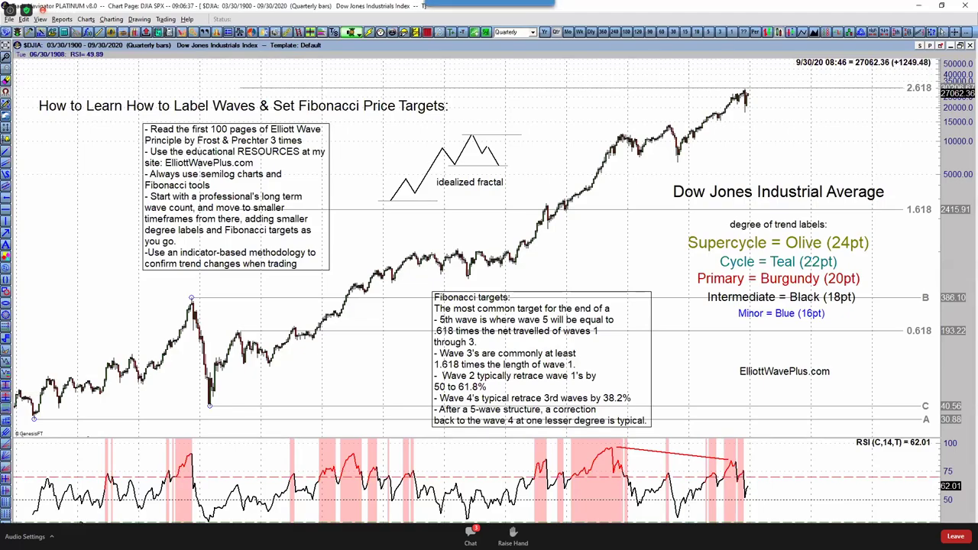
Step: Examine the main and alternate wave counts around the 1929 high and 1932 low, and return to the how-to chart
{"action": "left_click", "coordinate": [74, 526]}
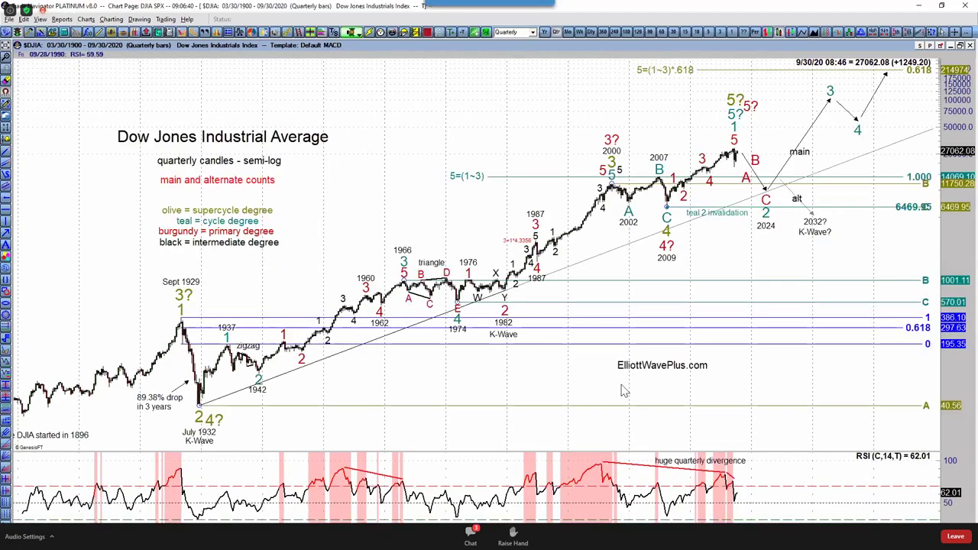
{"action": "left_click_drag", "start_coordinate": [654, 365], "coordinate": [651, 368]}
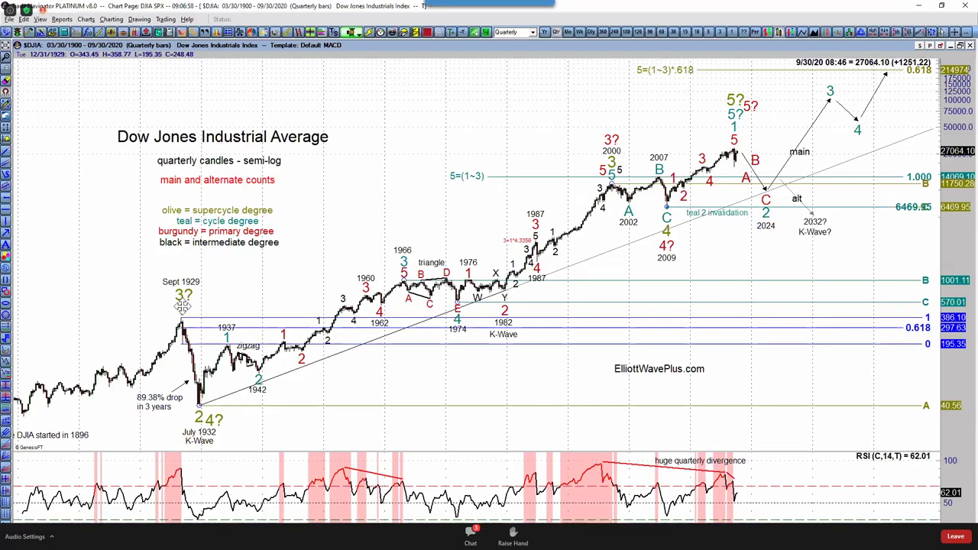
{"action": "left_click", "coordinate": [182, 307]}
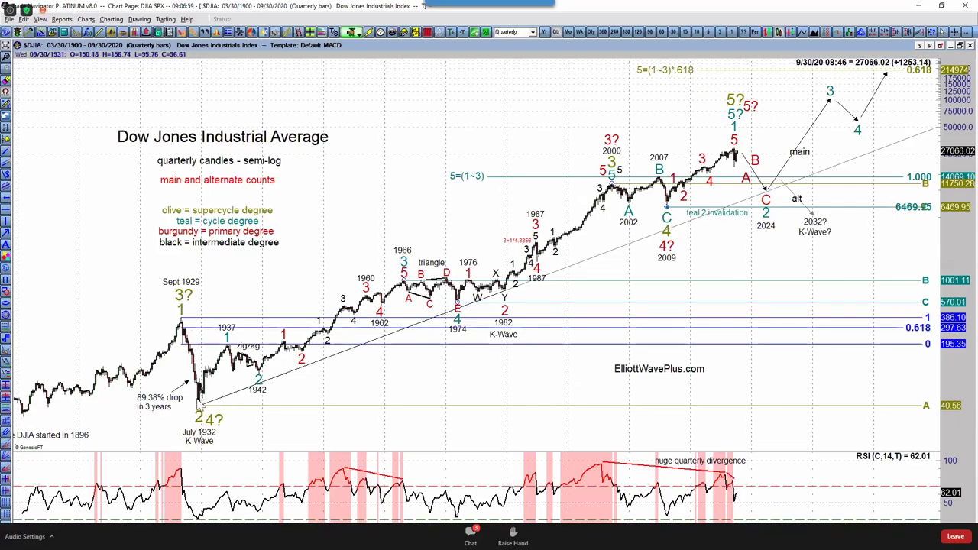
{"action": "left_click", "coordinate": [200, 420]}
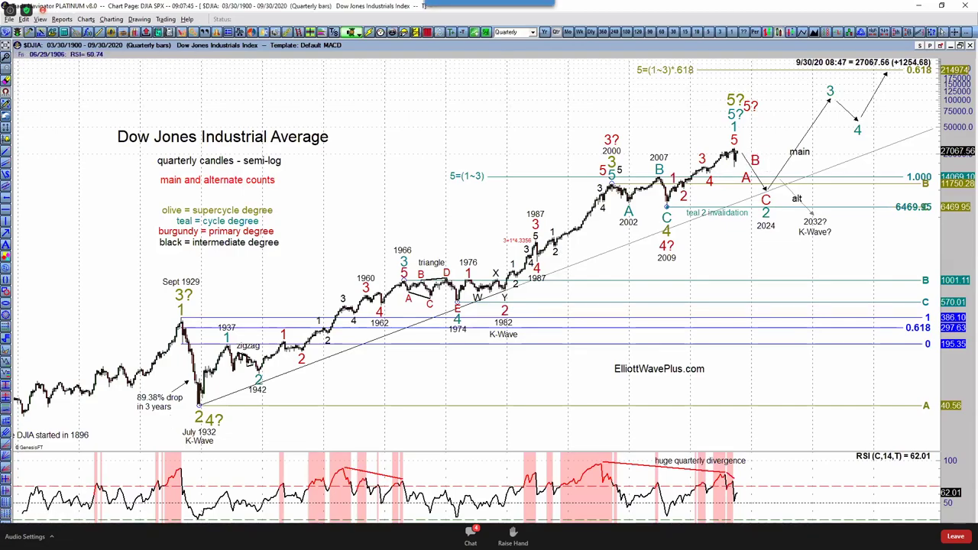
{"action": "key", "text": "ctrl+Tab"}
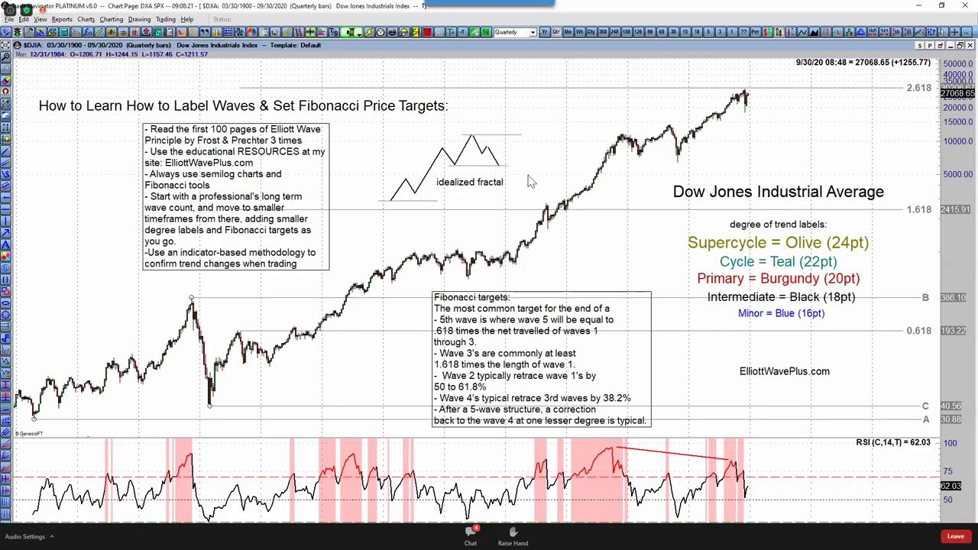
Step: Turn off the semi-log scale for the price pane to compare the linear view, and turn semi-log back on
{"action": "right_click", "coordinate": [474, 121]}
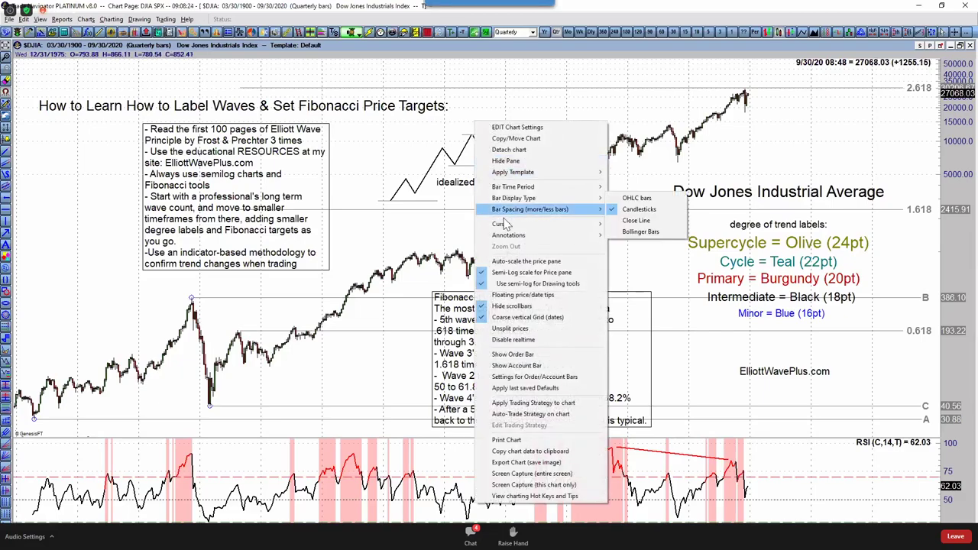
{"action": "left_click", "coordinate": [519, 274]}
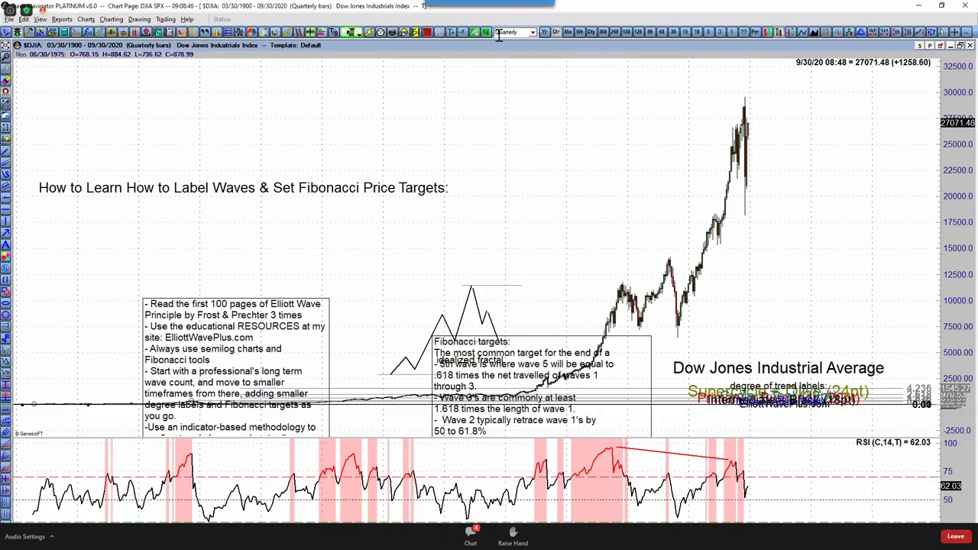
{"action": "right_click", "coordinate": [392, 113]}
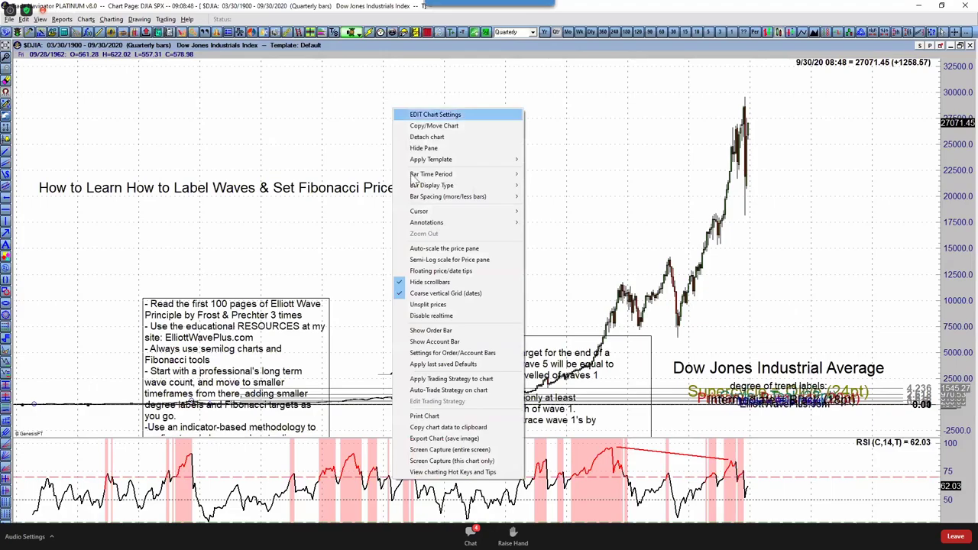
{"action": "left_click", "coordinate": [455, 260]}
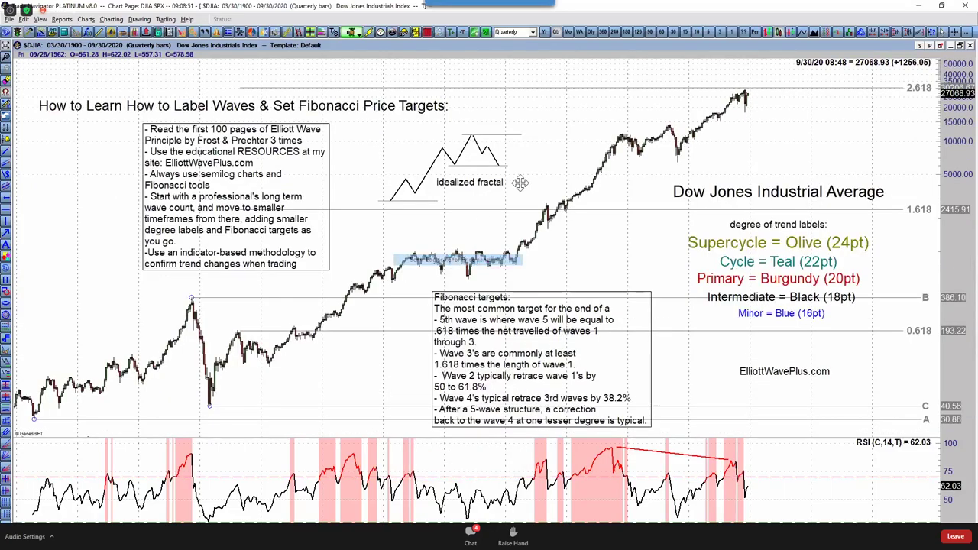
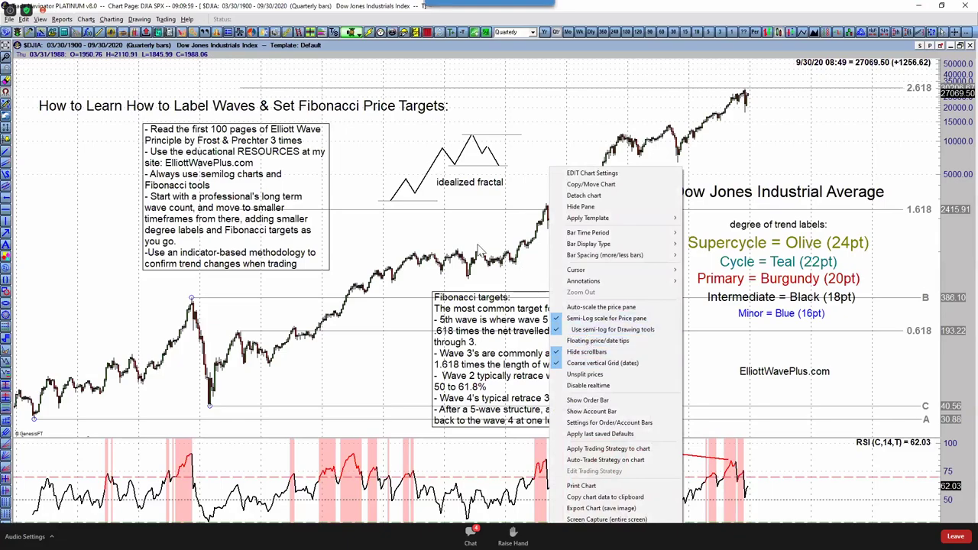
{"action": "left_click", "coordinate": [467, 240]}
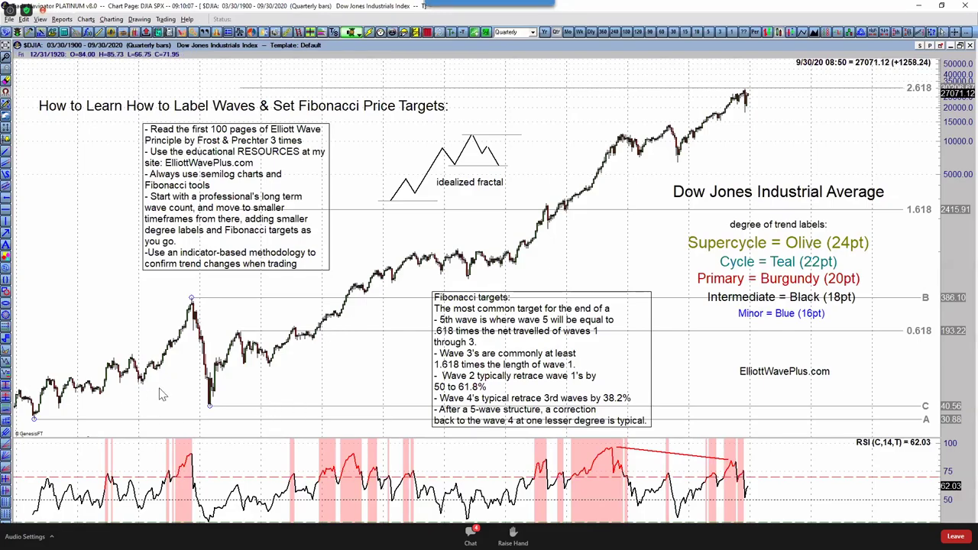
Step: Replace the Fibonacci extension with a new one anchored at the 1903 low, the 1929 high and the 1932 low
{"action": "right_click", "coordinate": [62, 422]}
{"action": "left_click", "coordinate": [86, 440]}
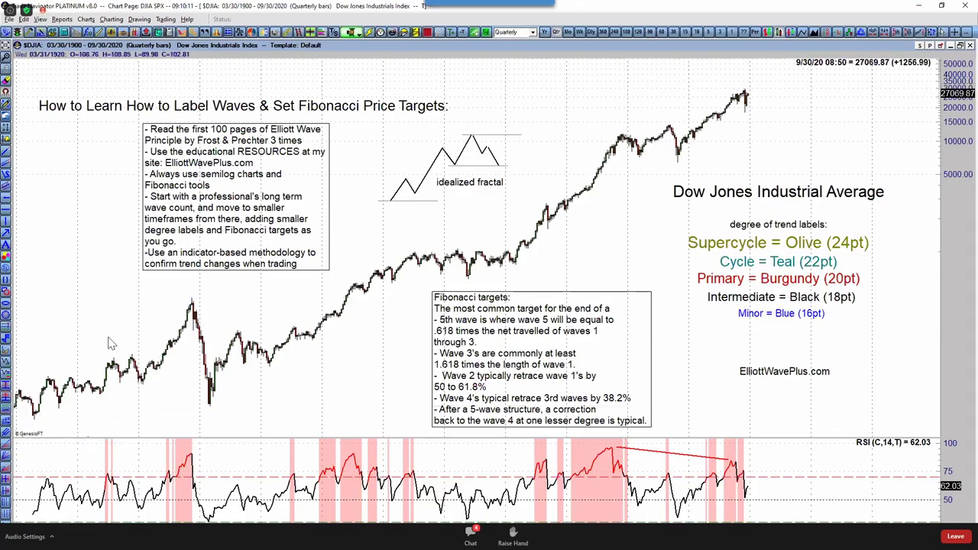
{"action": "left_click", "coordinate": [5, 363]}
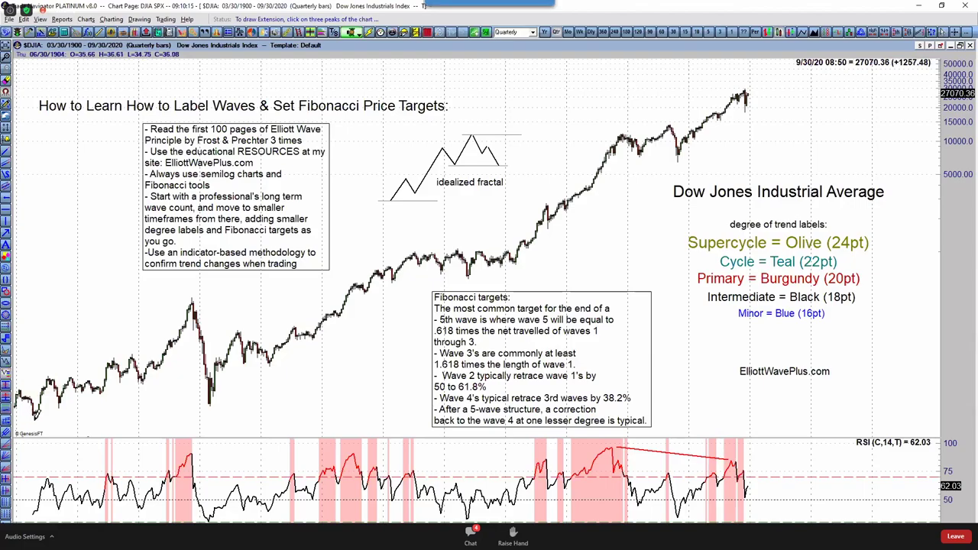
{"action": "left_click", "coordinate": [34, 416]}
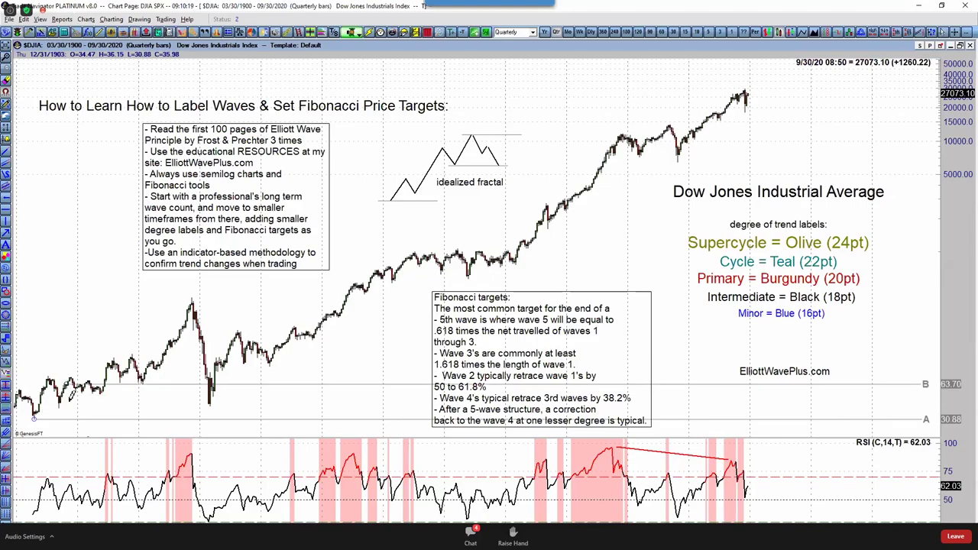
{"action": "left_click", "coordinate": [191, 296]}
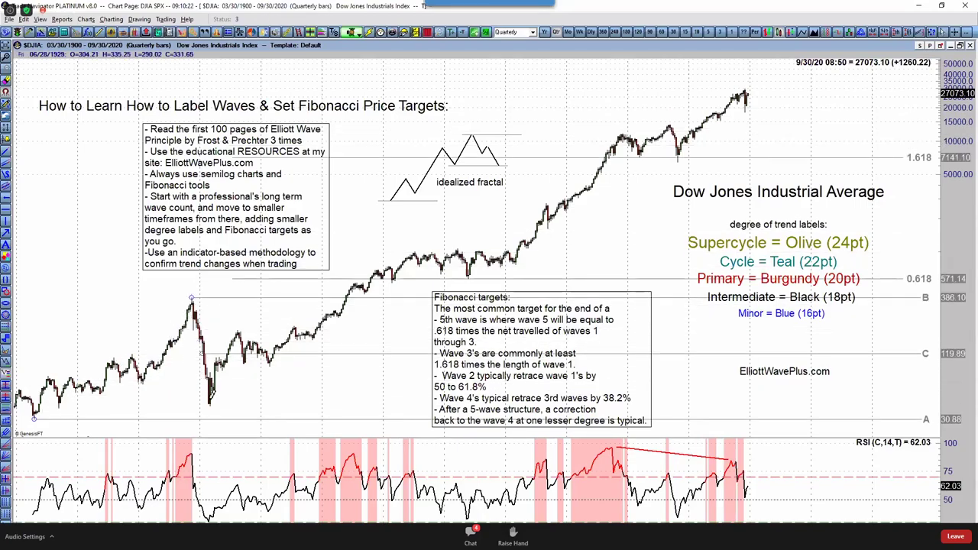
{"action": "left_click", "coordinate": [210, 406]}
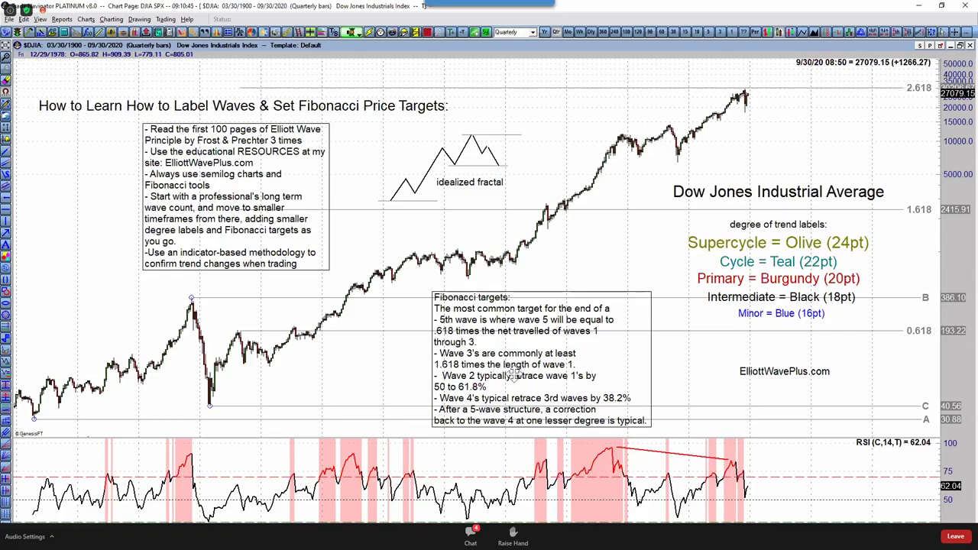
{"action": "right_click", "coordinate": [344, 350]}
{"action": "left_click", "coordinate": [346, 362]}
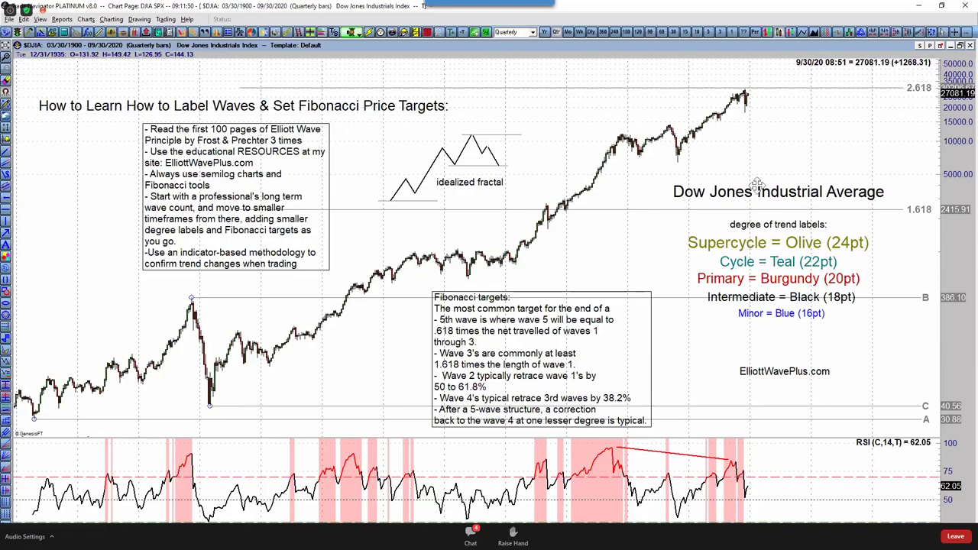
Step: Copy the olive Supercycle label to the 1929 high and change the copy's text to 1
{"action": "left_click_drag", "start_coordinate": [773, 248], "coordinate": [233, 329]}
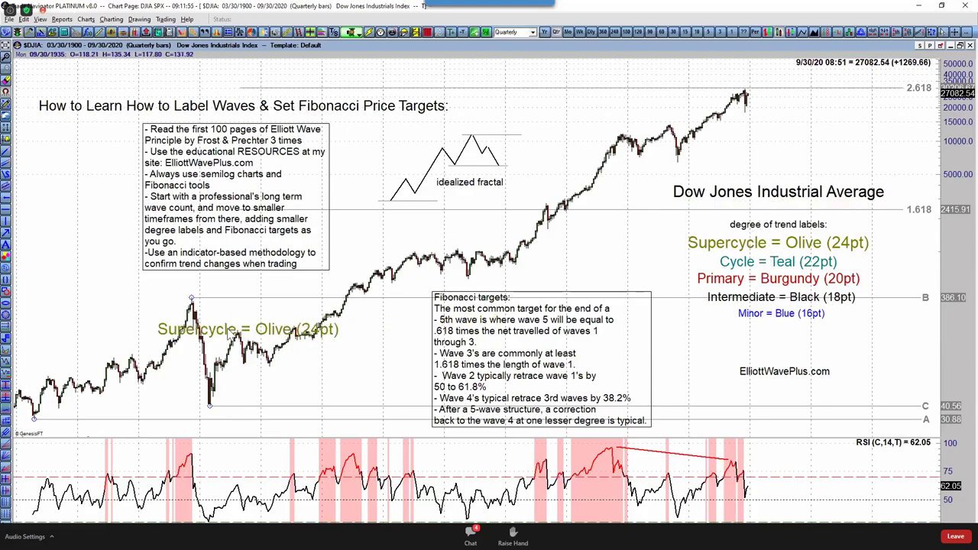
{"action": "left_click_drag", "start_coordinate": [510, 257], "coordinate": [411, 254]}
{"action": "type", "text": "1"}
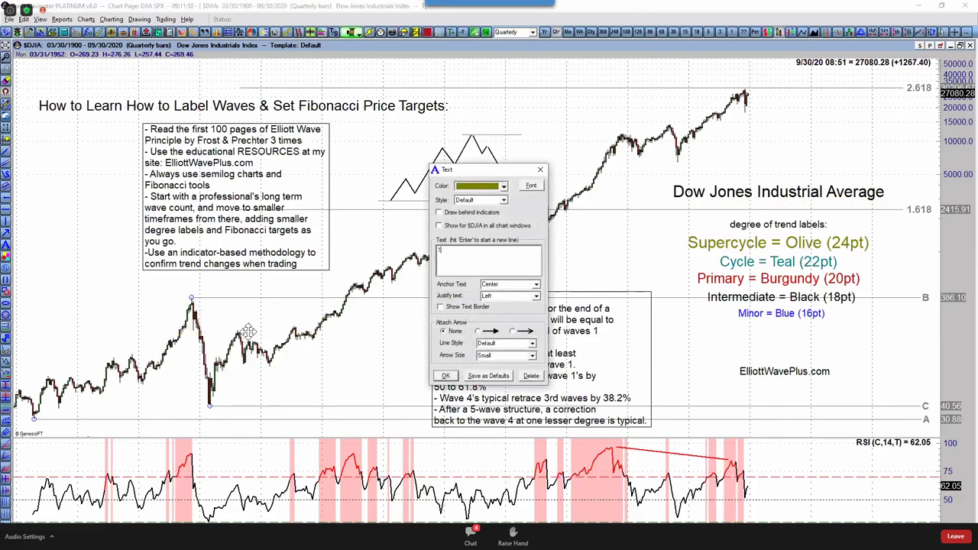
{"action": "left_click", "coordinate": [193, 293]}
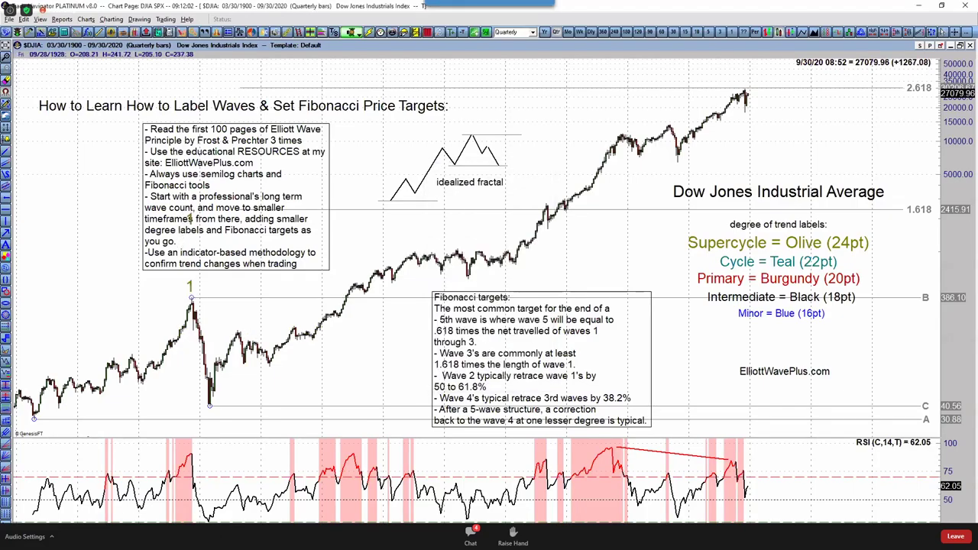
Step: Place a copy of the olive 1 label below the 1932 low and change its text to 2
{"action": "left_click", "coordinate": [213, 422]}
{"action": "left_click", "coordinate": [216, 349]}
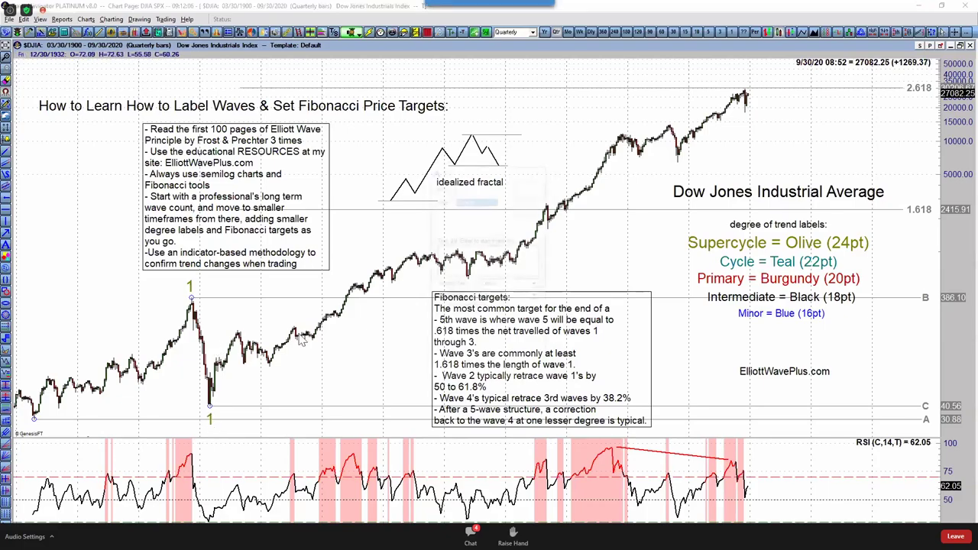
{"action": "type", "text": "2"}
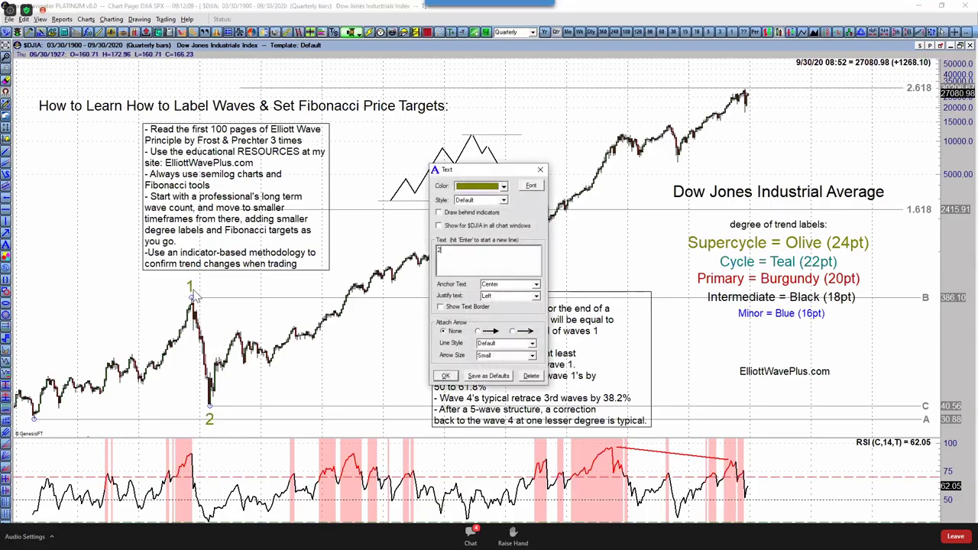
Step: Place a copy of the olive 1 label above the 2020 high and change its text to 3
{"action": "left_click_drag", "start_coordinate": [192, 290], "coordinate": [190, 219]}
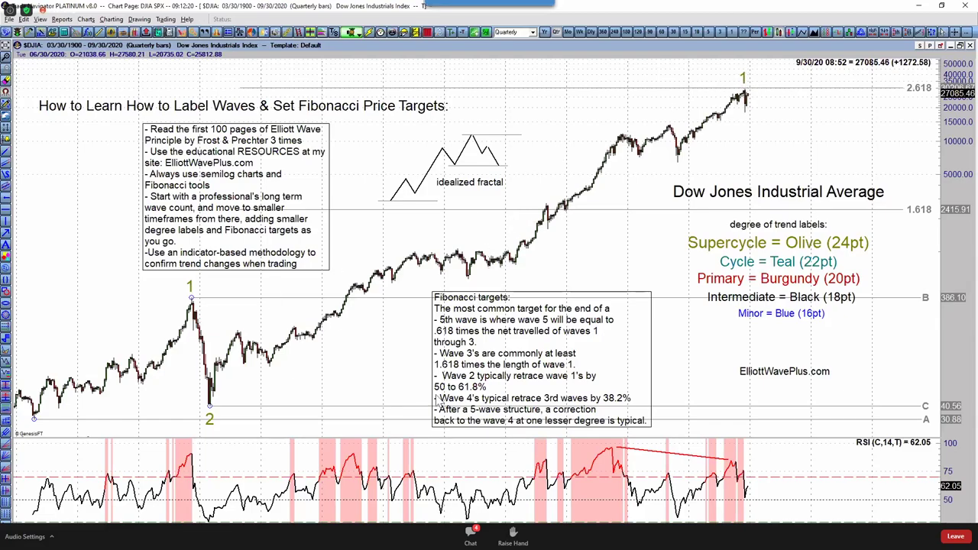
{"action": "type", "text": "3"}
{"action": "left_click", "coordinate": [540, 170]}
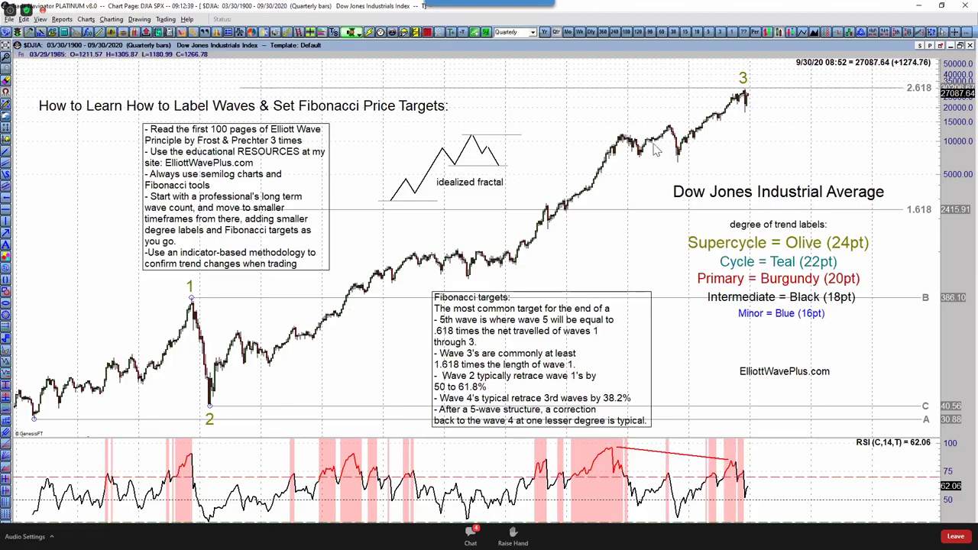
Step: Move the olive 3, 1 and 2 labels into the empty area beyond the latest bars, and close the 200-year DJIA wave count image
{"action": "left_click_drag", "start_coordinate": [744, 78], "coordinate": [824, 154]}
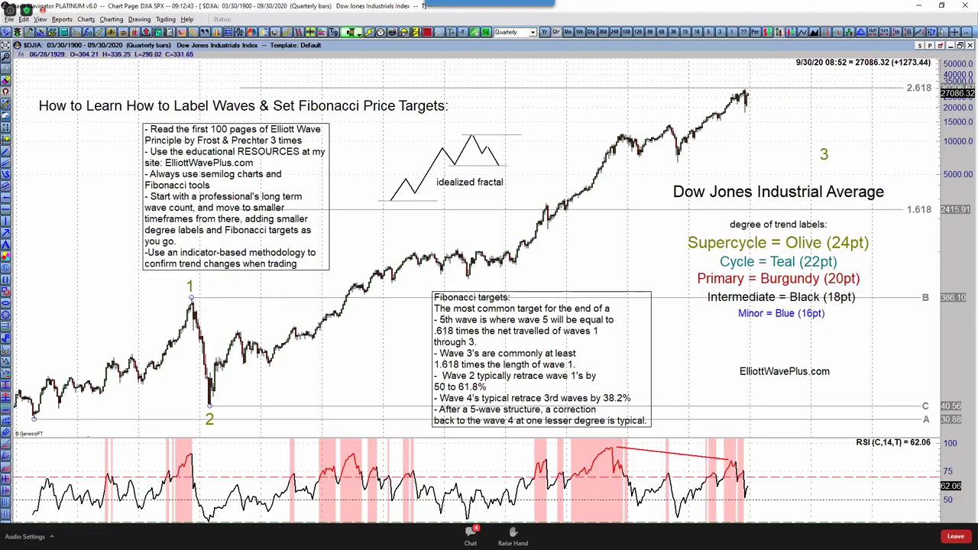
{"action": "left_click_drag", "start_coordinate": [189, 287], "coordinate": [863, 150]}
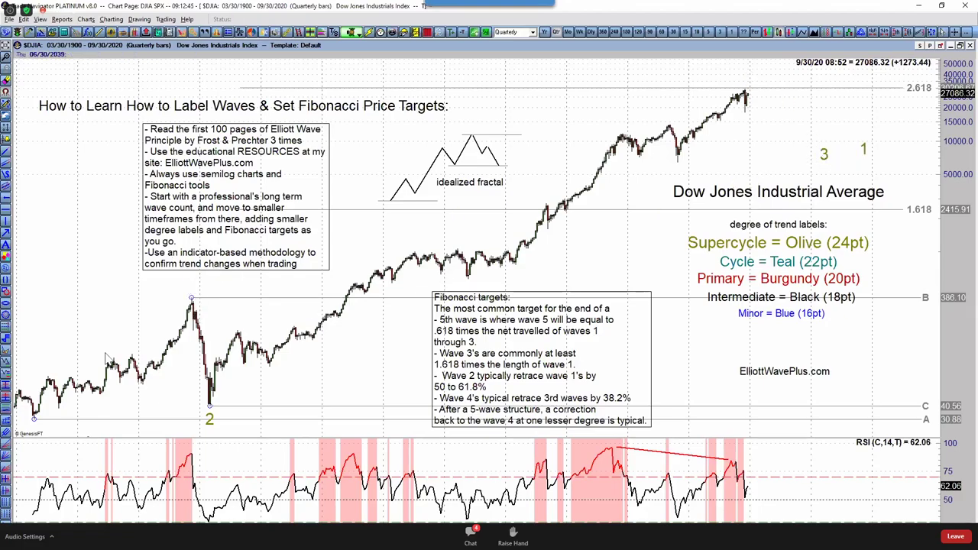
{"action": "left_click_drag", "start_coordinate": [209, 415], "coordinate": [837, 139]}
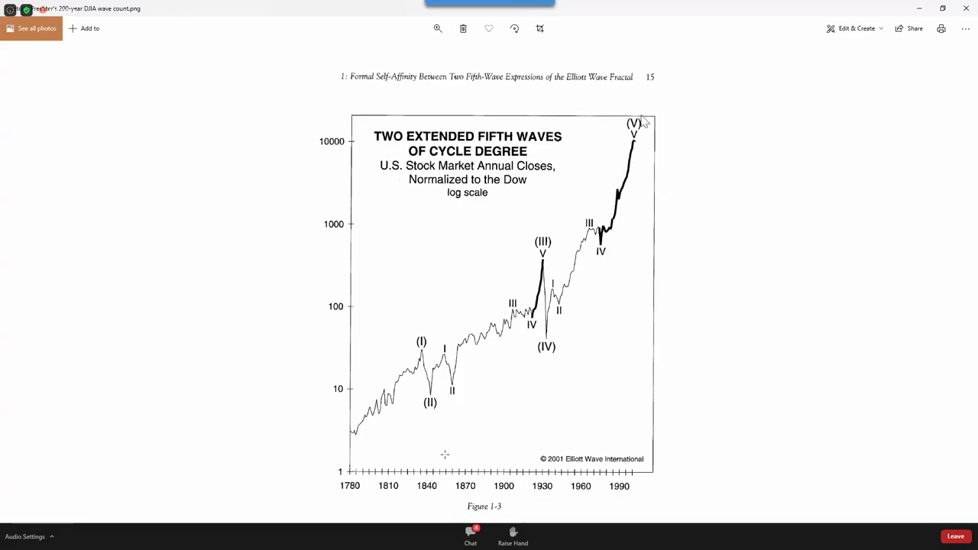
{"action": "left_click", "coordinate": [966, 8]}
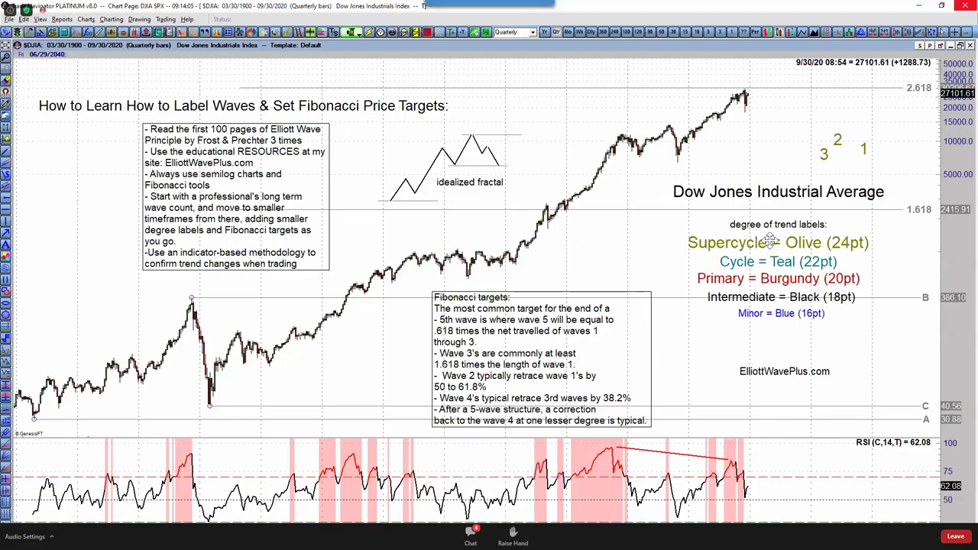
Step: Move the olive 3 label above the 1929 high, and place the 2 label below the 1932 low with its text changed to 4
{"action": "left_click_drag", "start_coordinate": [817, 160], "coordinate": [196, 295]}
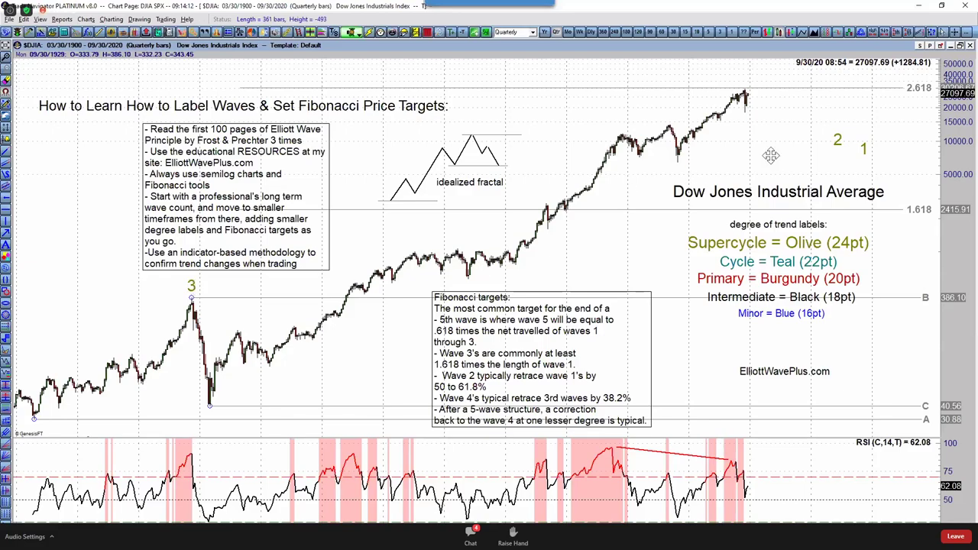
{"action": "left_click_drag", "start_coordinate": [835, 145], "coordinate": [209, 425]}
{"action": "double_click", "coordinate": [208, 426]}
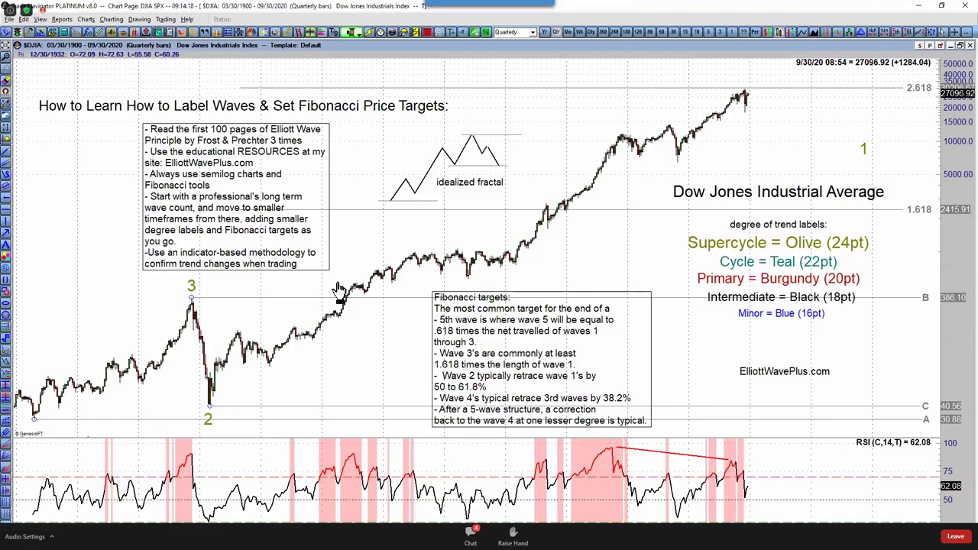
{"action": "type", "text": "4"}
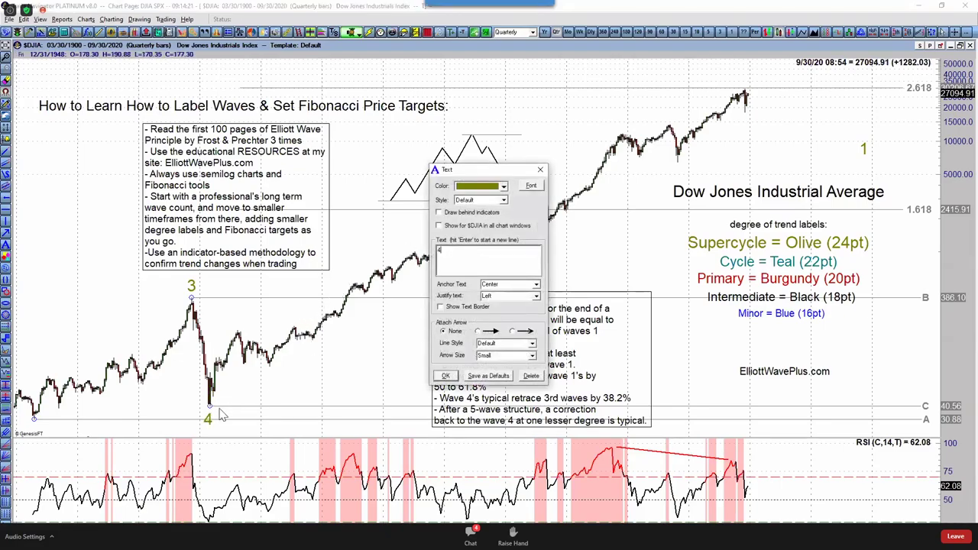
{"action": "left_click", "coordinate": [540, 170]}
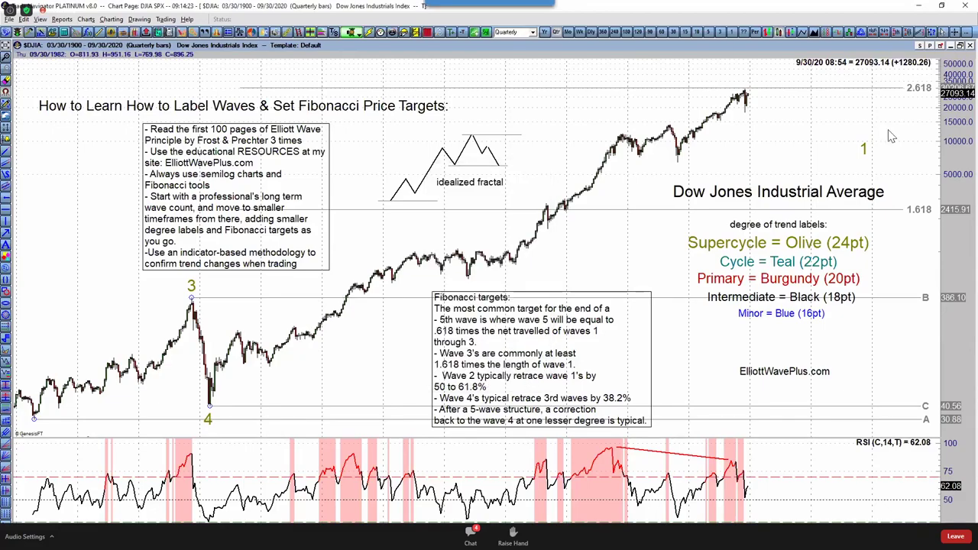
Step: Move the olive 1 label above the 2020 high and change its text to 5
{"action": "left_click", "coordinate": [864, 148]}
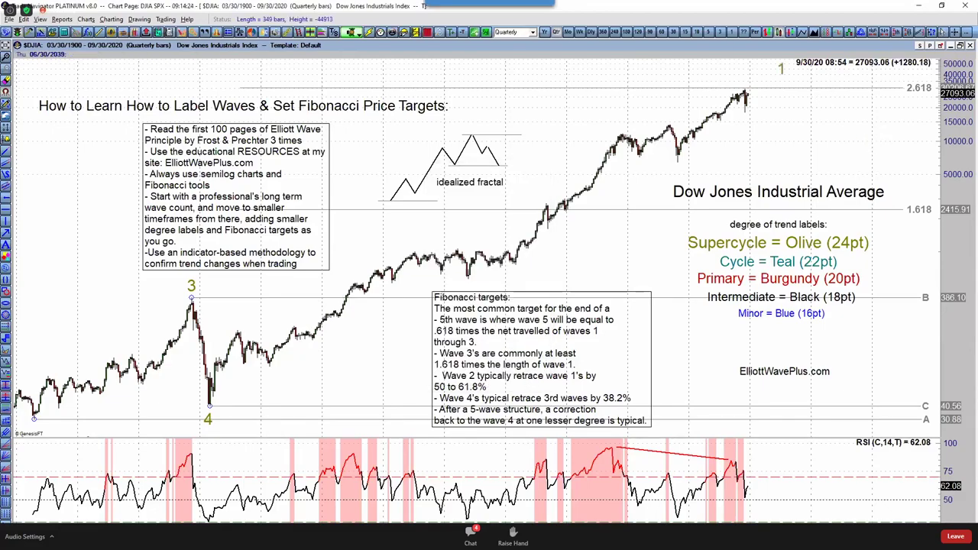
{"action": "left_click", "coordinate": [767, 80]}
{"action": "left_click", "coordinate": [511, 252]}
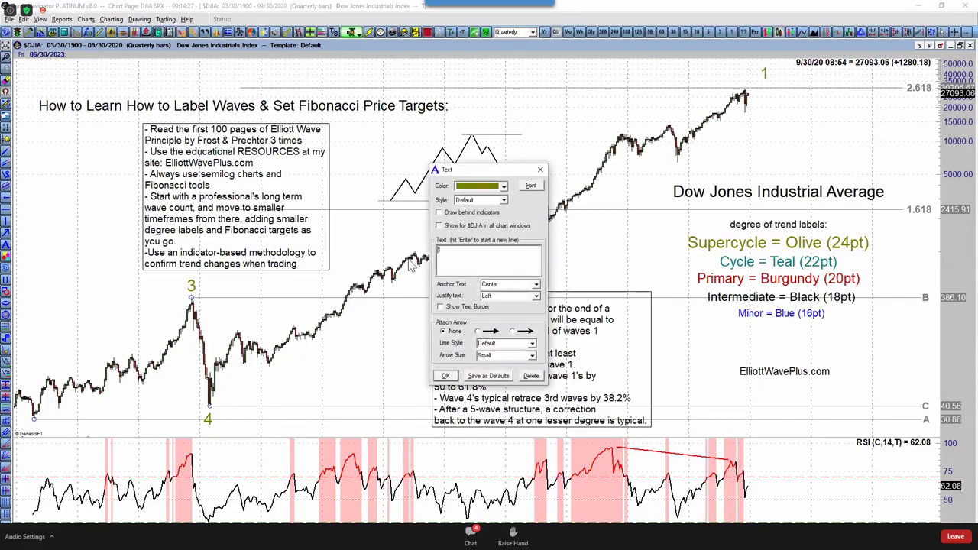
{"action": "key", "text": "Escape"}
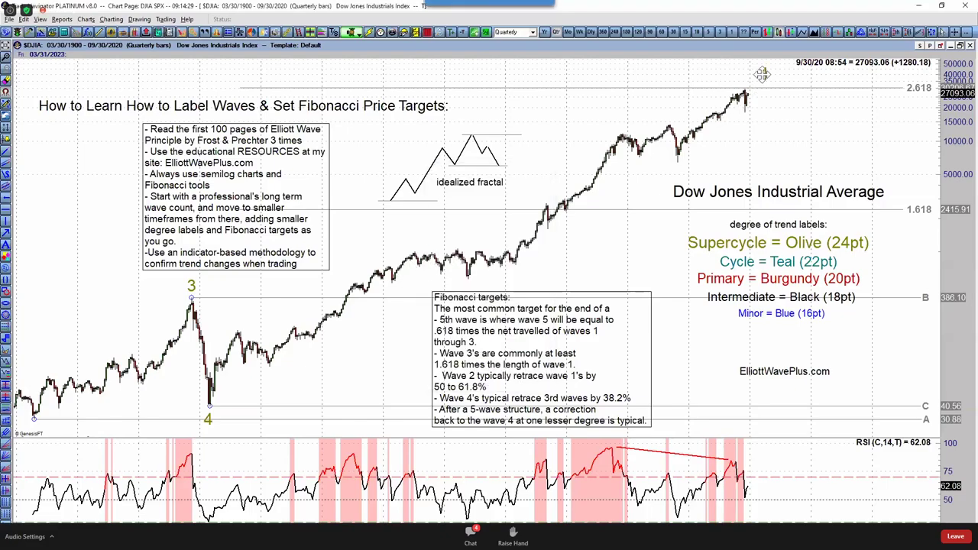
{"action": "left_click_drag", "start_coordinate": [489, 253], "coordinate": [365, 263]}
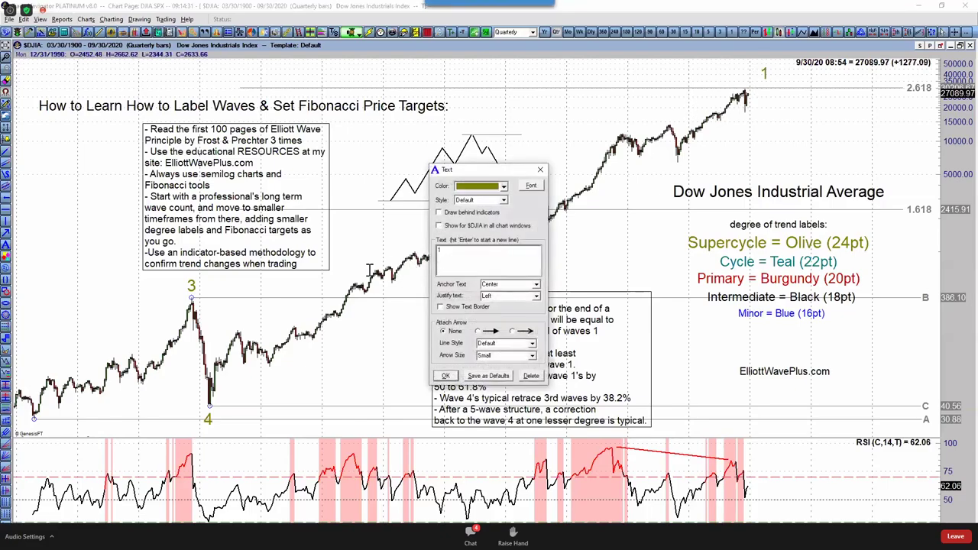
{"action": "type", "text": "5"}
{"action": "left_click", "coordinate": [446, 376]}
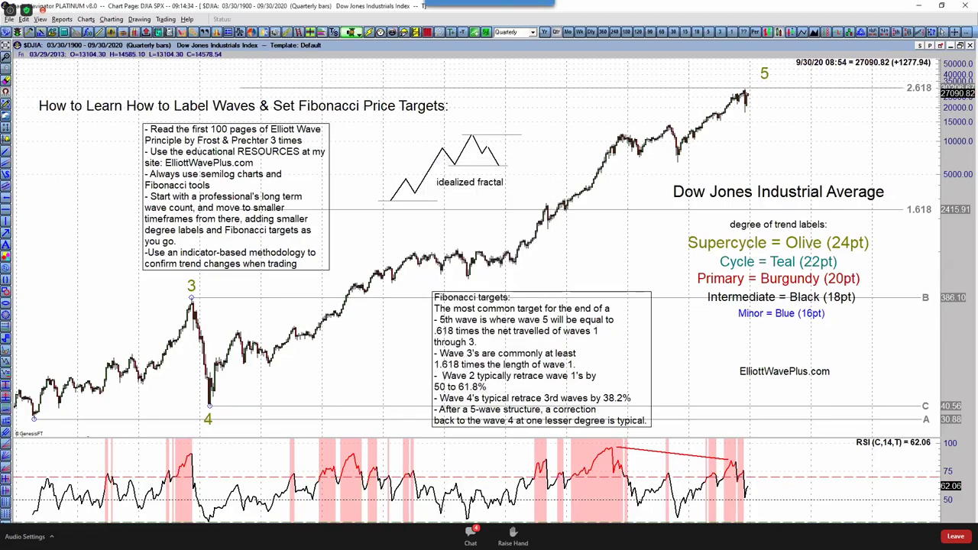
Step: Review the 200-year DJIA wave count image and the Fibonacci extension's settings, closing both without changes
{"action": "key", "text": "alt+Tab"}
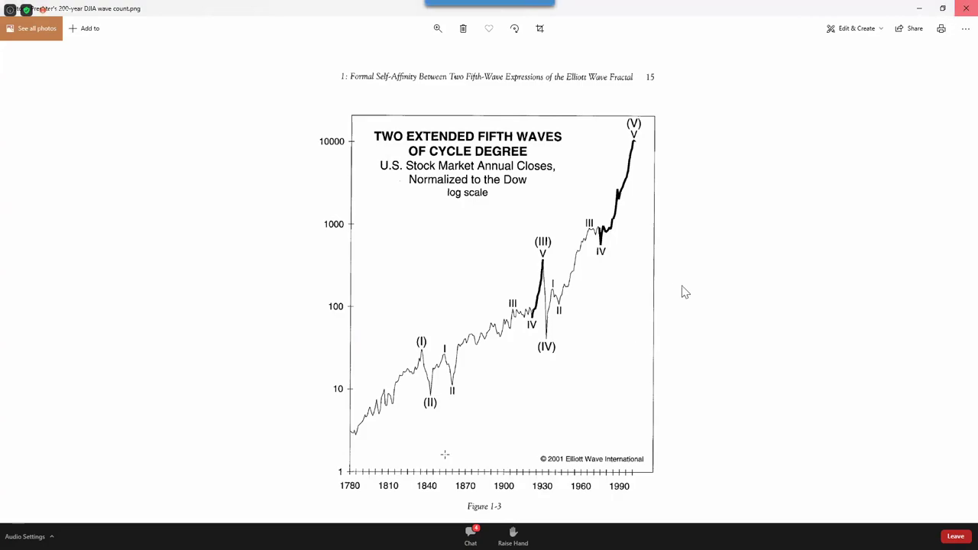
{"action": "key", "text": "alt+F4"}
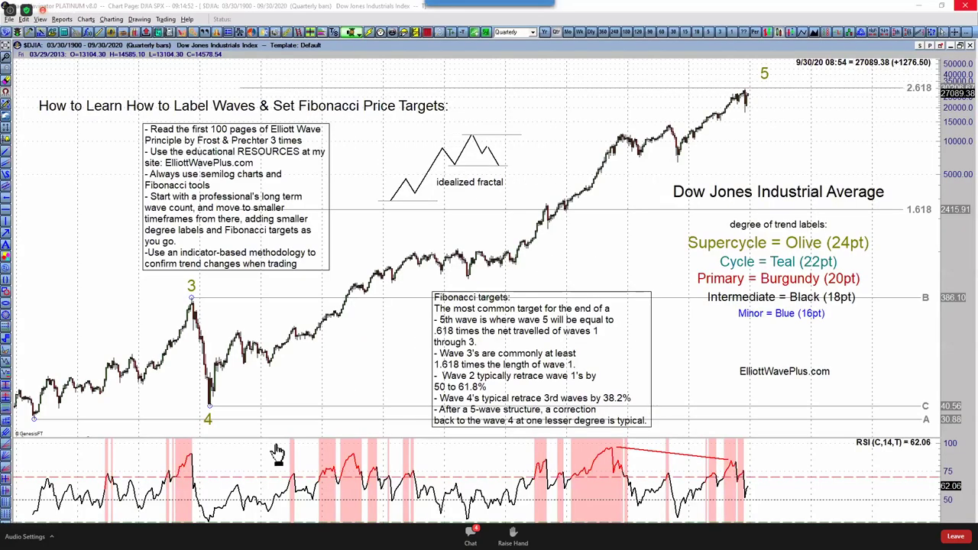
{"action": "double_click", "coordinate": [239, 298]}
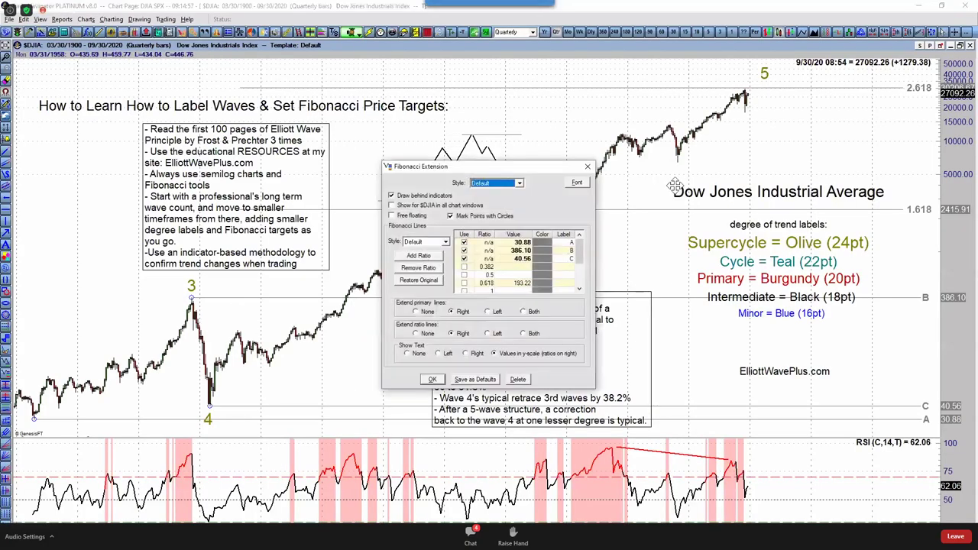
{"action": "left_click", "coordinate": [285, 391]}
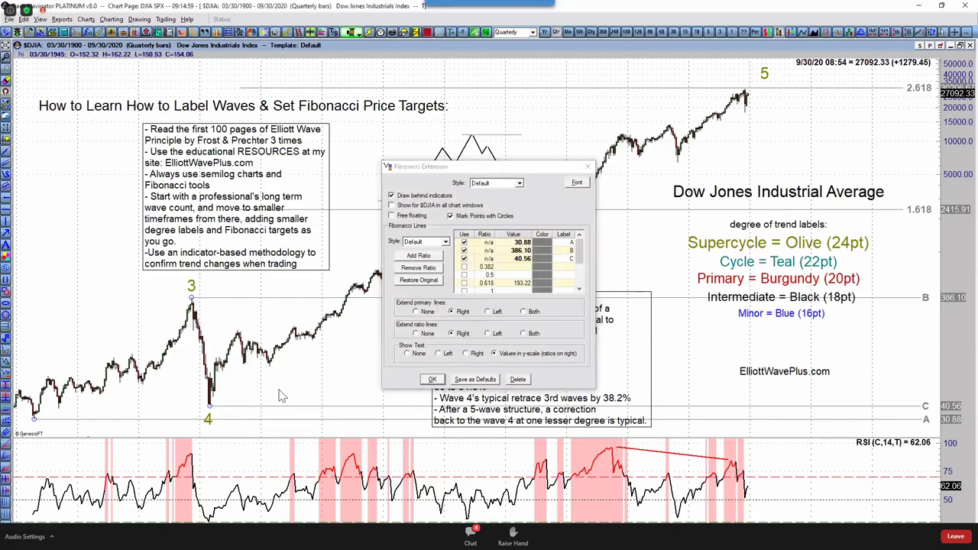
{"action": "left_click", "coordinate": [587, 166]}
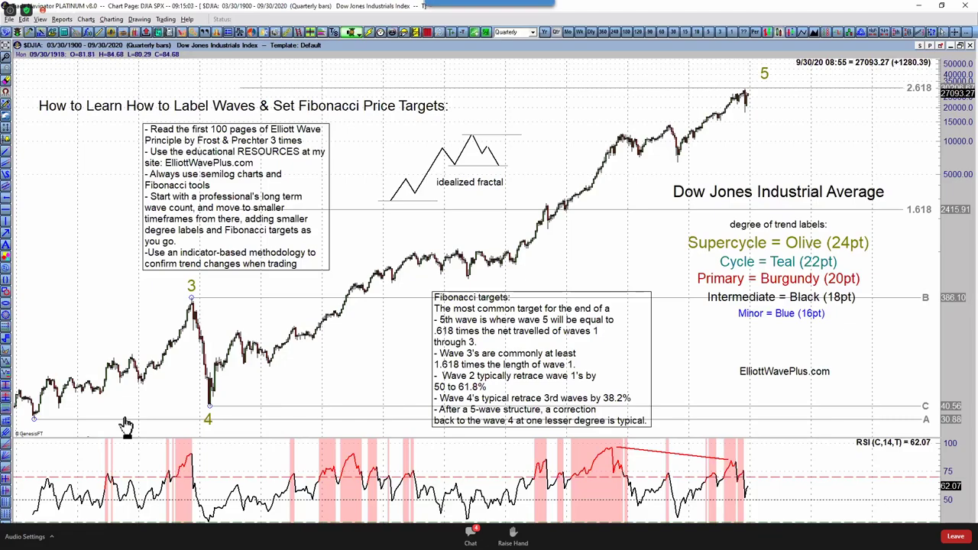
Step: Set the value of point A in the Fibonacci extension to 0.1
{"action": "double_click", "coordinate": [124, 420]}
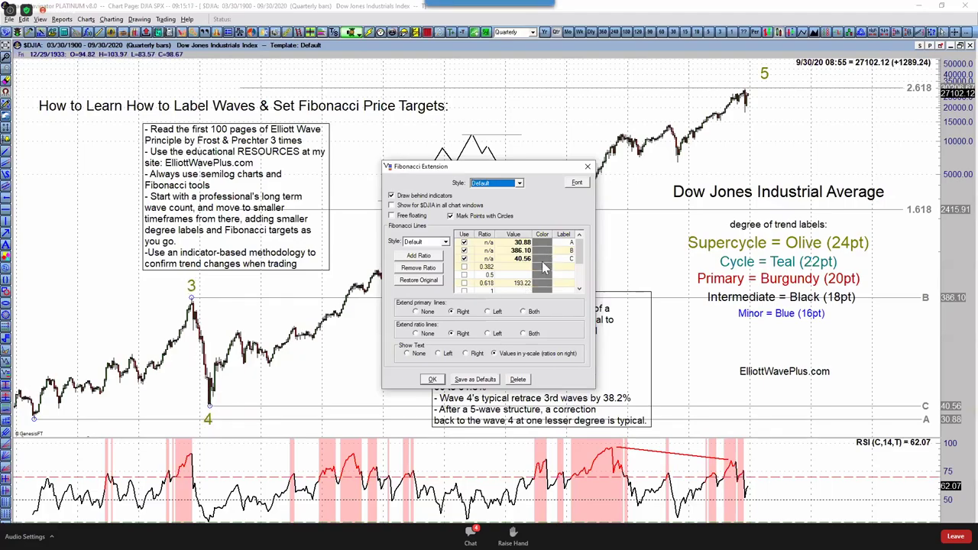
{"action": "left_click", "coordinate": [525, 242]}
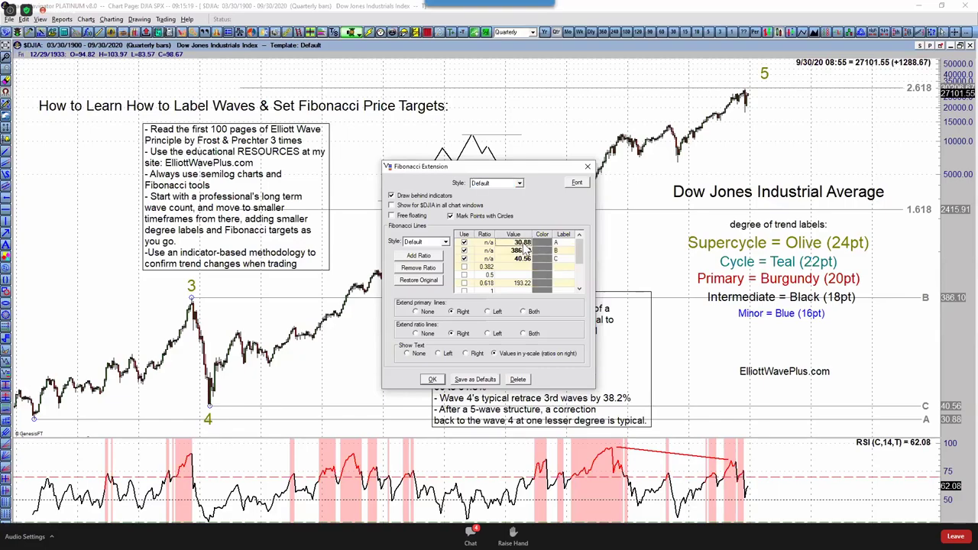
{"action": "type", "text": "0.1"}
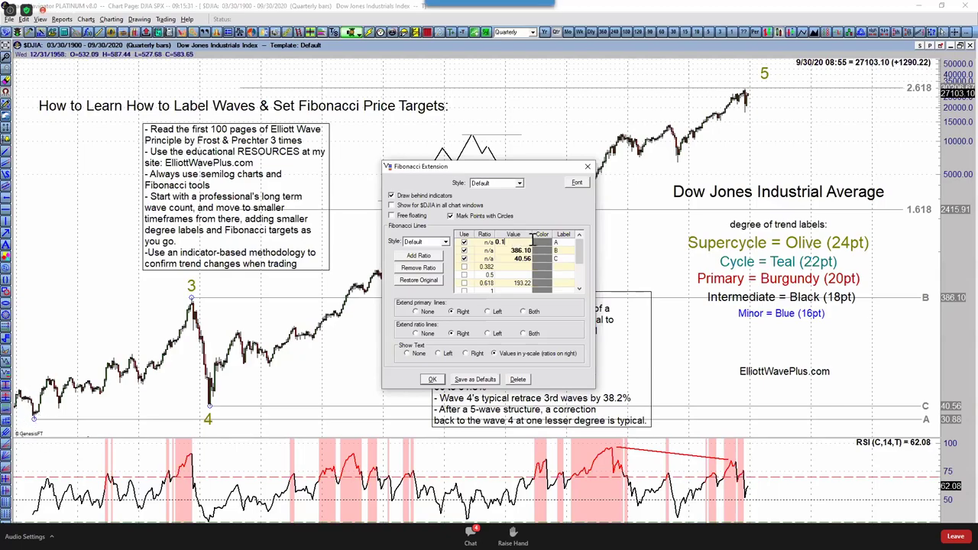
{"action": "left_click", "coordinate": [433, 379]}
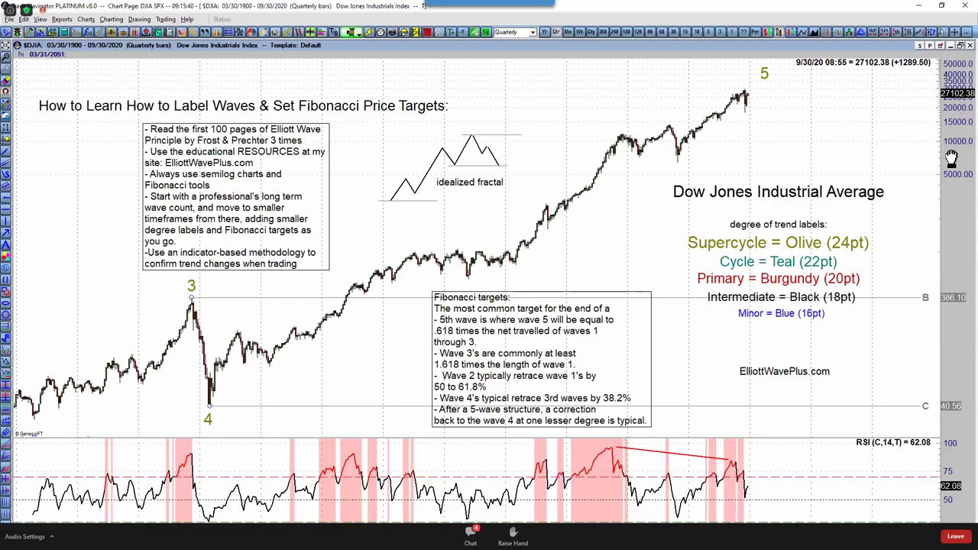
Step: Enable the 0.618 ratio line of the Fibonacci extension, moving its settings dialog clear of the annotations
{"action": "left_click_drag", "start_coordinate": [951, 159], "coordinate": [951, 188]}
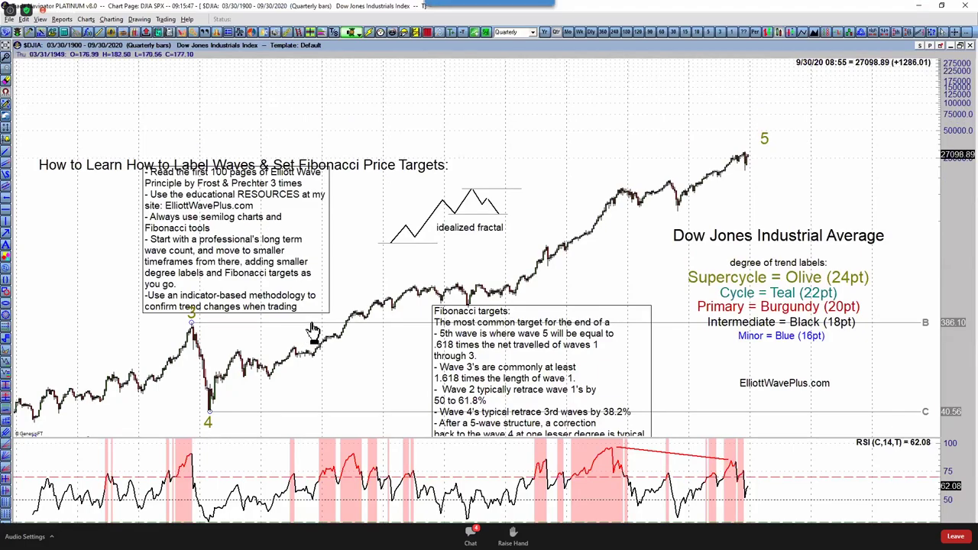
{"action": "double_click", "coordinate": [517, 224]}
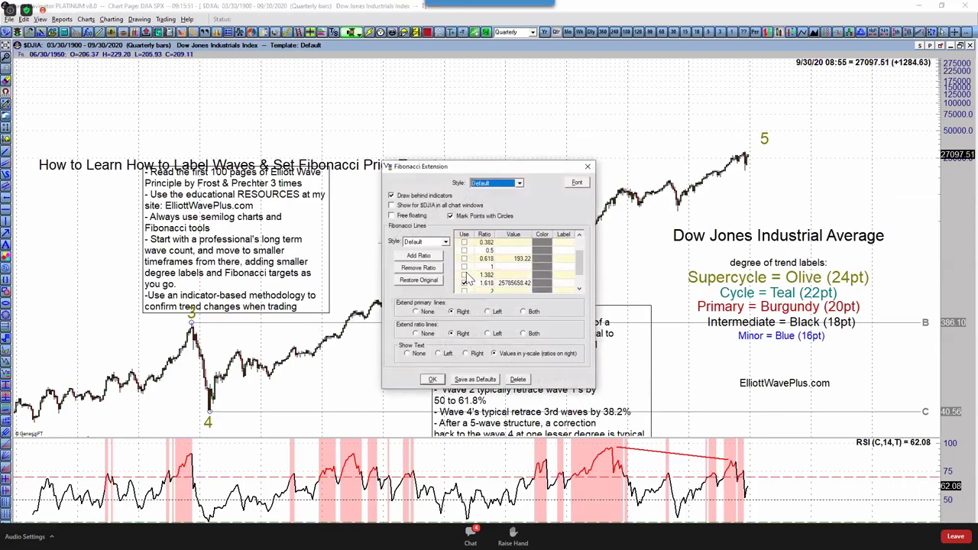
{"action": "left_click", "coordinate": [464, 259]}
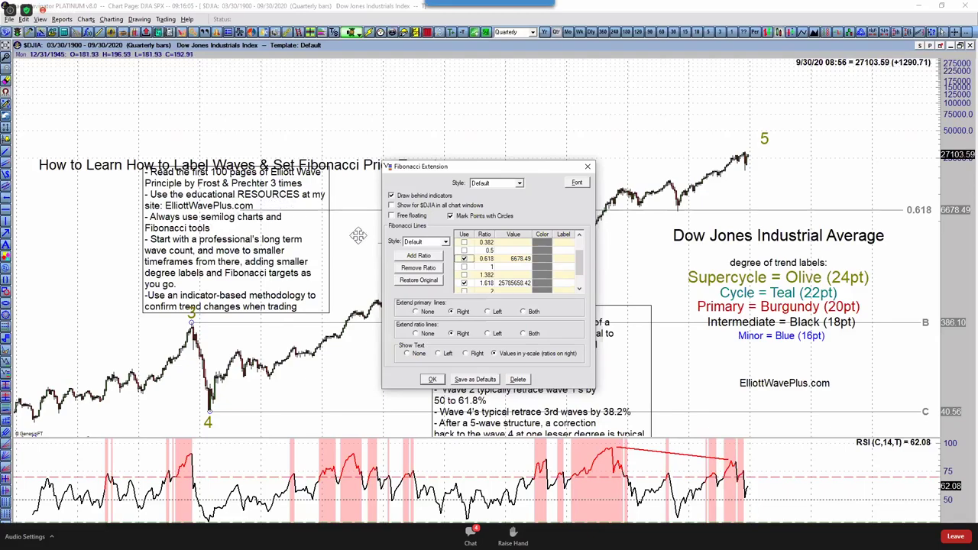
{"action": "left_click_drag", "start_coordinate": [584, 266], "coordinate": [586, 250]}
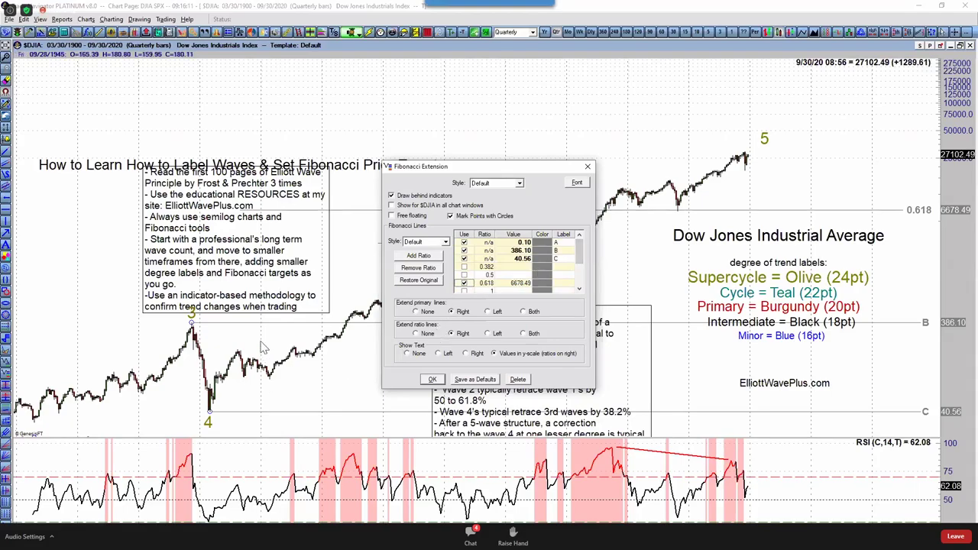
{"action": "left_click_drag", "start_coordinate": [480, 175], "coordinate": [671, 79]}
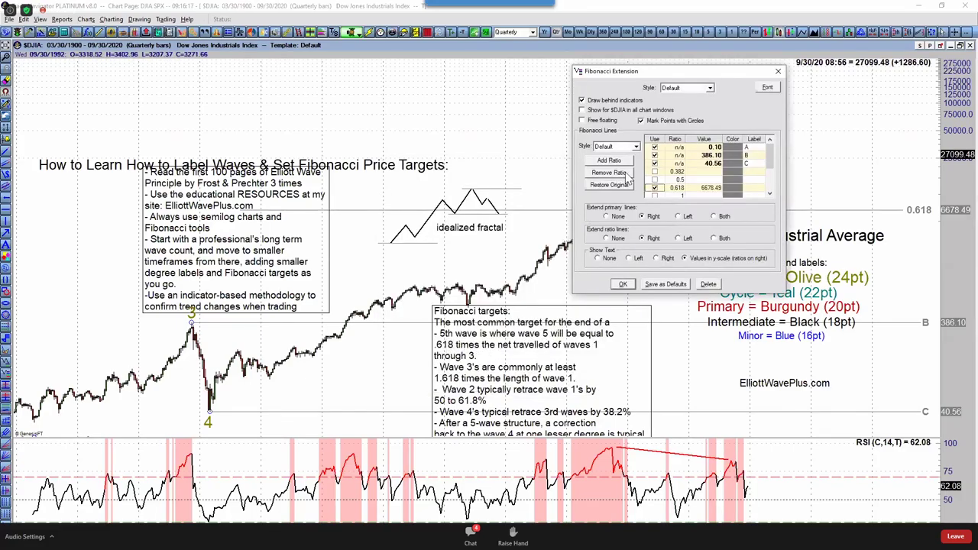
{"action": "left_click", "coordinate": [623, 286]}
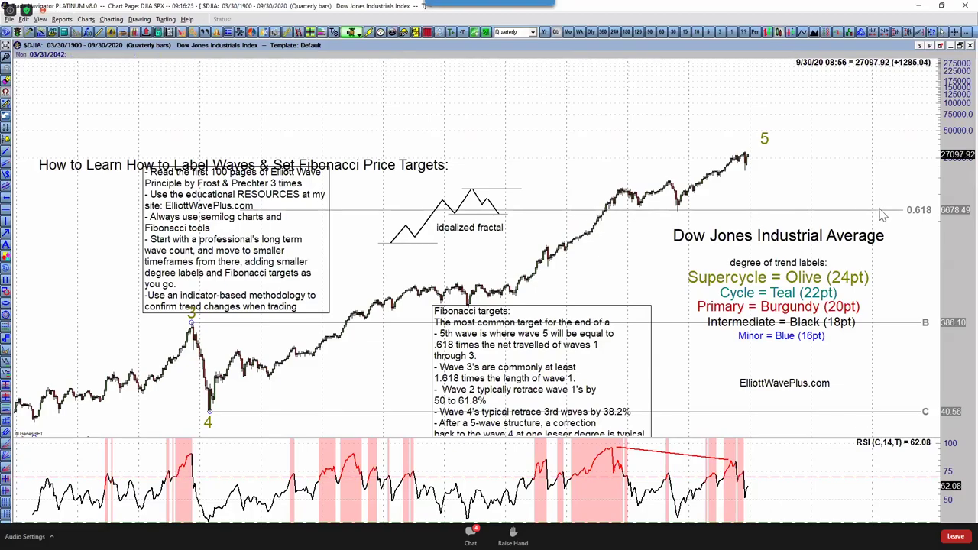
{"action": "right_click", "coordinate": [524, 162]}
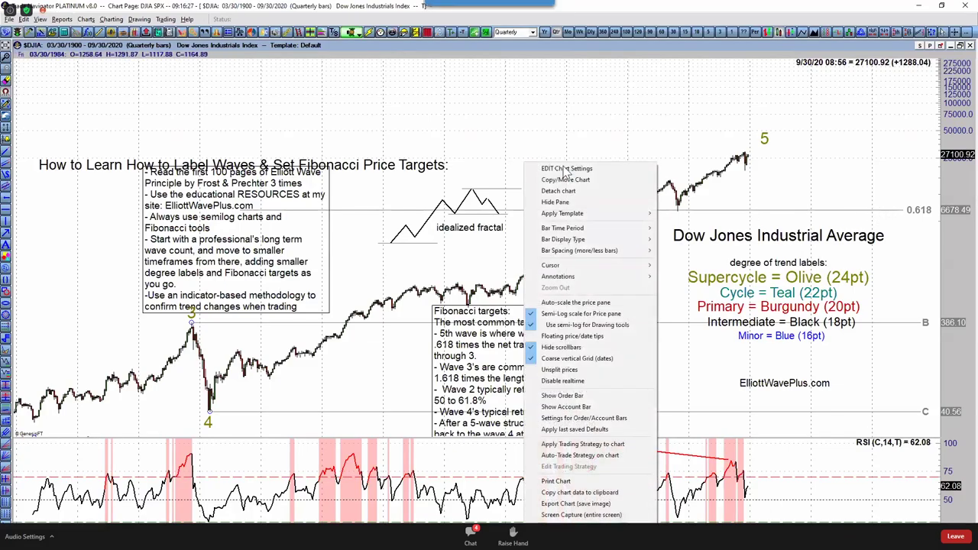
{"action": "left_click", "coordinate": [566, 169]}
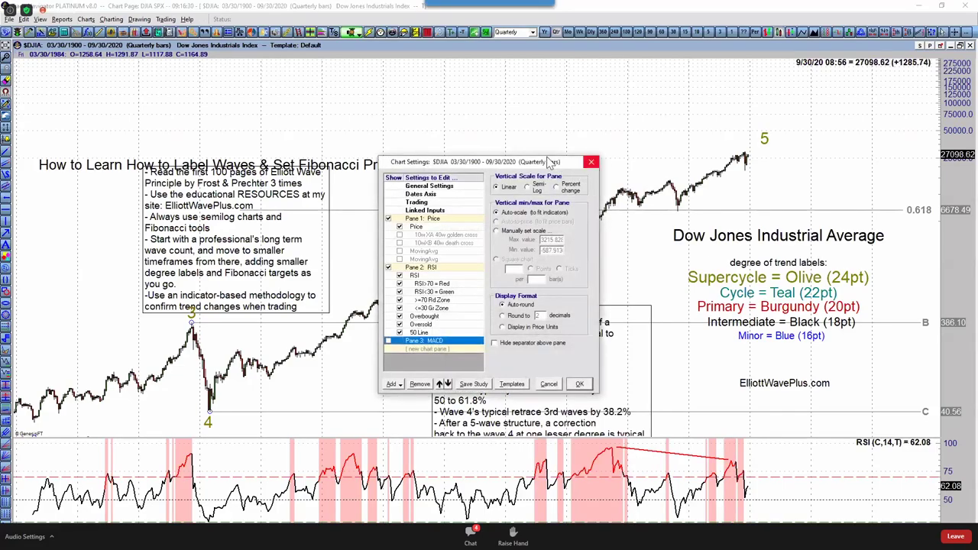
{"action": "left_click", "coordinate": [591, 161]}
Step: Turn the semi-log scale for the price pane off and back on to compare the chart on both scales
{"action": "right_click", "coordinate": [540, 159]}
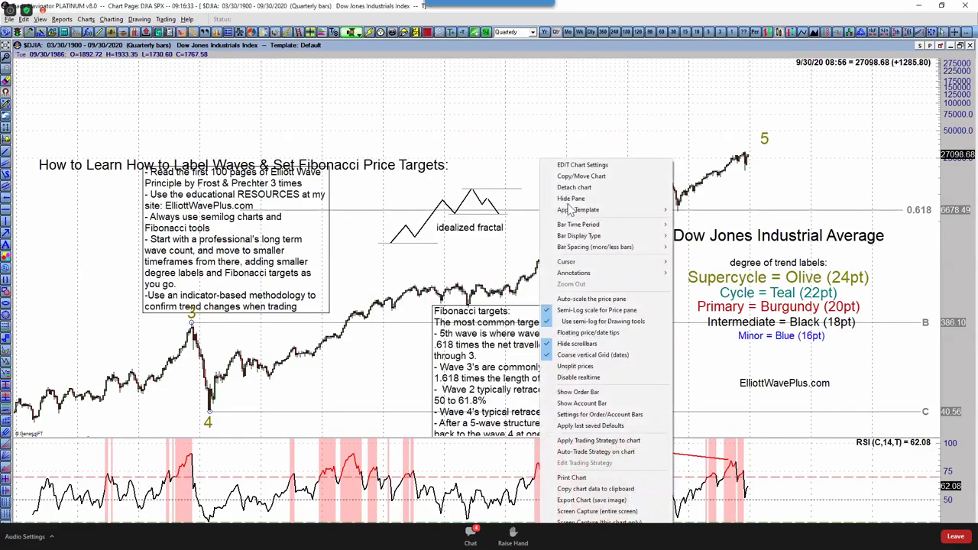
{"action": "left_click", "coordinate": [573, 315]}
{"action": "right_click", "coordinate": [575, 316]}
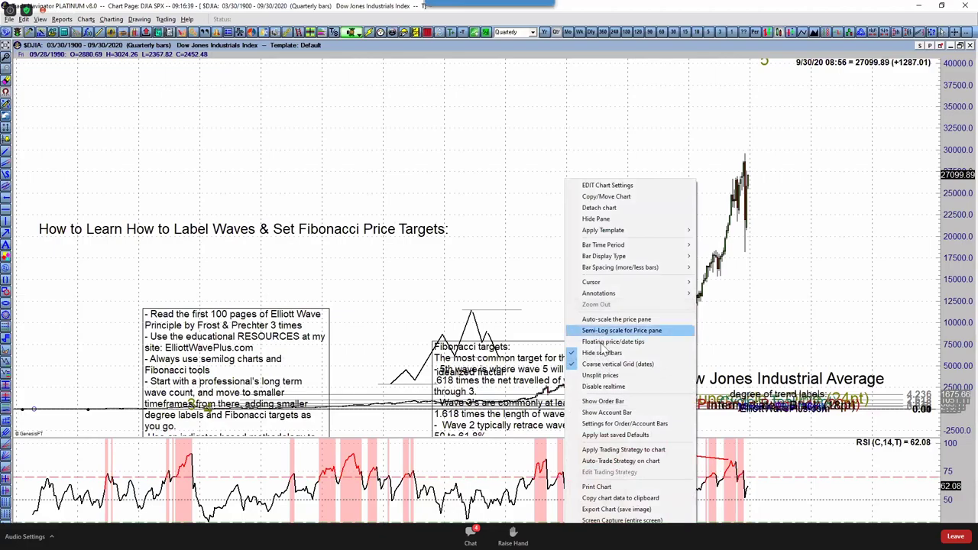
{"action": "left_click", "coordinate": [585, 329]}
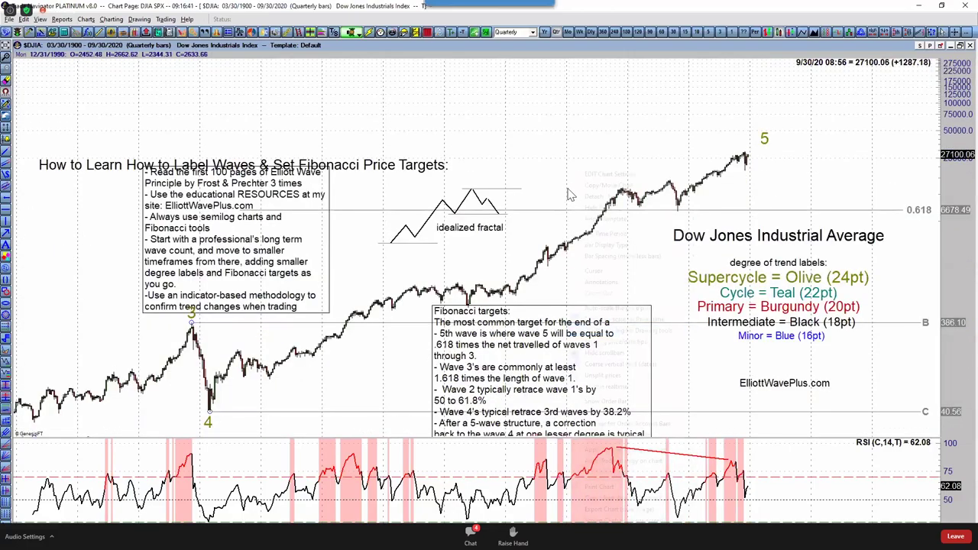
Step: Turn the semi-log option for drawing tools off and back on to compare the Fibonacci extension levels
{"action": "right_click", "coordinate": [570, 196]}
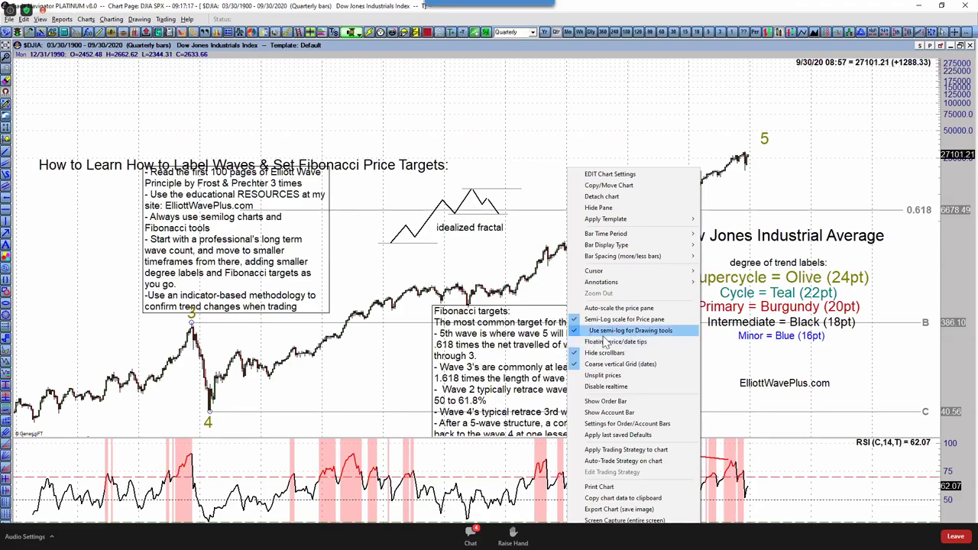
{"action": "left_click", "coordinate": [575, 333]}
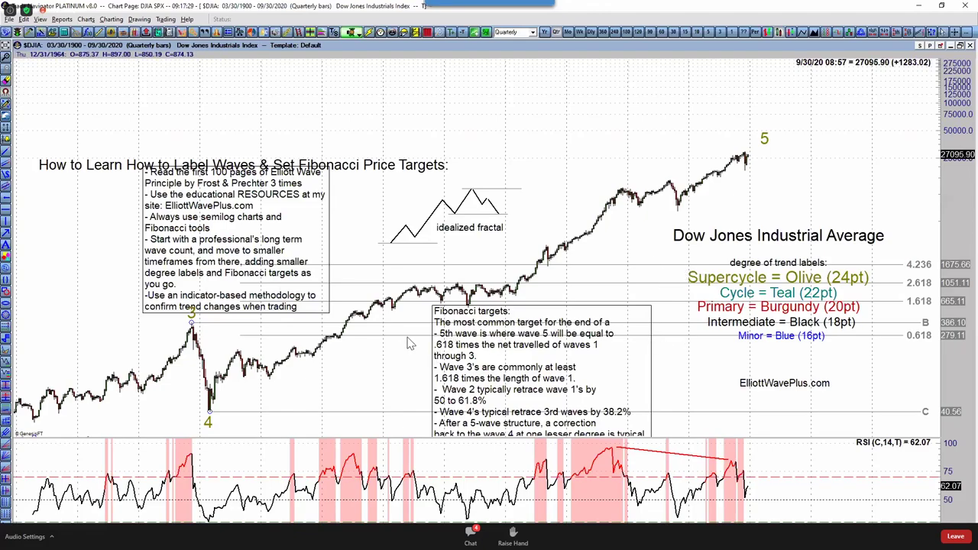
{"action": "right_click", "coordinate": [458, 268]}
{"action": "left_click", "coordinate": [488, 260]}
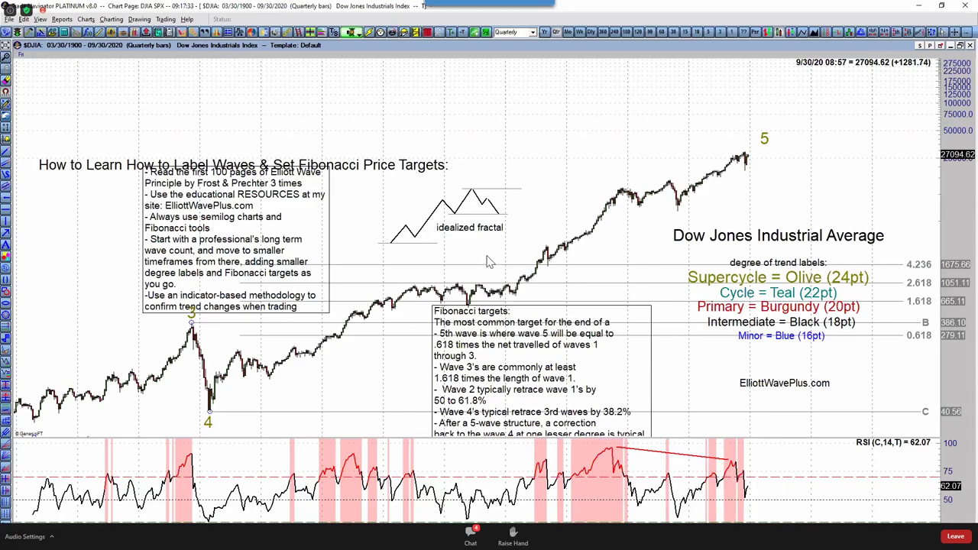
{"action": "right_click", "coordinate": [488, 260]}
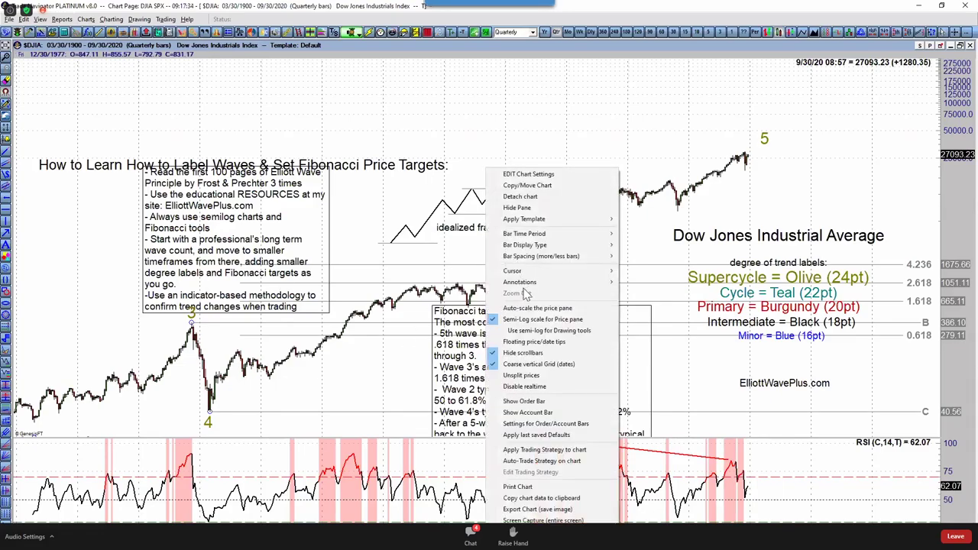
{"action": "left_click", "coordinate": [526, 334]}
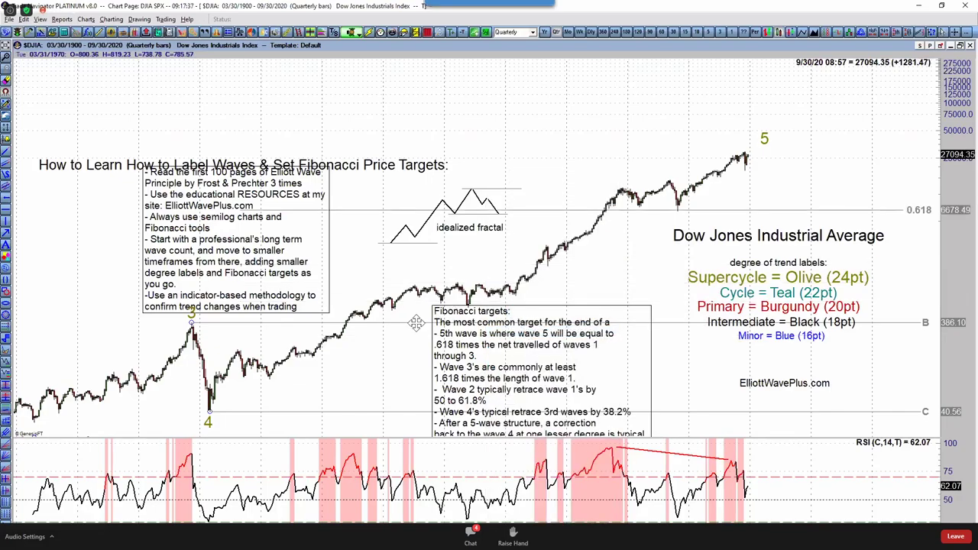
Step: Enable the 1.000 ratio line of the Fibonacci extension
{"action": "double_click", "coordinate": [573, 218]}
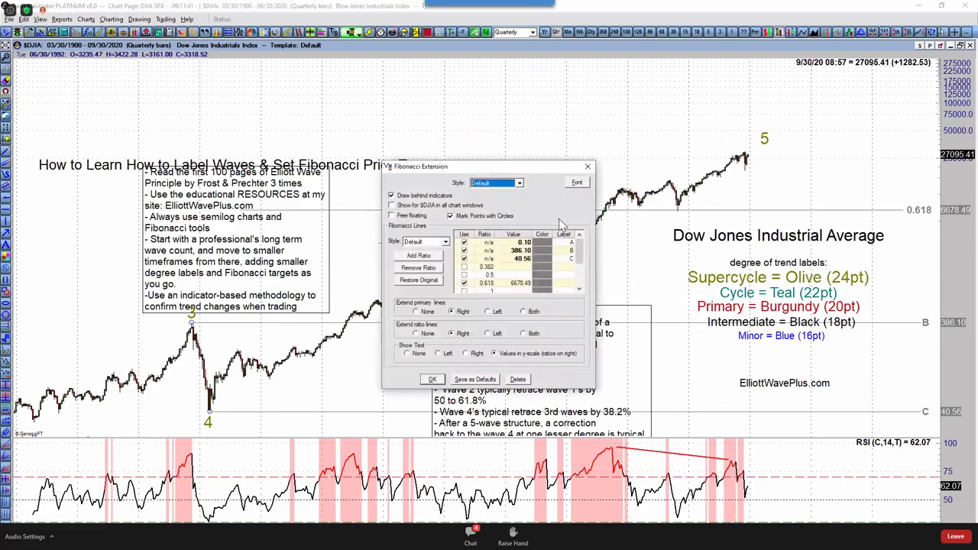
{"action": "scroll", "coordinate": [480, 279], "scroll_direction": "down", "scroll_amount": 1}
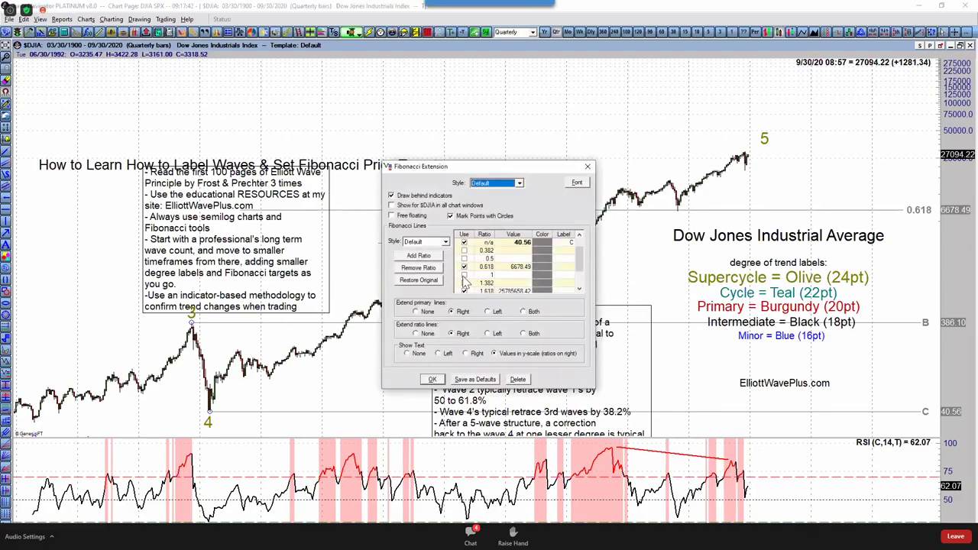
{"action": "left_click", "coordinate": [464, 275]}
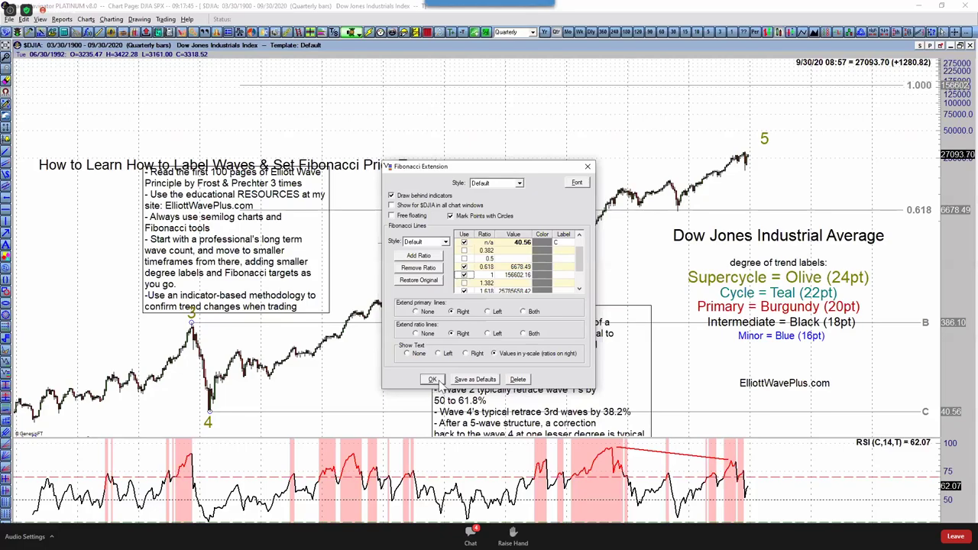
{"action": "left_click", "coordinate": [434, 380]}
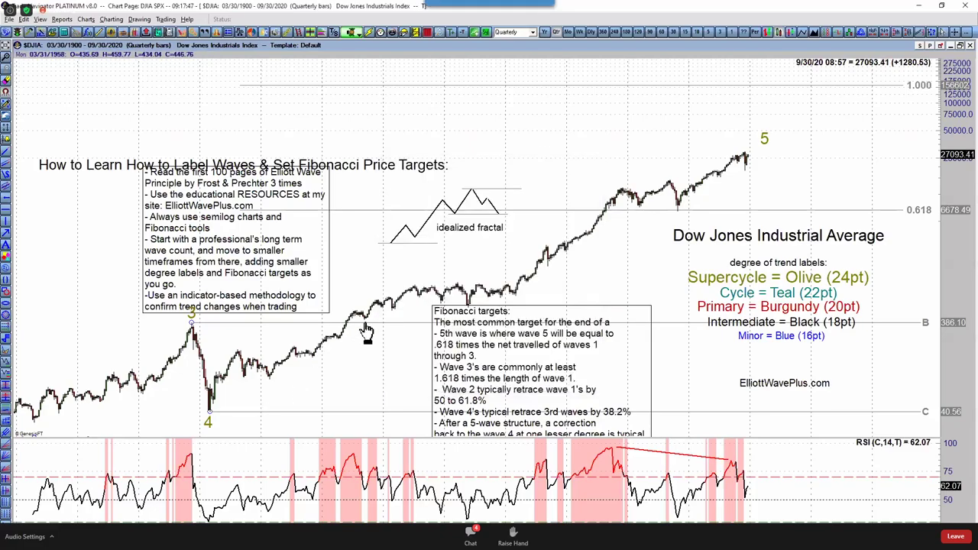
Step: Set the Fibonacci extension's point A value to 5 and move the supercycle 5 label above the 1.618 line
{"action": "double_click", "coordinate": [367, 324]}
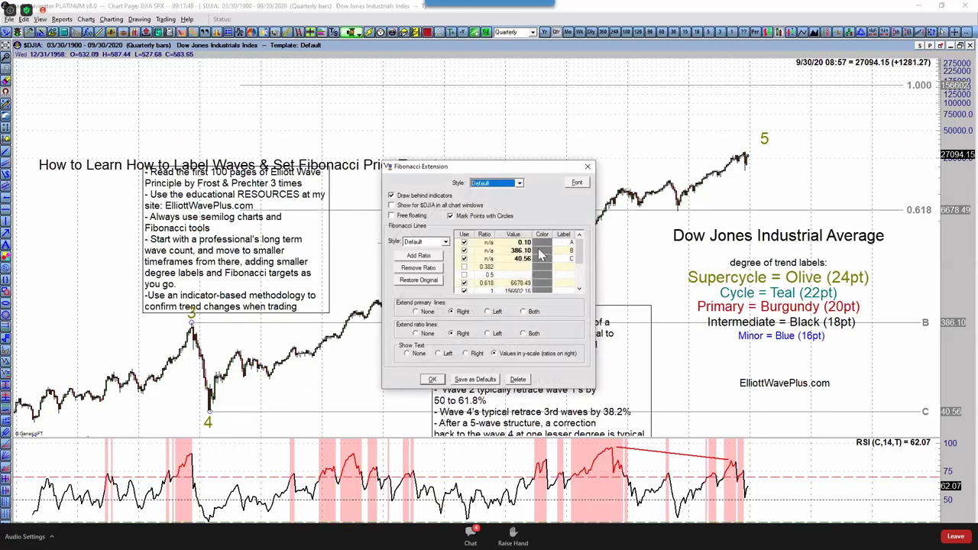
{"action": "left_click", "coordinate": [527, 246]}
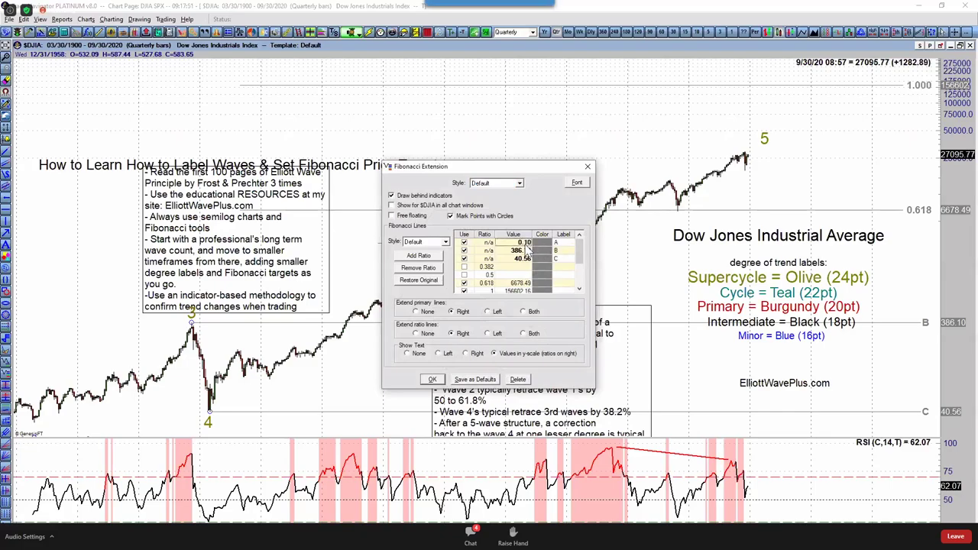
{"action": "type", "text": "5"}
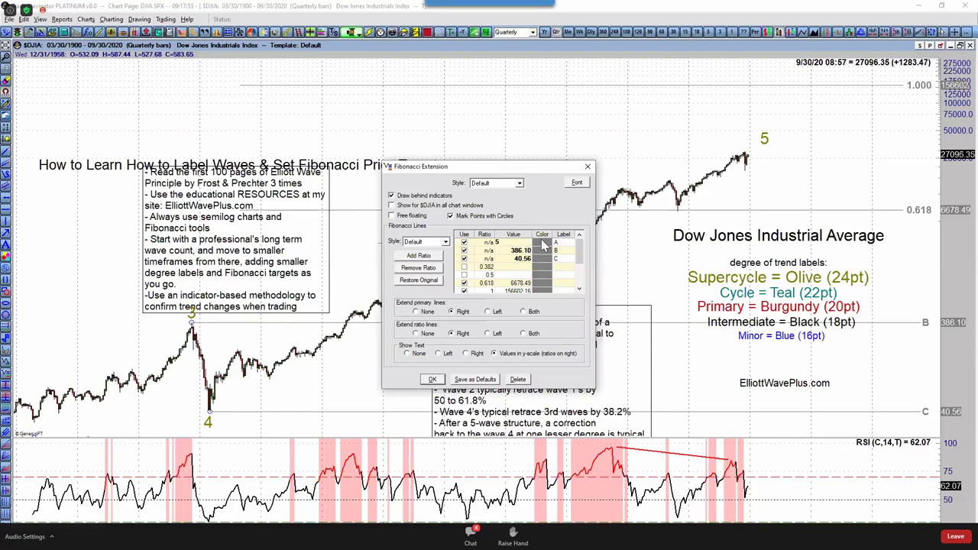
{"action": "left_click", "coordinate": [432, 380]}
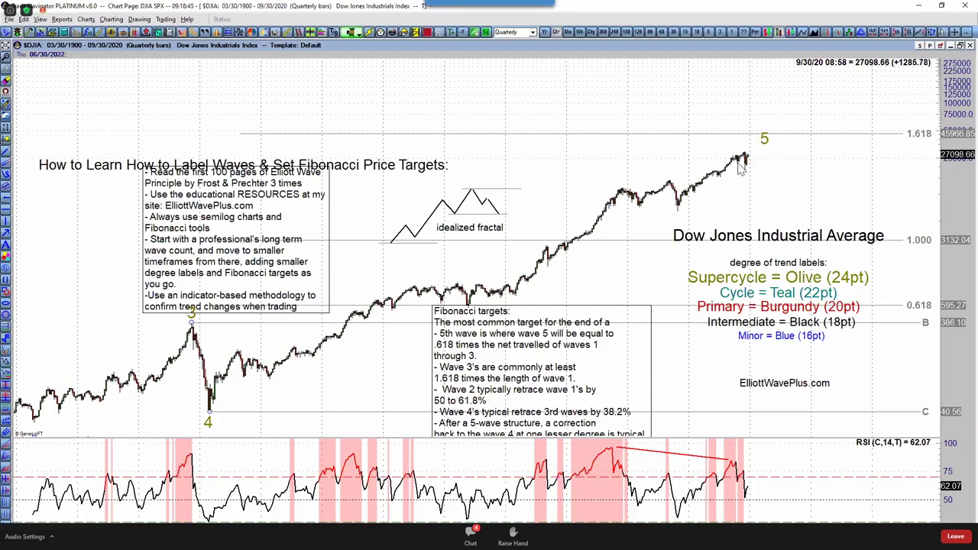
{"action": "left_click_drag", "start_coordinate": [764, 143], "coordinate": [778, 122]}
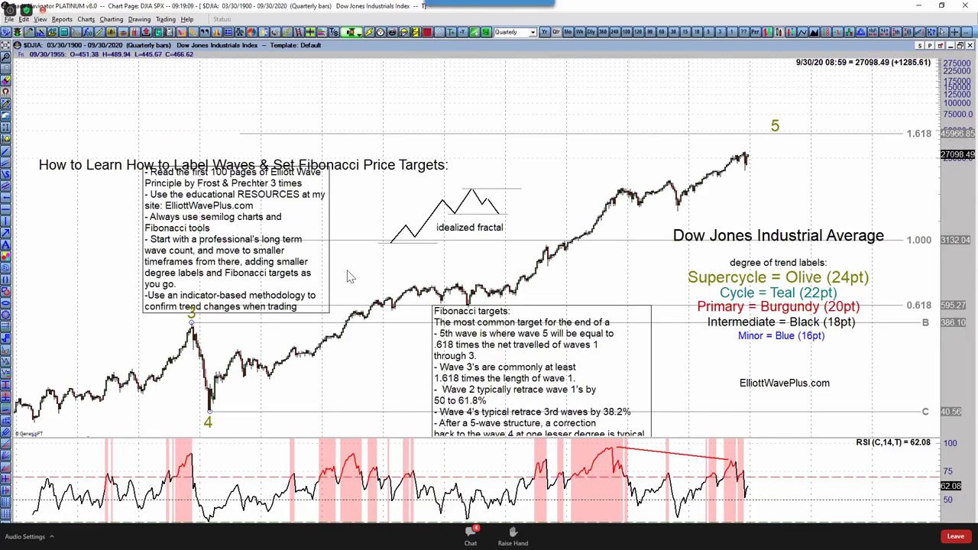
Step: Delete the Fibonacci extension and move the supercycle 5 label to below and beyond the latest price bars
{"action": "right_click", "coordinate": [403, 136]}
{"action": "left_click", "coordinate": [430, 151]}
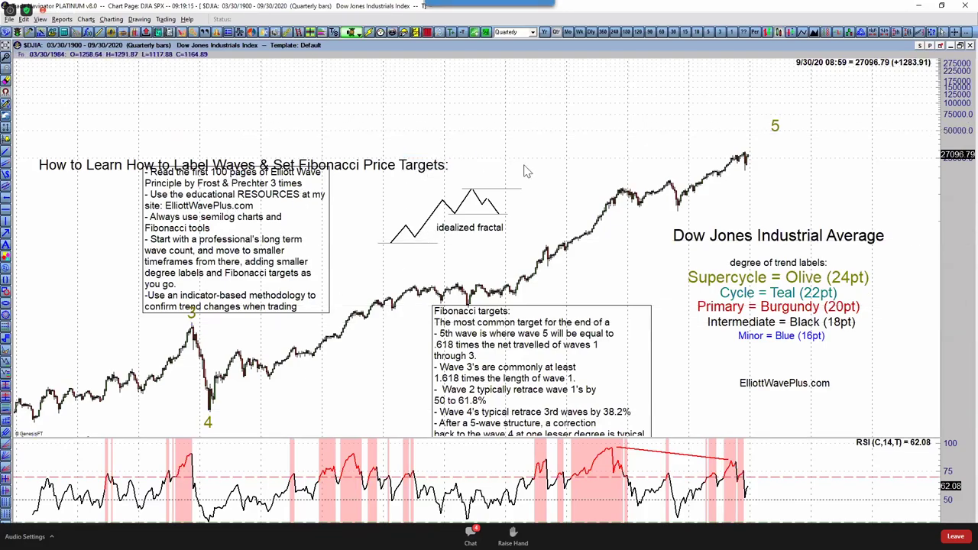
{"action": "left_click_drag", "start_coordinate": [787, 134], "coordinate": [803, 176]}
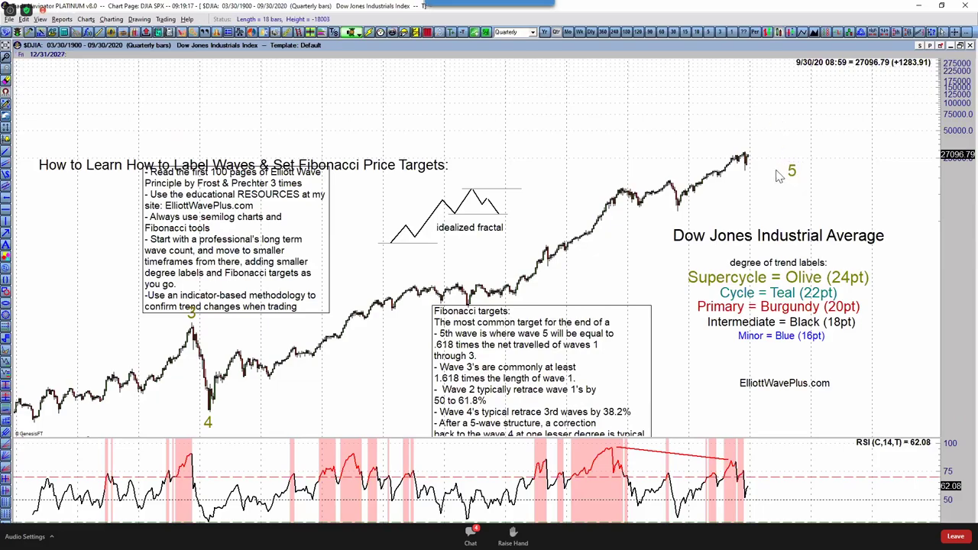
Step: Change the supercycle 4 label beneath the 1932 low to 2, with the price scale refitted to the chart
{"action": "scroll", "coordinate": [674, 149], "scroll_direction": "up", "scroll_amount": 4}
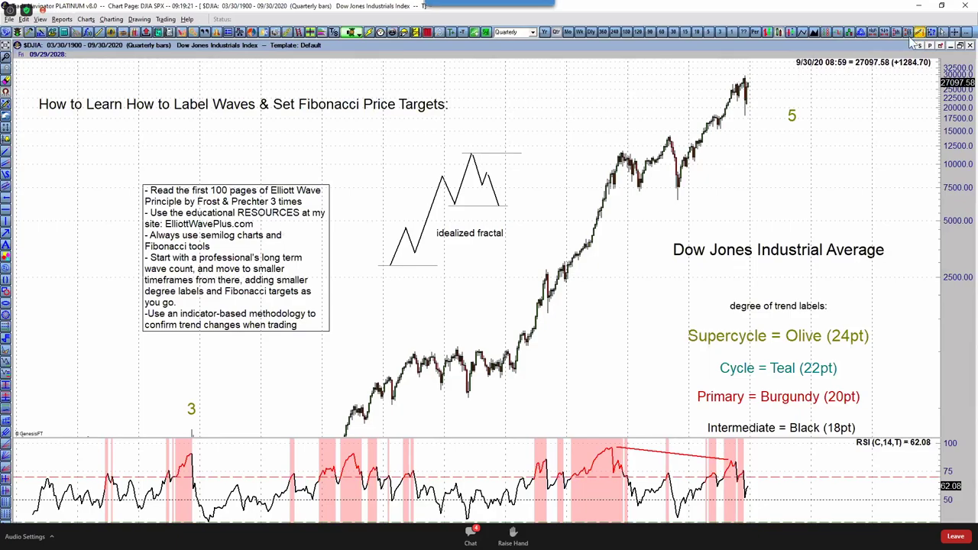
{"action": "scroll", "coordinate": [641, 200], "scroll_direction": "down", "scroll_amount": 3}
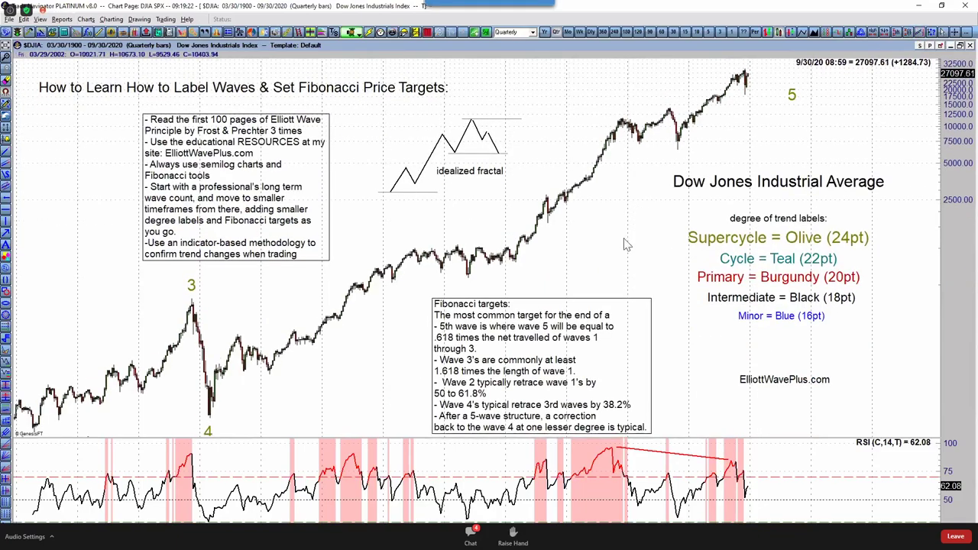
{"action": "scroll", "coordinate": [623, 245], "scroll_direction": "down", "scroll_amount": 3}
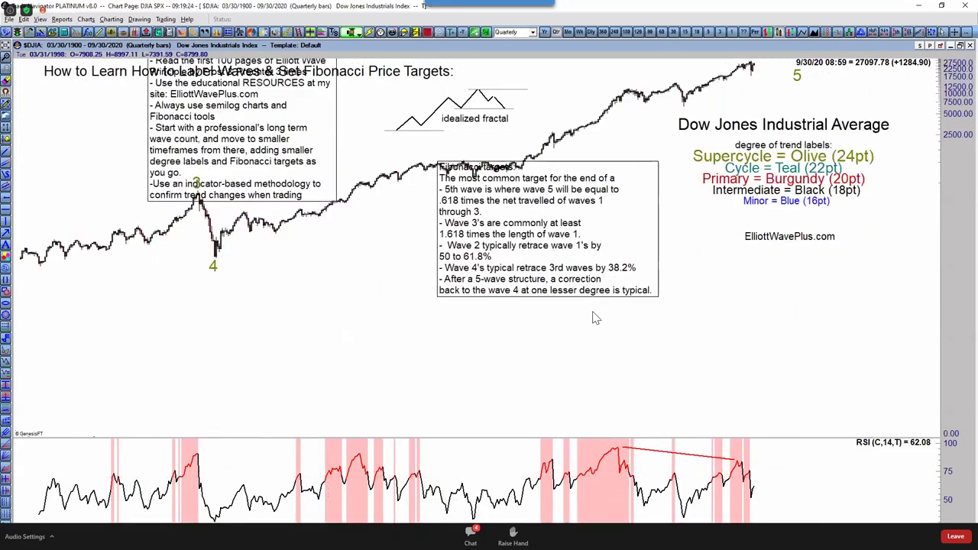
{"action": "scroll", "coordinate": [612, 280], "scroll_direction": "up", "scroll_amount": 3}
{"action": "scroll", "coordinate": [572, 345], "scroll_direction": "down", "scroll_amount": 3}
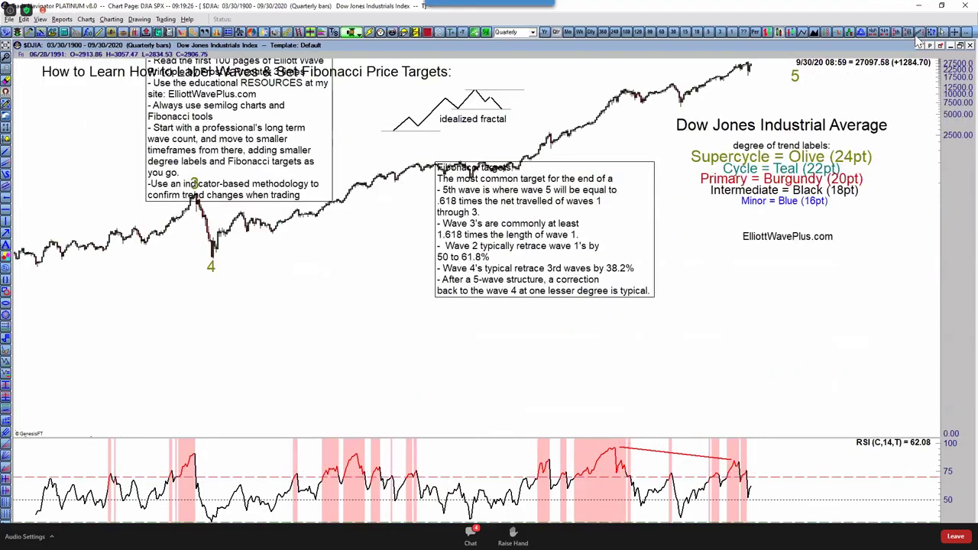
{"action": "scroll", "coordinate": [337, 398], "scroll_direction": "up", "scroll_amount": 3}
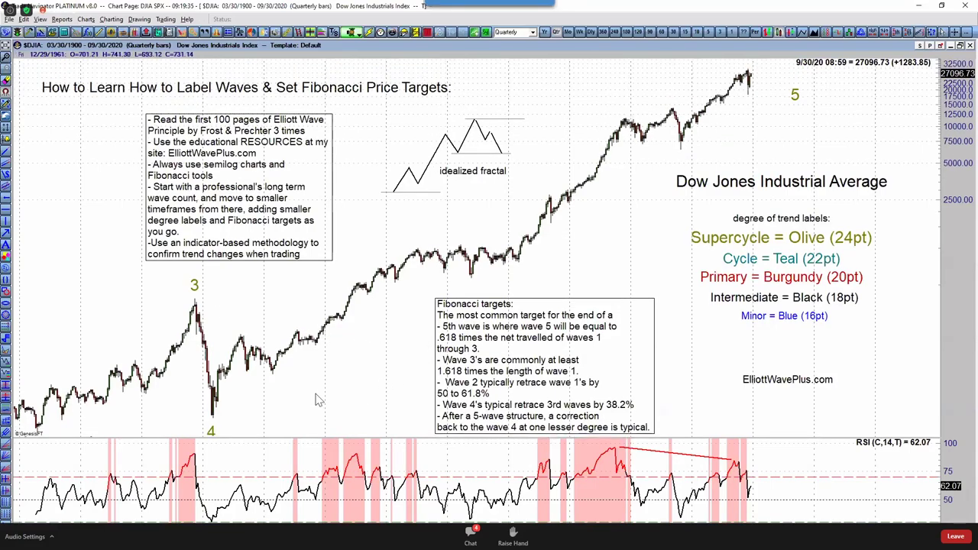
{"action": "key", "text": "Down"}
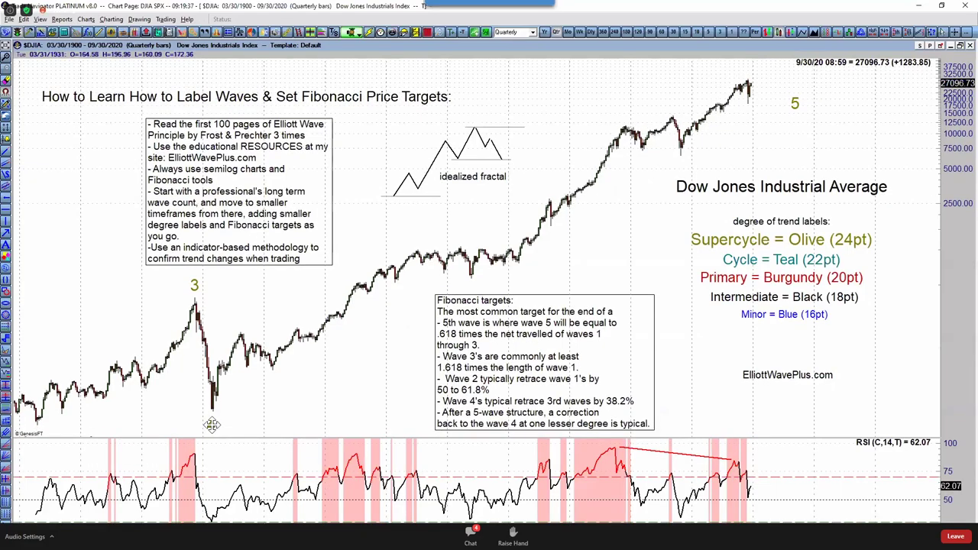
{"action": "left_click", "coordinate": [453, 323]}
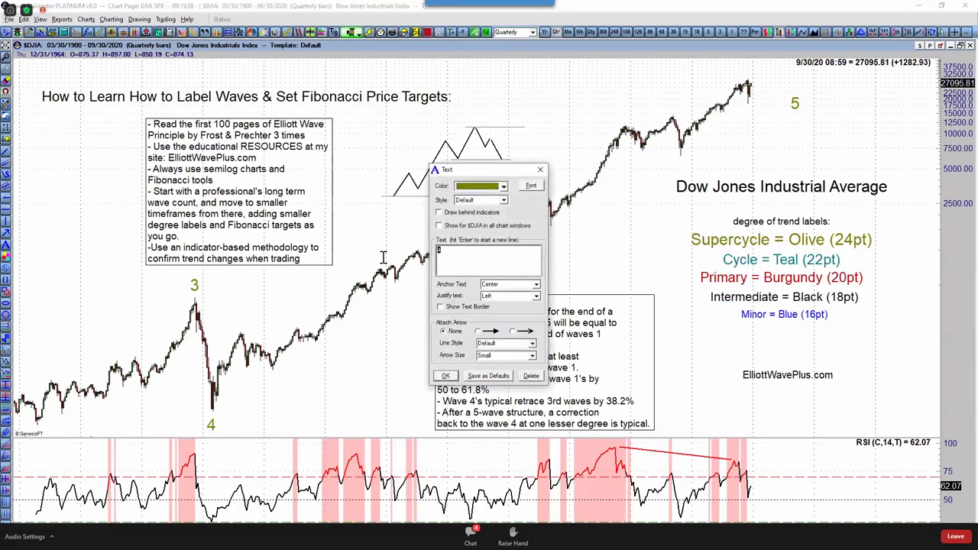
{"action": "type", "text": "2"}
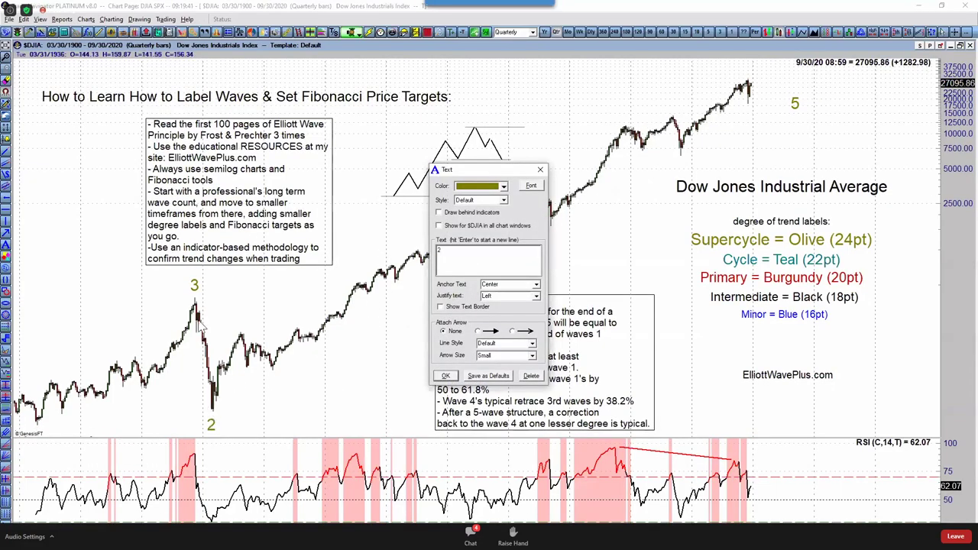
{"action": "left_click", "coordinate": [196, 286]}
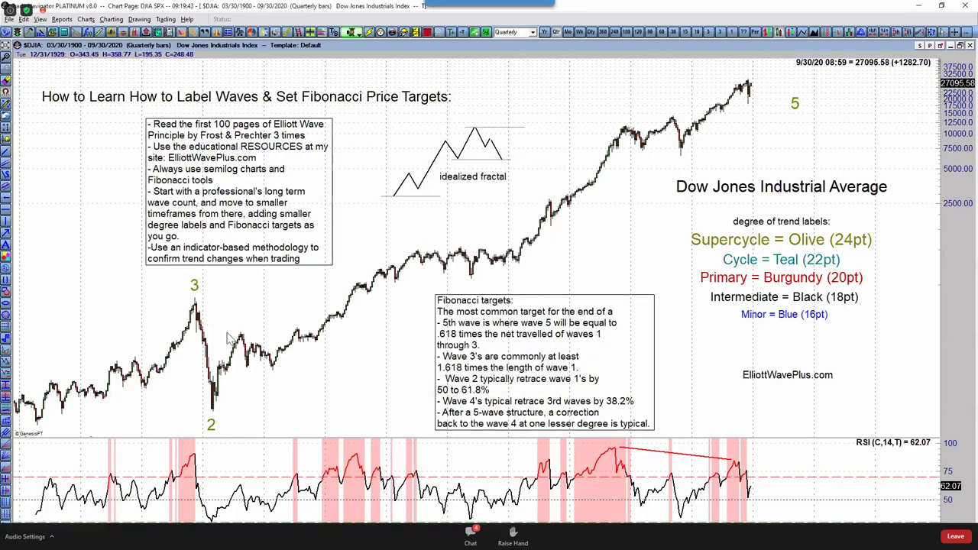
Step: Change the supercycle 3 label above the 1929 peak to 1
{"action": "left_click", "coordinate": [194, 287]}
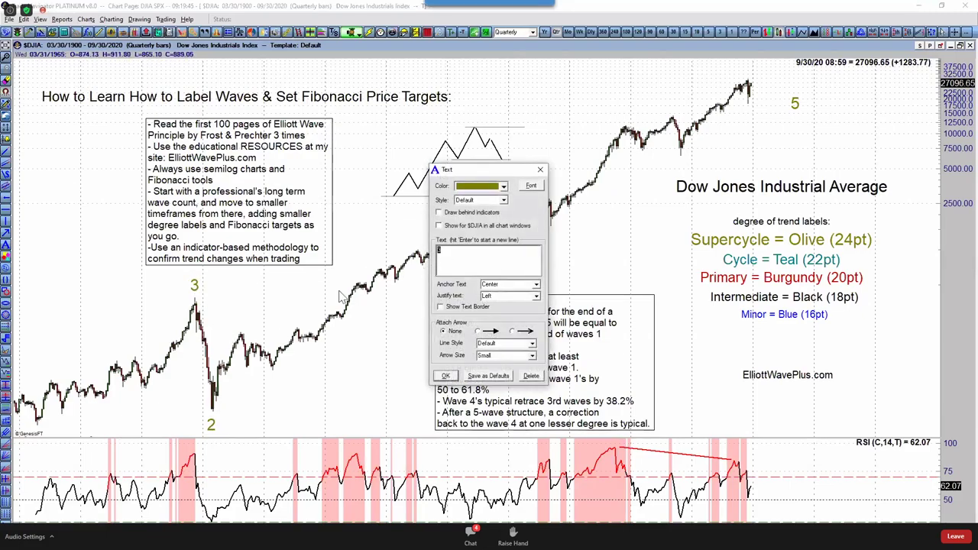
{"action": "type", "text": "1"}
{"action": "left_click", "coordinate": [446, 375]}
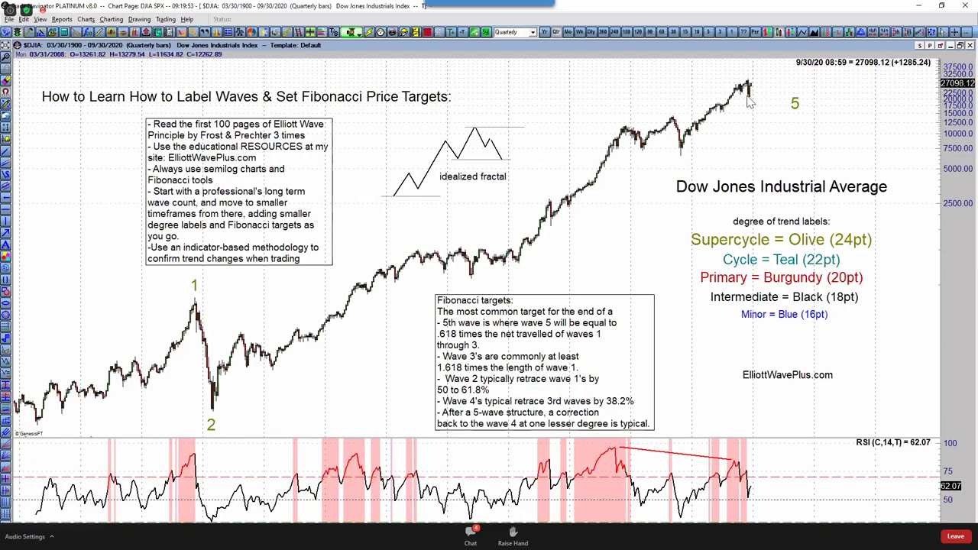
Step: Change the supercycle 5 label near the latest prices to 3 and nudge the supercycle 2 label closer to the 1932 low
{"action": "double_click", "coordinate": [795, 107]}
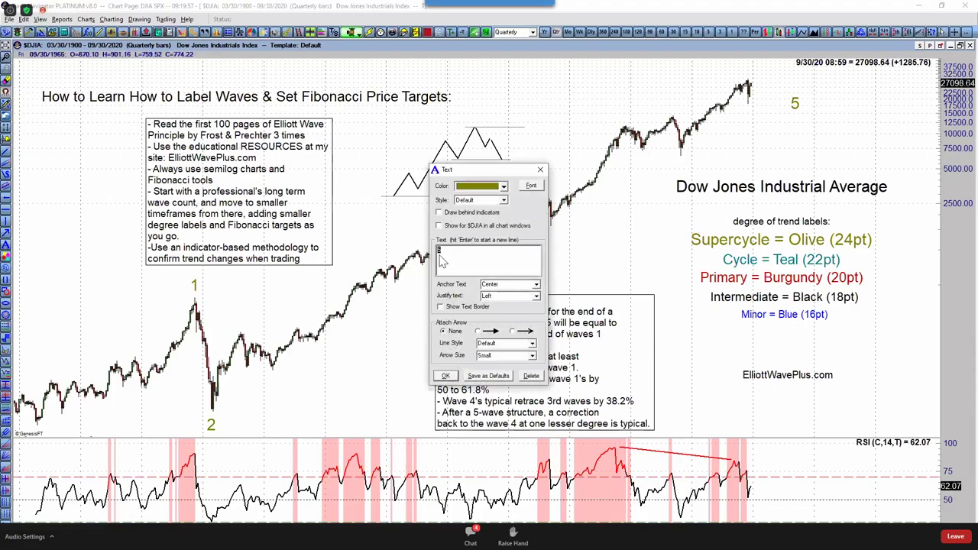
{"action": "type", "text": "3"}
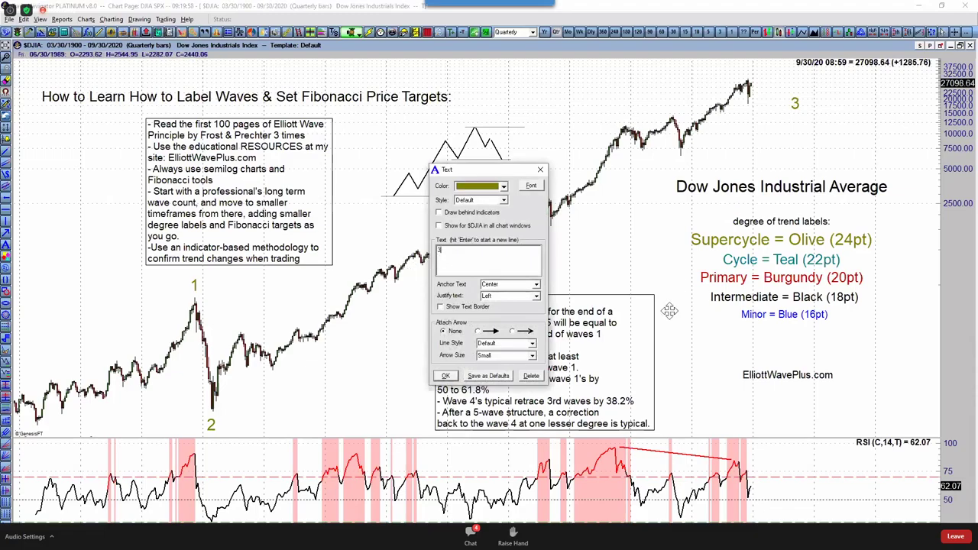
{"action": "left_click", "coordinate": [447, 376]}
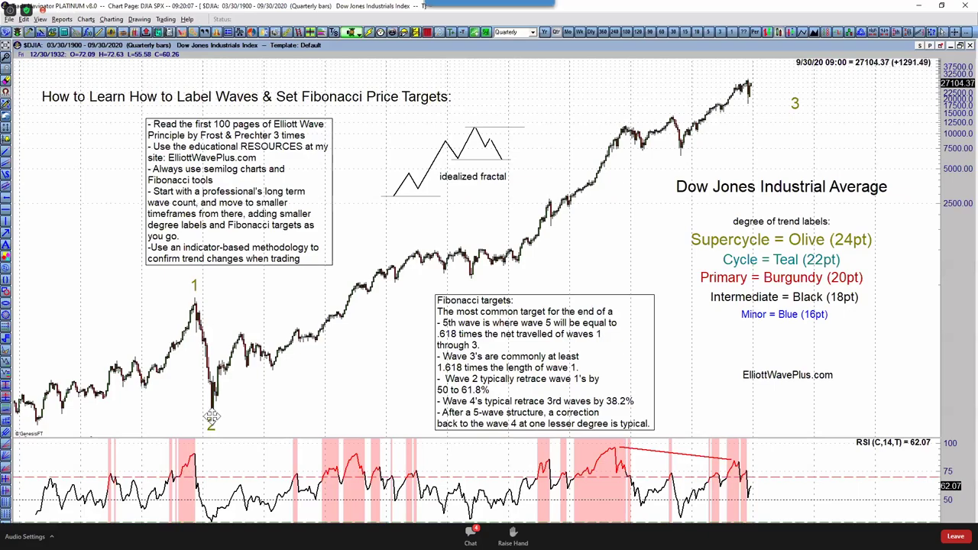
{"action": "left_click_drag", "start_coordinate": [216, 415], "coordinate": [214, 418]}
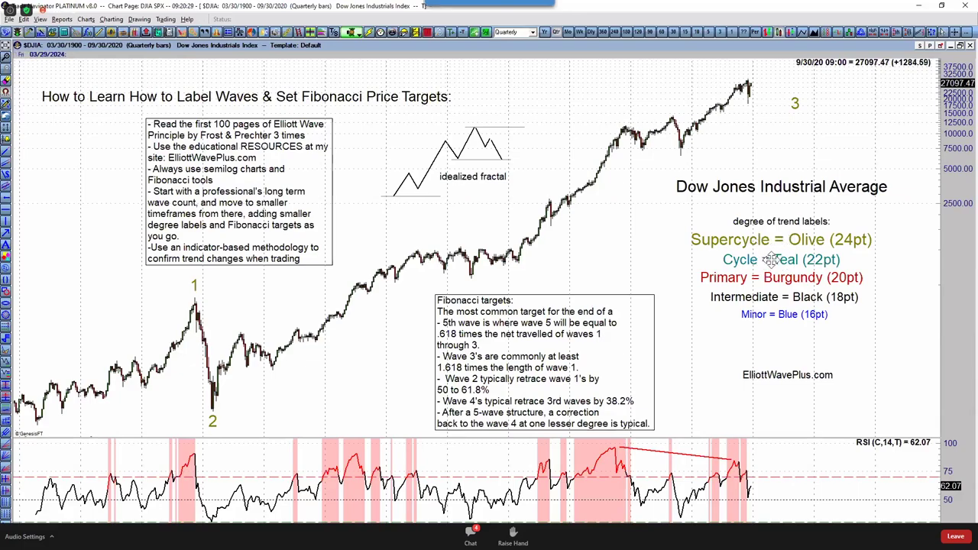
Step: Copy the teal Cycle legend text onto the chart, change it to 1, and place it above the first peak after supercycle 2
{"action": "left_click_drag", "start_coordinate": [772, 259], "coordinate": [257, 327]}
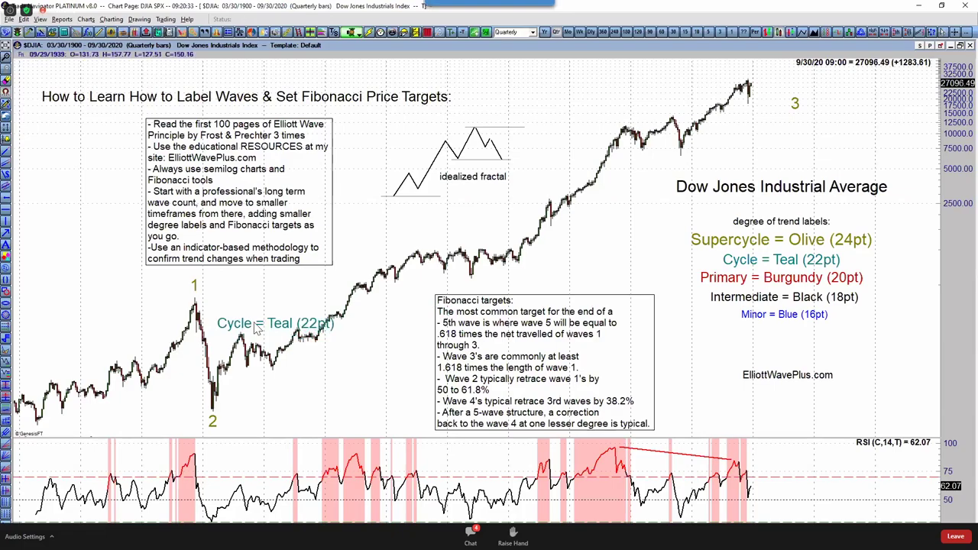
{"action": "double_click", "coordinate": [304, 323]}
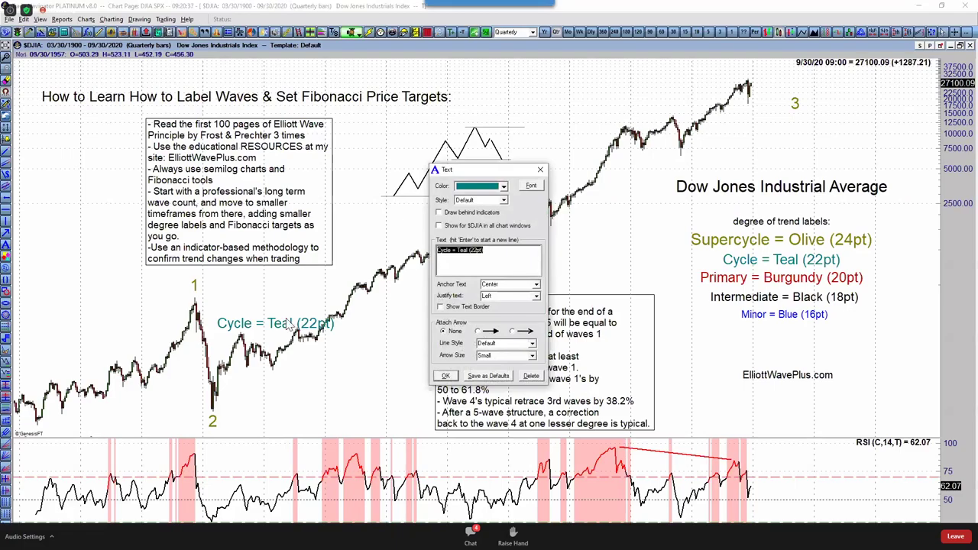
{"action": "type", "text": "1"}
{"action": "left_click", "coordinate": [236, 329]}
{"action": "left_click_drag", "start_coordinate": [276, 324], "coordinate": [239, 328]}
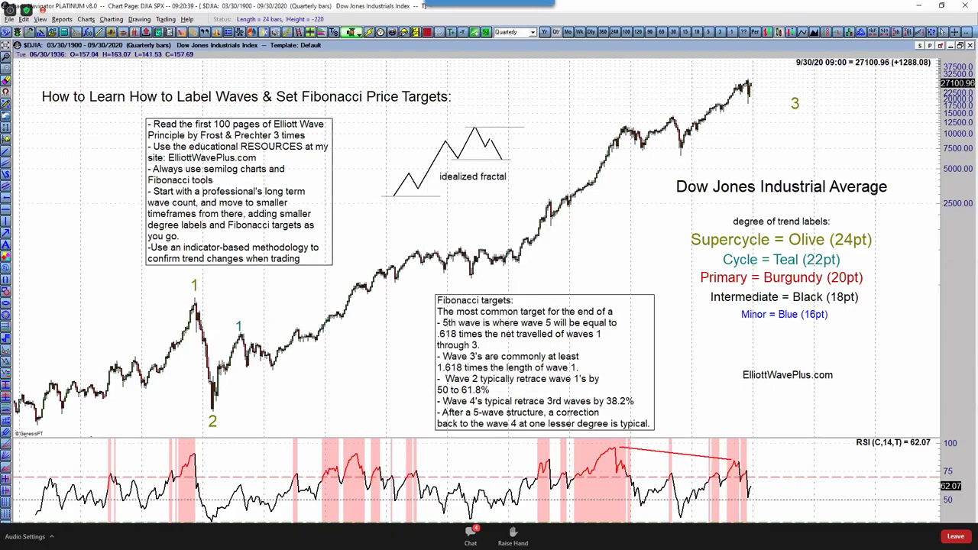
Step: Copy the teal cycle 1 label to beneath the 1942 low and change the copy to 2
{"action": "left_click", "coordinate": [239, 327]}
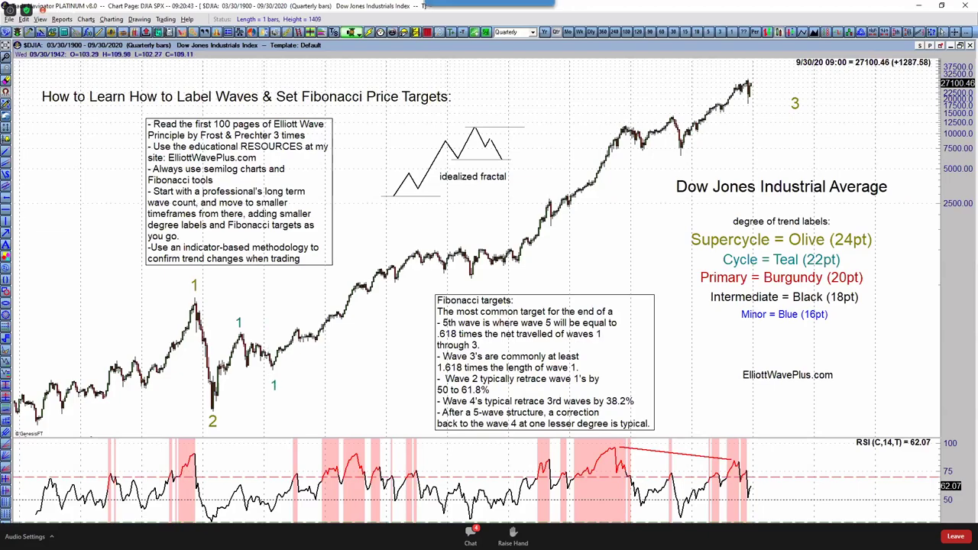
{"action": "left_click", "coordinate": [275, 386]}
{"action": "double_click", "coordinate": [275, 384]}
{"action": "type", "text": "2"}
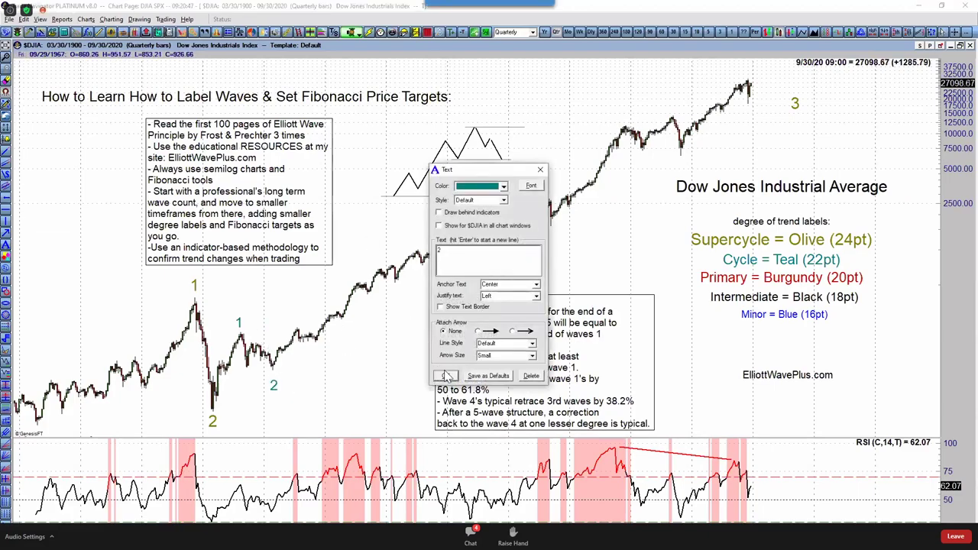
{"action": "left_click", "coordinate": [445, 375]}
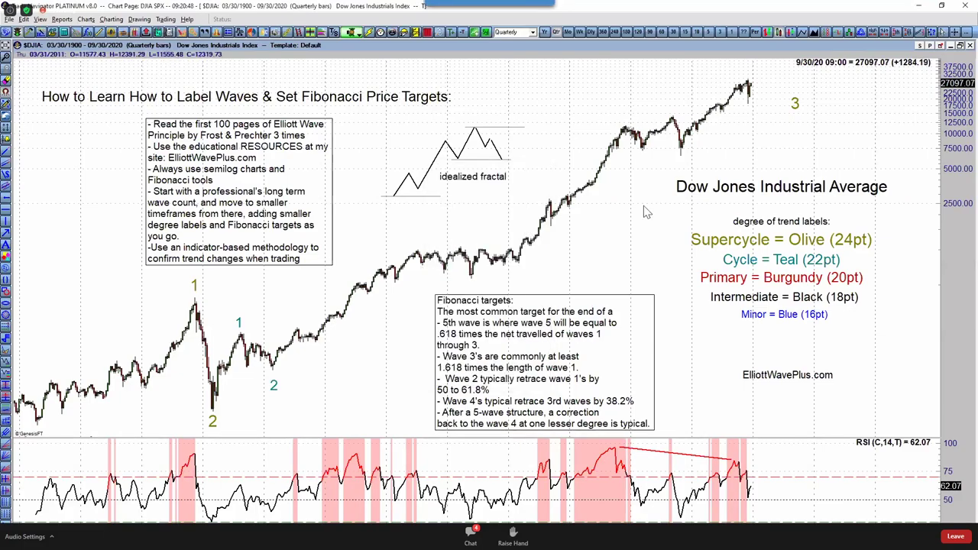
Step: Copy the teal cycle 2 label to above the mid-1960s peak and change the copy to 3
{"action": "left_click_drag", "start_coordinate": [275, 385], "coordinate": [420, 239]}
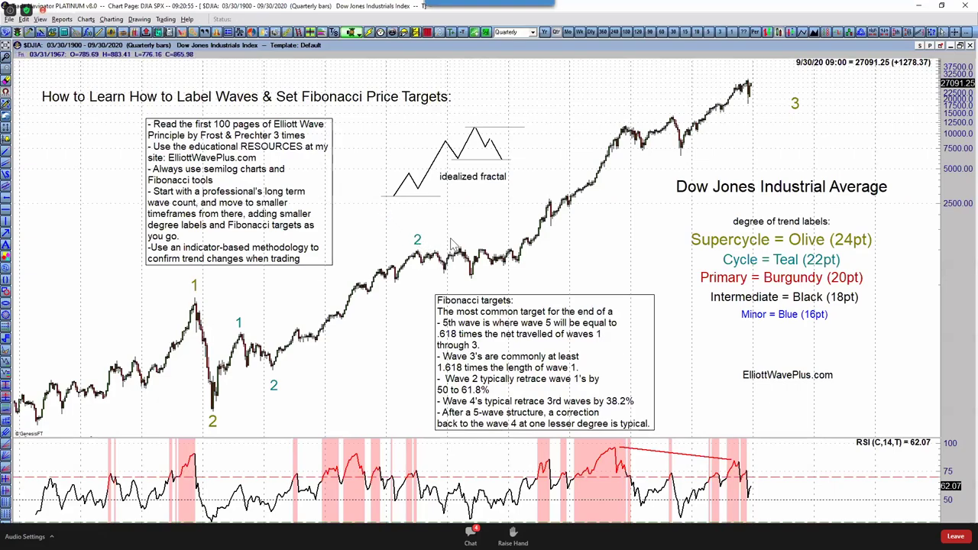
{"action": "double_click", "coordinate": [452, 242]}
{"action": "type", "text": "3"}
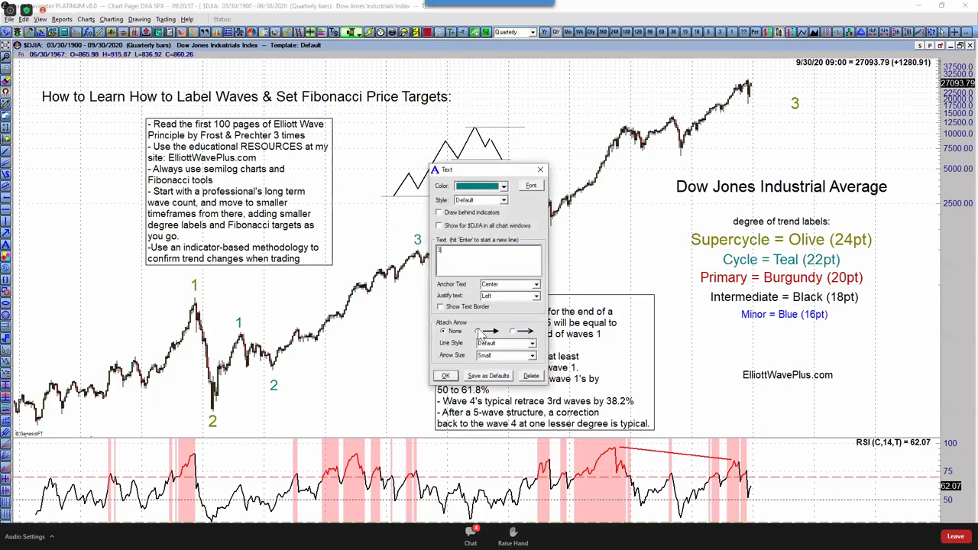
{"action": "left_click", "coordinate": [447, 375]}
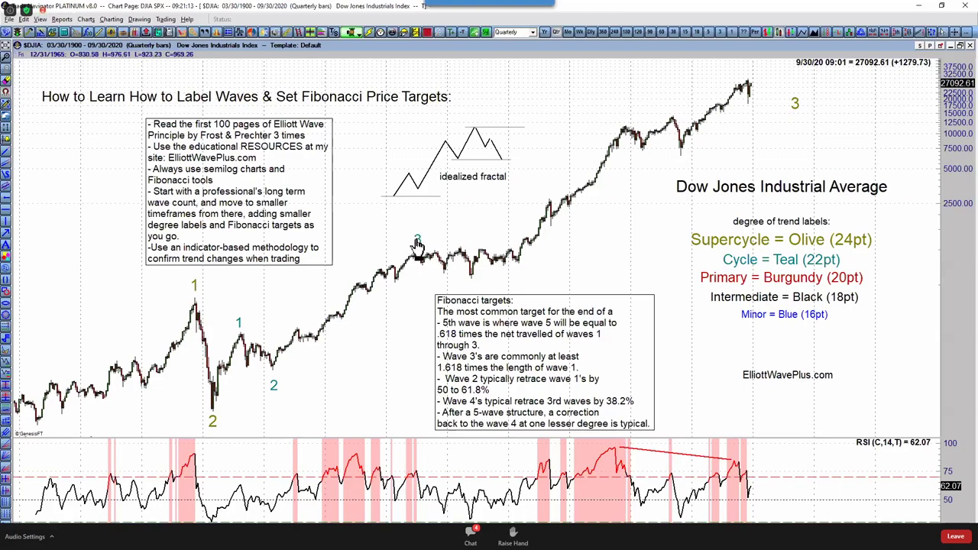
Step: Copy the teal cycle 3 label to beneath the mid-1970s low and change the copy to 4
{"action": "left_click_drag", "start_coordinate": [417, 242], "coordinate": [450, 252]}
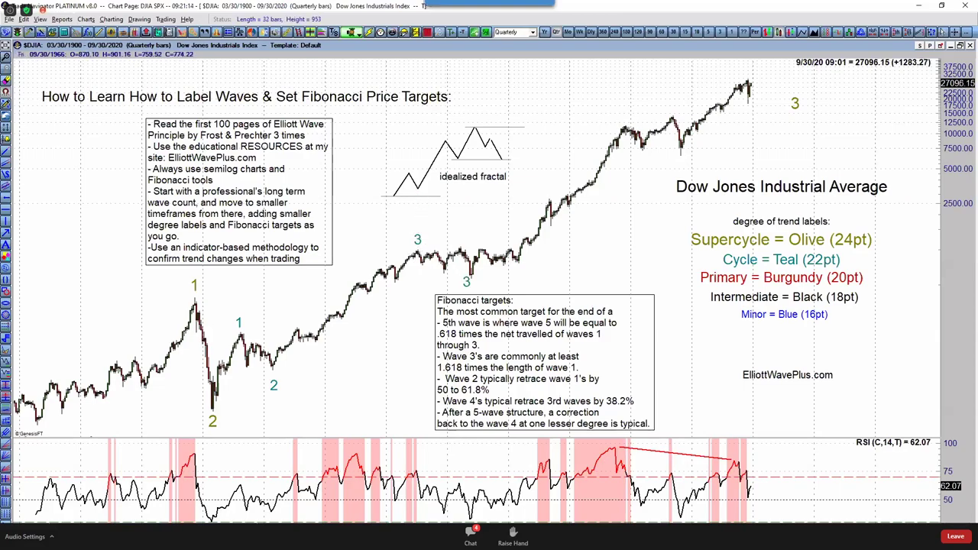
{"action": "left_click_drag", "start_coordinate": [470, 288], "coordinate": [472, 289]}
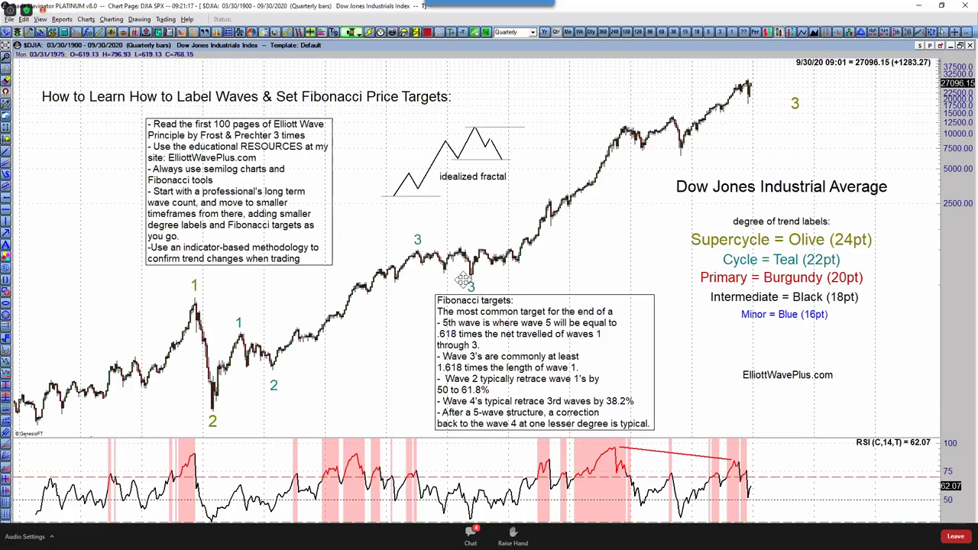
{"action": "double_click", "coordinate": [463, 280]}
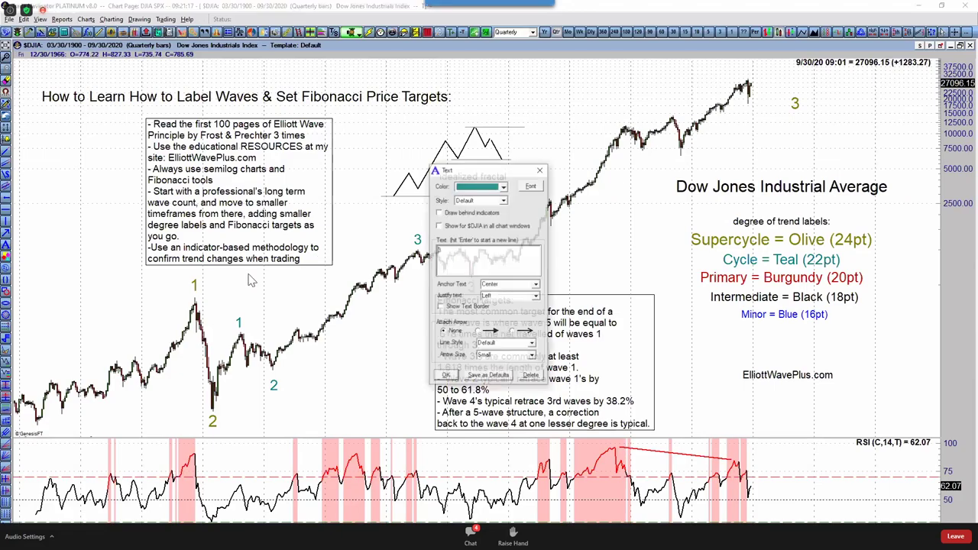
{"action": "left_click", "coordinate": [445, 376]}
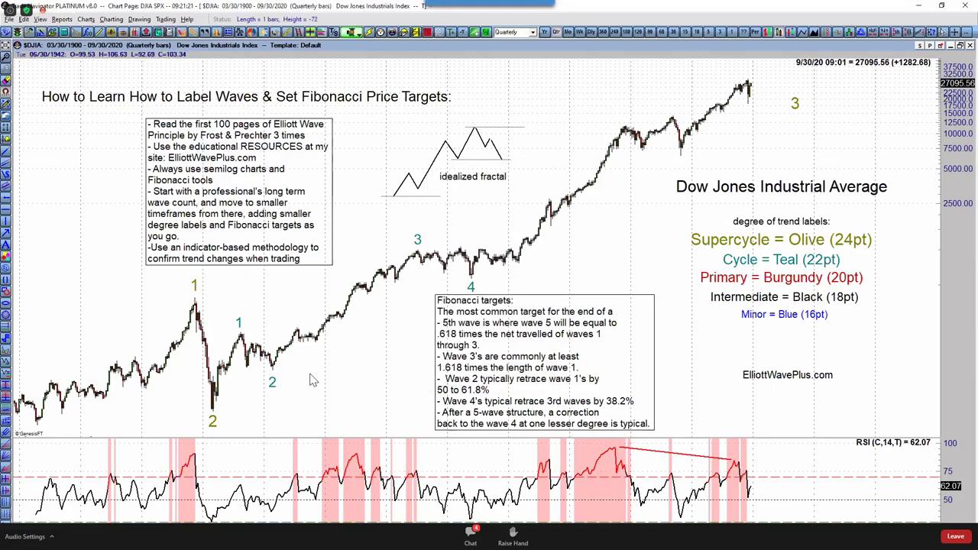
Step: Draw a Fibonacci extension from the supercycle 2 low to the cycle 1 peak and the cycle 2 low
{"action": "left_click", "coordinate": [5, 375]}
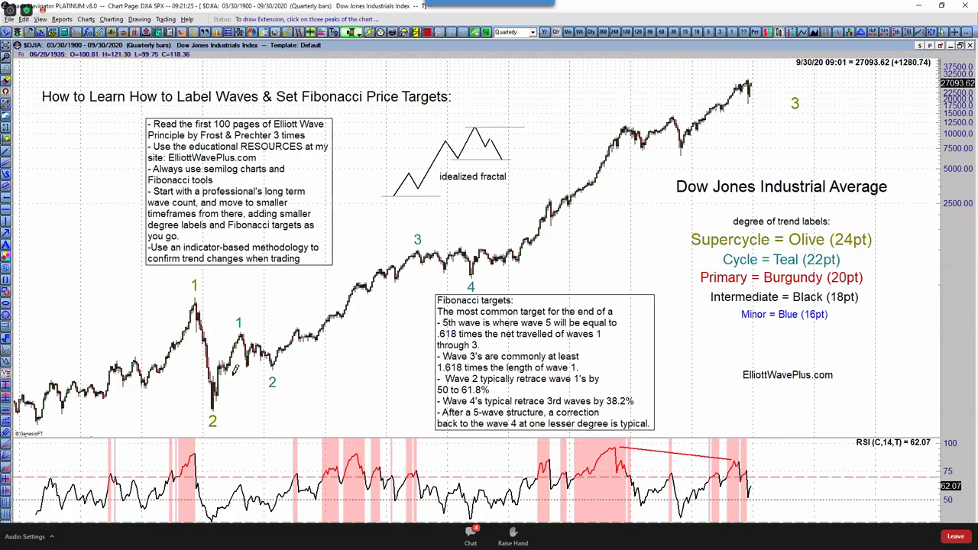
{"action": "left_click", "coordinate": [214, 410]}
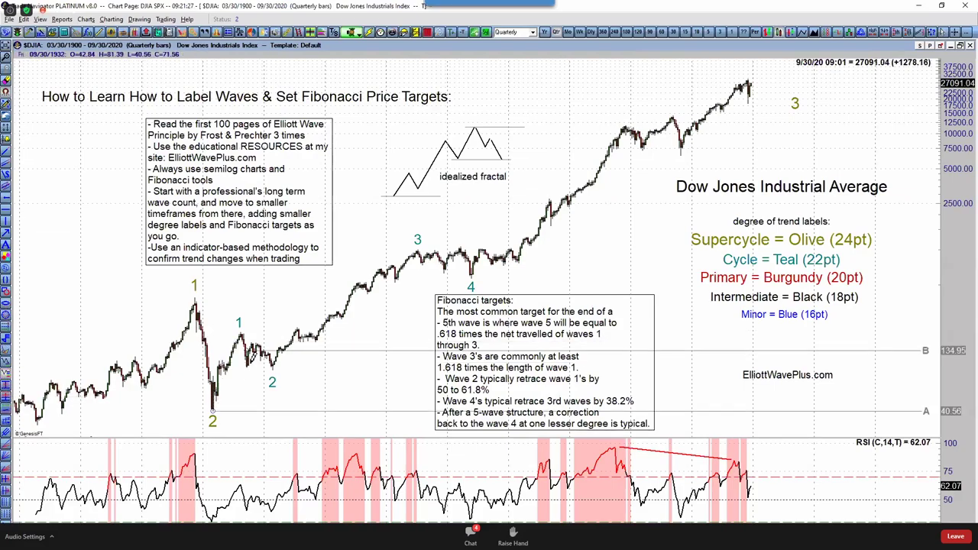
{"action": "left_click", "coordinate": [253, 343]}
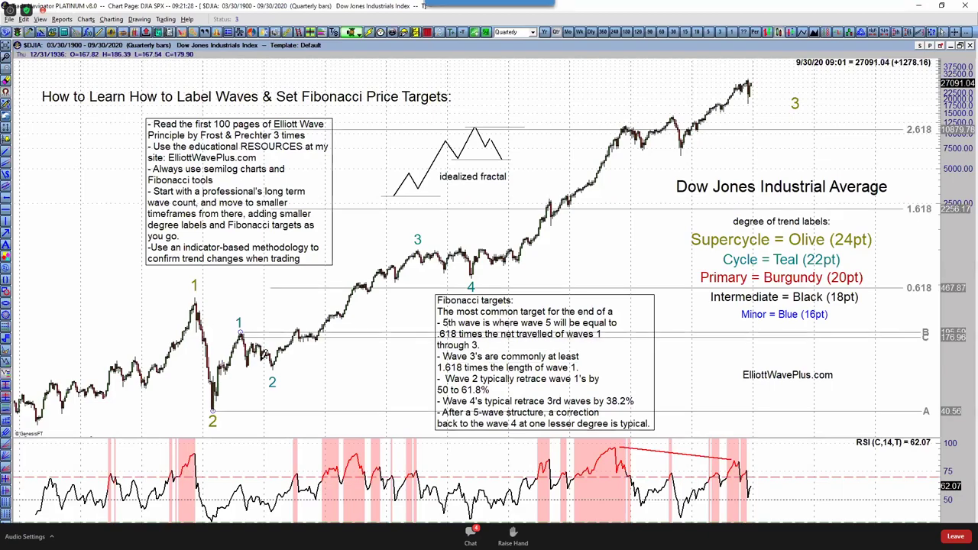
{"action": "left_click", "coordinate": [273, 365]}
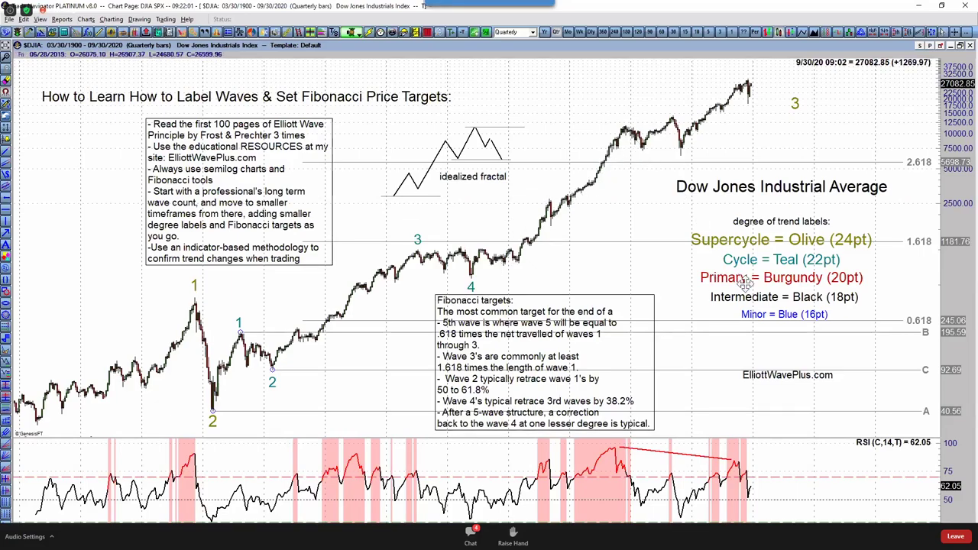
Step: Copy the burgundy Primary legend text to above the price bars just after cycle 4 and change the copy to 1
{"action": "left_click_drag", "start_coordinate": [738, 280], "coordinate": [493, 233]}
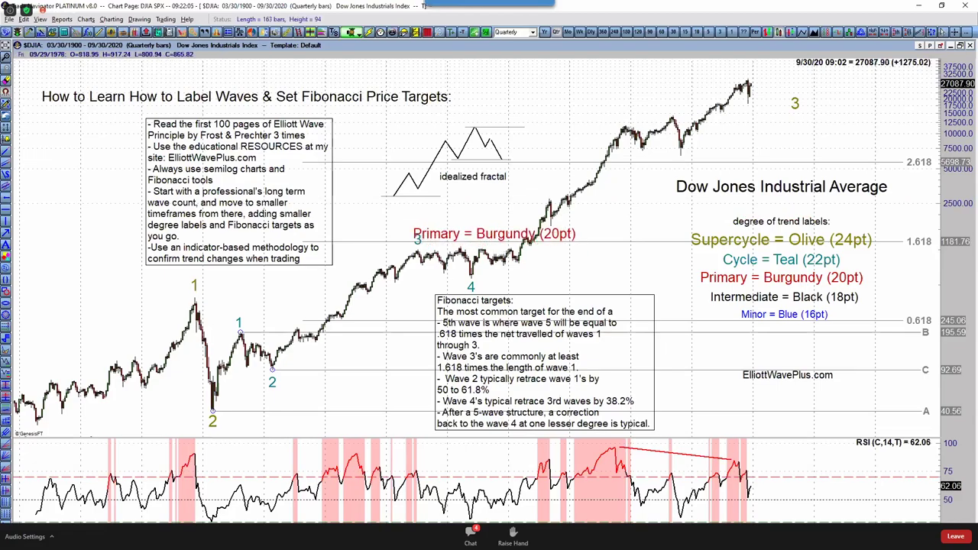
{"action": "double_click", "coordinate": [495, 242]}
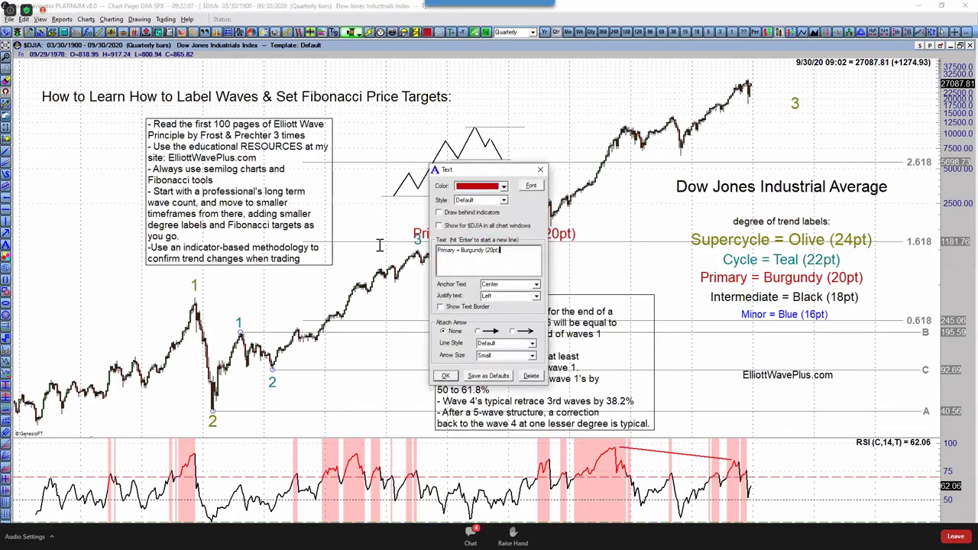
{"action": "key", "text": "ctrl+a"}
{"action": "type", "text": "1"}
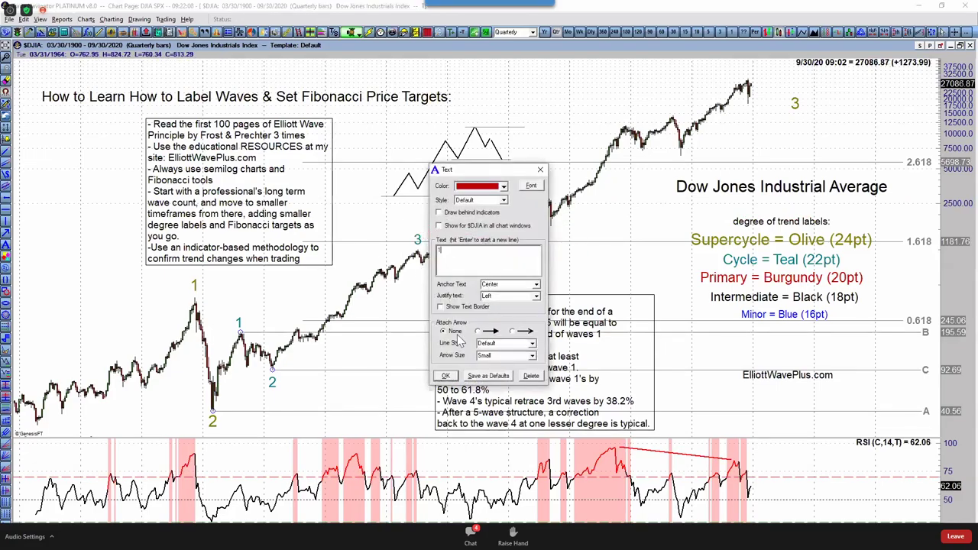
{"action": "left_click", "coordinate": [439, 375]}
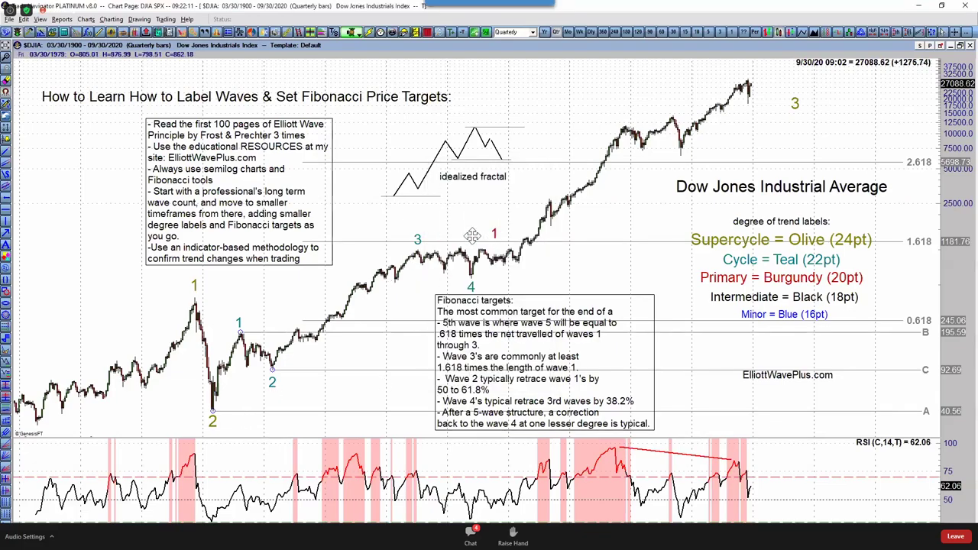
Step: Position the burgundy primary 1 above the first peak after cycle 4, copy it beneath the following low, and change the copy to 2
{"action": "left_click_drag", "start_coordinate": [473, 236], "coordinate": [508, 283]}
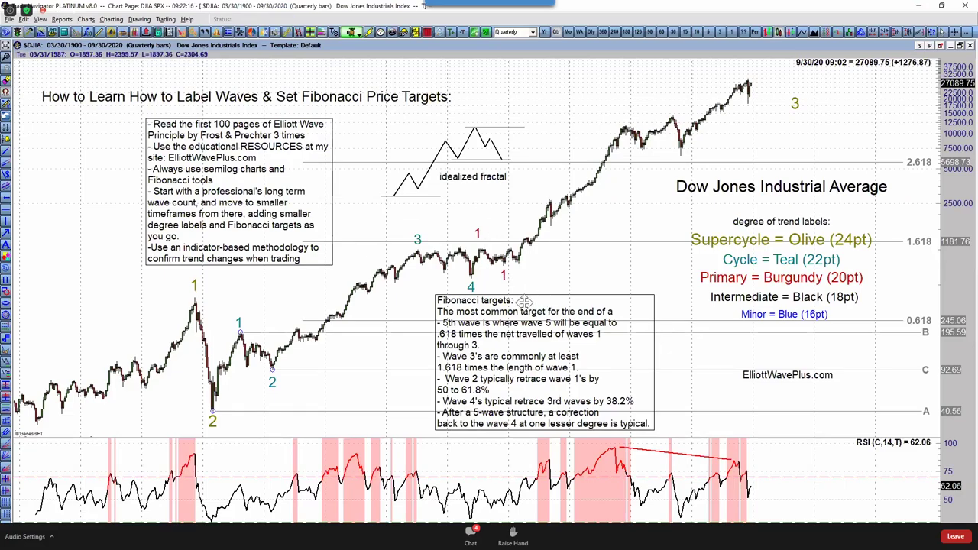
{"action": "double_click", "coordinate": [505, 278]}
{"action": "type", "text": "2"}
{"action": "left_click", "coordinate": [446, 375]}
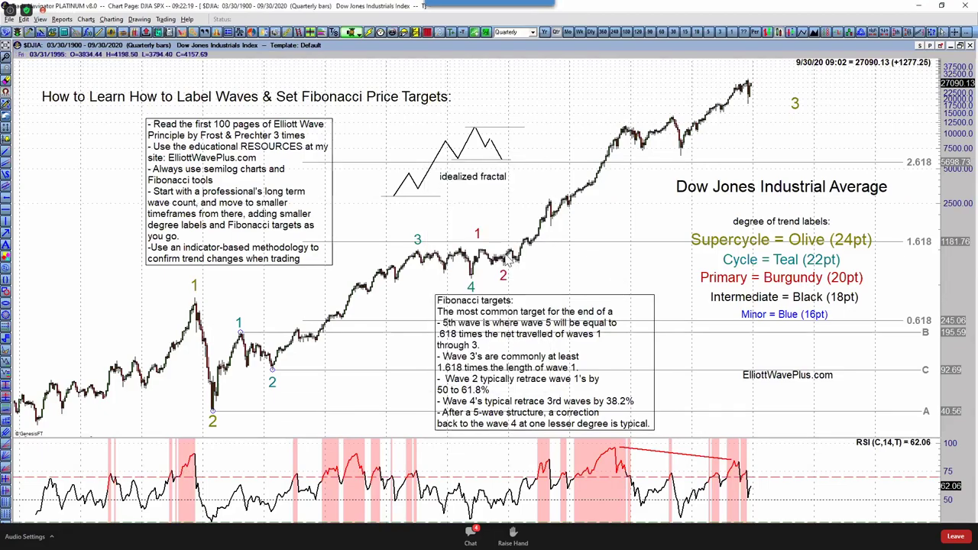
Step: Copy the burgundy primary 1 label to above the 2000 peak and change the copy to 3
{"action": "left_click_drag", "start_coordinate": [475, 236], "coordinate": [630, 119]}
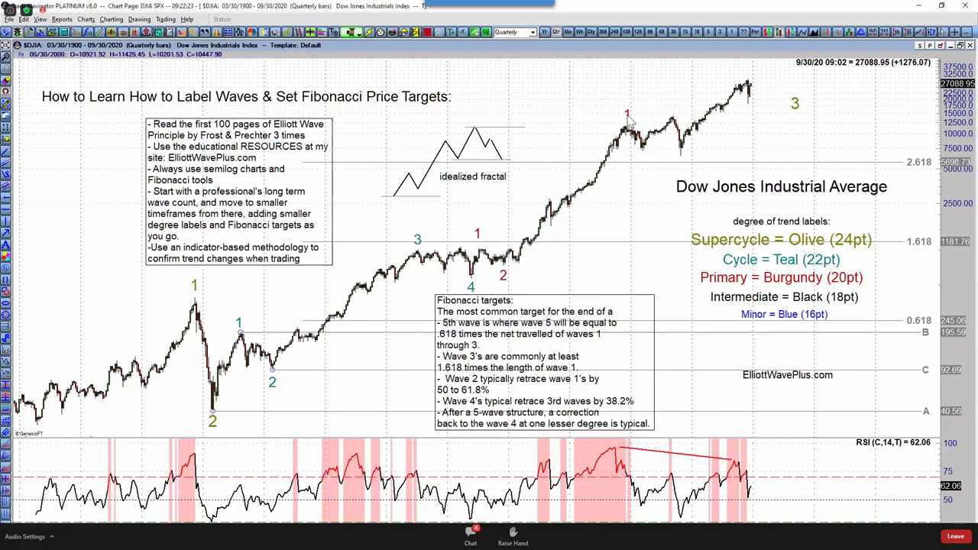
{"action": "left_click_drag", "start_coordinate": [485, 260], "coordinate": [373, 282]}
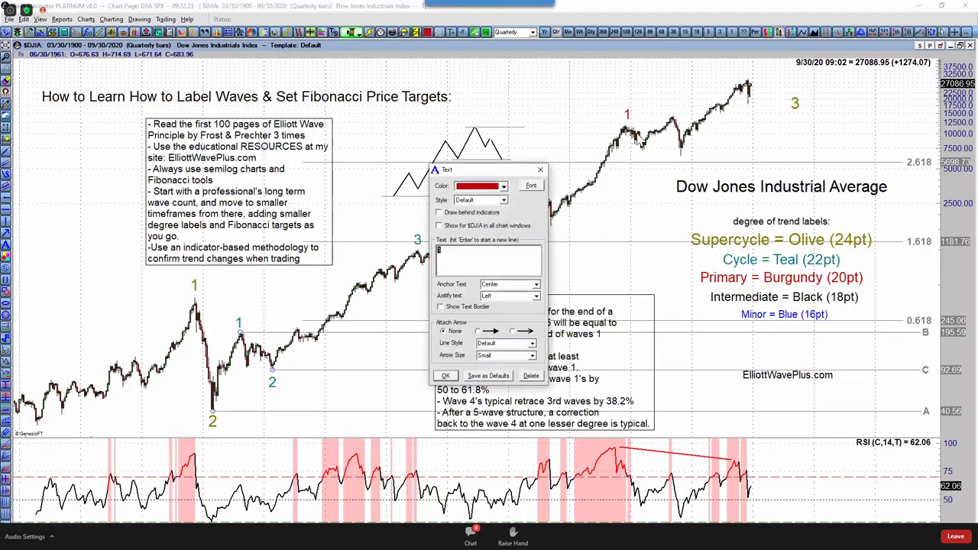
{"action": "type", "text": "3"}
{"action": "left_click", "coordinate": [625, 113]}
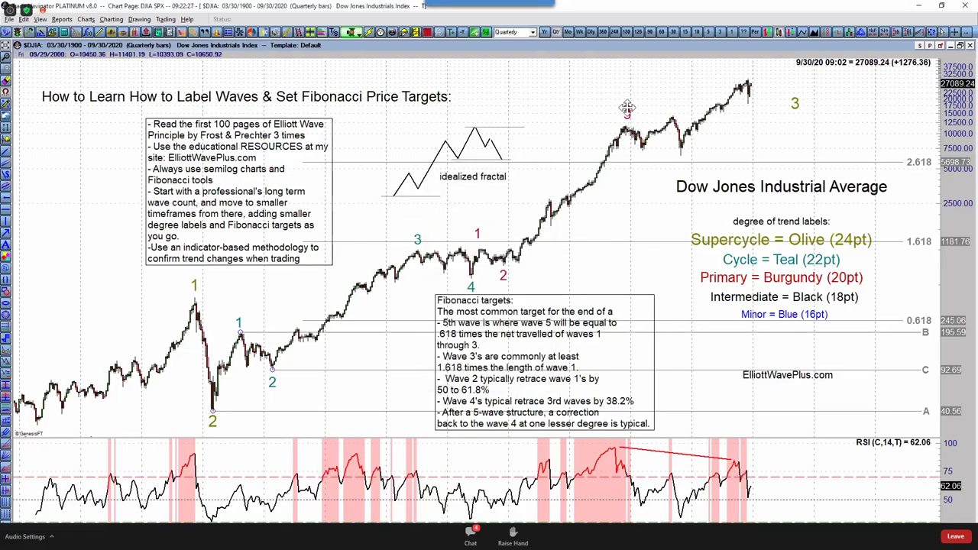
Step: Copy the burgundy primary 3 label to beneath the 2009 low and change the copy to 4
{"action": "left_click_drag", "start_coordinate": [627, 112], "coordinate": [682, 170]}
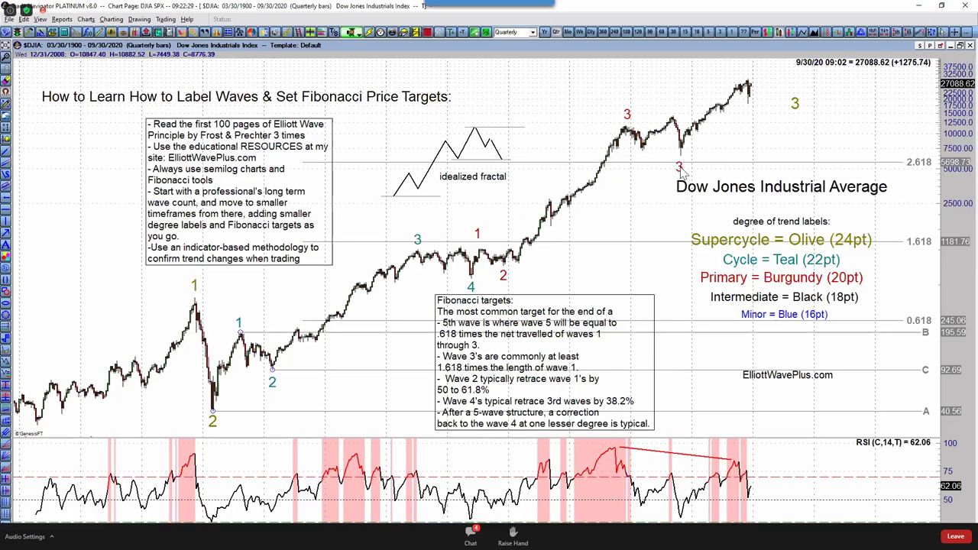
{"action": "double_click", "coordinate": [680, 169]}
{"action": "type", "text": "4"}
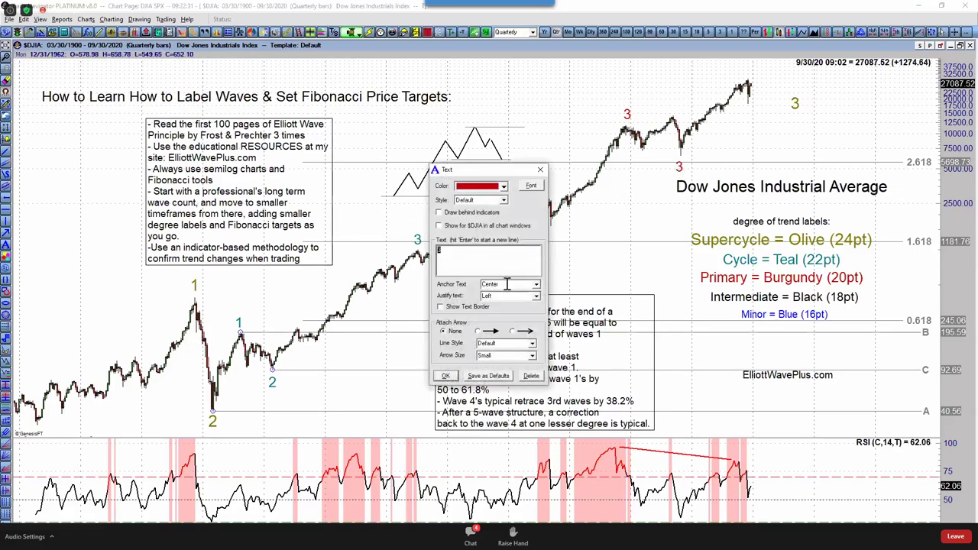
{"action": "left_click", "coordinate": [620, 226]}
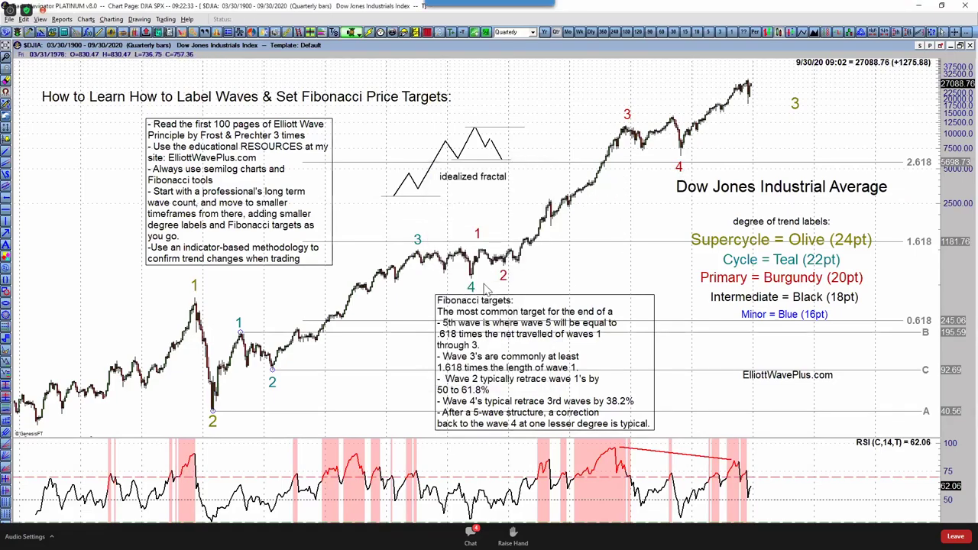
Step: Move the olive supercycle 3 label above the latest price peak and place a copy of the burgundy 3 label beside it
{"action": "left_click_drag", "start_coordinate": [798, 109], "coordinate": [746, 72]}
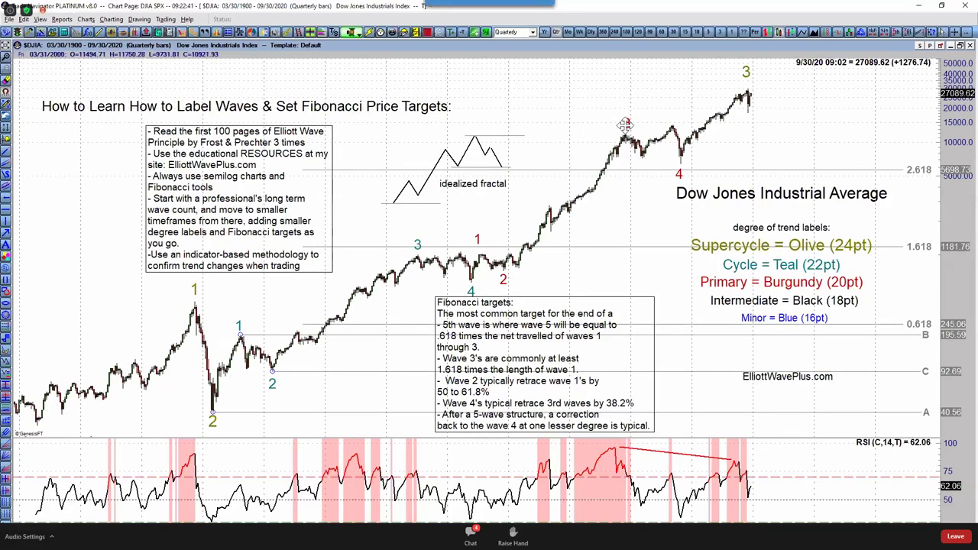
{"action": "left_click_drag", "start_coordinate": [625, 124], "coordinate": [759, 91]}
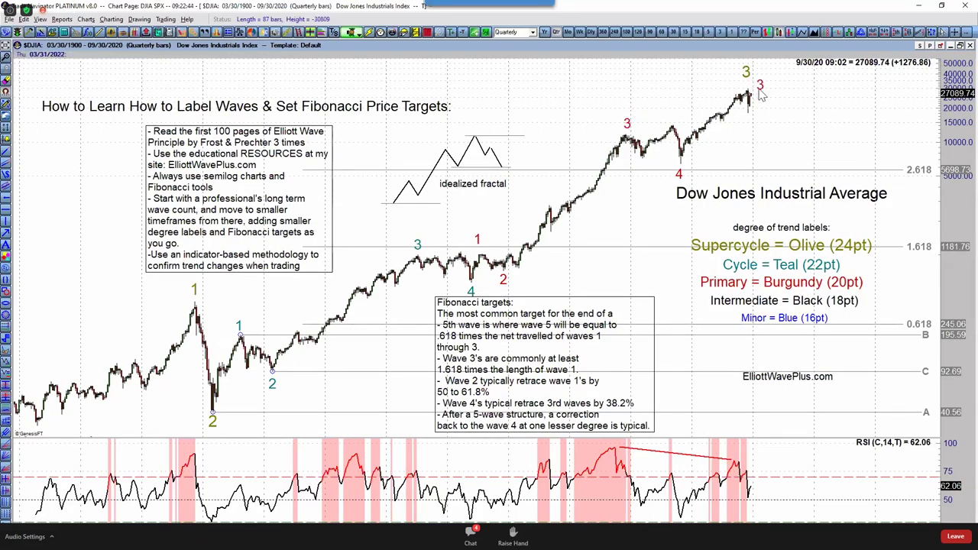
{"action": "double_click", "coordinate": [233, 412]}
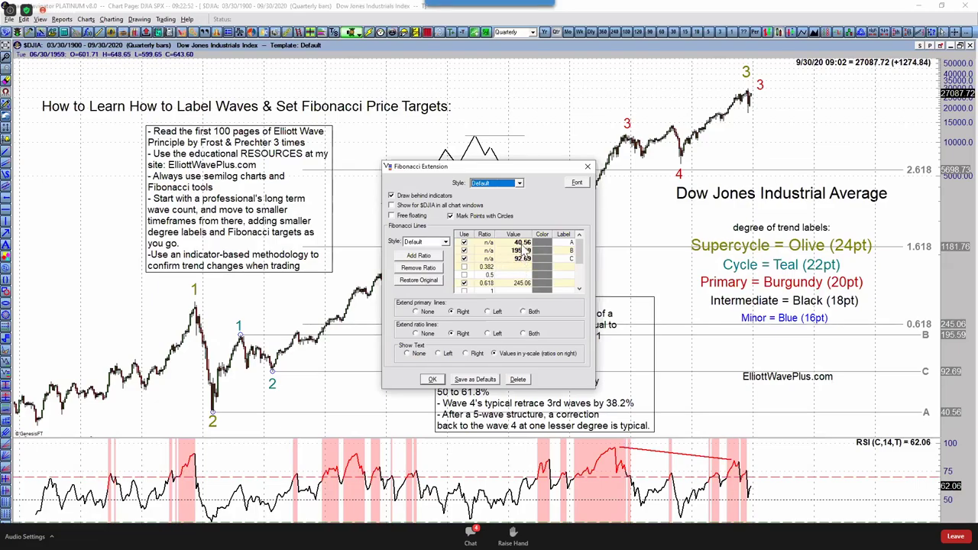
{"action": "left_click", "coordinate": [521, 243]}
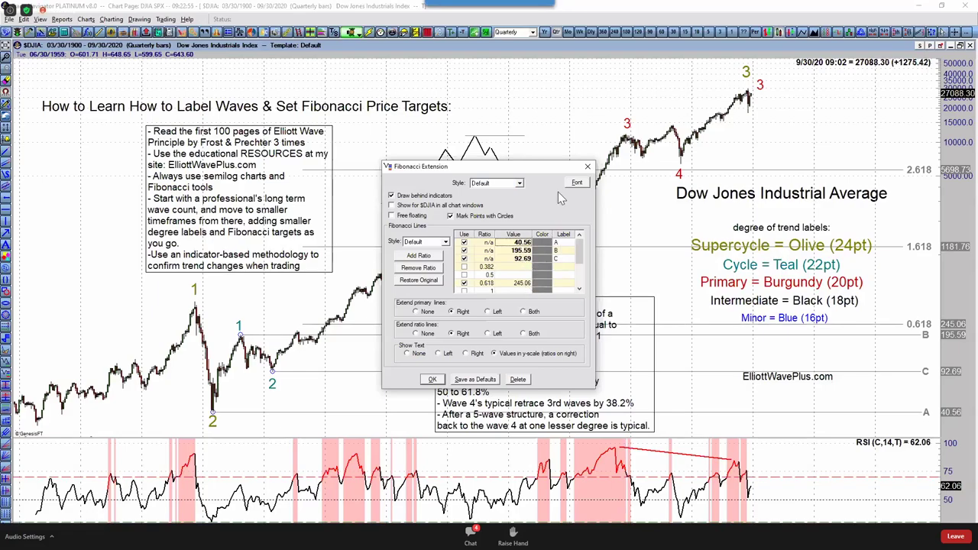
{"action": "key", "text": "Escape"}
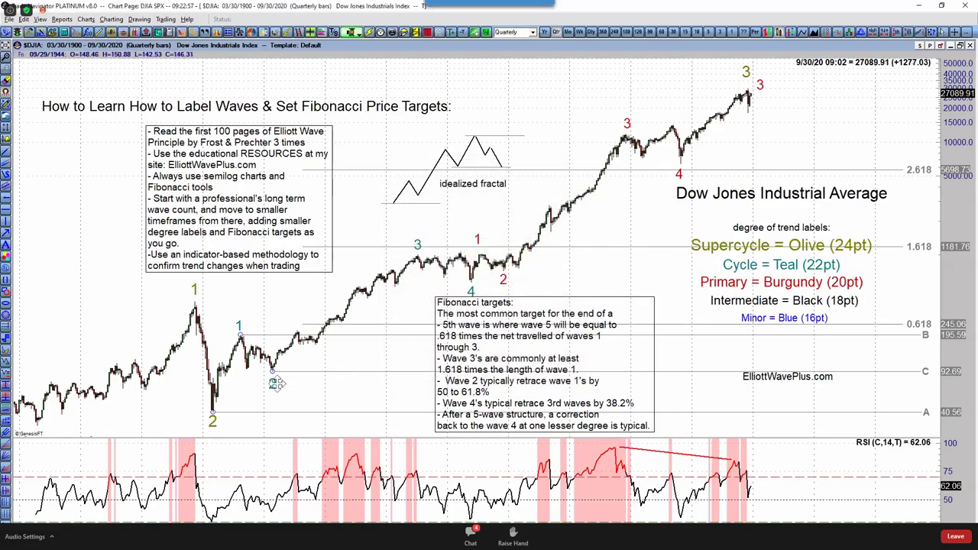
Step: Draw a second Fibonacci extension from the 1903 low to the supercycle 1 peak and the supercycle 2 low
{"action": "left_click", "coordinate": [6, 371]}
{"action": "left_click", "coordinate": [40, 424]}
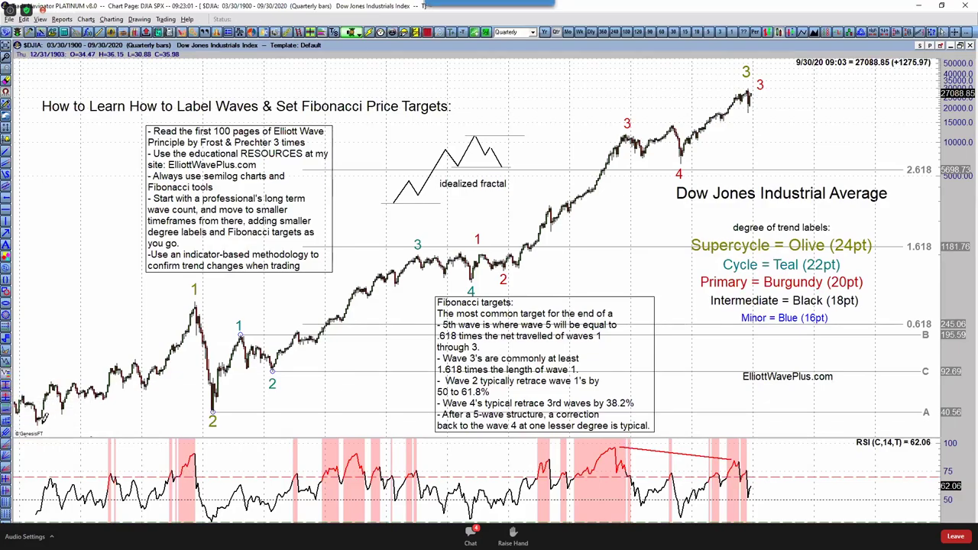
{"action": "left_click", "coordinate": [195, 298]}
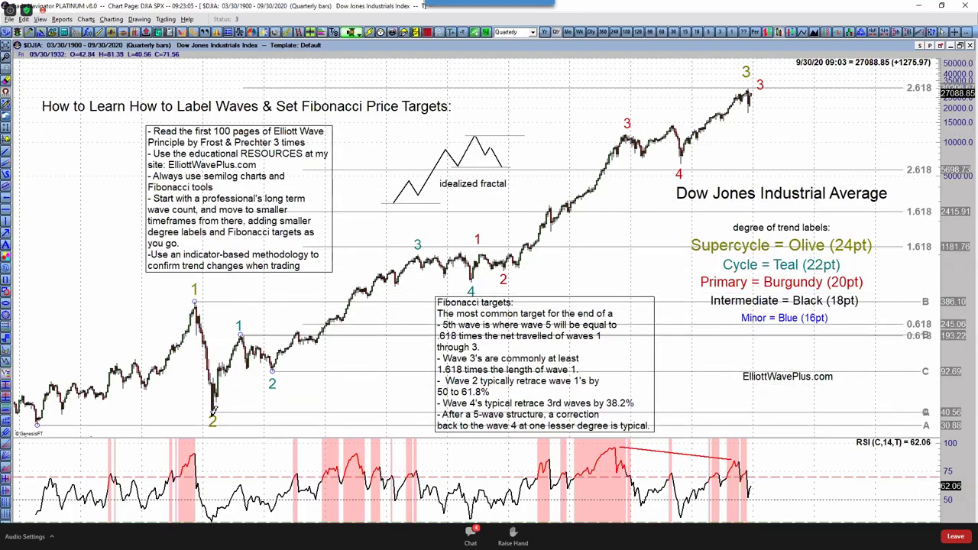
Step: Copy the olive supercycle 3 label to above the 2000 peak near the upper 2.618 line and change the copy to 3=1*2.618
{"action": "left_click", "coordinate": [746, 73]}
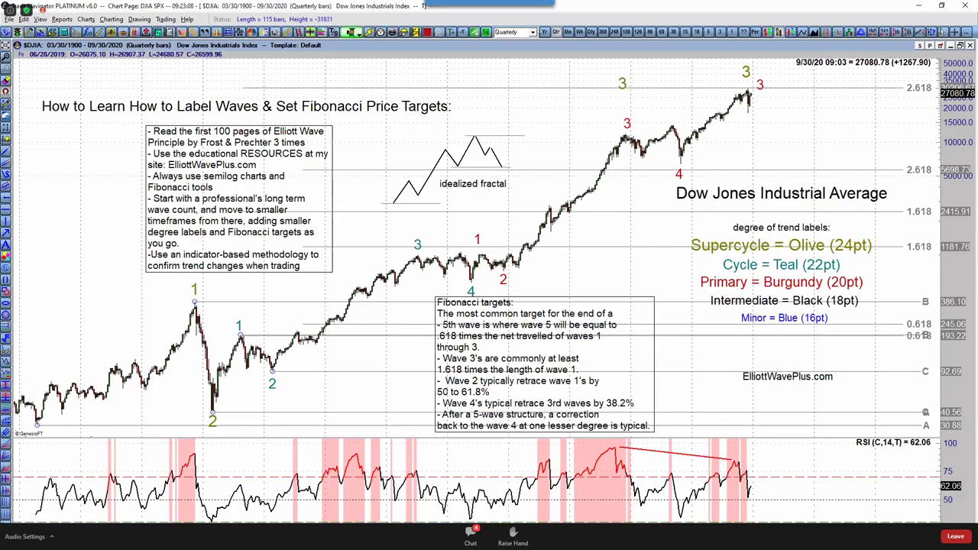
{"action": "left_click", "coordinate": [620, 83]}
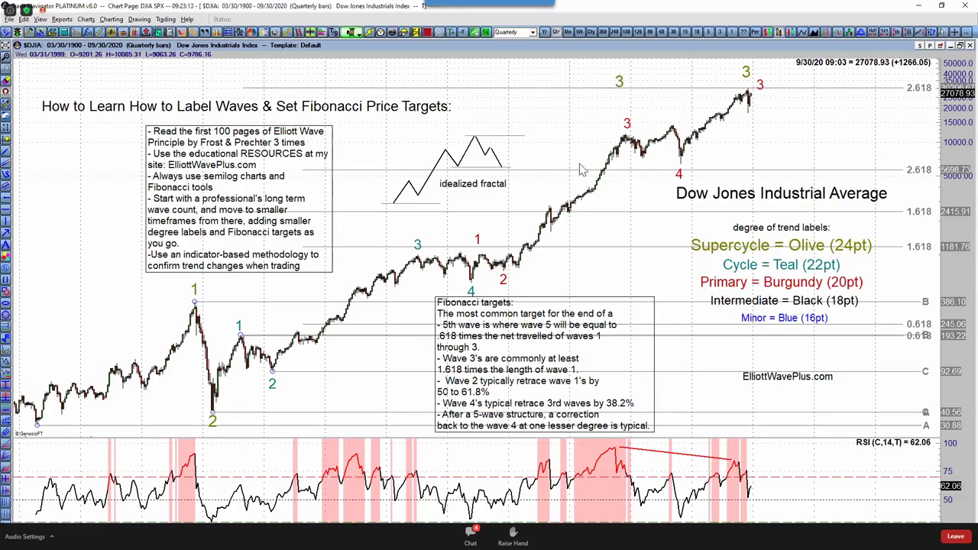
{"action": "left_click", "coordinate": [467, 295]}
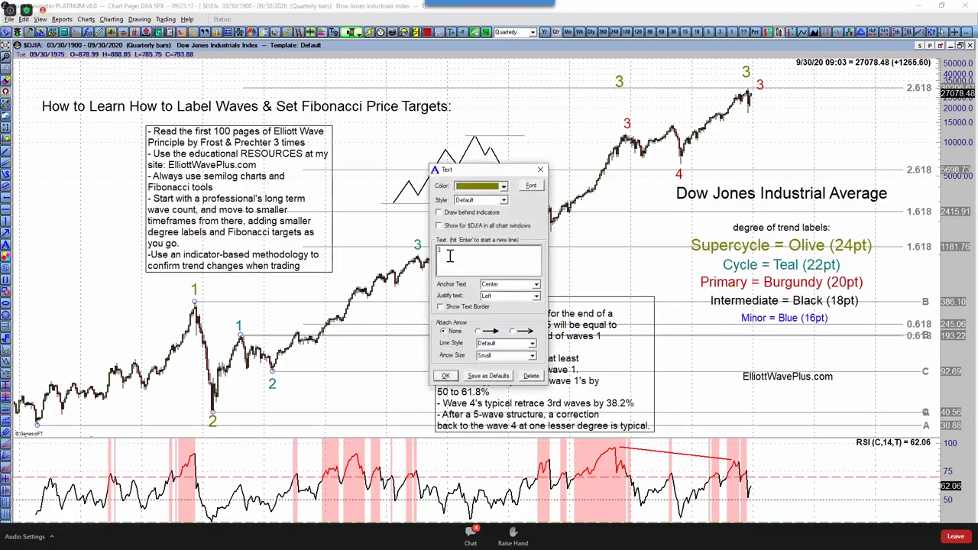
{"action": "type", "text": "=1*"}
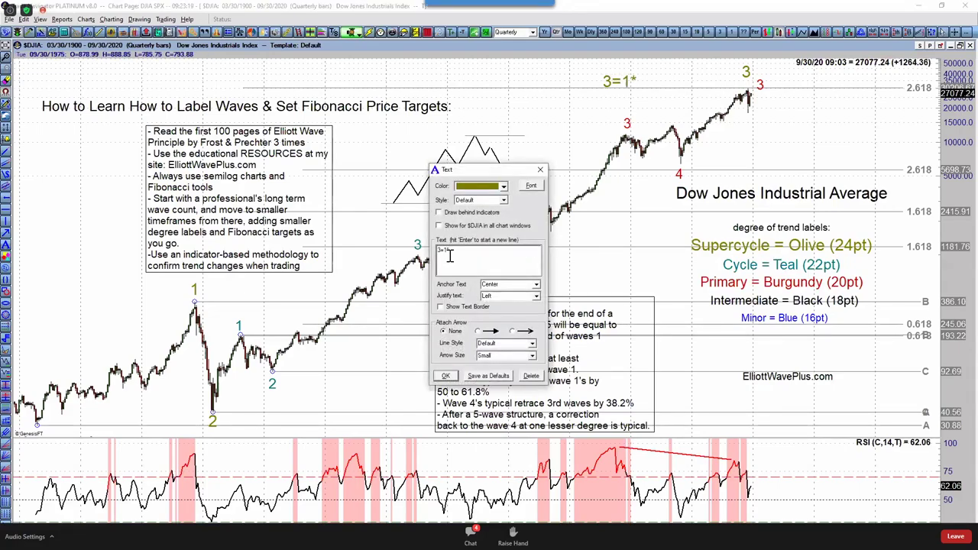
{"action": "type", "text": "2.618"}
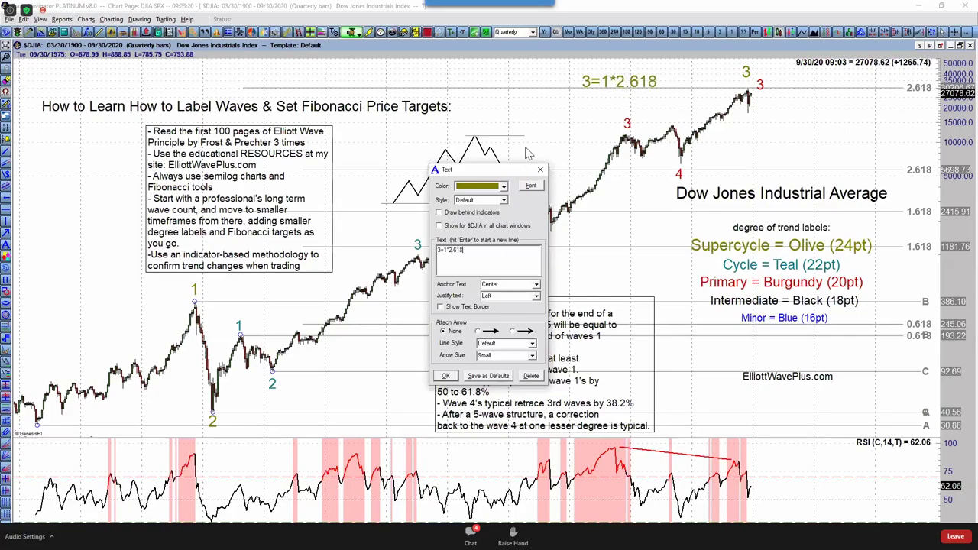
Step: Set the 3=1*2.618 label's font size to 14 and move it along the upper 2.618 line, closer to the latest peak
{"action": "left_click", "coordinate": [532, 186]}
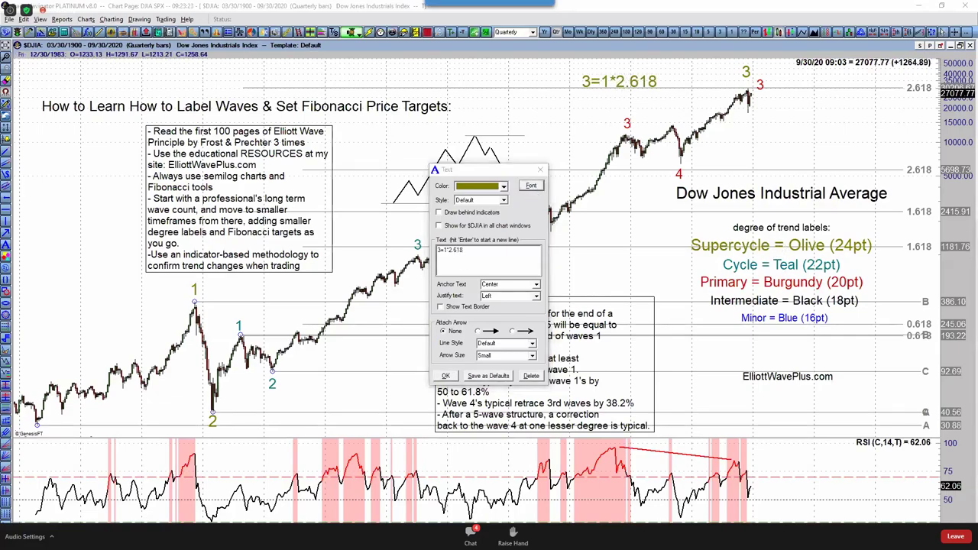
{"action": "left_click", "coordinate": [888, 262]}
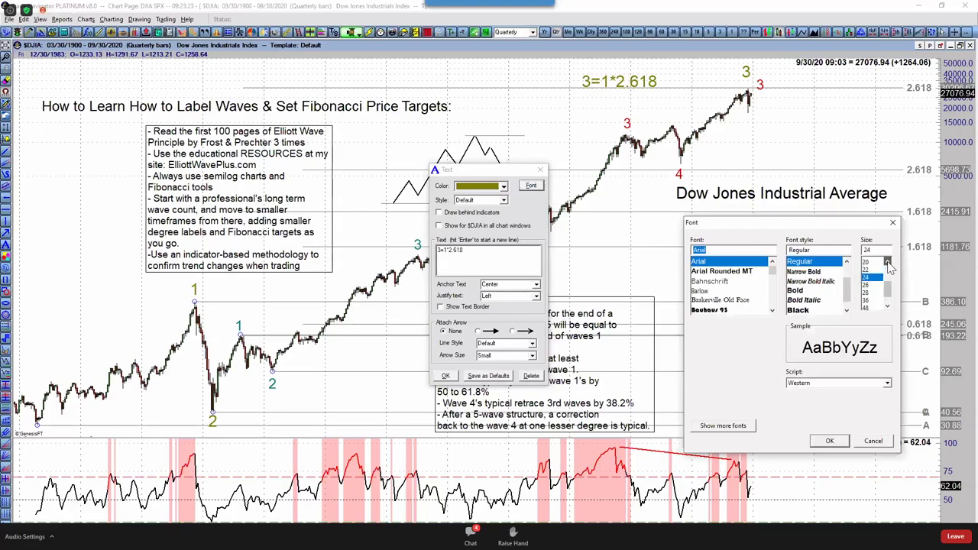
{"action": "left_click", "coordinate": [888, 261]}
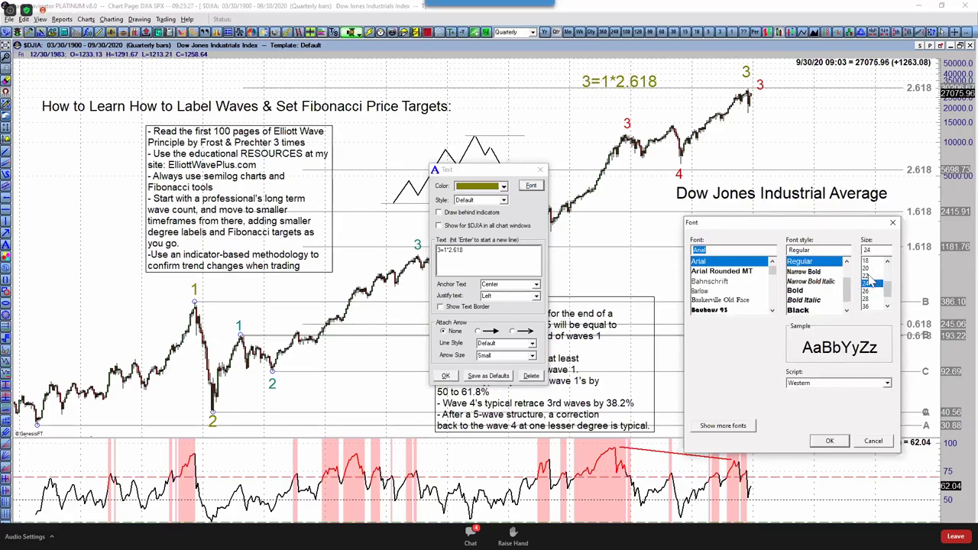
{"action": "scroll", "coordinate": [889, 266], "scroll_direction": "up", "scroll_amount": 1}
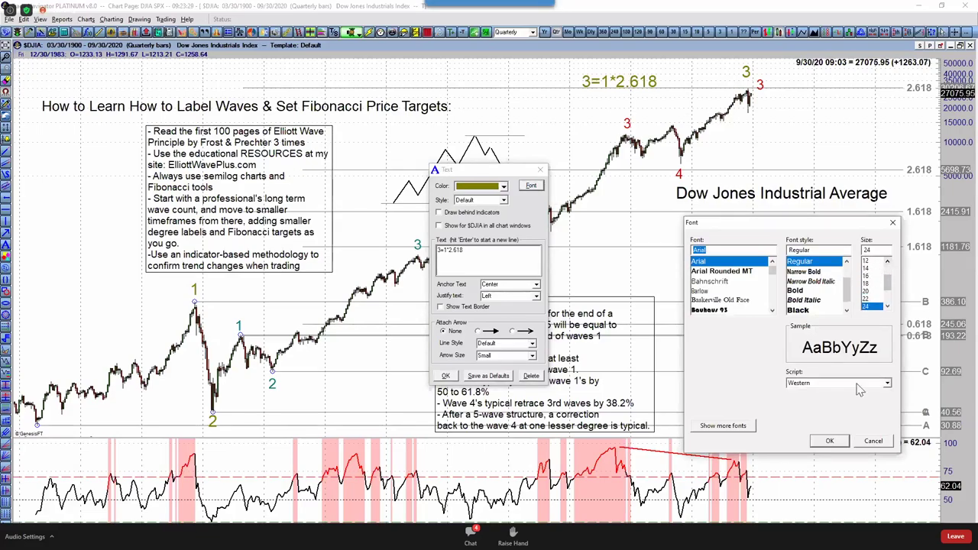
{"action": "left_click", "coordinate": [868, 267]}
{"action": "left_click_drag", "start_coordinate": [622, 81], "coordinate": [676, 80]}
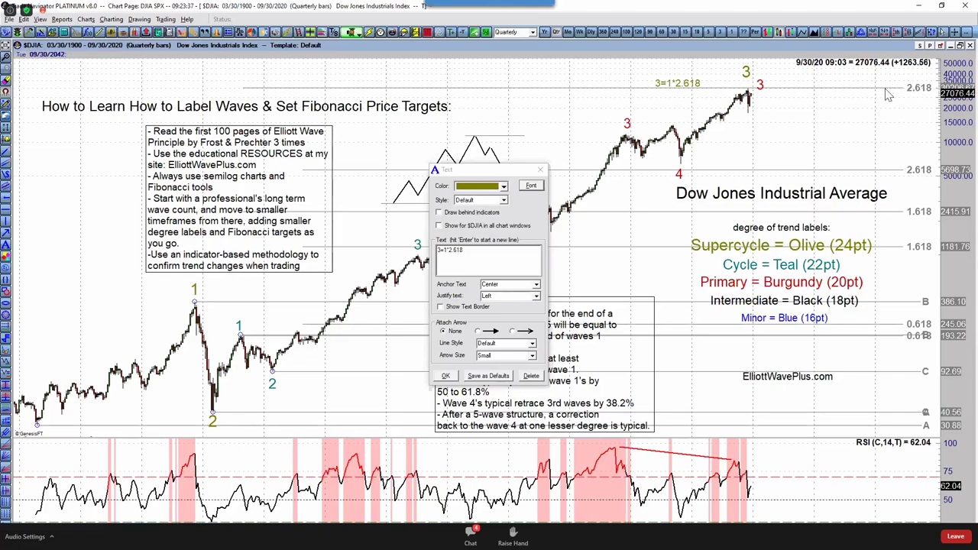
Step: Colour the 2.618 line of the supercycle Fibonacci extension olive
{"action": "double_click", "coordinate": [607, 212]}
{"action": "scroll", "coordinate": [556, 245], "scroll_direction": "down", "scroll_amount": 2}
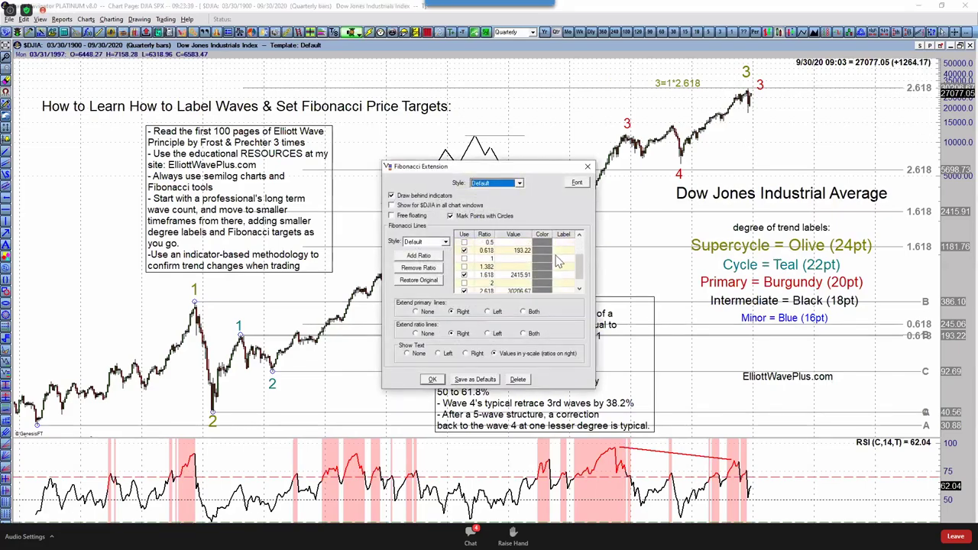
{"action": "scroll", "coordinate": [556, 259], "scroll_direction": "down", "scroll_amount": 1}
{"action": "left_click", "coordinate": [542, 276]}
{"action": "left_click", "coordinate": [547, 276]}
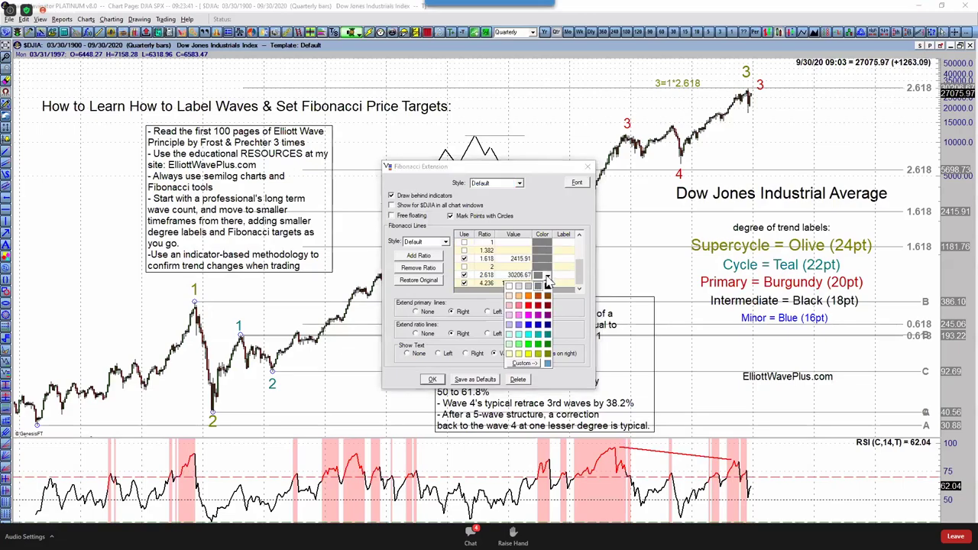
{"action": "left_click", "coordinate": [547, 354]}
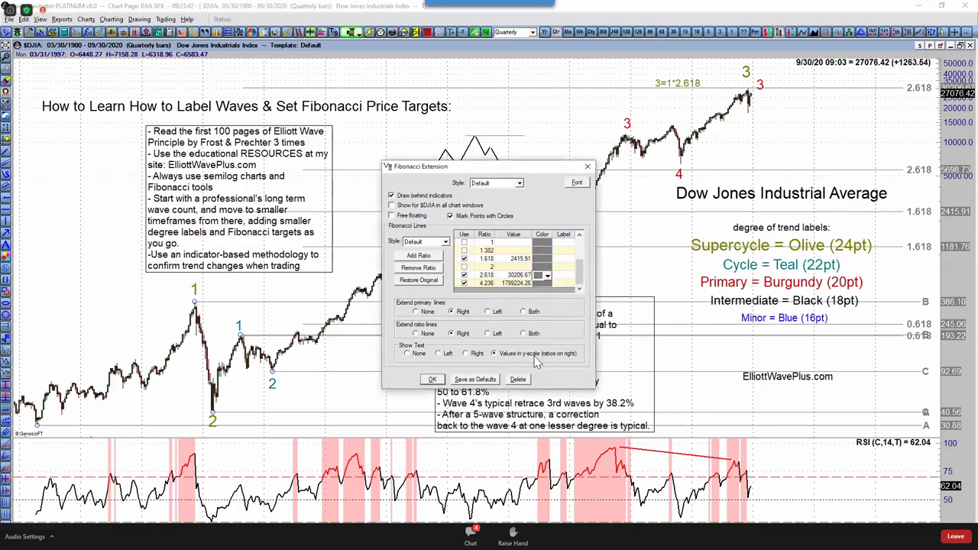
{"action": "left_click", "coordinate": [432, 380]}
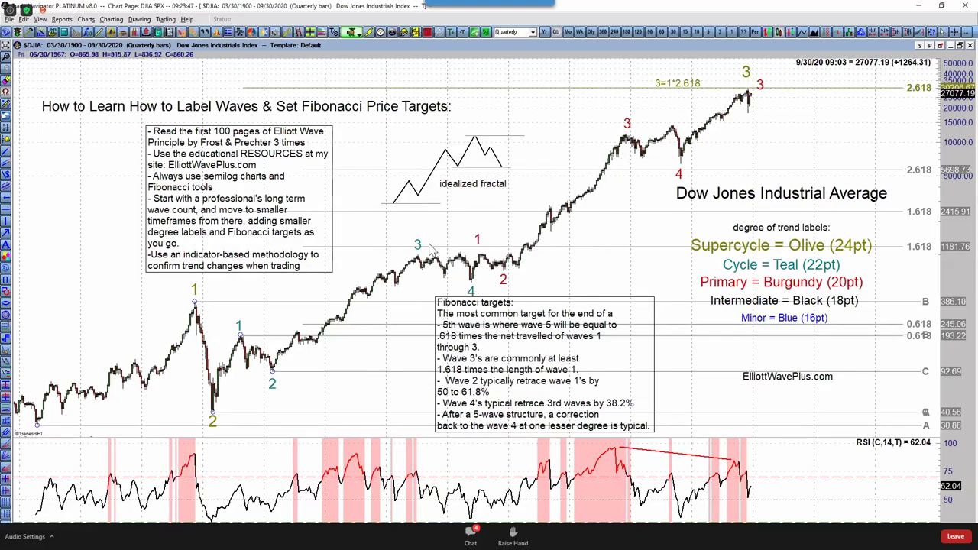
Step: Copy the teal cycle 3 label to just beneath the olive 3 at the latest peak and change the copy to 5
{"action": "left_click_drag", "start_coordinate": [419, 248], "coordinate": [681, 64]}
{"action": "left_click_drag", "start_coordinate": [745, 75], "coordinate": [746, 67]}
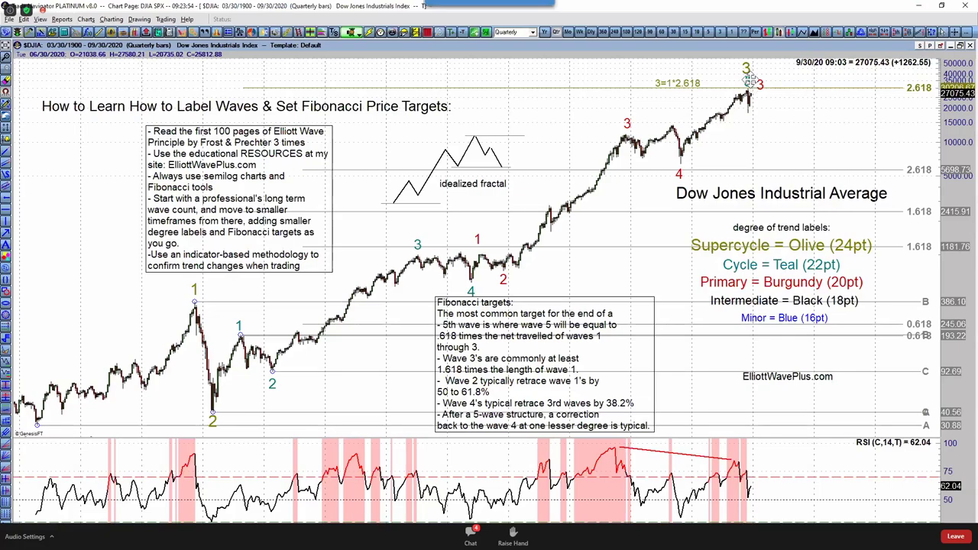
{"action": "double_click", "coordinate": [749, 80]}
{"action": "type", "text": "5"}
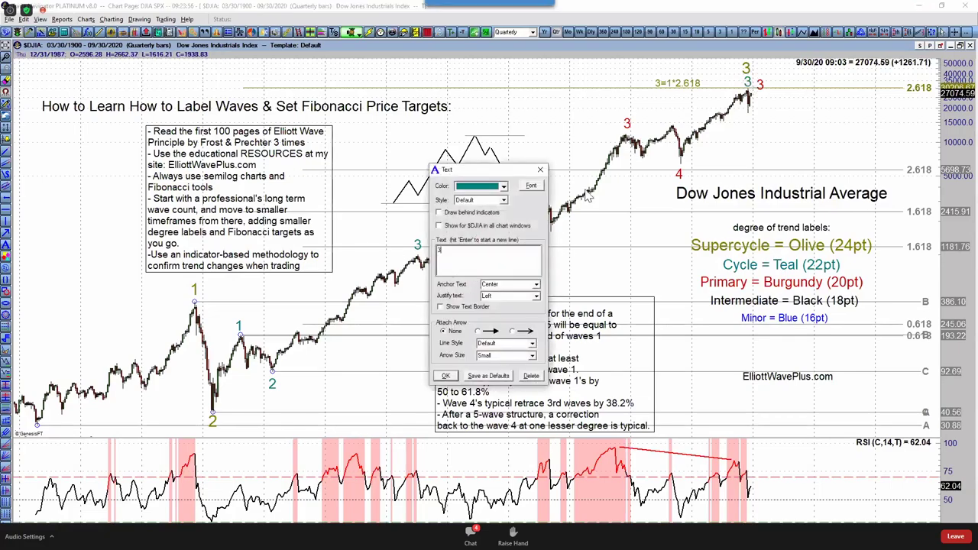
{"action": "left_click", "coordinate": [745, 69]}
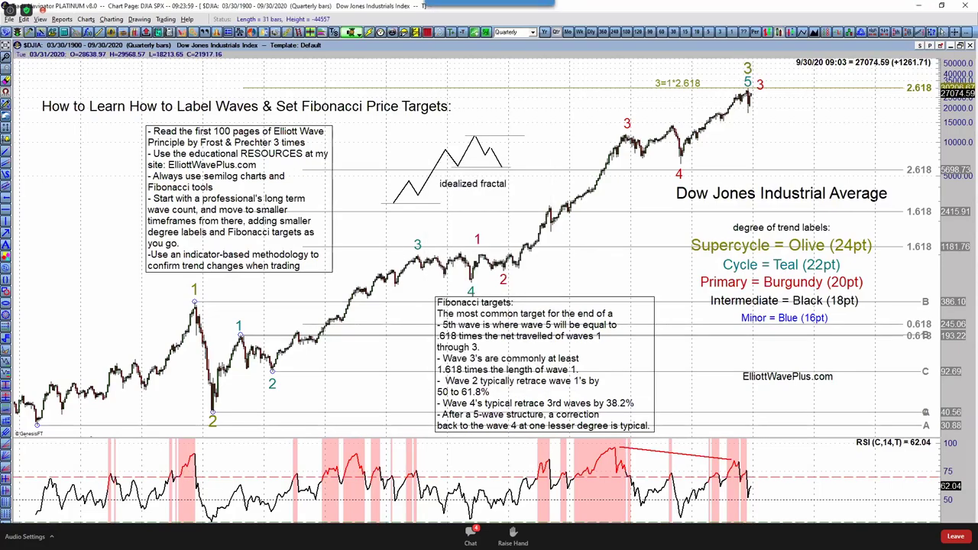
Step: Move the burgundy 3 label at the latest peak slightly higher, beside the teal 5, and change its text to 5
{"action": "left_click_drag", "start_coordinate": [759, 83], "coordinate": [743, 67]}
{"action": "double_click", "coordinate": [761, 80]}
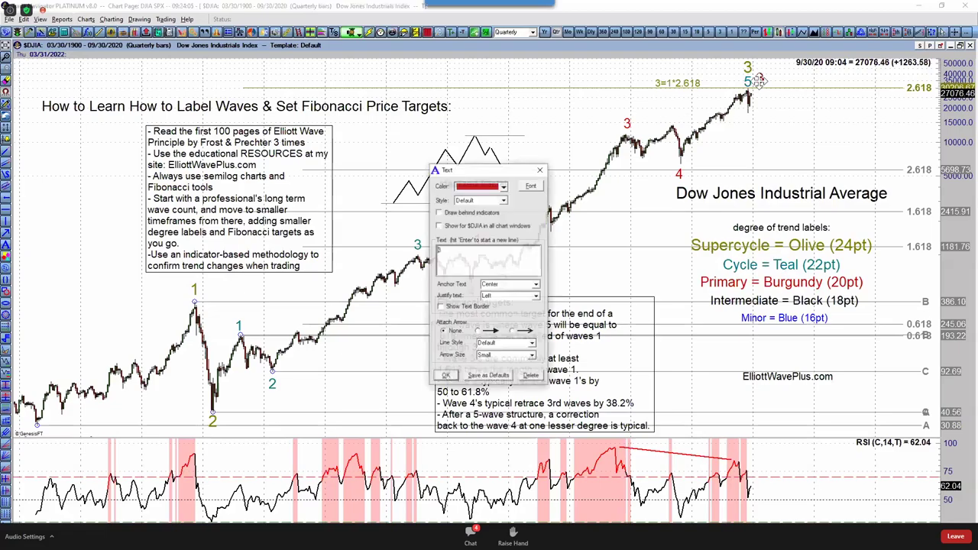
{"action": "type", "text": "5"}
{"action": "left_click", "coordinate": [446, 376]}
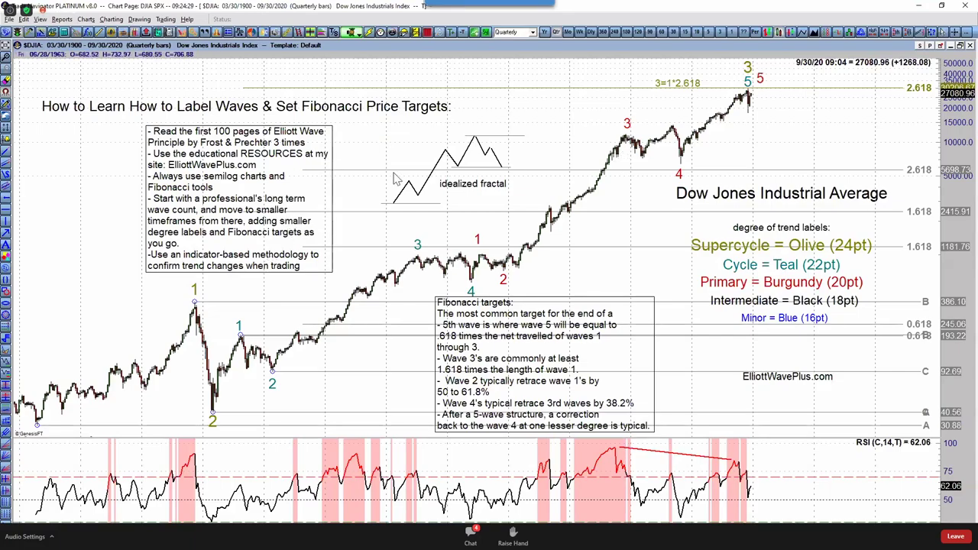
Step: Nudge the burgundy 1 label slightly right and delete the Fibonacci extension based on cycle waves 1 and 2
{"action": "left_click_drag", "start_coordinate": [475, 239], "coordinate": [480, 239]}
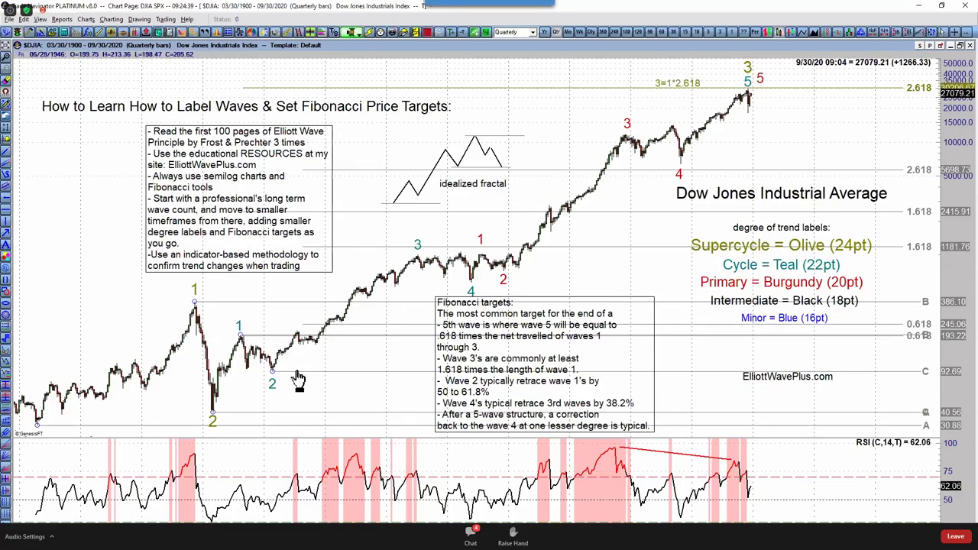
{"action": "right_click", "coordinate": [436, 251]}
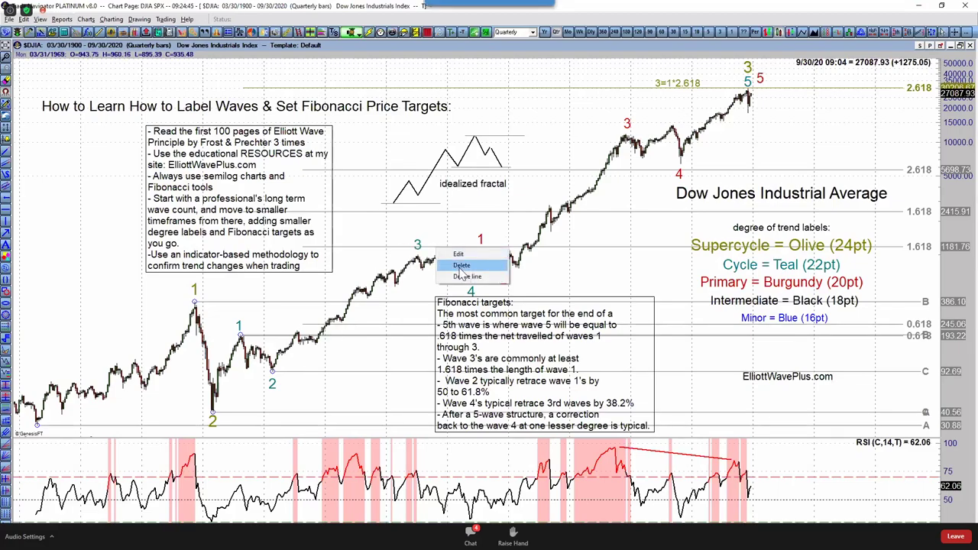
{"action": "left_click", "coordinate": [460, 266]}
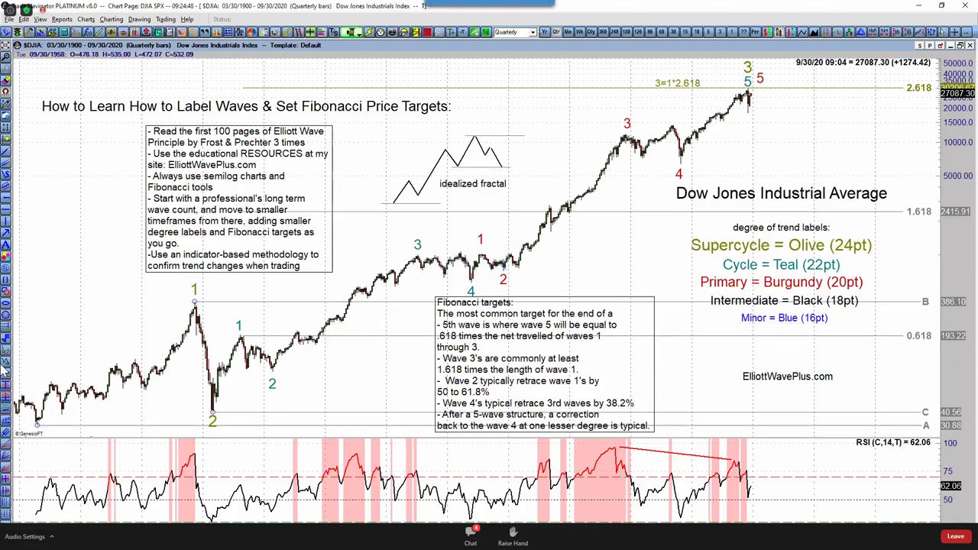
Step: Draw a Fibonacci extension from the supercycle 2 low to the cycle 3 peak and cycle 4 low, and enable its ratio 1 line
{"action": "left_click", "coordinate": [214, 412]}
{"action": "left_click_drag", "start_coordinate": [397, 262], "coordinate": [475, 278]}
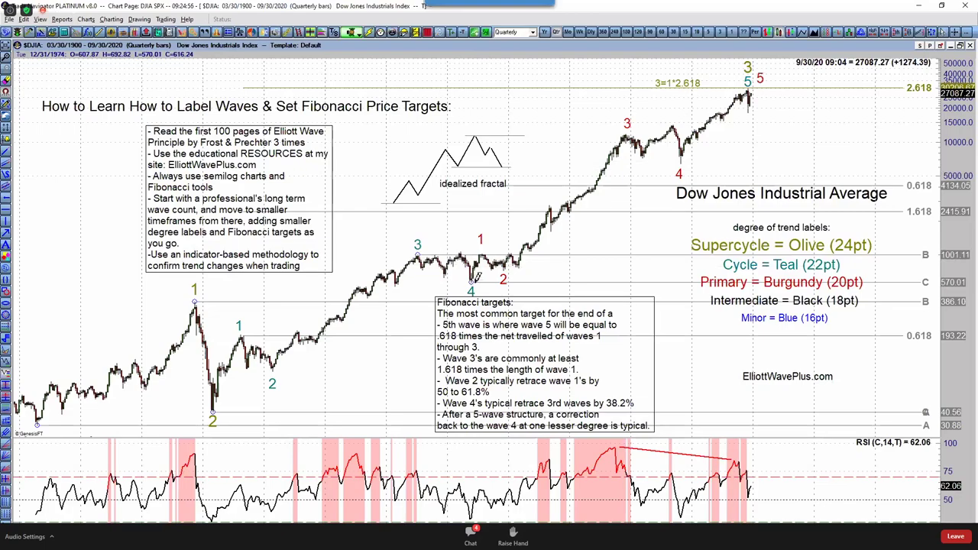
{"action": "double_click", "coordinate": [611, 186]}
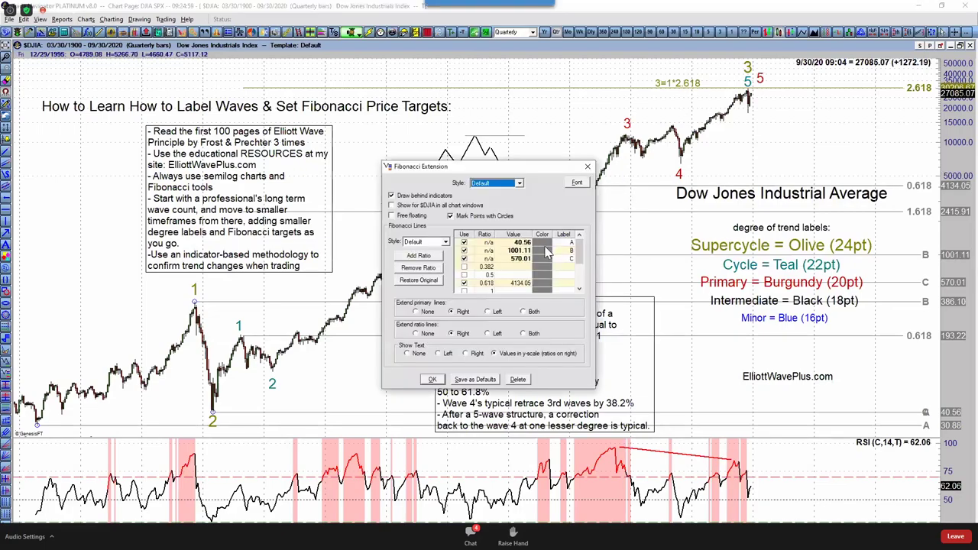
{"action": "scroll", "coordinate": [517, 264], "scroll_direction": "down", "scroll_amount": 1}
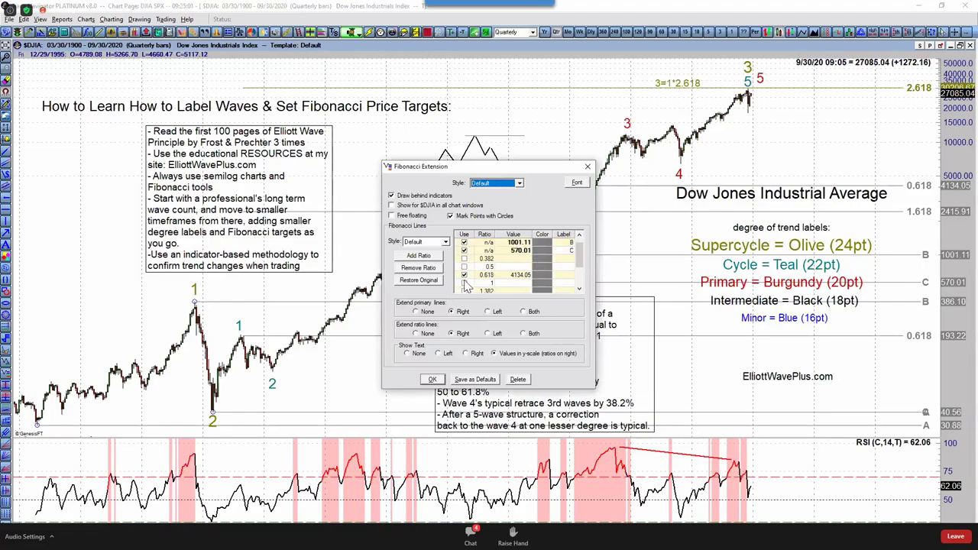
{"action": "left_click", "coordinate": [464, 283]}
{"action": "scroll", "coordinate": [477, 276], "scroll_direction": "down", "scroll_amount": 1}
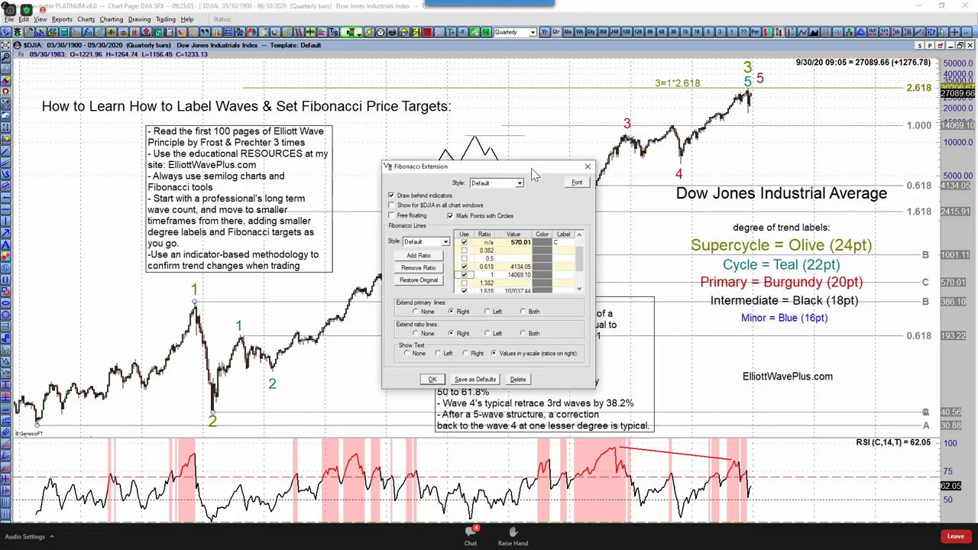
{"action": "left_click_drag", "start_coordinate": [531, 168], "coordinate": [756, 241]}
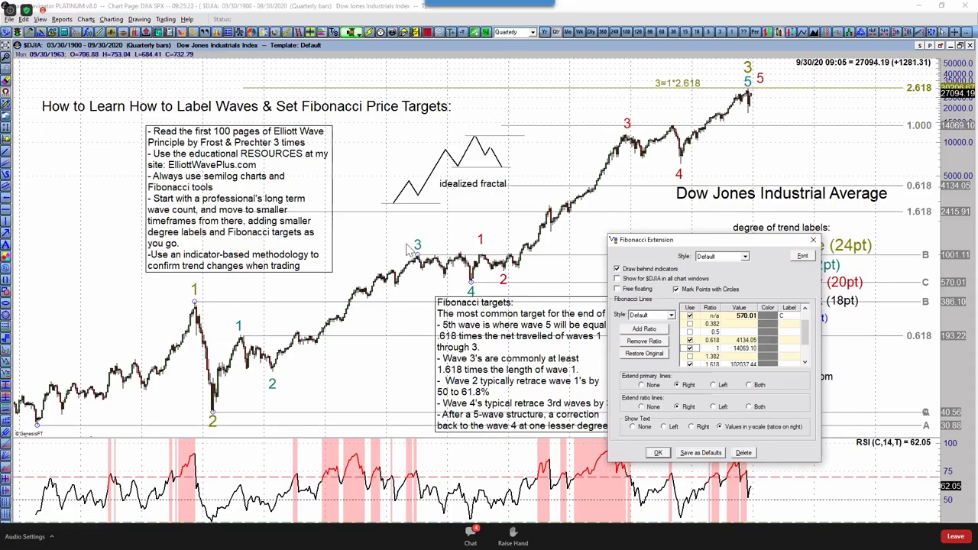
Step: Turn off the 0.618 line of the new cycle Fibonacci extension and colour its ratio 1 line teal
{"action": "left_click", "coordinate": [648, 130]}
{"action": "double_click", "coordinate": [646, 129]}
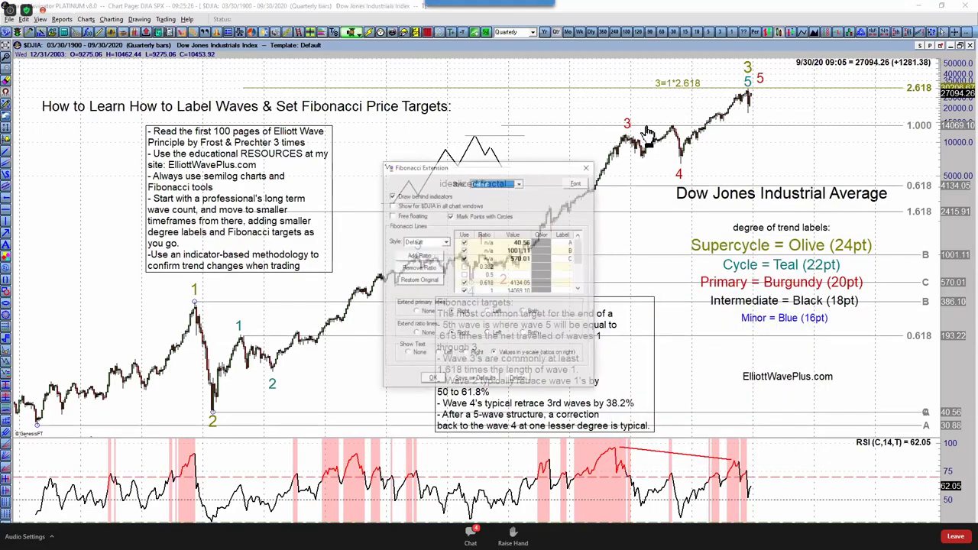
{"action": "left_click", "coordinate": [465, 275]}
{"action": "scroll", "coordinate": [535, 273], "scroll_direction": "down", "scroll_amount": 1}
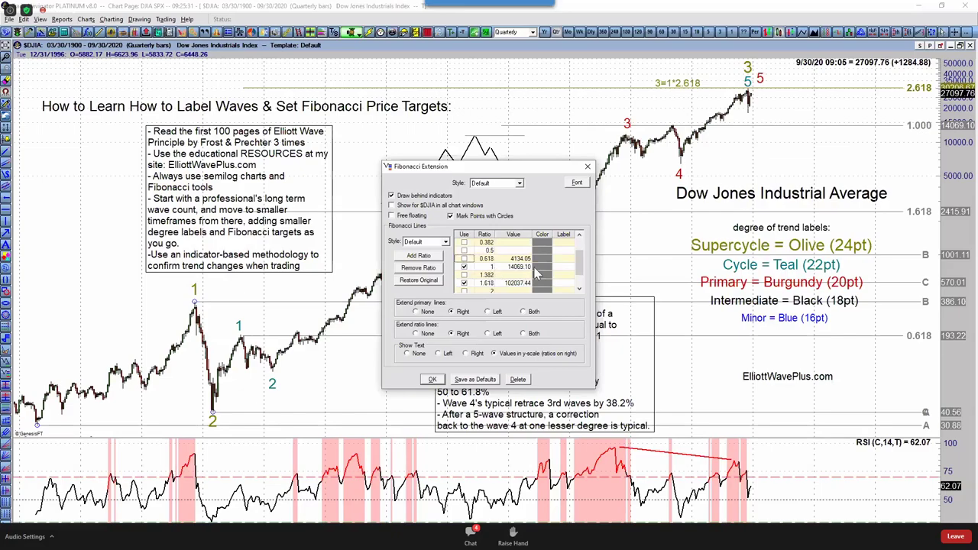
{"action": "left_click", "coordinate": [545, 268]}
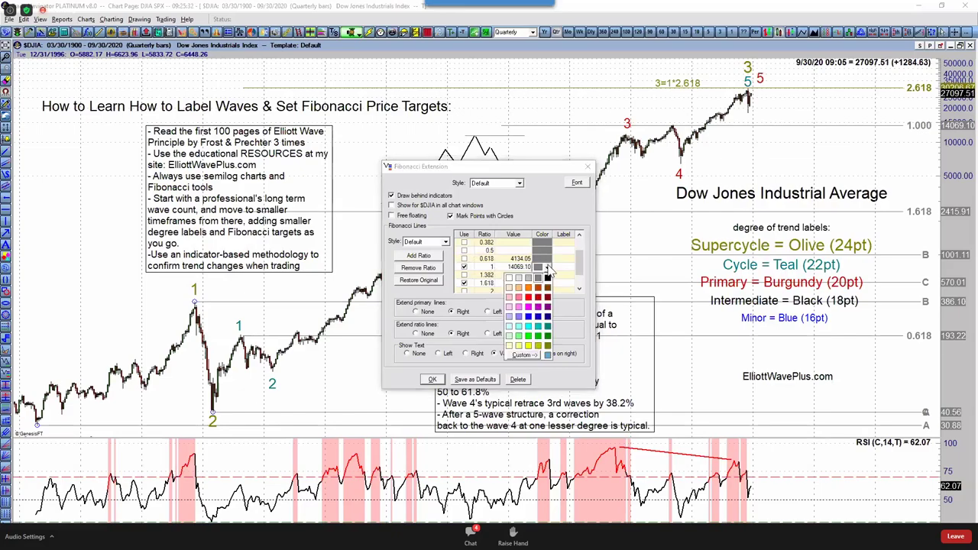
{"action": "left_click", "coordinate": [547, 328]}
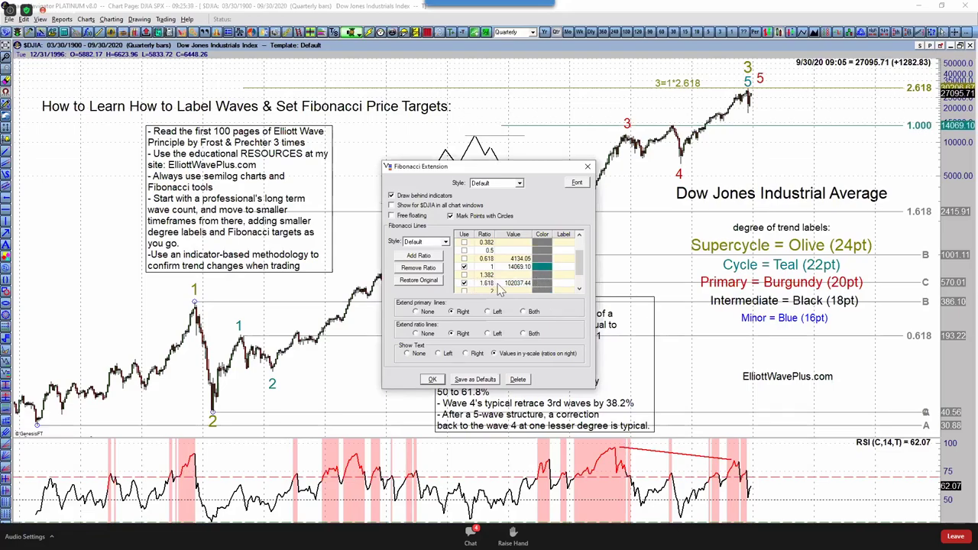
Step: Colour the cycle extension's 1.618 line green, turn off its 2.618 line and close its settings
{"action": "left_click", "coordinate": [547, 286]}
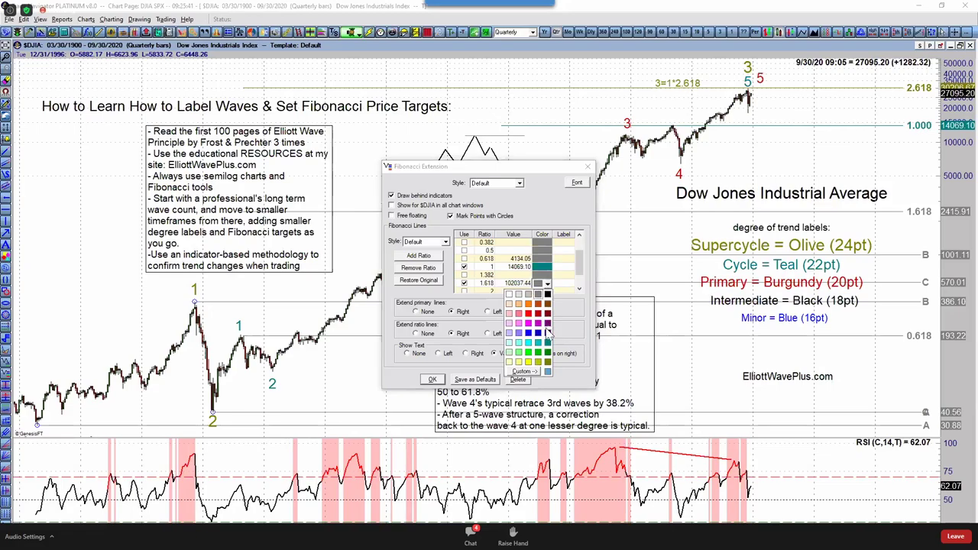
{"action": "left_click", "coordinate": [547, 355]}
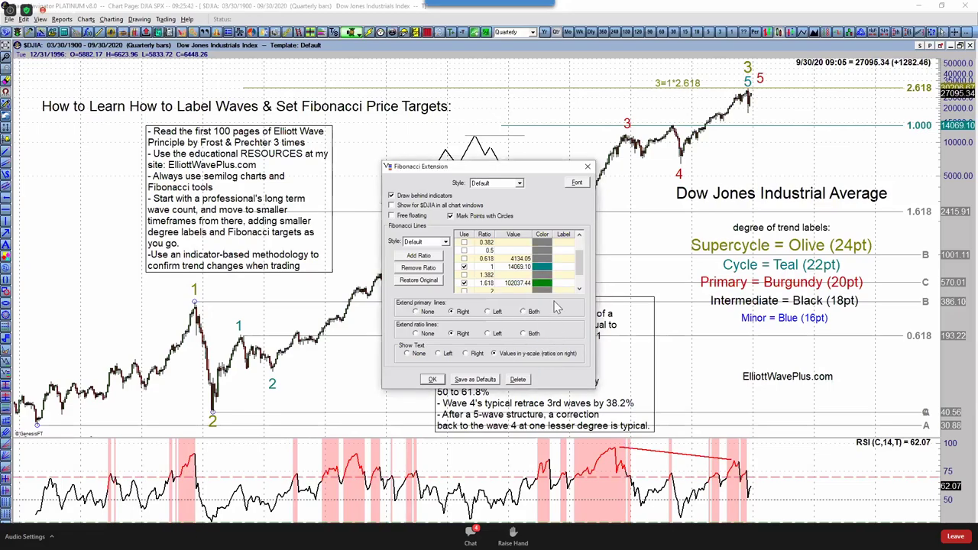
{"action": "scroll", "coordinate": [505, 281], "scroll_direction": "down", "scroll_amount": 1}
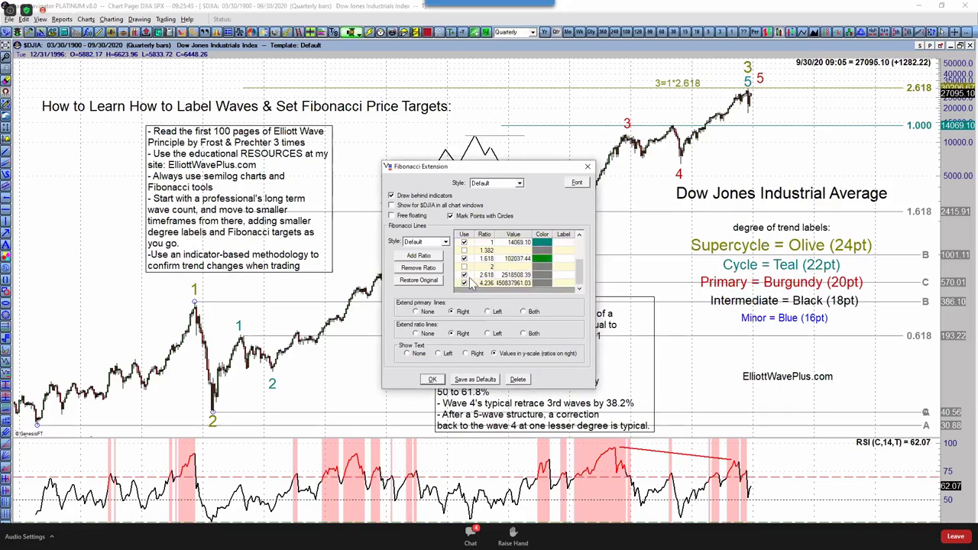
{"action": "scroll", "coordinate": [484, 281], "scroll_direction": "up", "scroll_amount": 2}
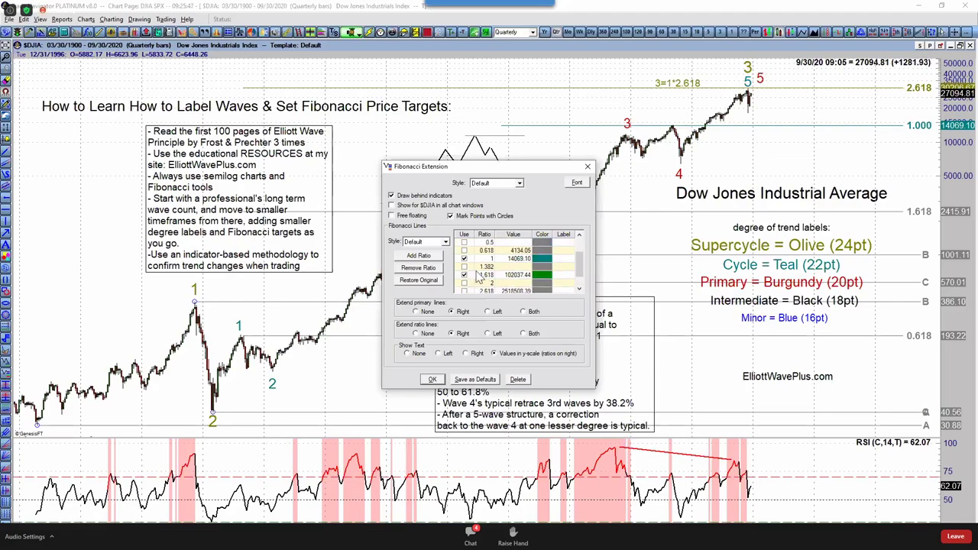
{"action": "left_click", "coordinate": [548, 244]}
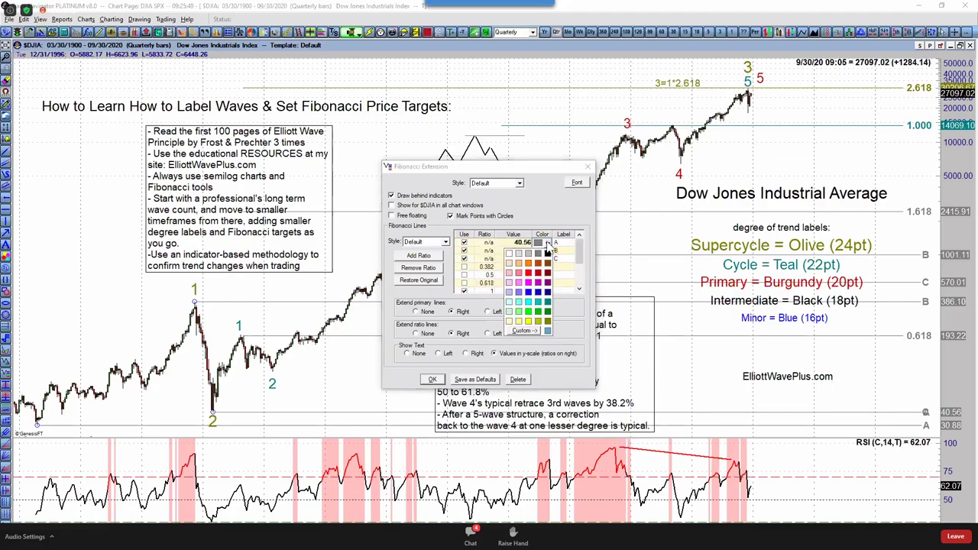
{"action": "left_click", "coordinate": [588, 167]}
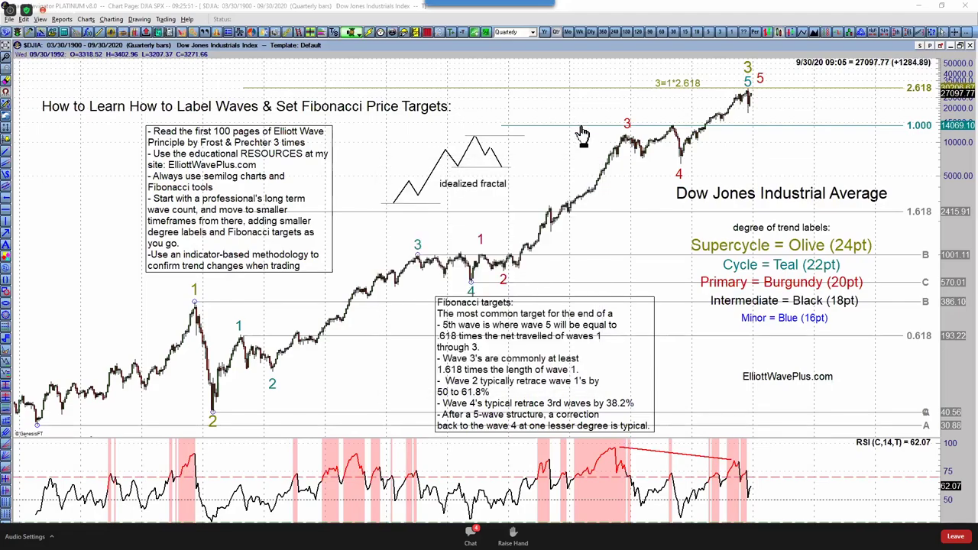
Step: Duplicate the 3=1*2.618 label and place the copy on the teal 1.000 line, just before the burgundy 3
{"action": "right_click", "coordinate": [748, 82]}
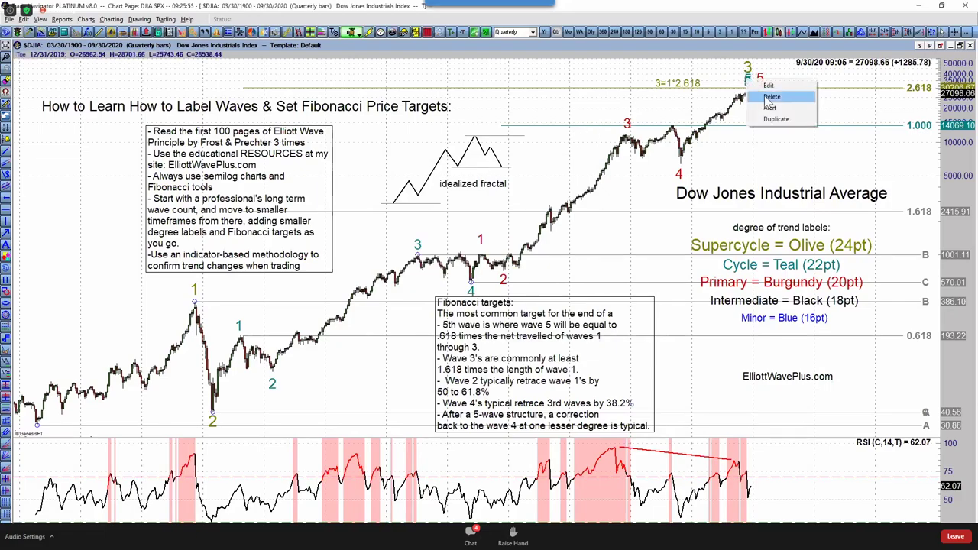
{"action": "left_click", "coordinate": [772, 97]}
{"action": "left_click_drag", "start_coordinate": [677, 80], "coordinate": [675, 77]}
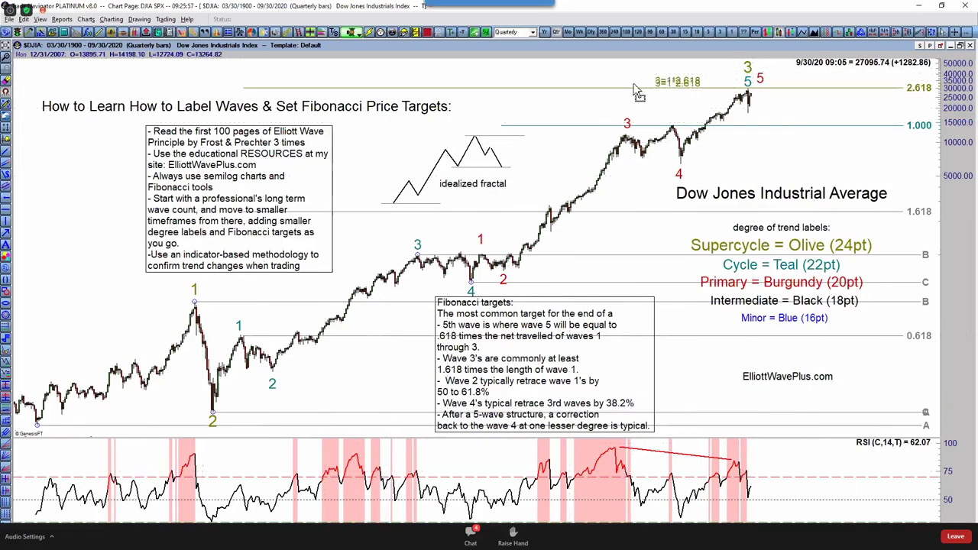
{"action": "scroll", "coordinate": [667, 67], "scroll_direction": "up", "scroll_amount": 5}
{"action": "scroll", "coordinate": [623, 149], "scroll_direction": "down", "scroll_amount": 2}
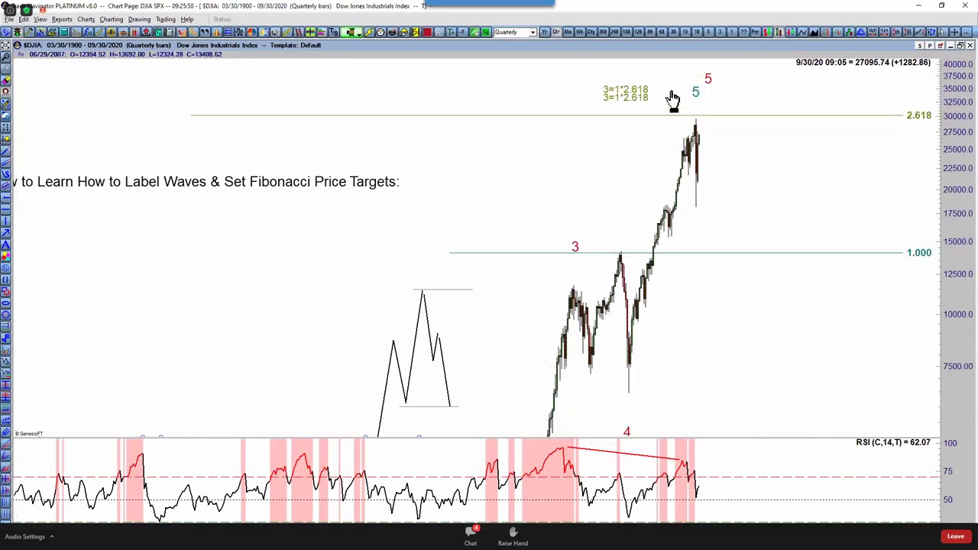
{"action": "scroll", "coordinate": [595, 120], "scroll_direction": "down", "scroll_amount": 3}
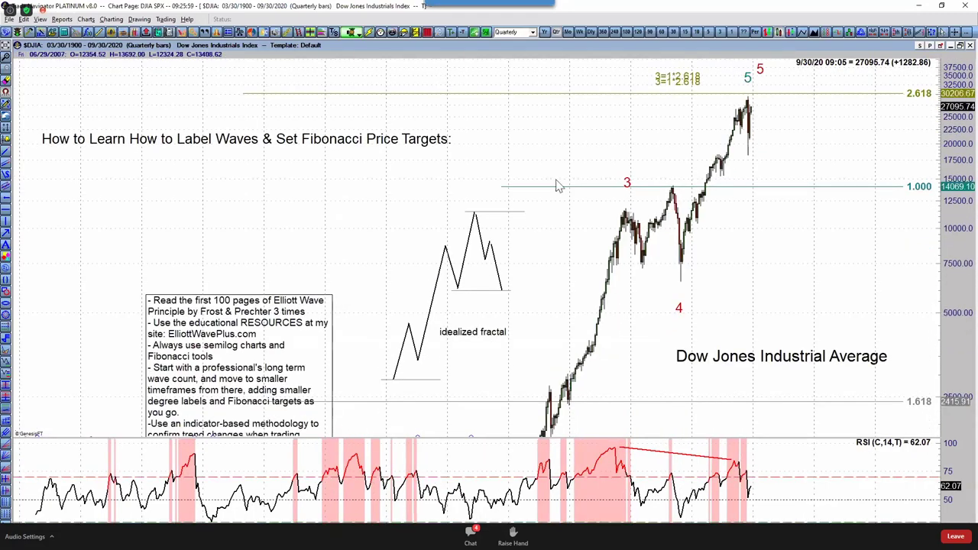
{"action": "left_click_drag", "start_coordinate": [556, 180], "coordinate": [566, 181]}
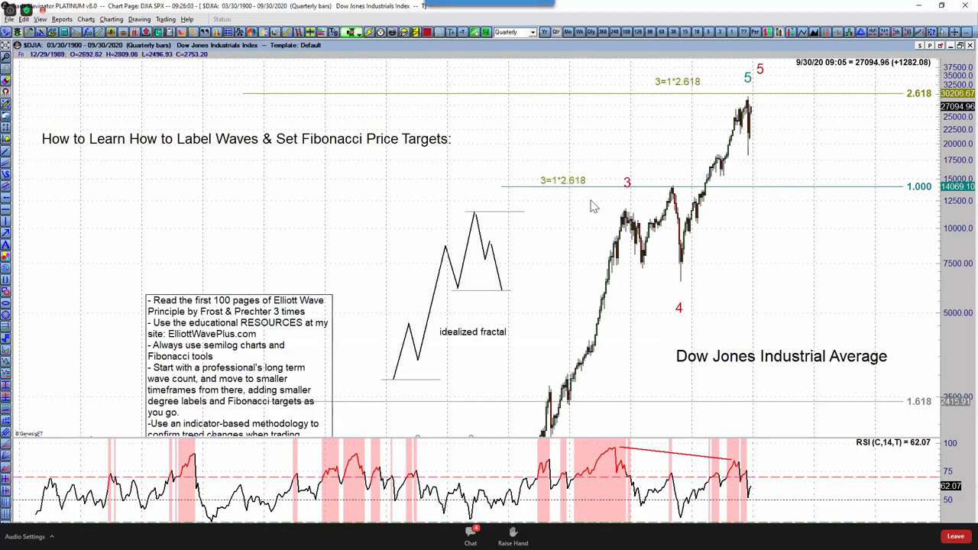
Step: Change the copied label on the teal 1.000 line to 5=(1~3), colour it teal and shift it slightly along the line
{"action": "double_click", "coordinate": [565, 181]}
{"action": "left_click_drag", "start_coordinate": [493, 258], "coordinate": [252, 277]}
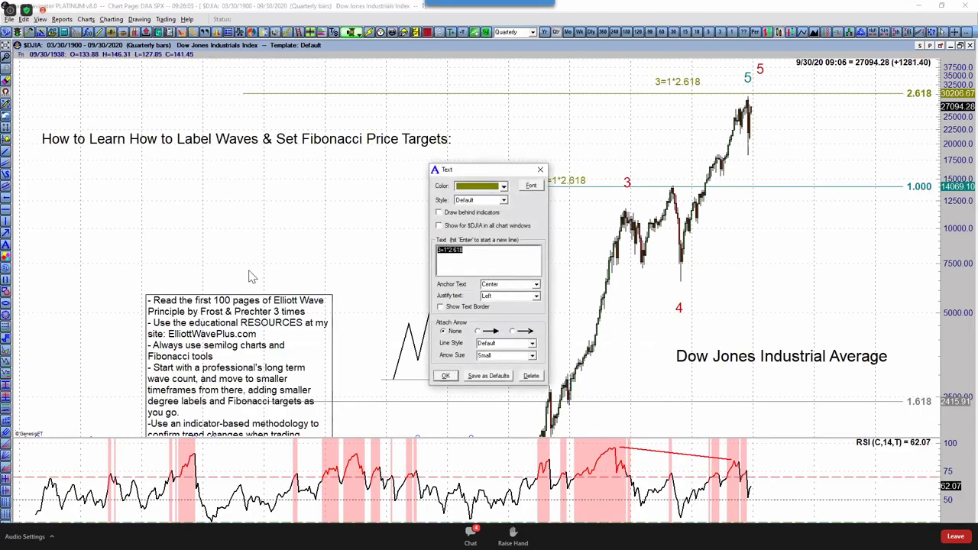
{"action": "type", "text": "5"}
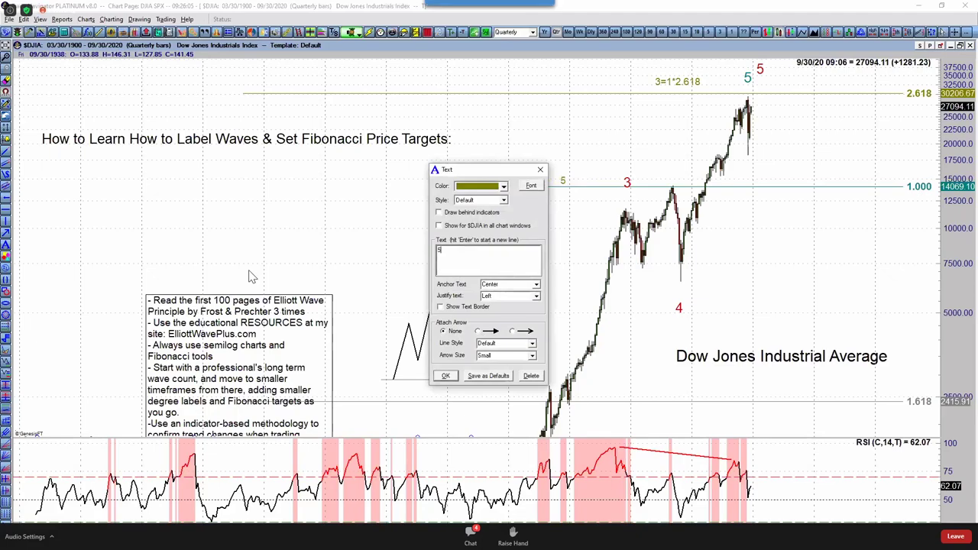
{"action": "type", "text": "=(1~3"}
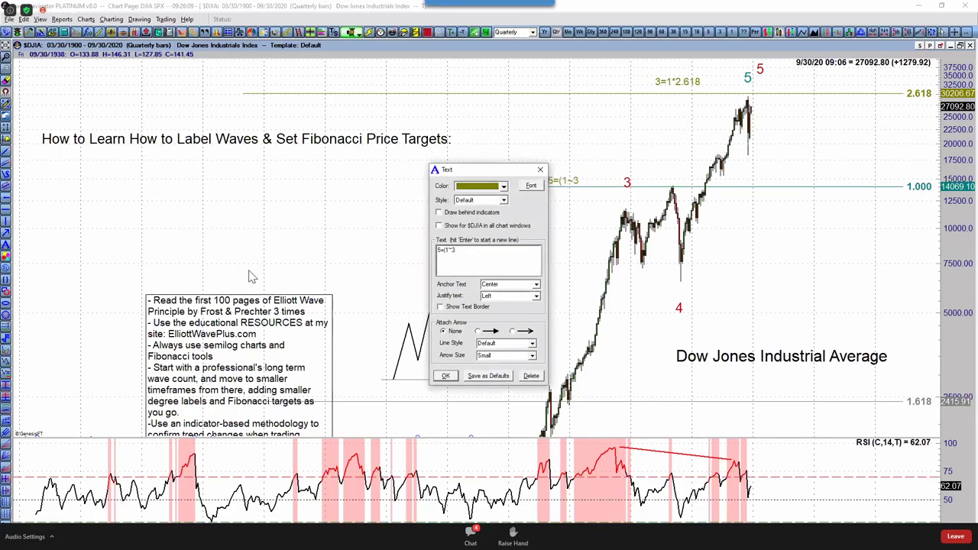
{"action": "type", "text": ")"}
{"action": "left_click", "coordinate": [504, 187]}
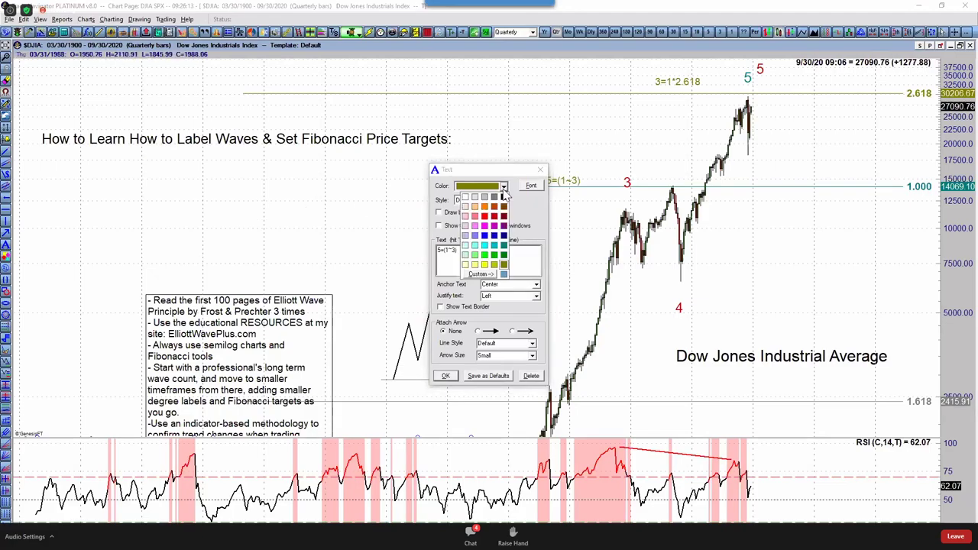
{"action": "left_click", "coordinate": [503, 246]}
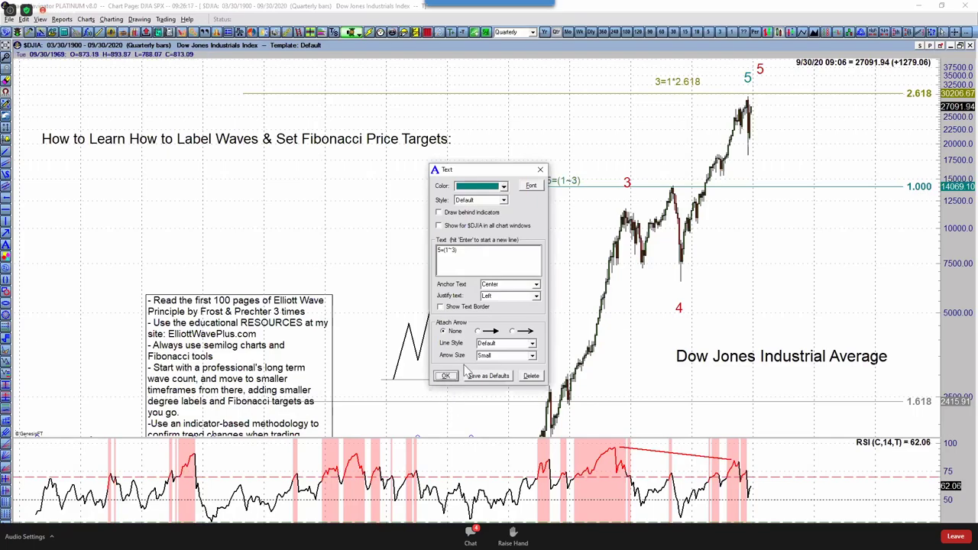
{"action": "left_click", "coordinate": [446, 376]}
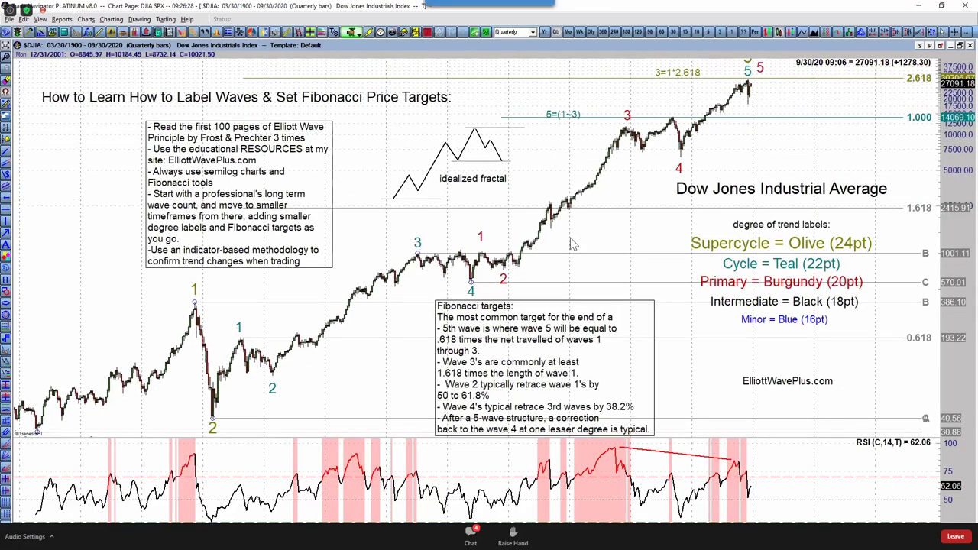
{"action": "left_click_drag", "start_coordinate": [563, 131], "coordinate": [582, 128]}
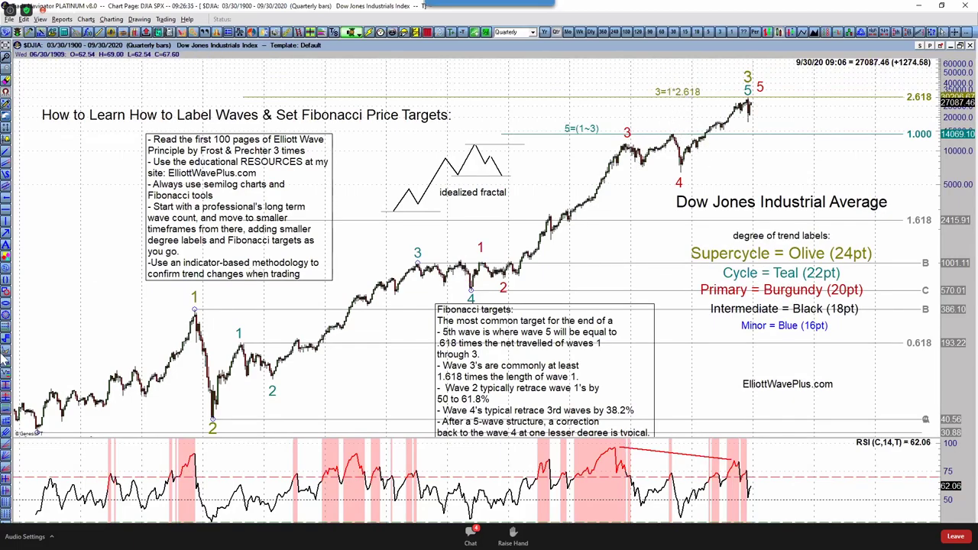
Step: Draw a Fibonacci extension from the cycle 4 low to the primary 3 peak and the primary 4 low
{"action": "left_click", "coordinate": [5, 371]}
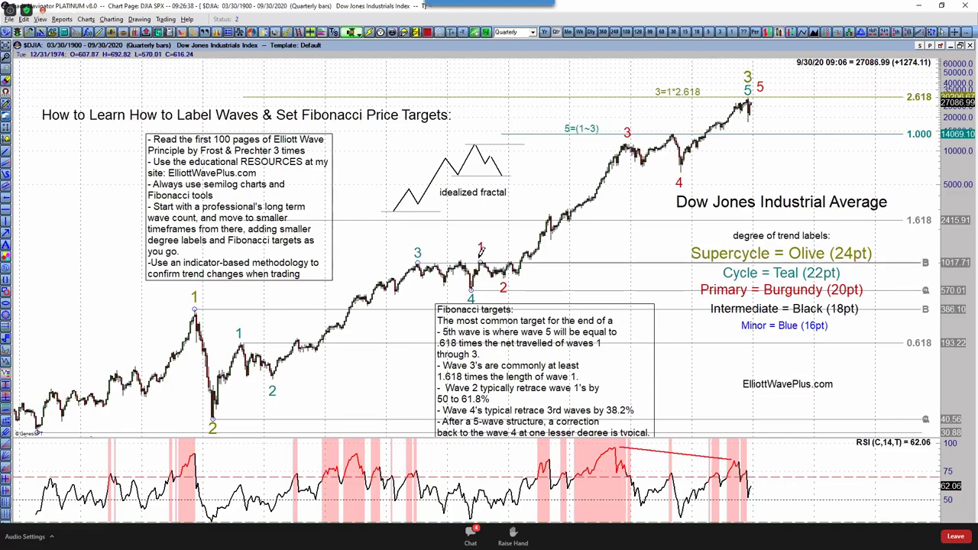
{"action": "left_click", "coordinate": [495, 269]}
{"action": "left_click_drag", "start_coordinate": [496, 269], "coordinate": [683, 194]}
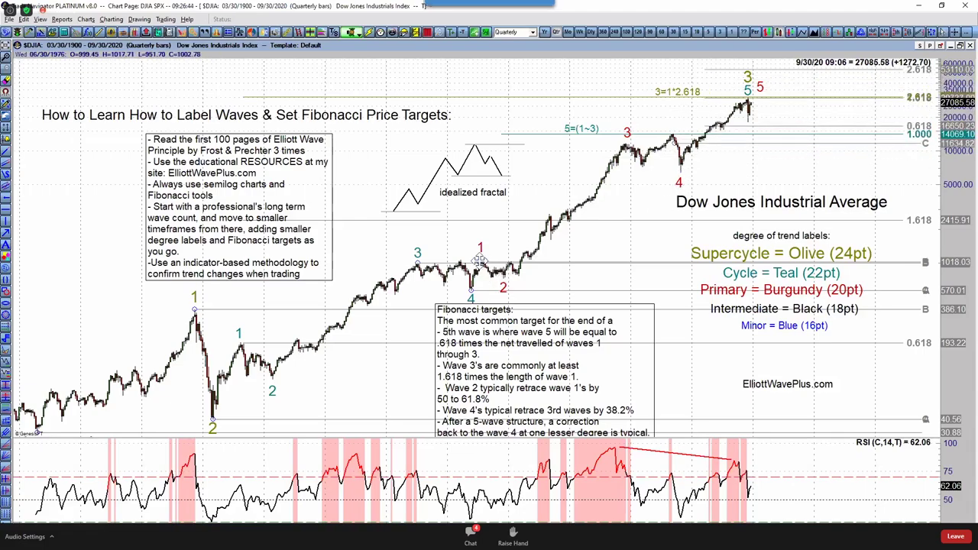
{"action": "left_click_drag", "start_coordinate": [480, 262], "coordinate": [594, 178]}
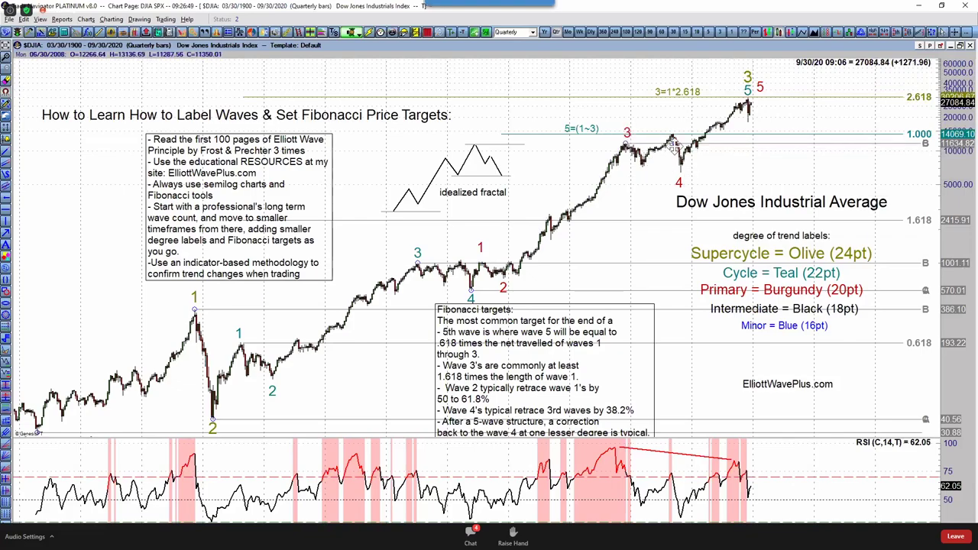
{"action": "left_click_drag", "start_coordinate": [673, 144], "coordinate": [675, 167]}
{"action": "left_click", "coordinate": [680, 171]}
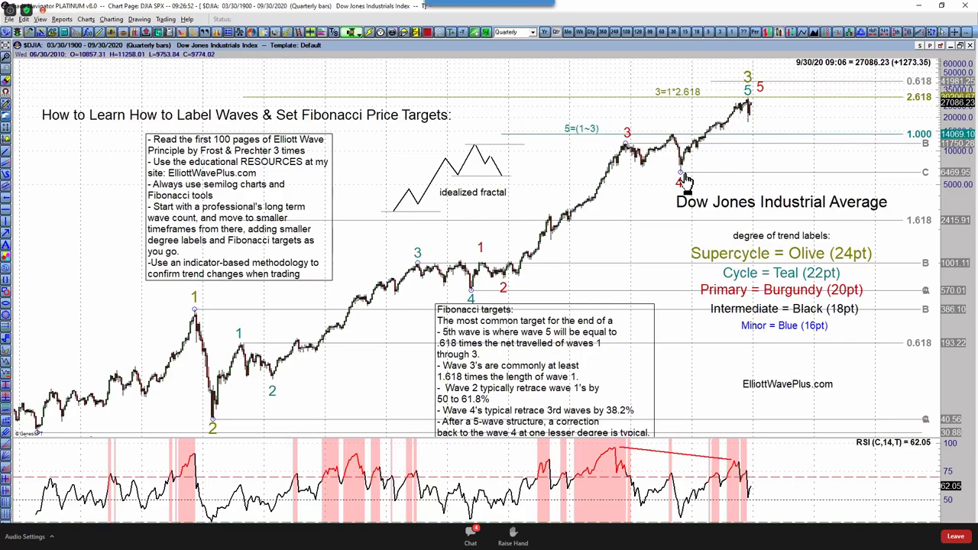
Step: Colour the 0.618 line of the new primary Fibonacci extension burgundy
{"action": "double_click", "coordinate": [684, 177]}
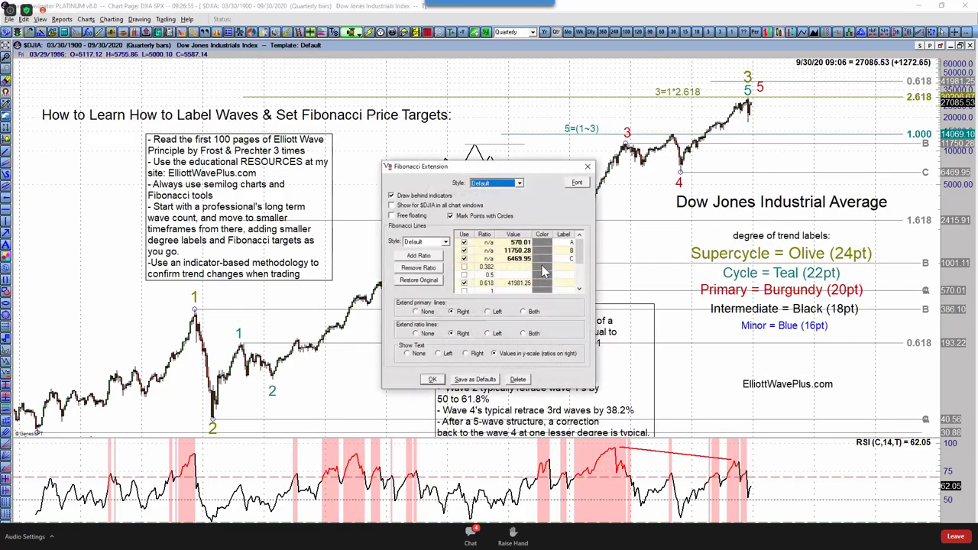
{"action": "scroll", "coordinate": [543, 269], "scroll_direction": "down", "scroll_amount": 2}
{"action": "left_click", "coordinate": [542, 268]}
{"action": "left_click", "coordinate": [547, 267]}
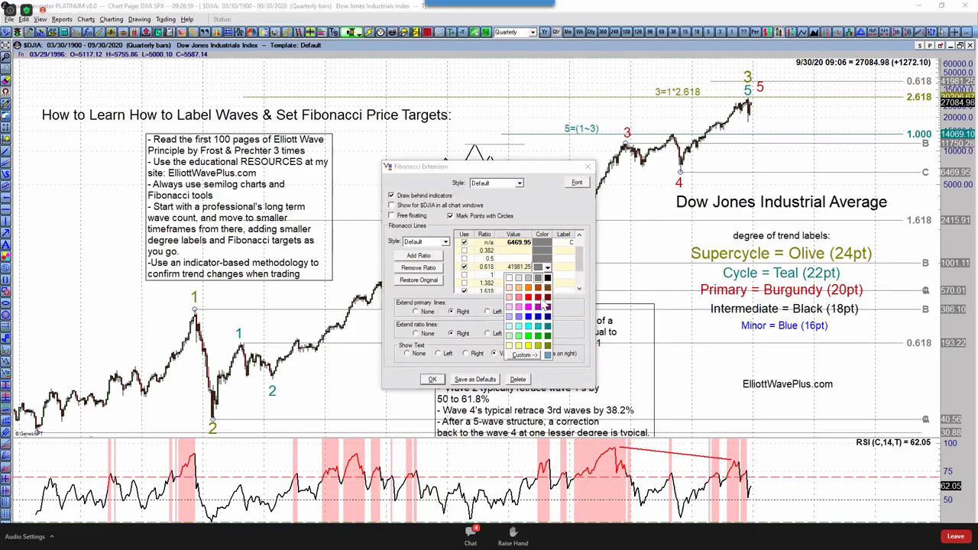
{"action": "left_click", "coordinate": [539, 297]}
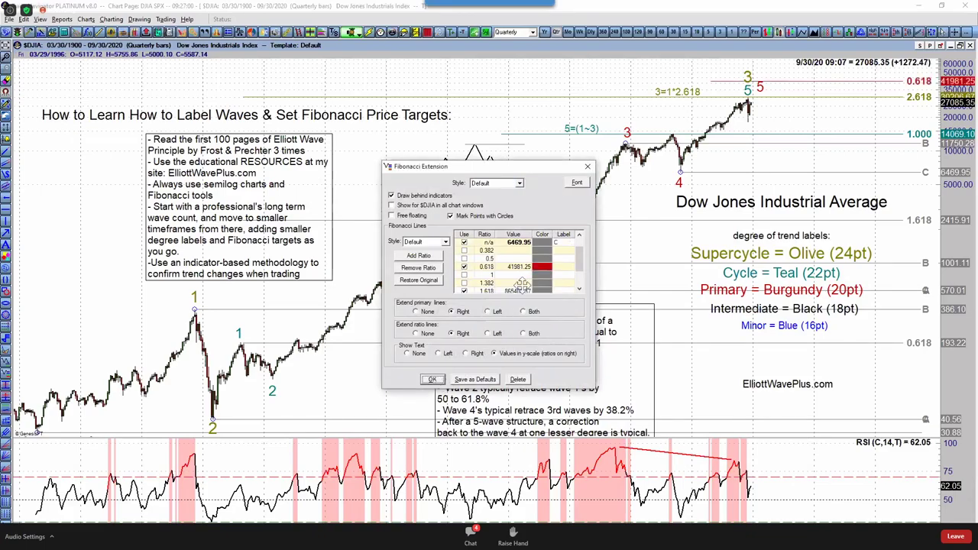
{"action": "left_click", "coordinate": [432, 379]}
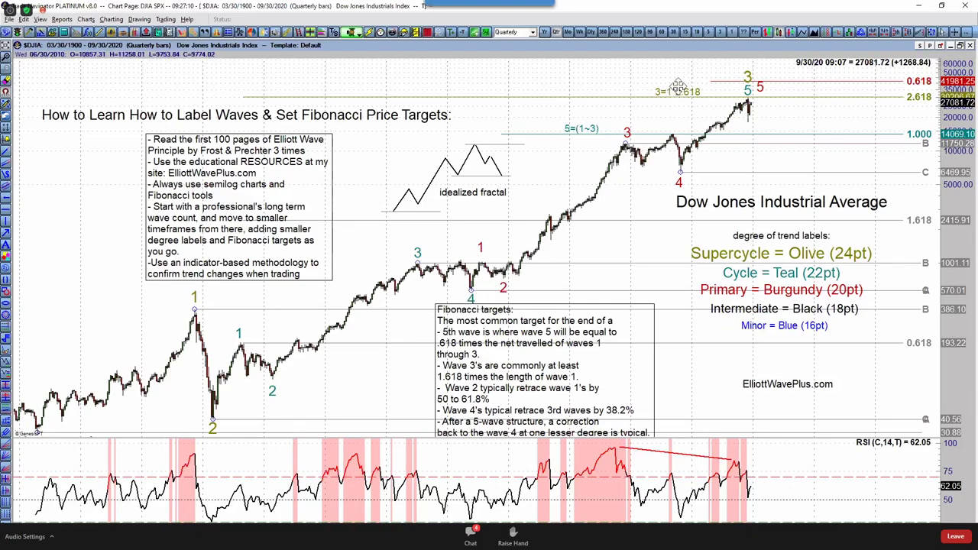
Step: Duplicate the 3=1*2.618 label, place the copy at the start of the burgundy 0.618 line and reword it as 5=(1~3)*.618
{"action": "left_click_drag", "start_coordinate": [688, 92], "coordinate": [710, 77]}
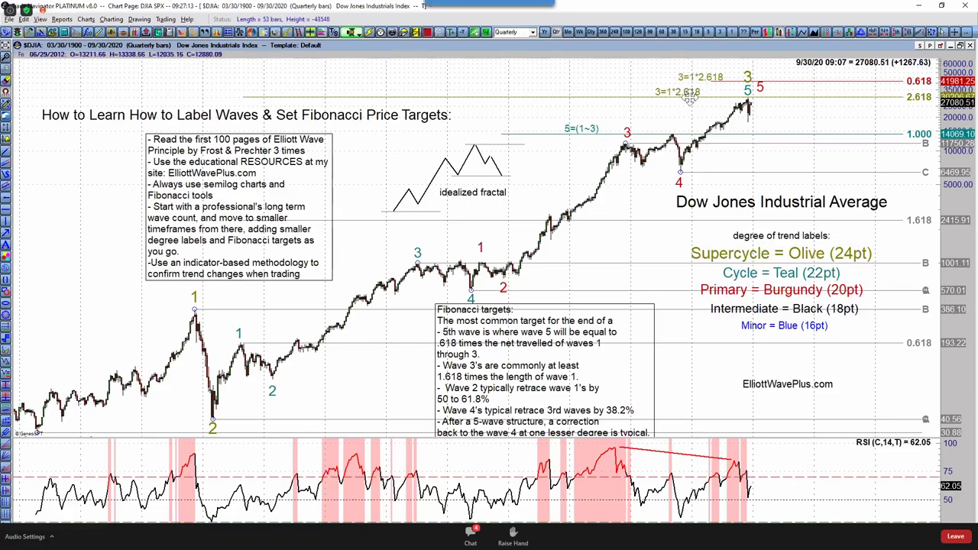
{"action": "double_click", "coordinate": [465, 299]}
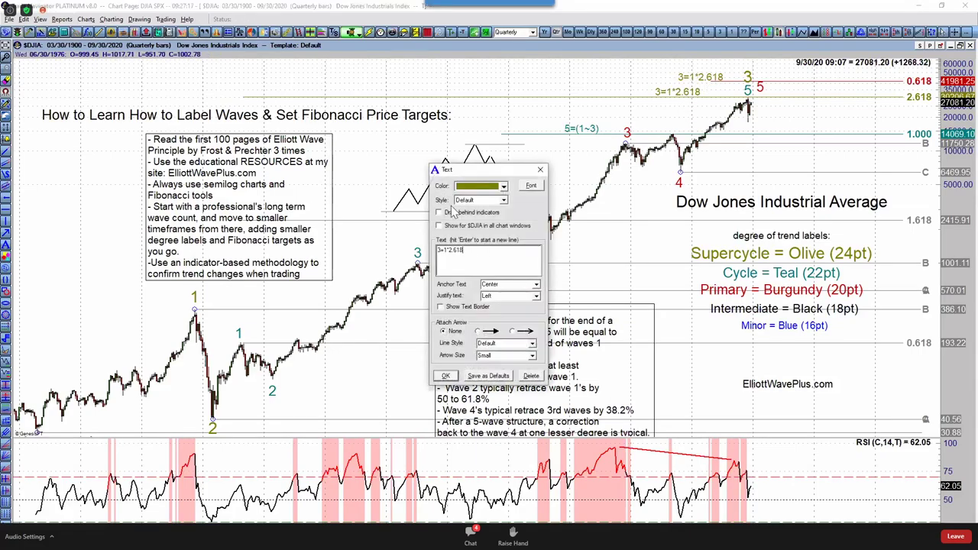
{"action": "key", "text": "BackSpace"}
{"action": "key", "text": "BackSpace"}
{"action": "key", "text": "BackSpace"}
{"action": "key", "text": "BackSpace"}
{"action": "key", "text": "BackSpace"}
{"action": "key", "text": "BackSpace"}
{"action": "key", "text": "BackSpace"}
{"action": "key", "text": "BackSpace"}
{"action": "key", "text": "BackSpace"}
{"action": "type", "text": "5=(1"}
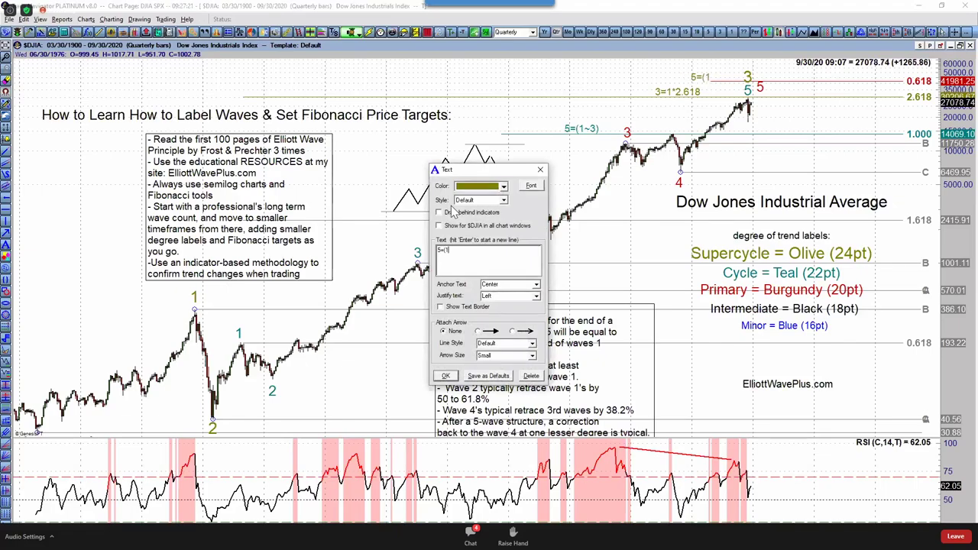
{"action": "type", "text": "~3)*.618"}
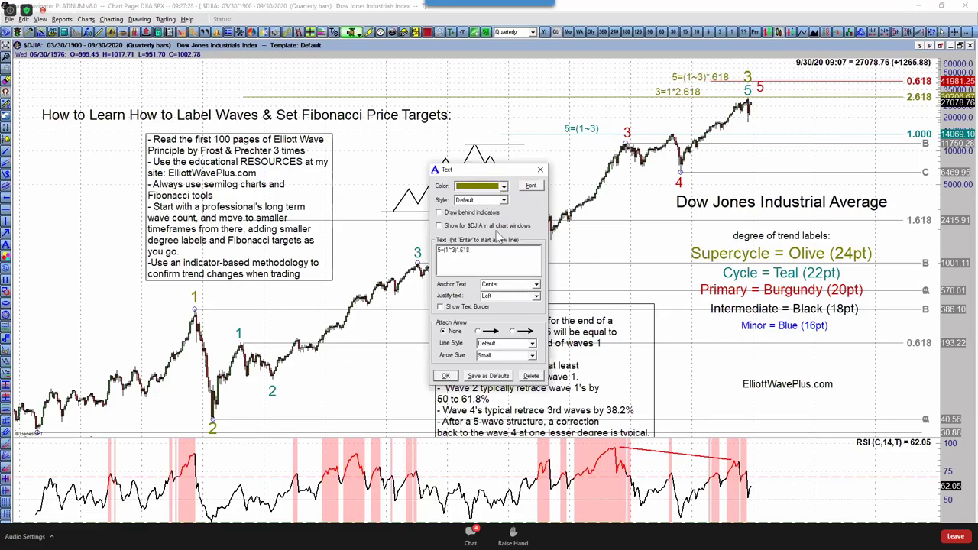
Step: Colour the 5=(1~3)*.618 label burgundy to match its line
{"action": "left_click", "coordinate": [504, 186]}
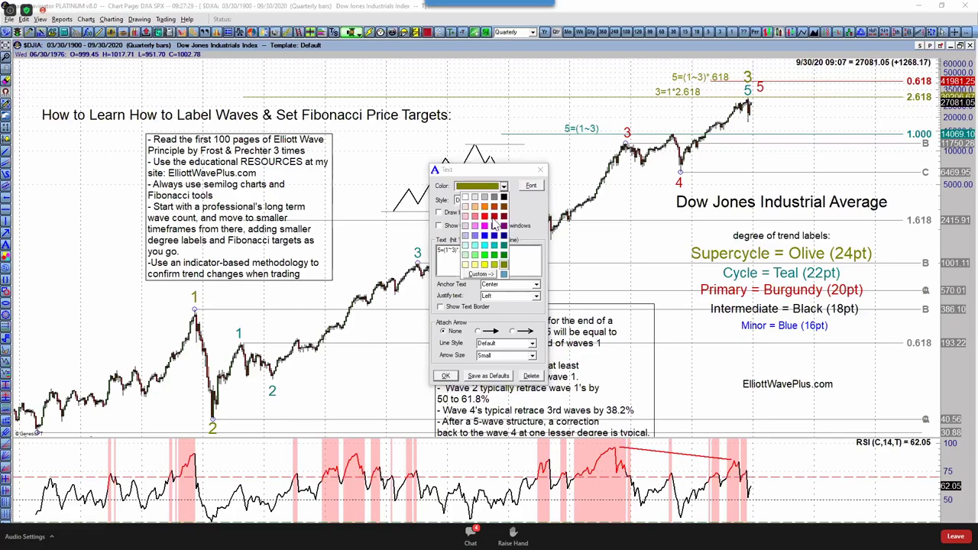
{"action": "left_click", "coordinate": [496, 225]}
{"action": "left_click", "coordinate": [445, 376]}
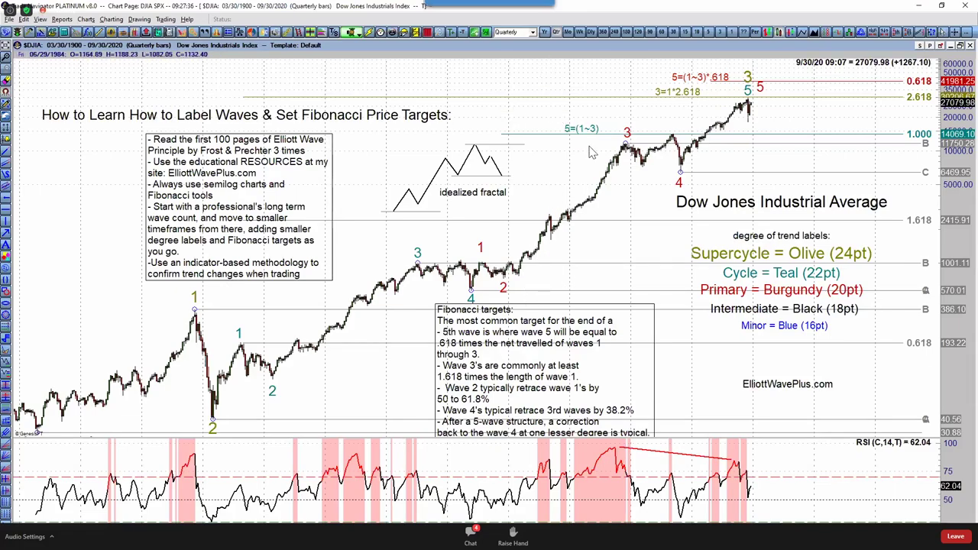
Step: Switch the chart to monthly bars and realign the burgundy 3 and 4 labels with their peak and low
{"action": "left_click", "coordinate": [569, 35]}
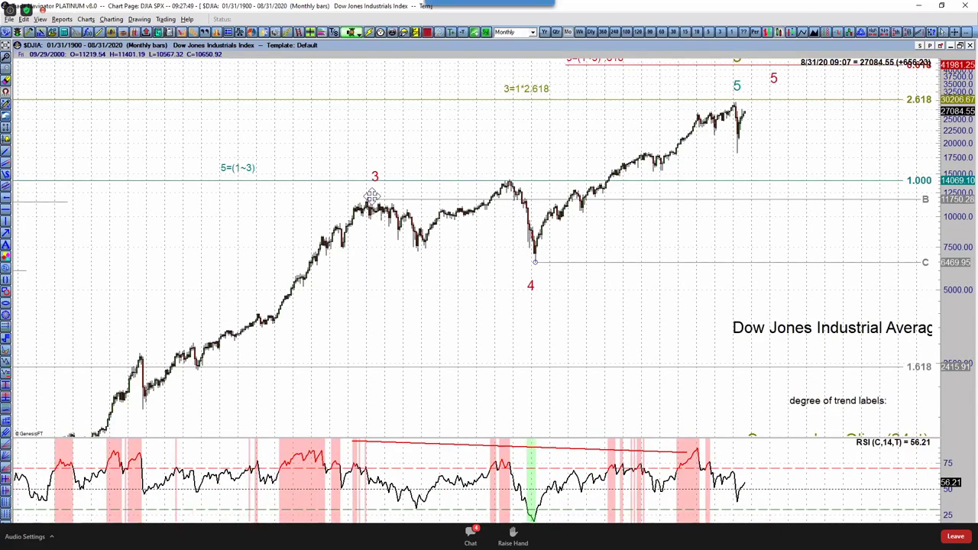
{"action": "left_click_drag", "start_coordinate": [378, 191], "coordinate": [372, 196]}
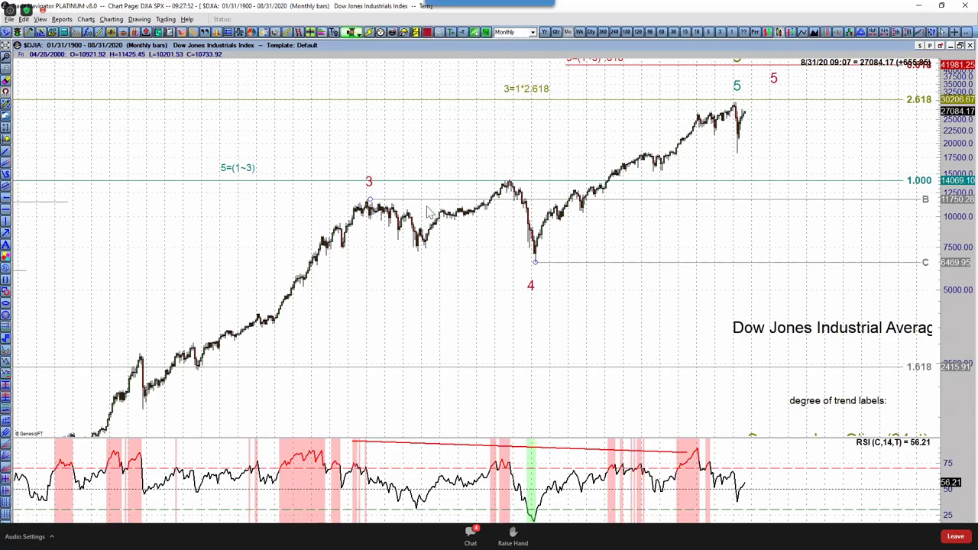
{"action": "left_click_drag", "start_coordinate": [531, 287], "coordinate": [538, 276]}
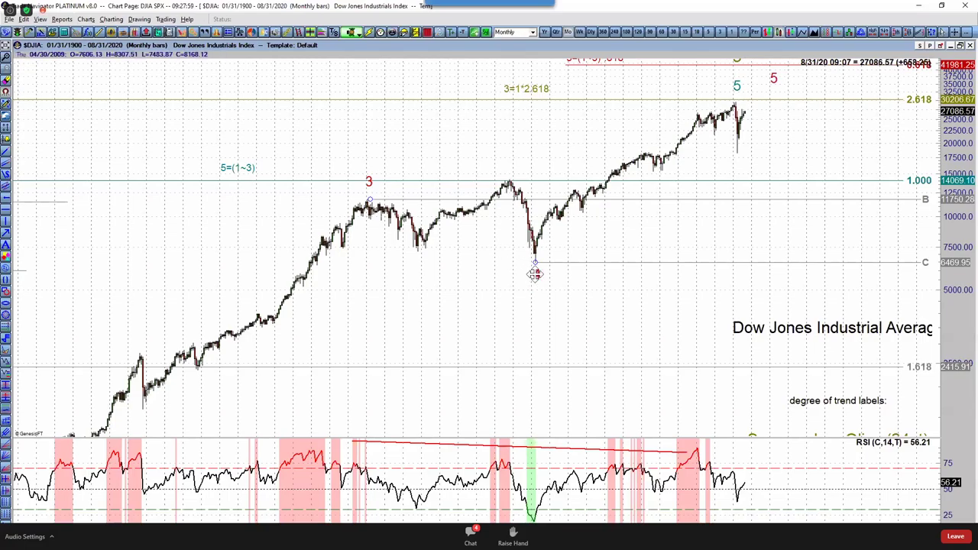
Step: Lower the burgundy, olive and teal target labels so each sits just above its Fibonacci line
{"action": "left_click_drag", "start_coordinate": [536, 346], "coordinate": [513, 367]}
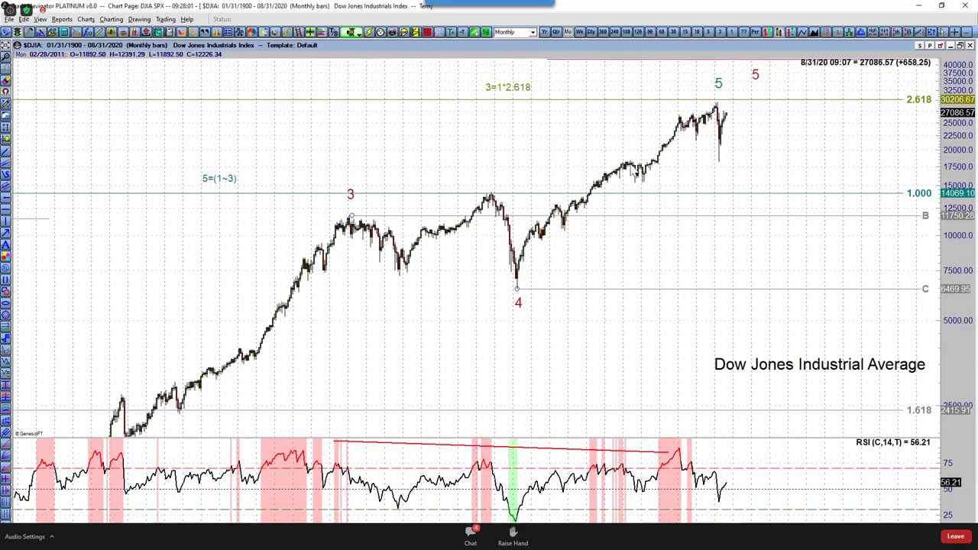
{"action": "scroll", "coordinate": [760, 259], "scroll_direction": "down", "scroll_amount": 1}
{"action": "left_click_drag", "start_coordinate": [769, 375], "coordinate": [688, 334]}
{"action": "scroll", "coordinate": [696, 290], "scroll_direction": "down", "scroll_amount": 1}
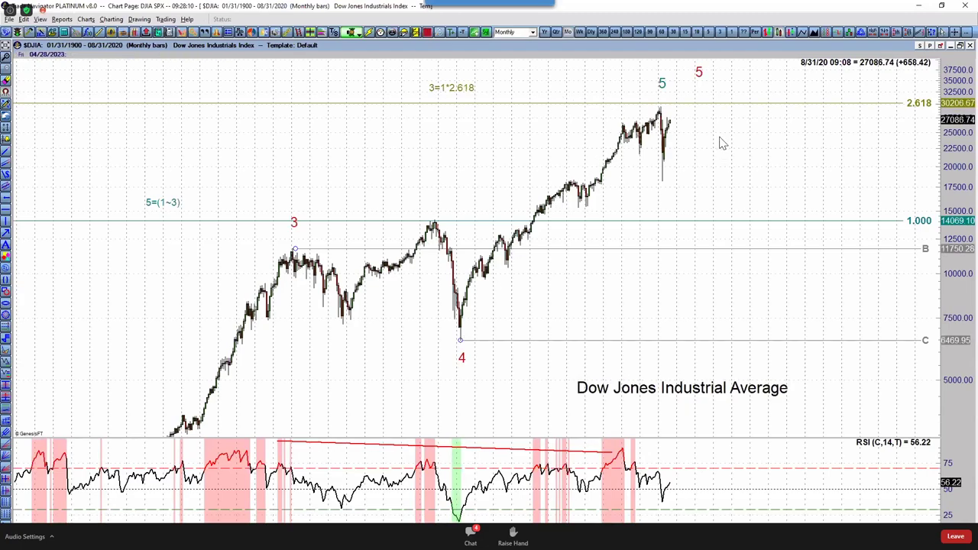
{"action": "key", "text": "Down"}
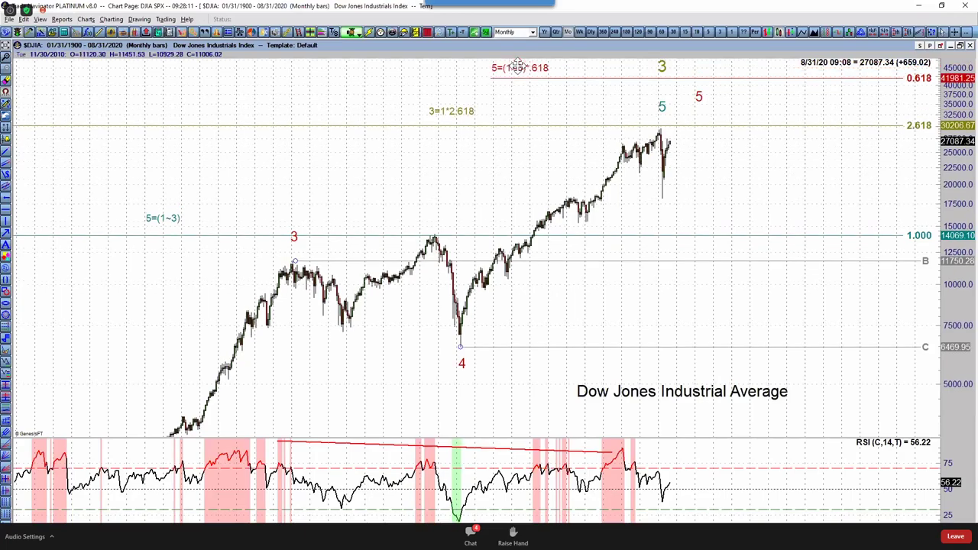
{"action": "left_click_drag", "start_coordinate": [451, 112], "coordinate": [460, 119]}
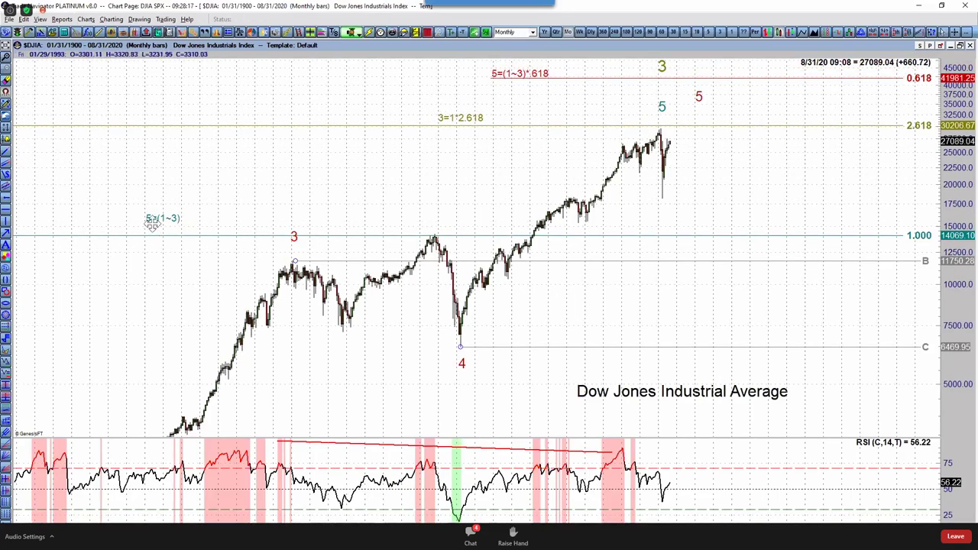
{"action": "left_click_drag", "start_coordinate": [157, 219], "coordinate": [160, 231]}
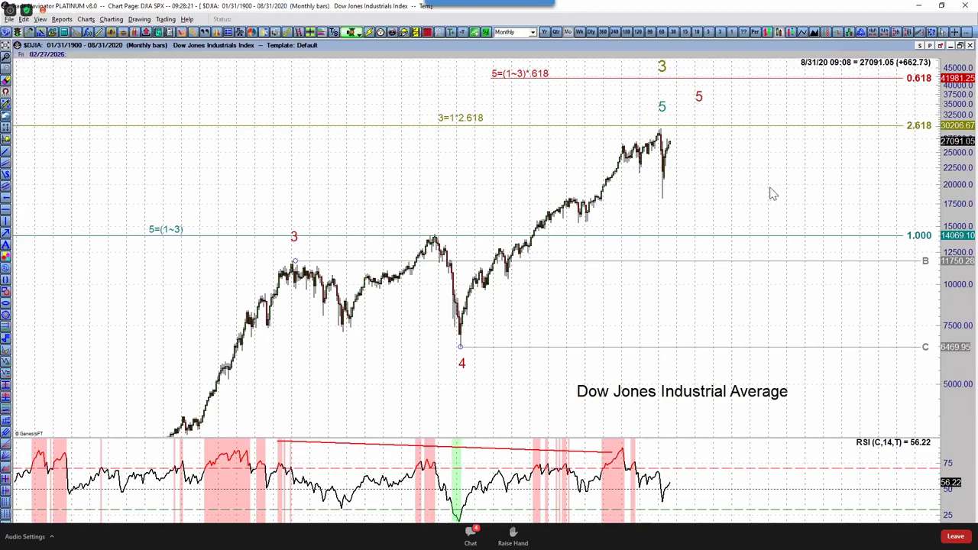
Step: Duplicate the teal 5=(1~3) label and place the copy on the green 1.618 line
{"action": "key", "text": "Down"}
{"action": "key", "text": "Down"}
{"action": "key", "text": "Down"}
{"action": "key", "text": "Down"}
{"action": "key", "text": "Down"}
{"action": "key", "text": "Down"}
{"action": "key", "text": "Down"}
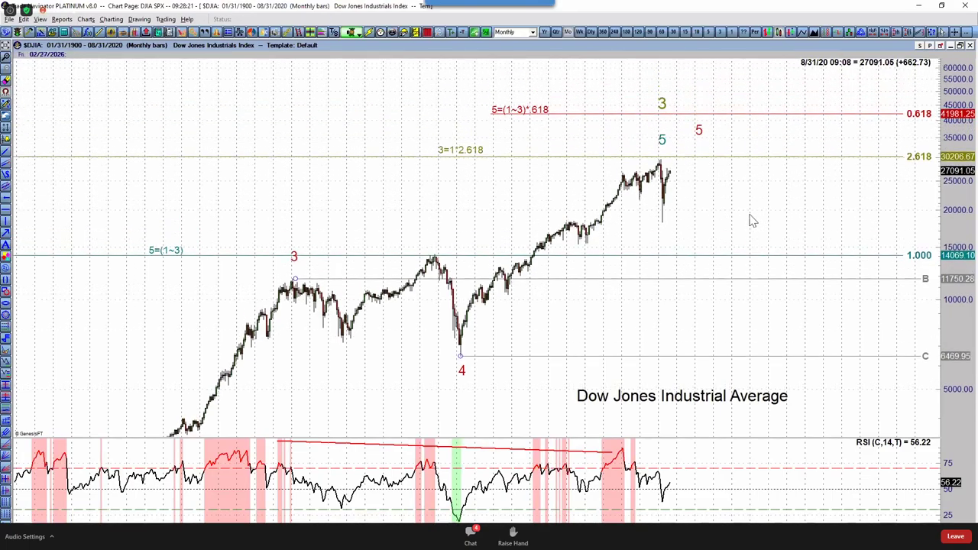
{"action": "scroll", "coordinate": [505, 222], "scroll_direction": "down", "scroll_amount": 4}
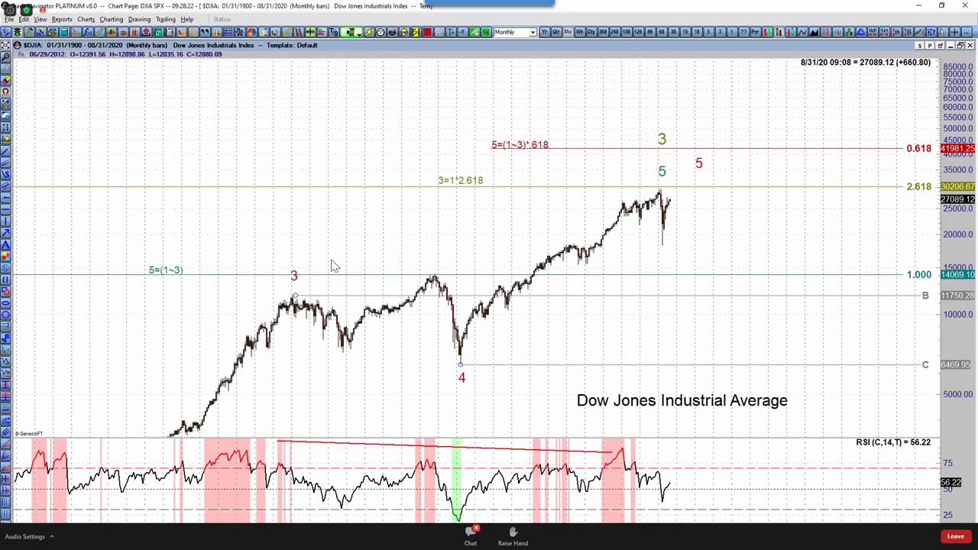
{"action": "scroll", "coordinate": [333, 265], "scroll_direction": "down", "scroll_amount": 2}
{"action": "double_click", "coordinate": [168, 282]}
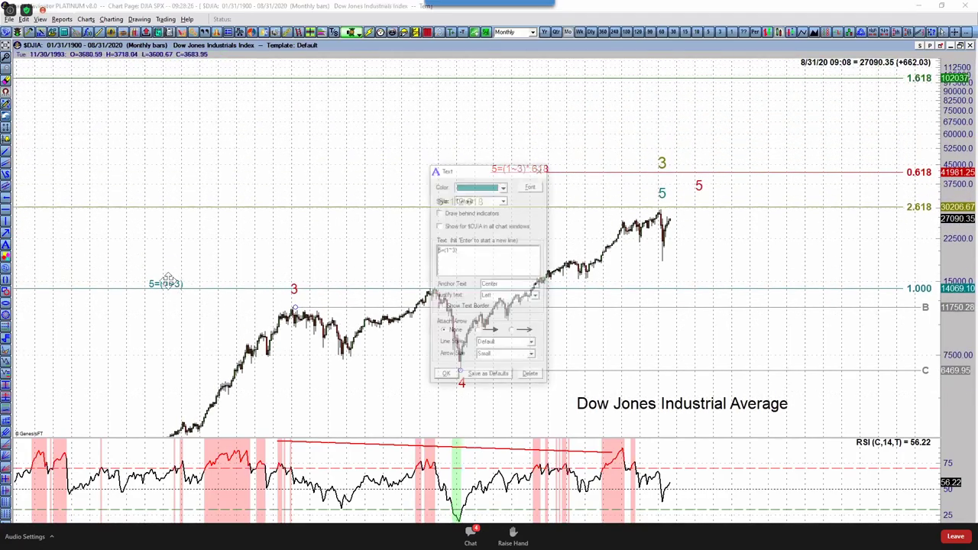
{"action": "left_click_drag", "start_coordinate": [175, 282], "coordinate": [470, 80]}
Step: Extend the copied label's text to 5=(1~3)*1.618 and close its settings
{"action": "left_click", "coordinate": [476, 291]}
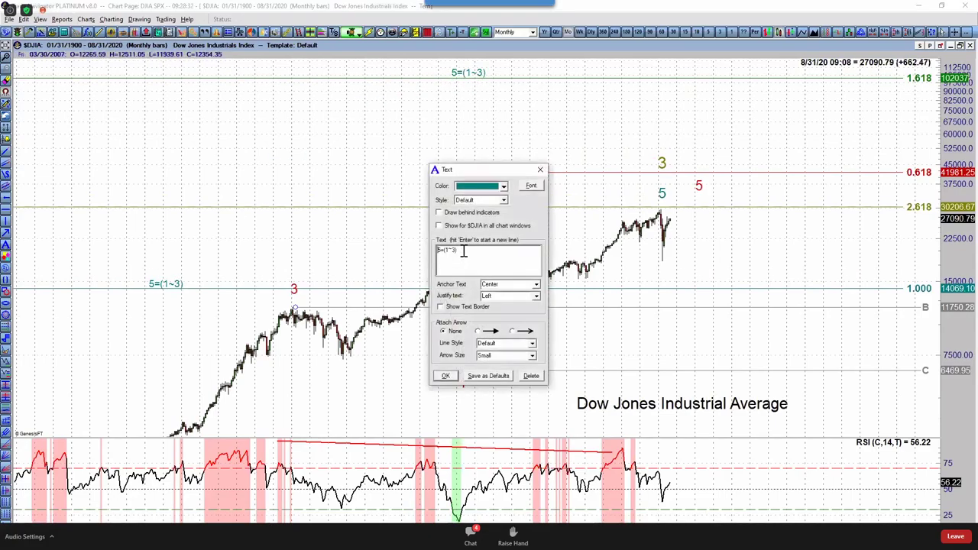
{"action": "type", "text": "*1.618"}
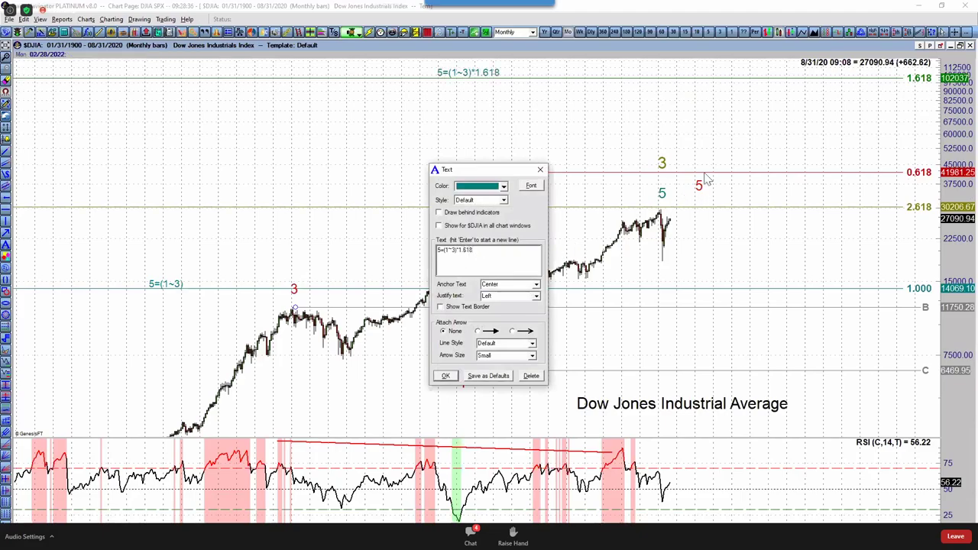
{"action": "left_click", "coordinate": [719, 126]}
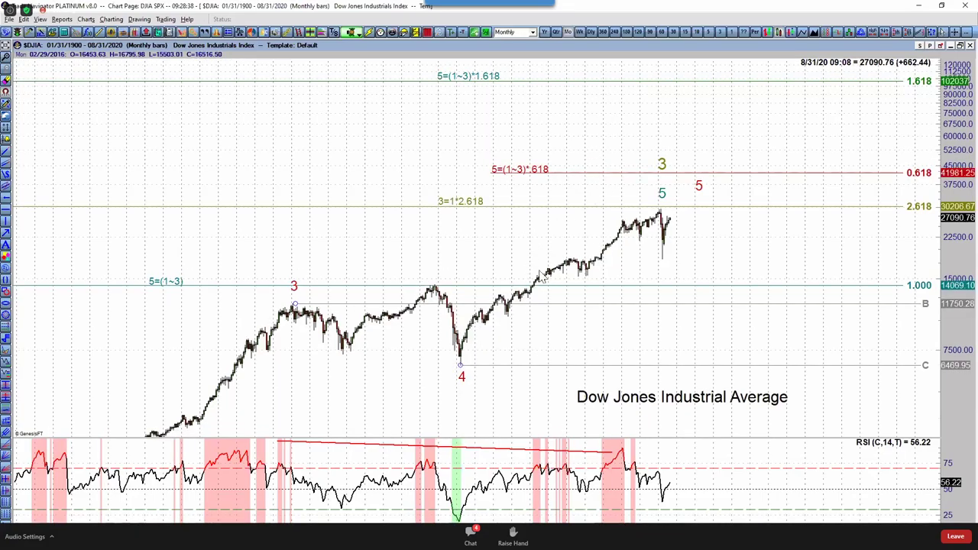
Step: Move the Dow Jones Industrial Average title higher on the chart and extend the red RSI trendline's end to the most recent major RSI peak
{"action": "key", "text": "Up"}
{"action": "key", "text": "Up"}
{"action": "key", "text": "Up"}
{"action": "key", "text": "Up"}
{"action": "key", "text": "Up"}
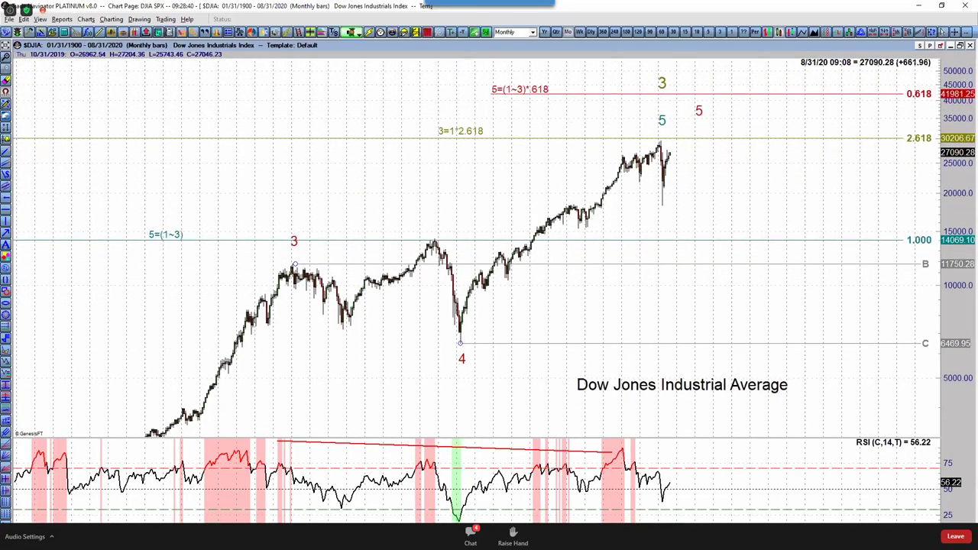
{"action": "left_click_drag", "start_coordinate": [655, 384], "coordinate": [695, 291]}
{"action": "left_click_drag", "start_coordinate": [587, 397], "coordinate": [510, 344]}
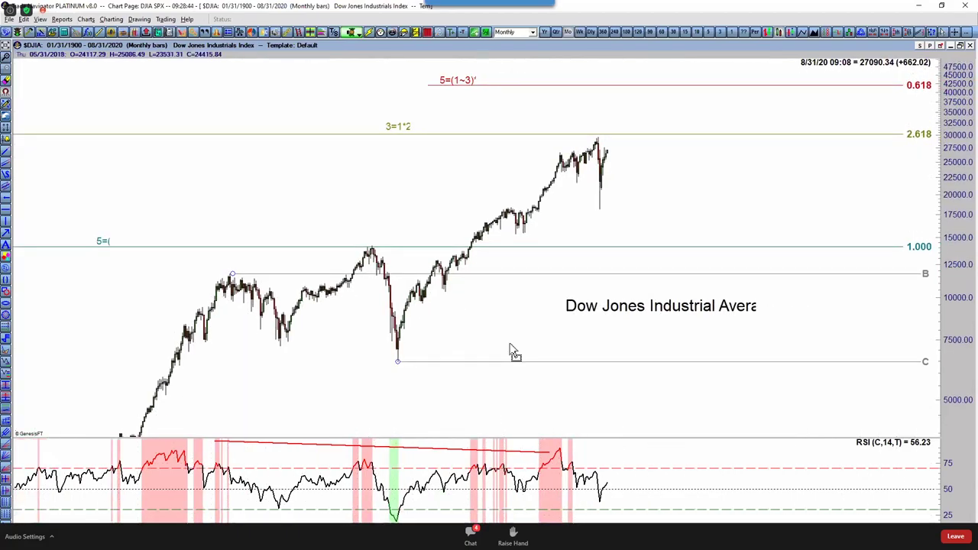
{"action": "scroll", "coordinate": [474, 352], "scroll_direction": "up", "scroll_amount": 1}
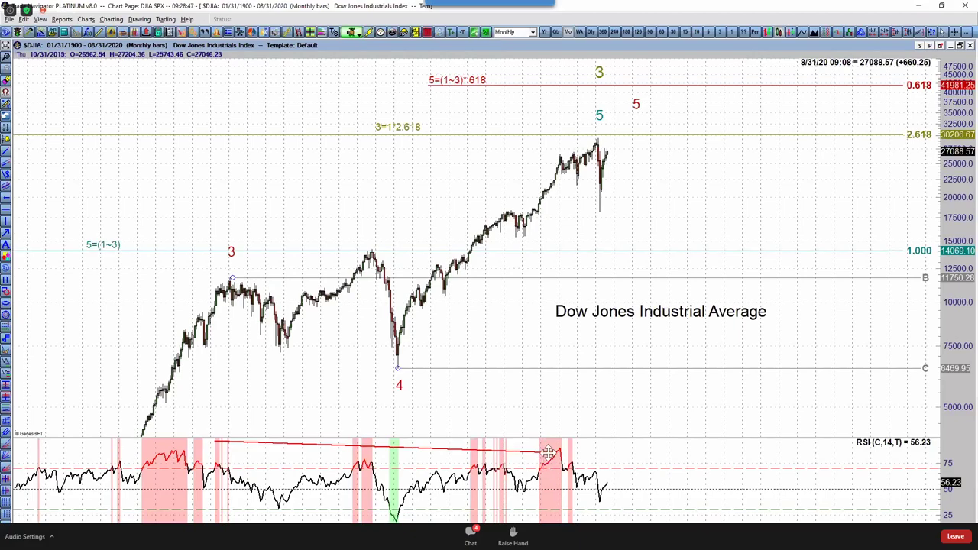
{"action": "left_click_drag", "start_coordinate": [549, 453], "coordinate": [557, 447]}
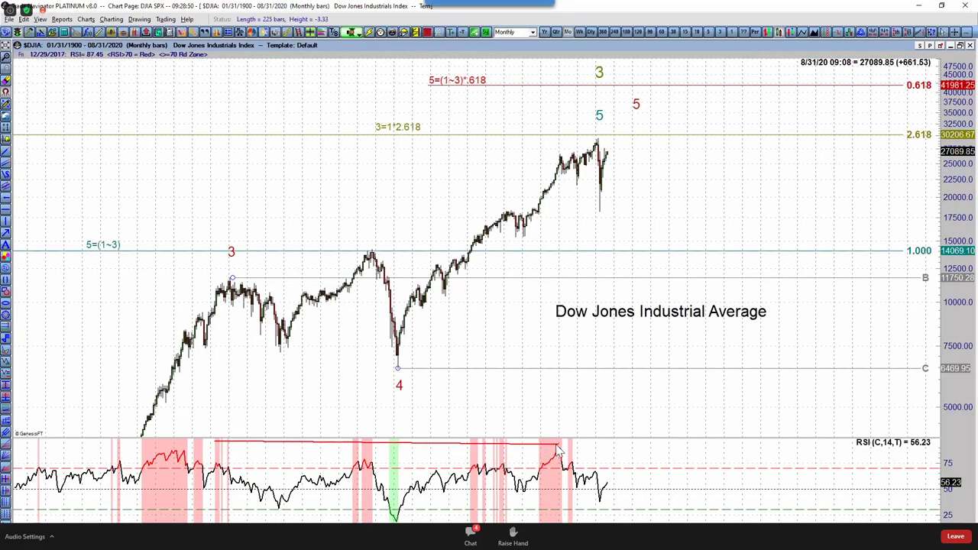
Step: Show the MACD pane beneath the RSI pane through the chart settings
{"action": "right_click", "coordinate": [466, 244]}
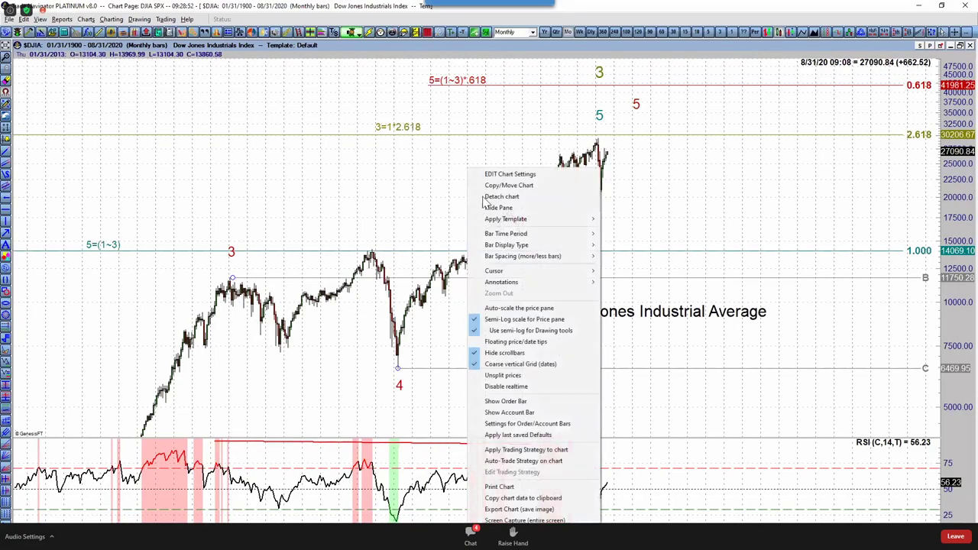
{"action": "left_click", "coordinate": [501, 178]}
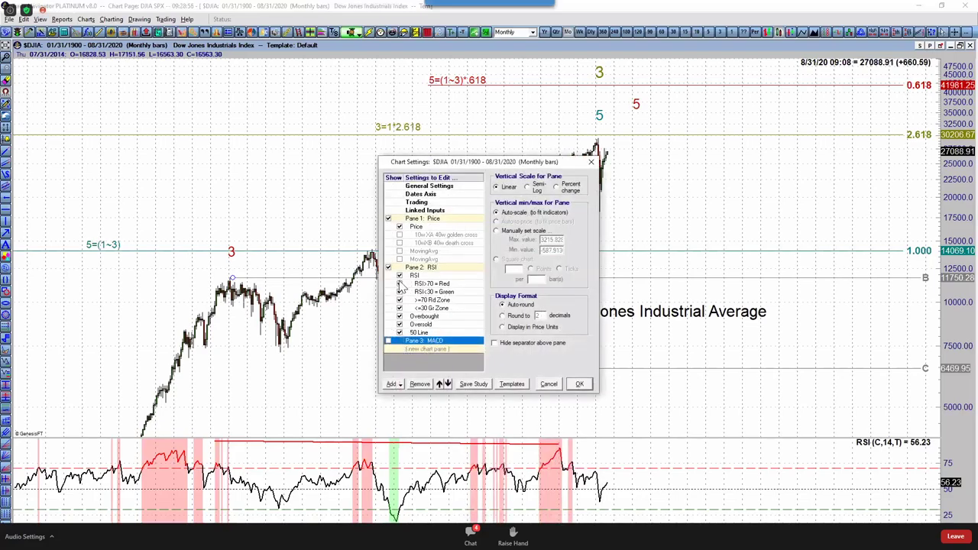
{"action": "left_click", "coordinate": [388, 340]}
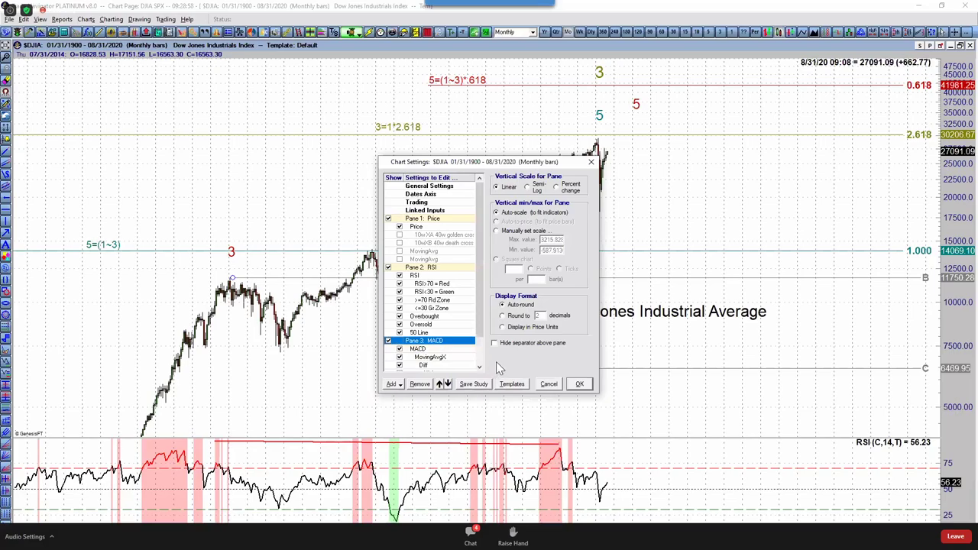
{"action": "left_click", "coordinate": [580, 384]}
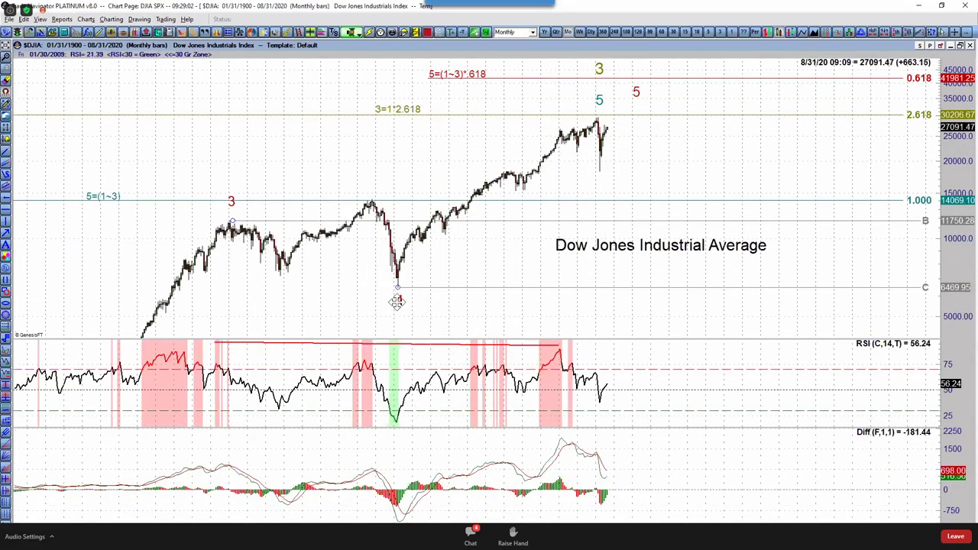
Step: Duplicate the burgundy 4 label above the first peak following the wave 4 low and change the copy's text to 1
{"action": "left_click_drag", "start_coordinate": [397, 302], "coordinate": [422, 220]}
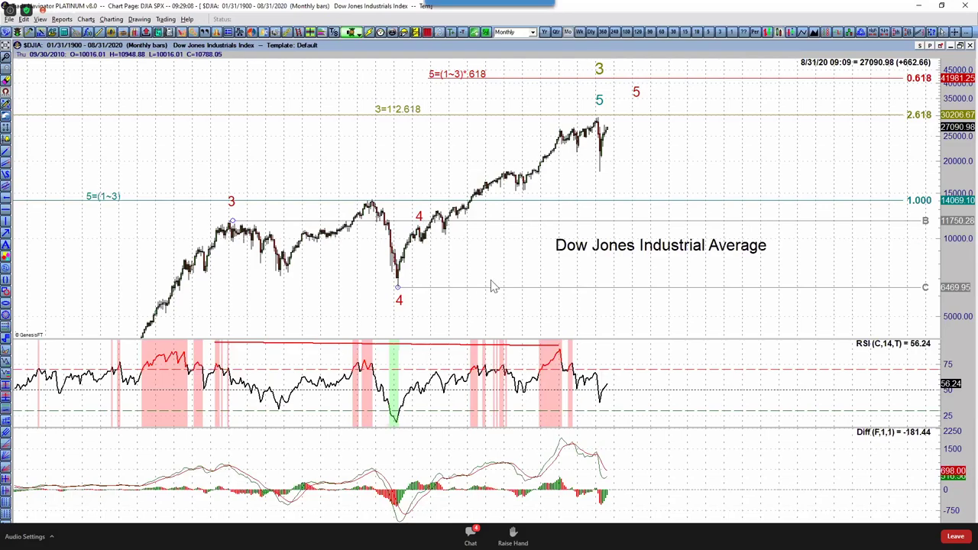
{"action": "double_click", "coordinate": [418, 216]}
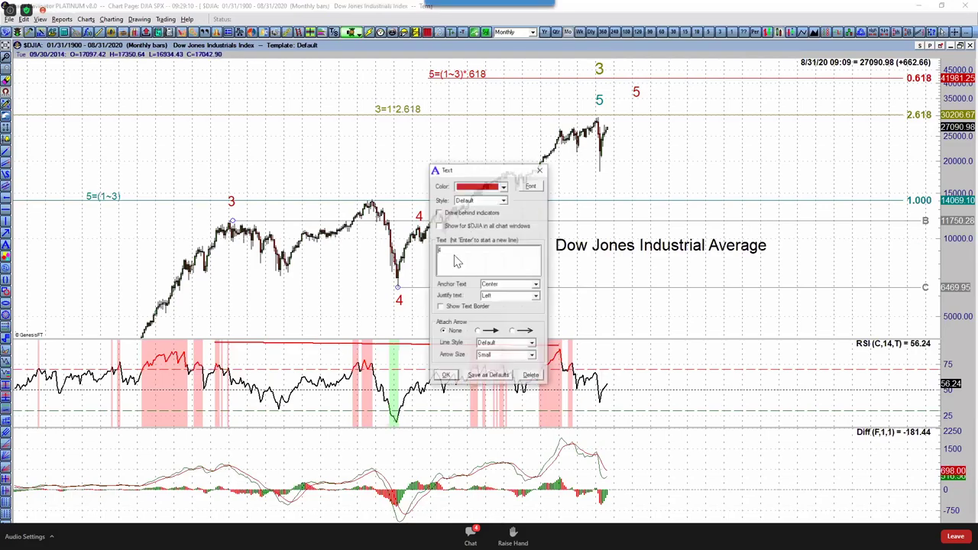
{"action": "type", "text": "1"}
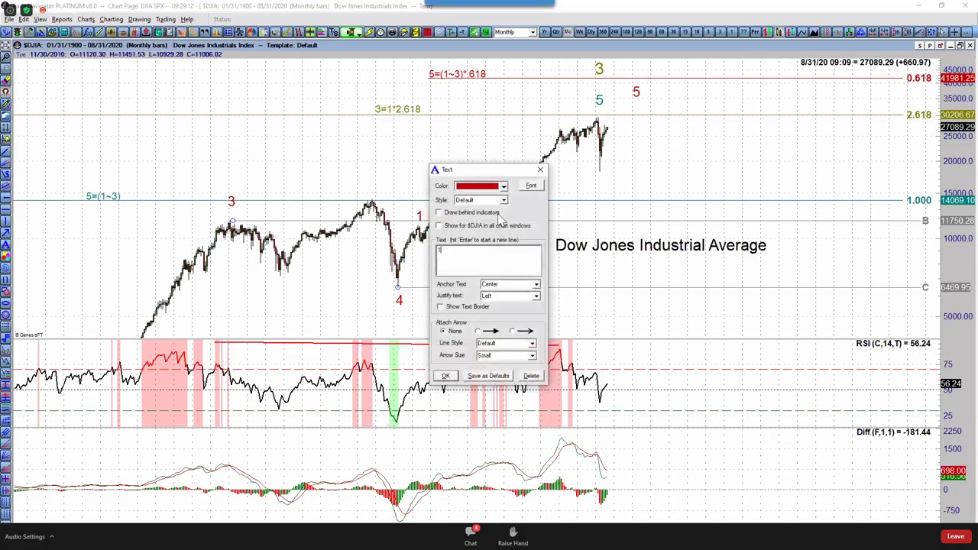
Step: Recolour the new 1 label black and set its font size to 18
{"action": "left_click", "coordinate": [503, 188]}
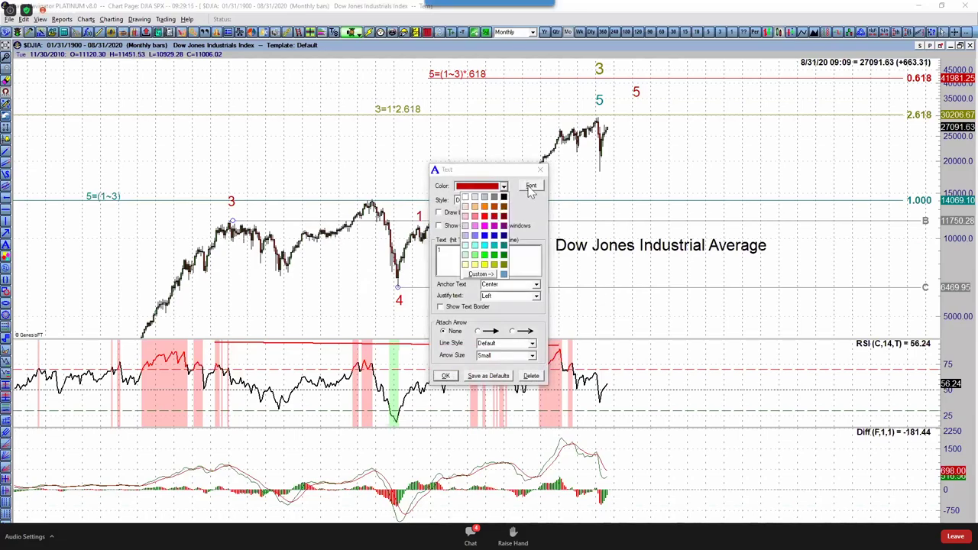
{"action": "left_click", "coordinate": [503, 196]}
{"action": "left_click", "coordinate": [531, 186]}
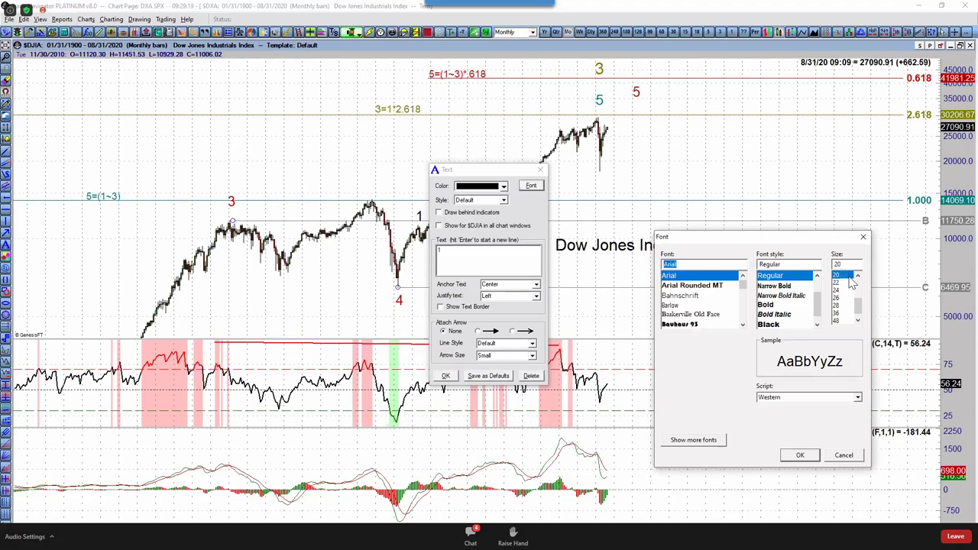
{"action": "left_click", "coordinate": [858, 276]}
{"action": "left_click", "coordinate": [838, 275]}
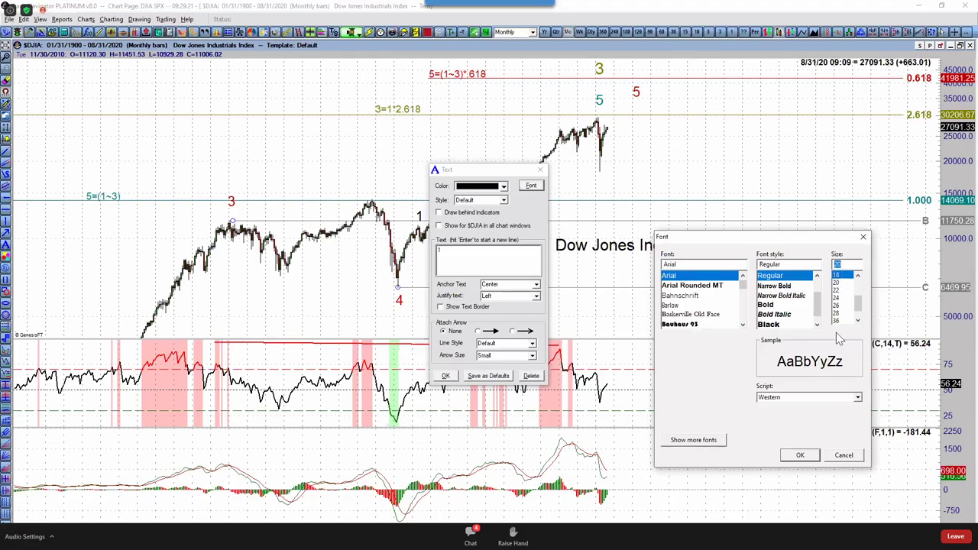
{"action": "left_click", "coordinate": [798, 456]}
{"action": "left_click", "coordinate": [447, 376]}
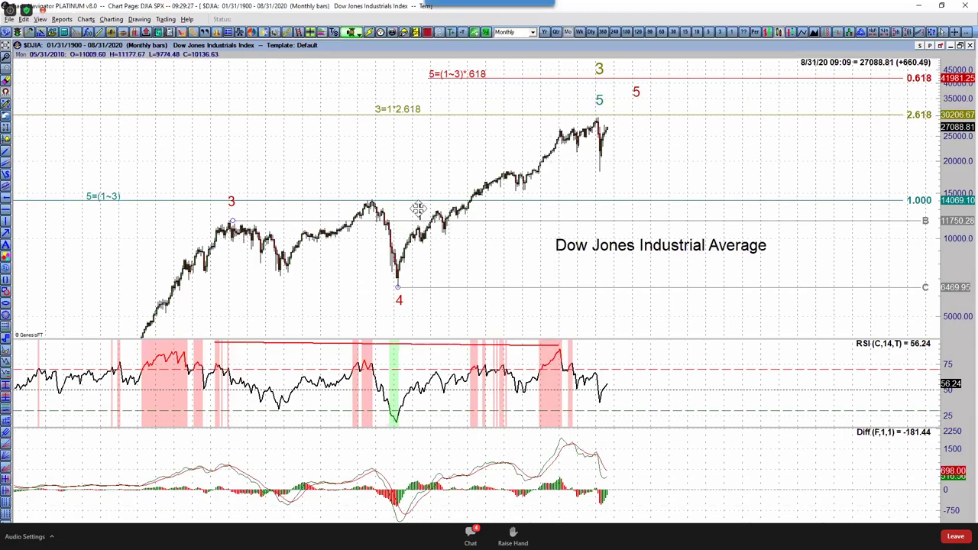
Step: Duplicate the black 1 label beneath the 2011 pullback low and change the copy's text to 2
{"action": "left_click_drag", "start_coordinate": [419, 208], "coordinate": [445, 250]}
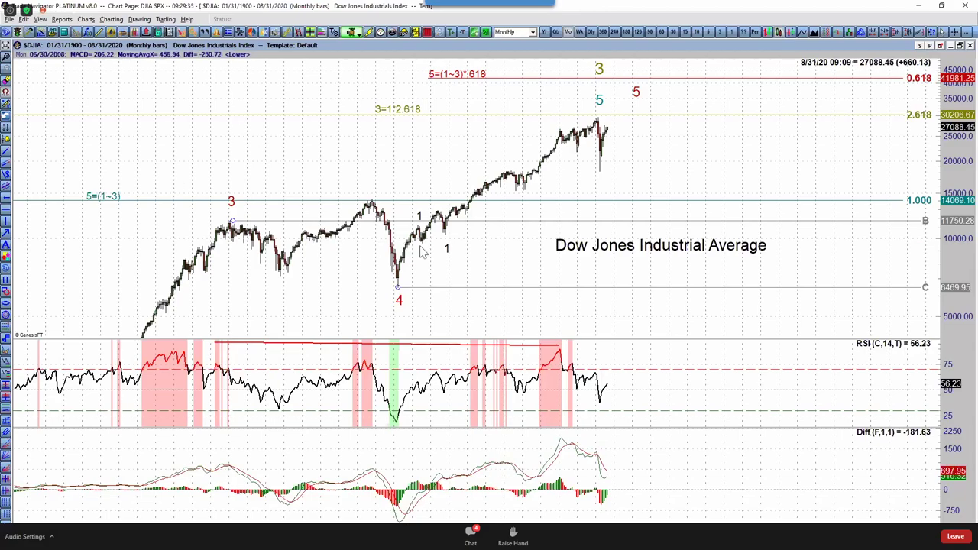
{"action": "left_click_drag", "start_coordinate": [447, 249], "coordinate": [444, 246]}
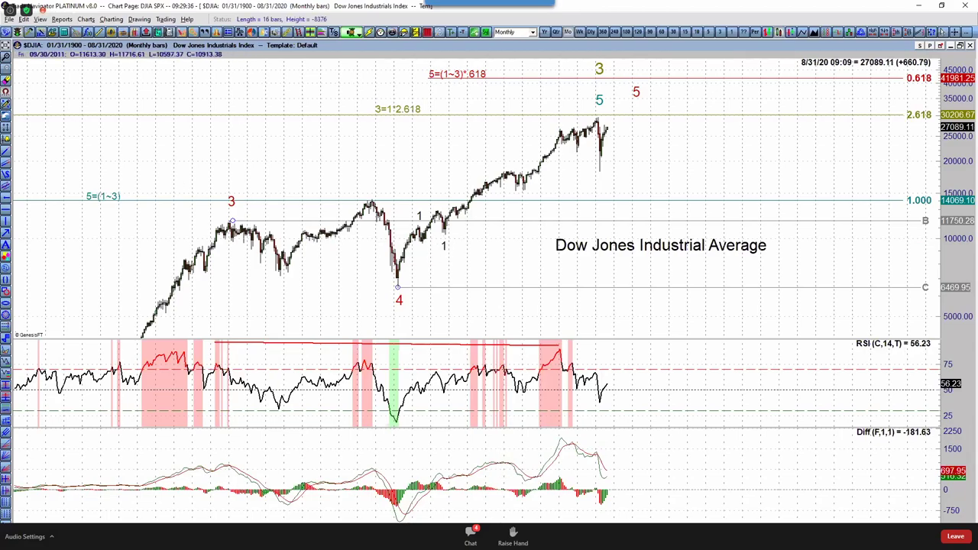
{"action": "double_click", "coordinate": [445, 246]}
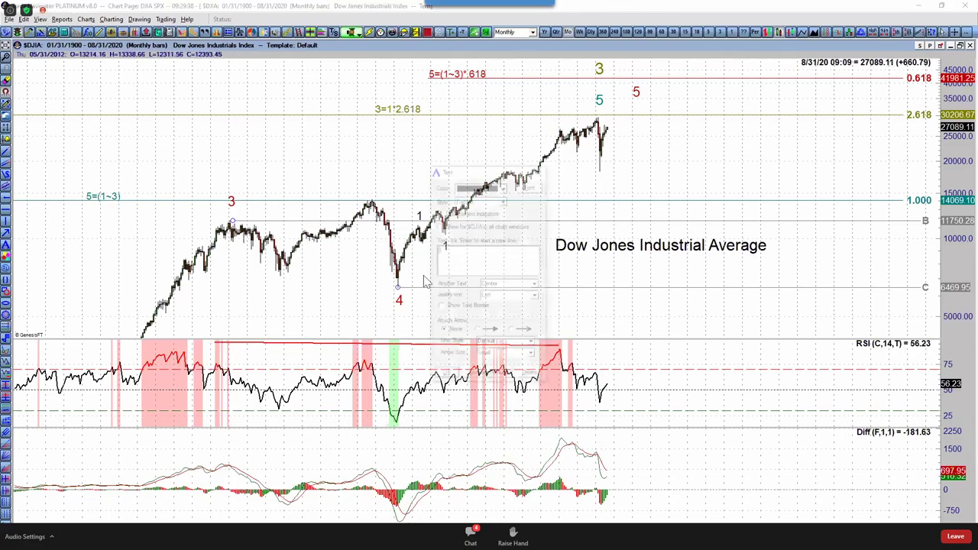
{"action": "type", "text": "2"}
{"action": "left_click", "coordinate": [445, 376]}
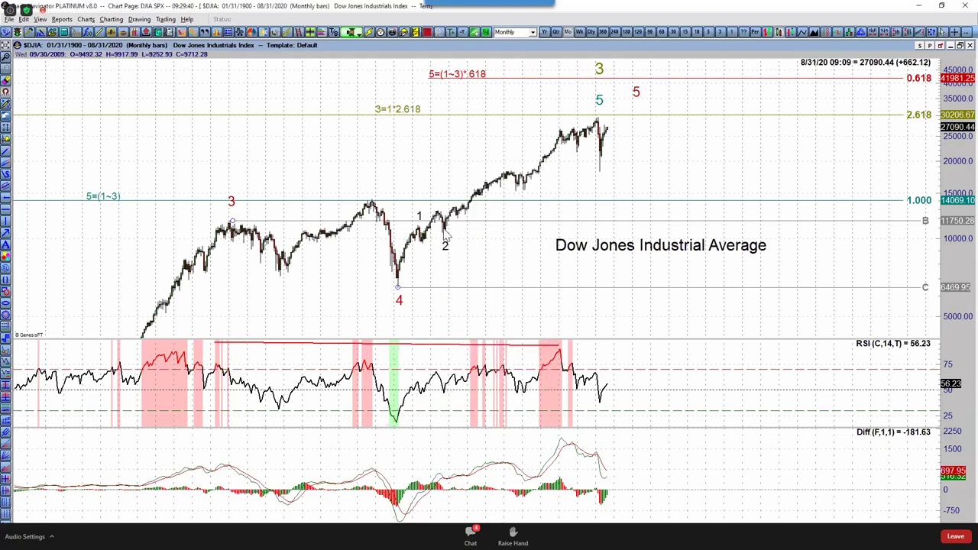
Step: Duplicate the black 2 label above the 2015 peak and change the copy's text to 3
{"action": "left_click_drag", "start_coordinate": [446, 237], "coordinate": [508, 162]}
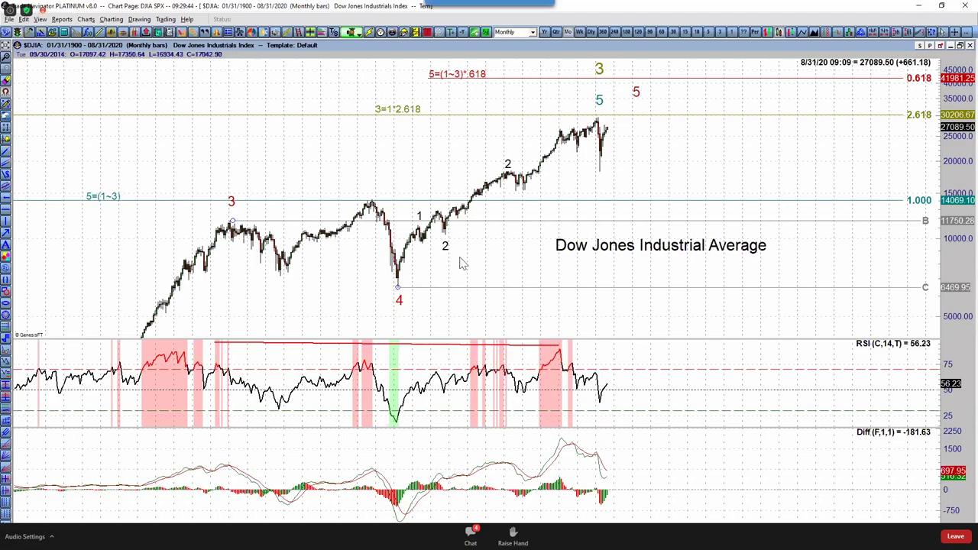
{"action": "double_click", "coordinate": [507, 165]}
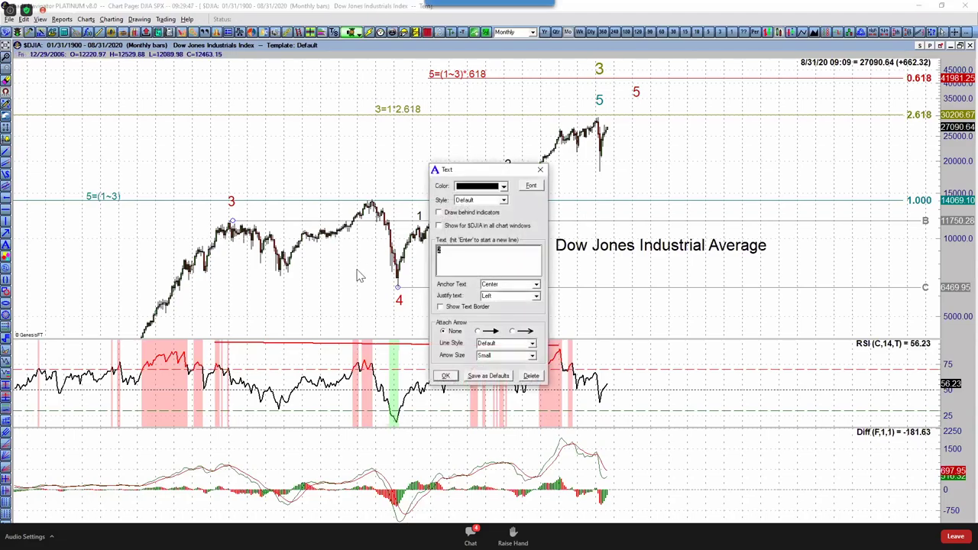
{"action": "type", "text": "3"}
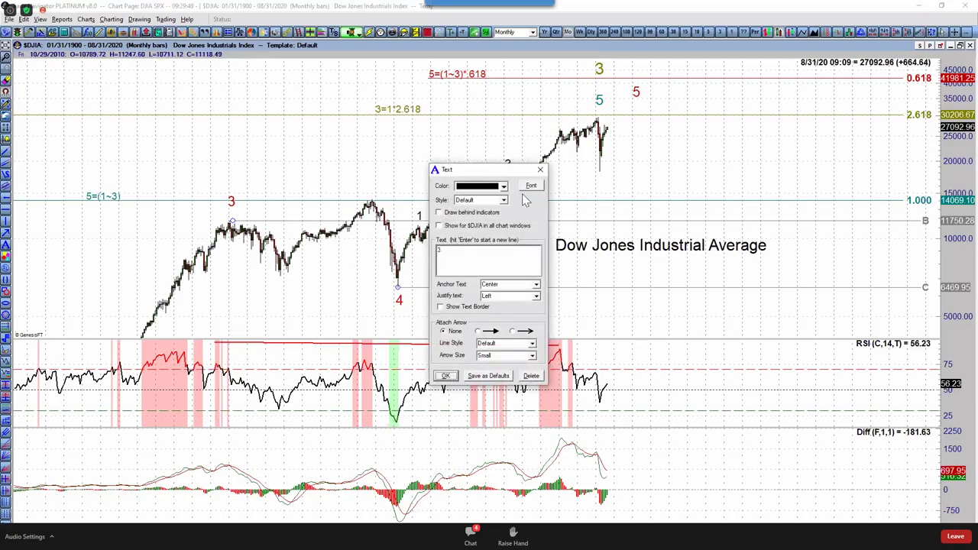
{"action": "left_click", "coordinate": [541, 169]}
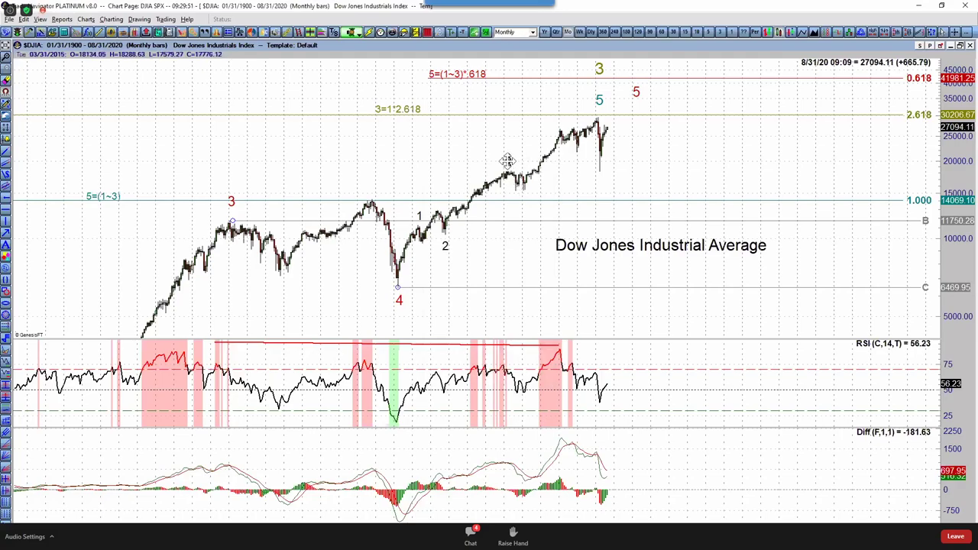
Step: Duplicate the black 3 label beneath the early 2016 low and change the copy's text to 4
{"action": "left_click_drag", "start_coordinate": [525, 210], "coordinate": [525, 199]}
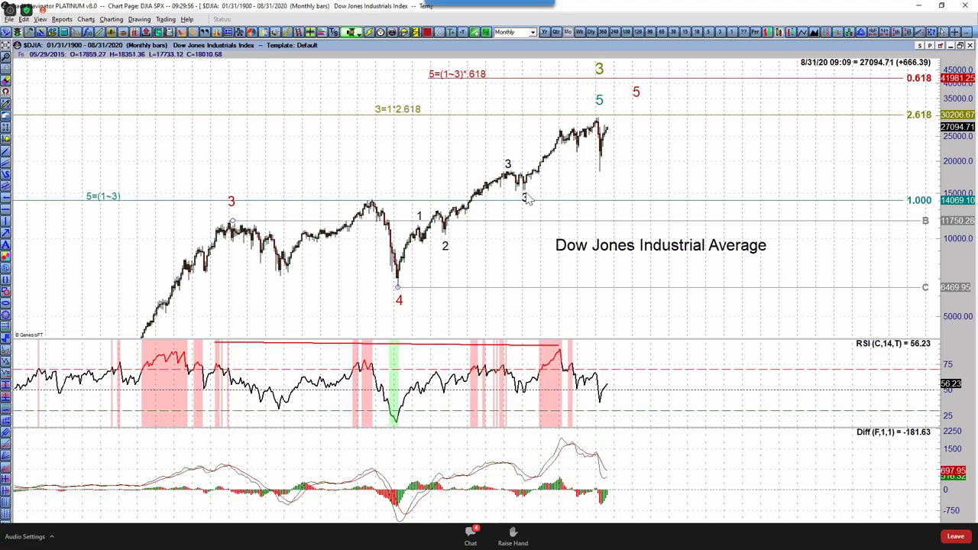
{"action": "double_click", "coordinate": [526, 197]}
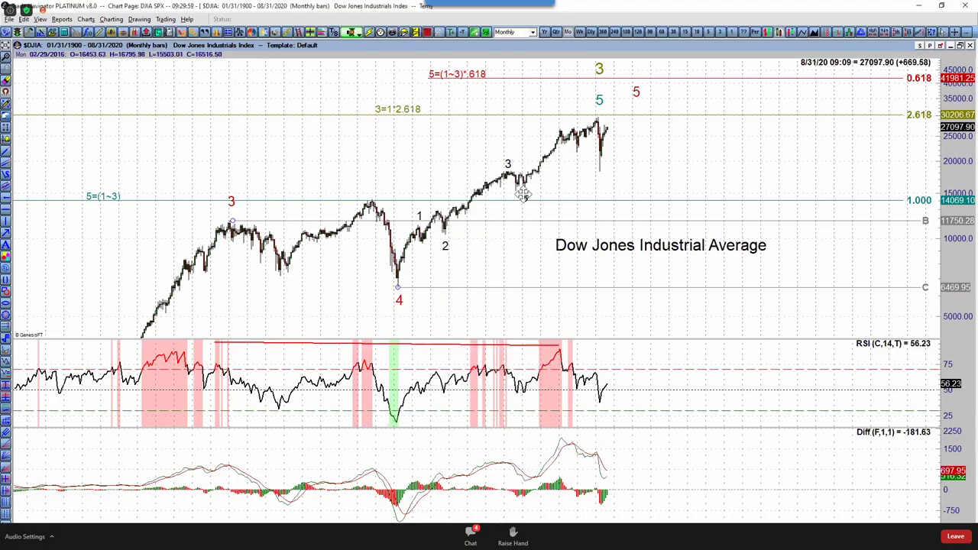
{"action": "left_click", "coordinate": [485, 248]}
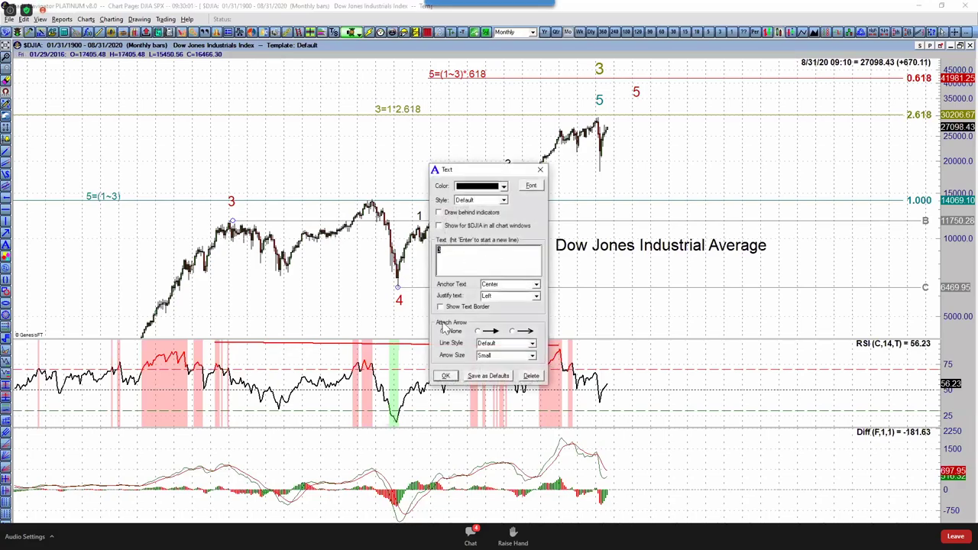
{"action": "left_click", "coordinate": [445, 375]}
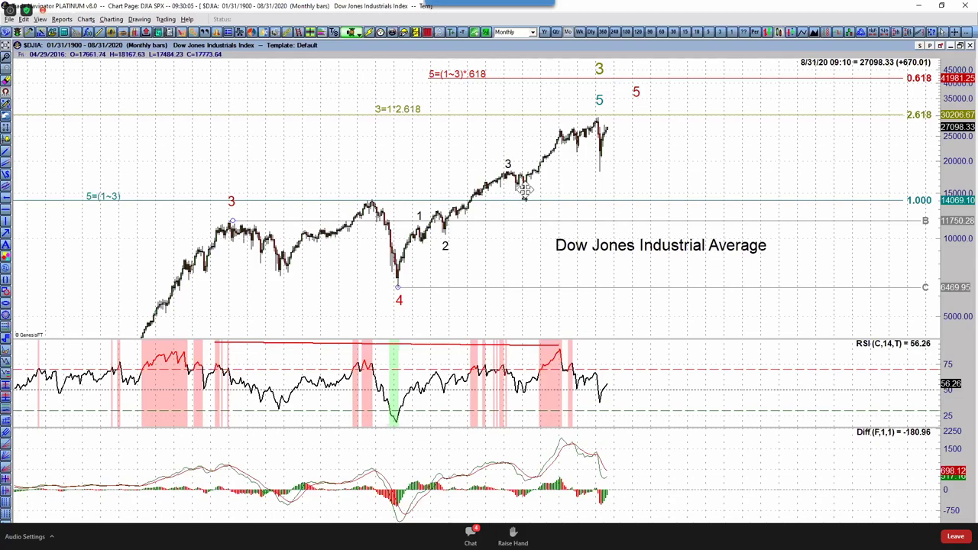
Step: Duplicate the black 4 label near the 2020 peak and group the burgundy 5, olive 3 and teal 5 labels beside it
{"action": "left_click_drag", "start_coordinate": [525, 194], "coordinate": [601, 115]}
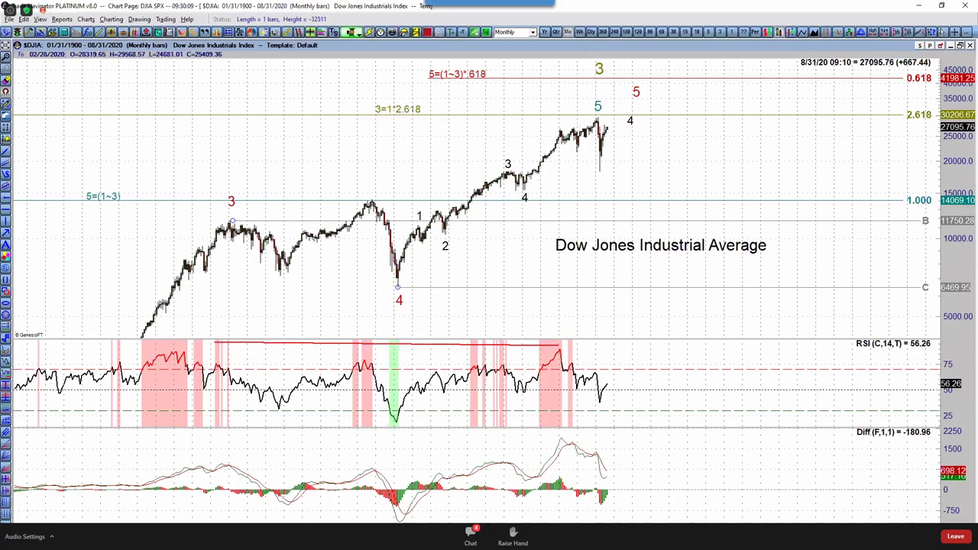
{"action": "left_click_drag", "start_coordinate": [596, 71], "coordinate": [611, 105]}
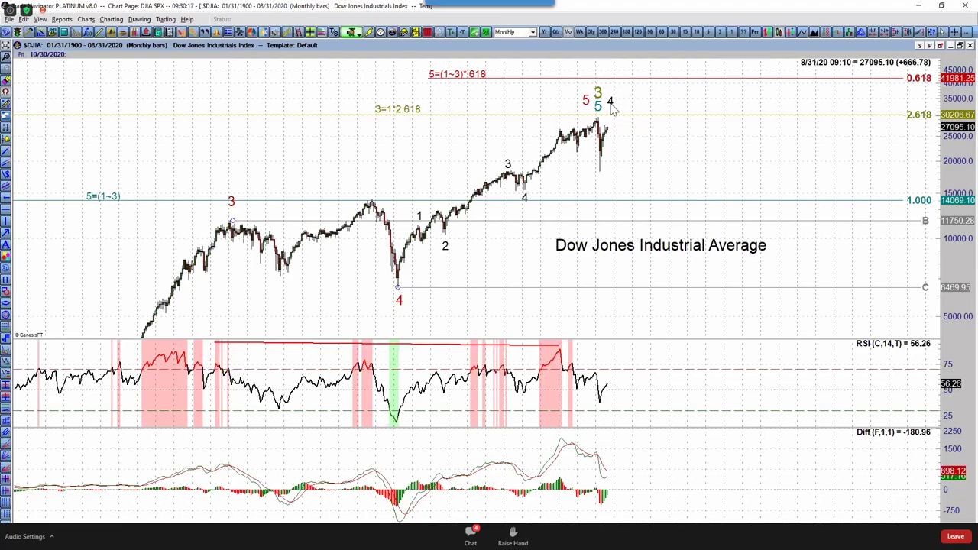
{"action": "double_click", "coordinate": [524, 197]}
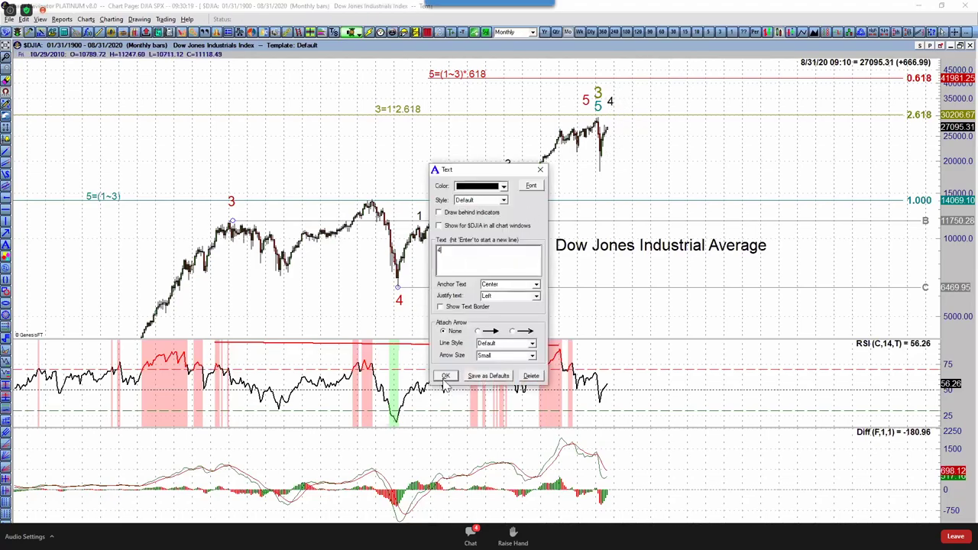
{"action": "left_click", "coordinate": [469, 378]}
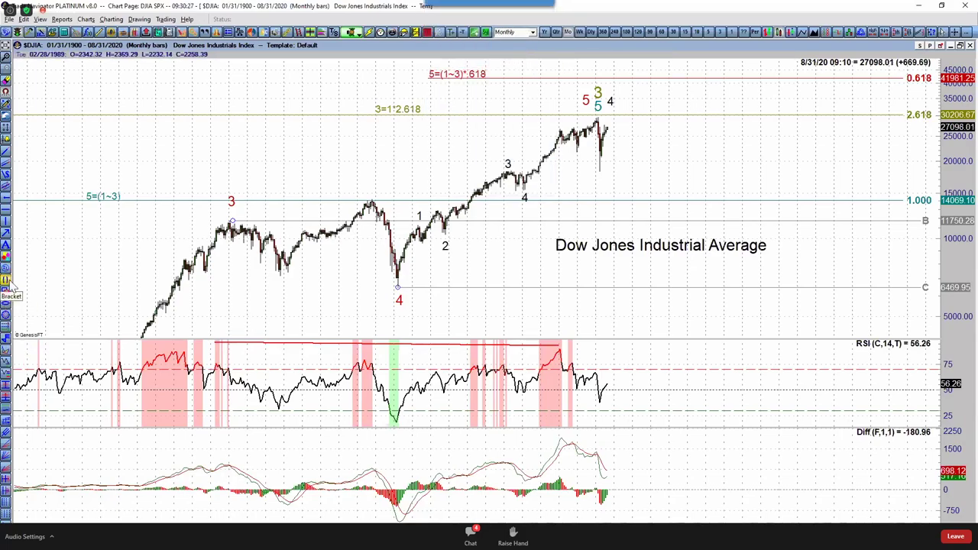
Step: Draw a Fibonacci extension from the burgundy 4 low through the black 3 peak to the August 2015 low, and align the black 4 label beneath that low
{"action": "left_click", "coordinate": [6, 374]}
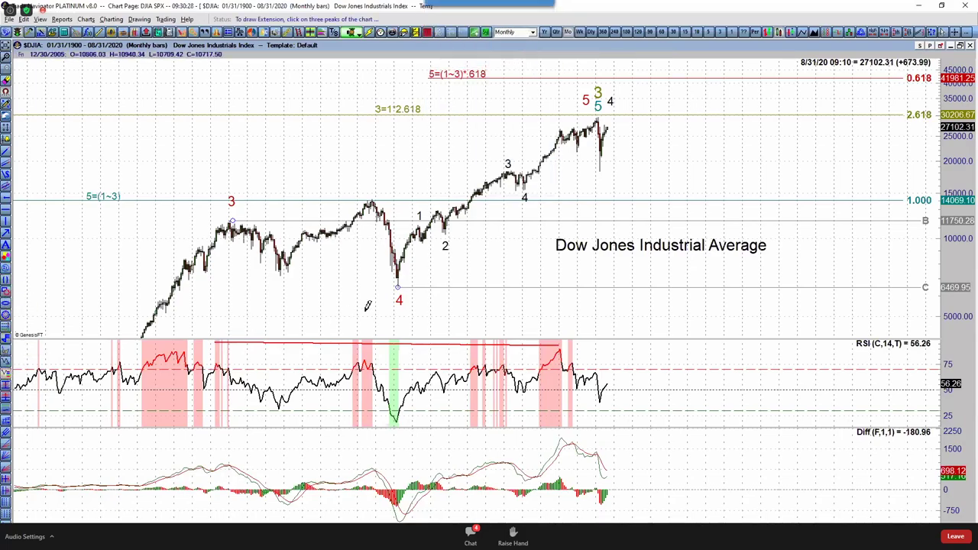
{"action": "left_click", "coordinate": [398, 288]}
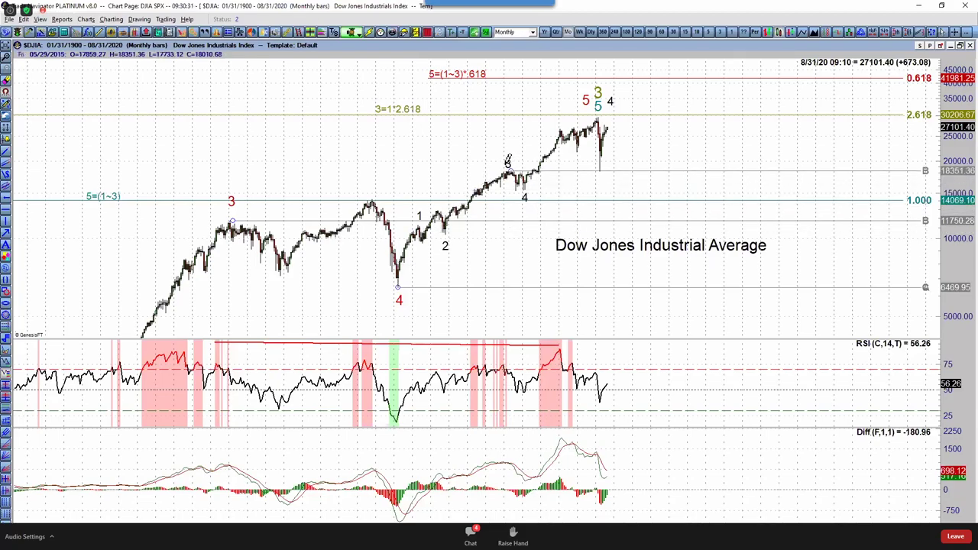
{"action": "left_click", "coordinate": [508, 170]}
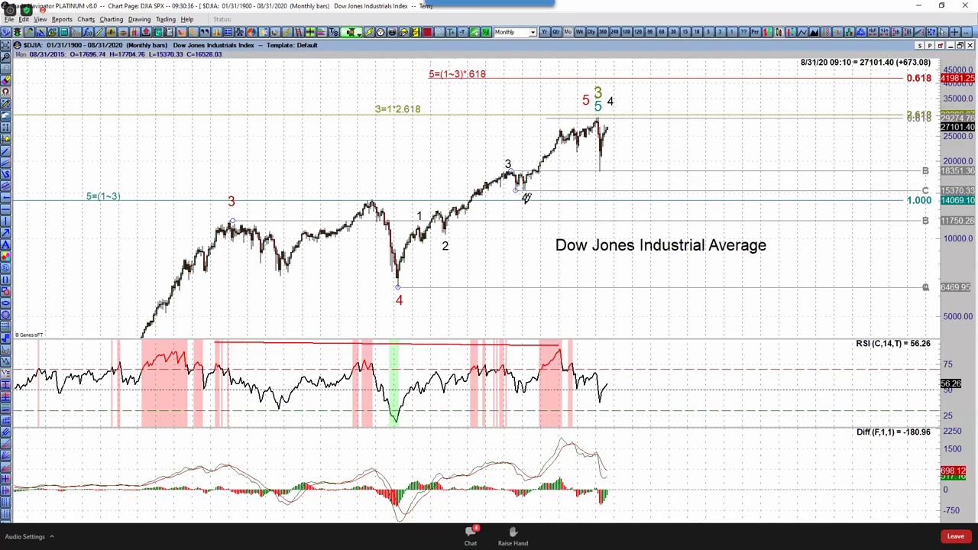
{"action": "left_click_drag", "start_coordinate": [525, 198], "coordinate": [514, 201]}
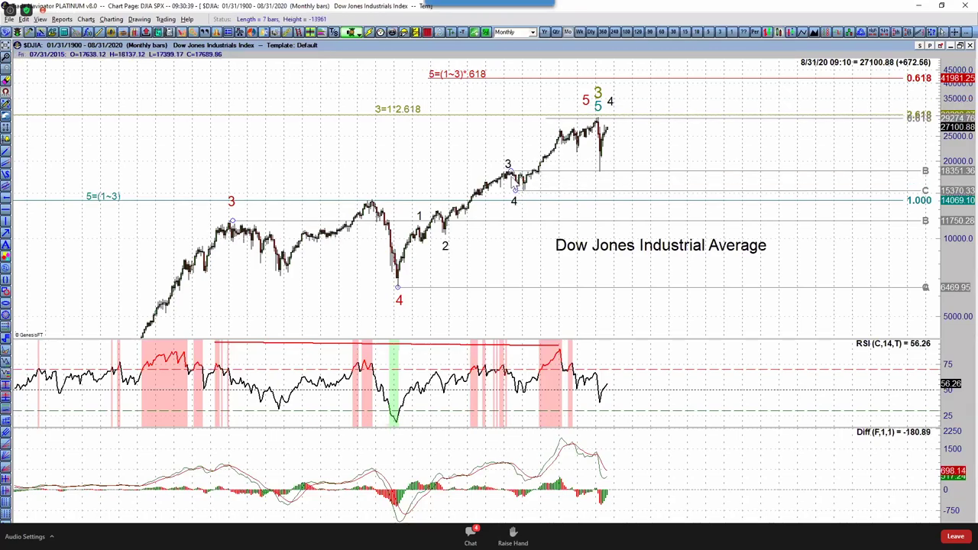
Step: Duplicate the black 3 label up near the 0.618 extension line and change the copy's text to 5=(1~3)*.618
{"action": "left_click_drag", "start_coordinate": [507, 165], "coordinate": [526, 123]}
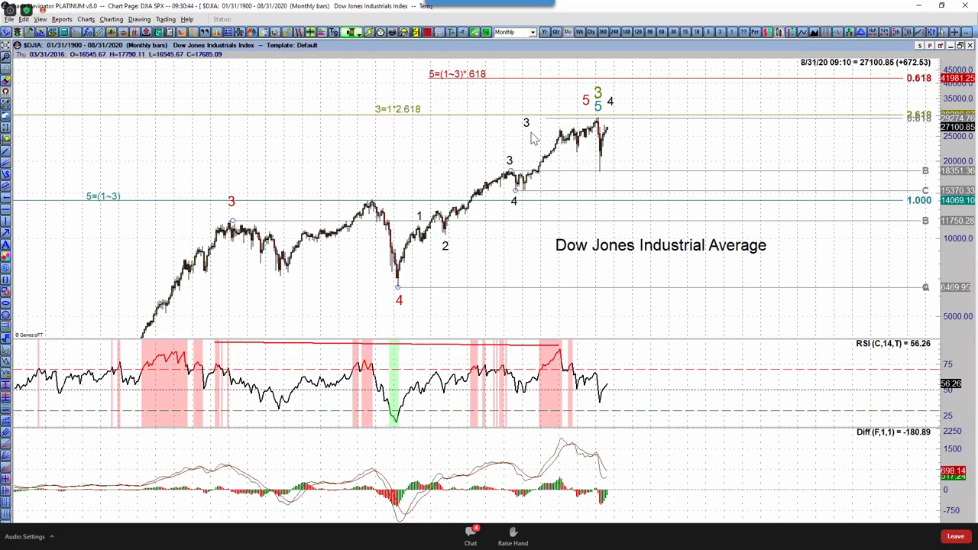
{"action": "left_click", "coordinate": [436, 265]}
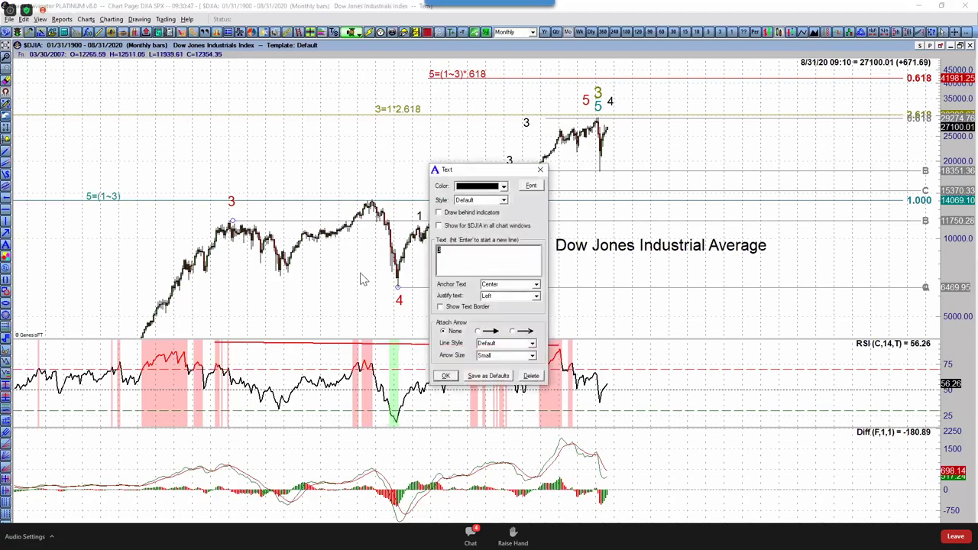
{"action": "type", "text": "5=(1~3)"}
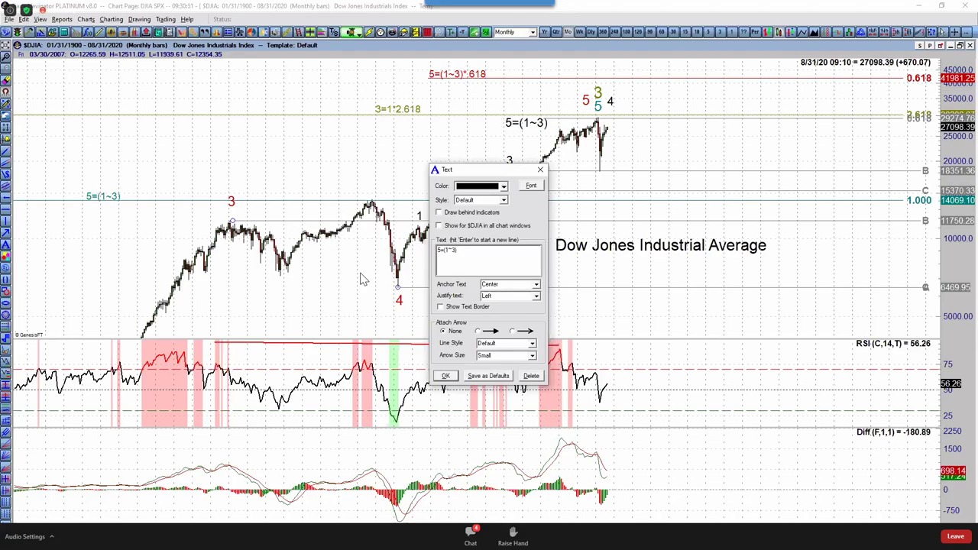
{"action": "type", "text": "*.618"}
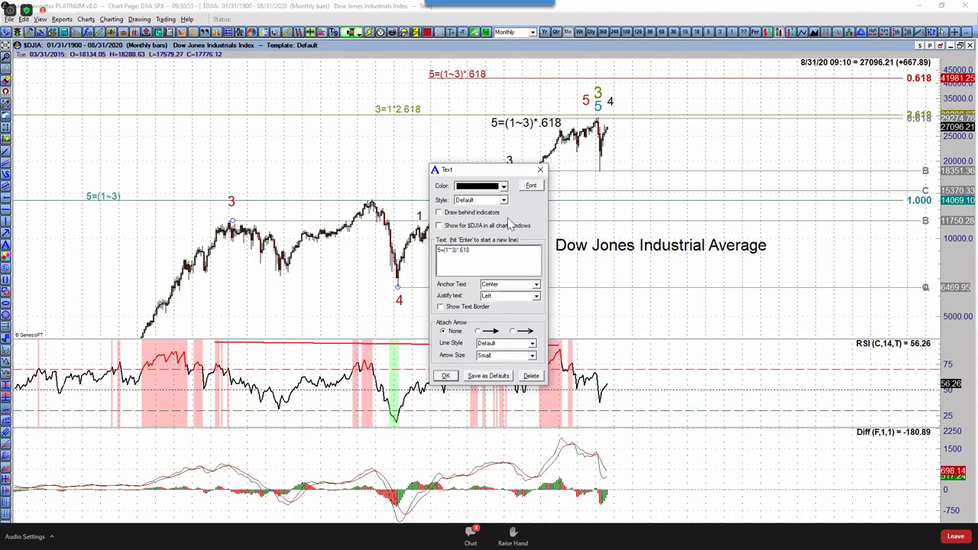
Step: Set the black 5=(1~3)*.618 label's font size to 16 and align it at the start of the grey 0.618 line
{"action": "left_click", "coordinate": [531, 187]}
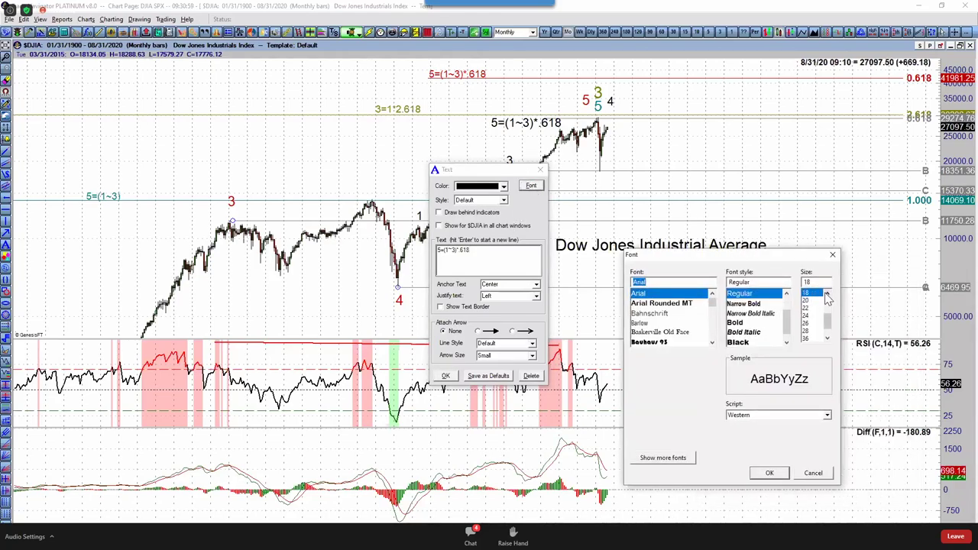
{"action": "left_click", "coordinate": [827, 295]}
{"action": "left_click", "coordinate": [827, 295]}
{"action": "left_click", "coordinate": [807, 300]}
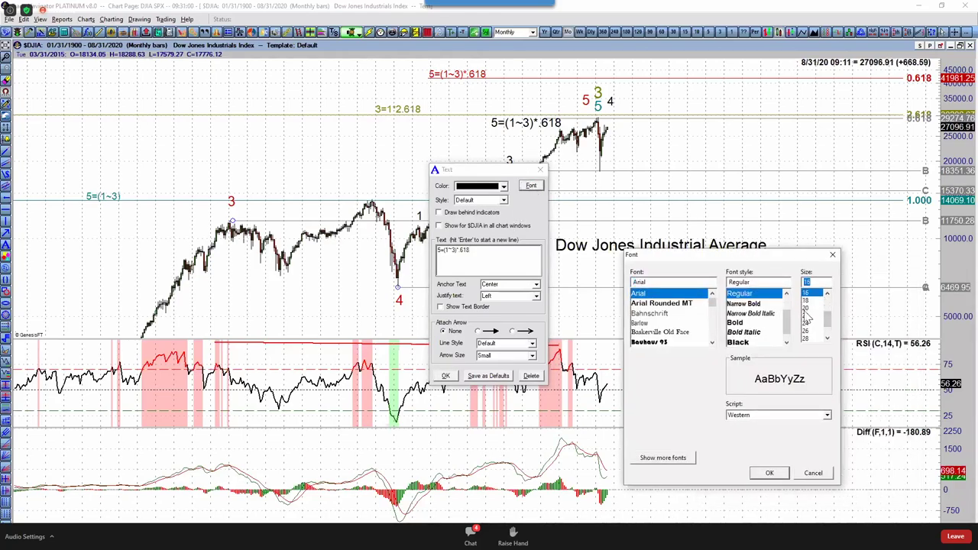
{"action": "left_click", "coordinate": [770, 473]}
{"action": "left_click_drag", "start_coordinate": [511, 127], "coordinate": [492, 124]}
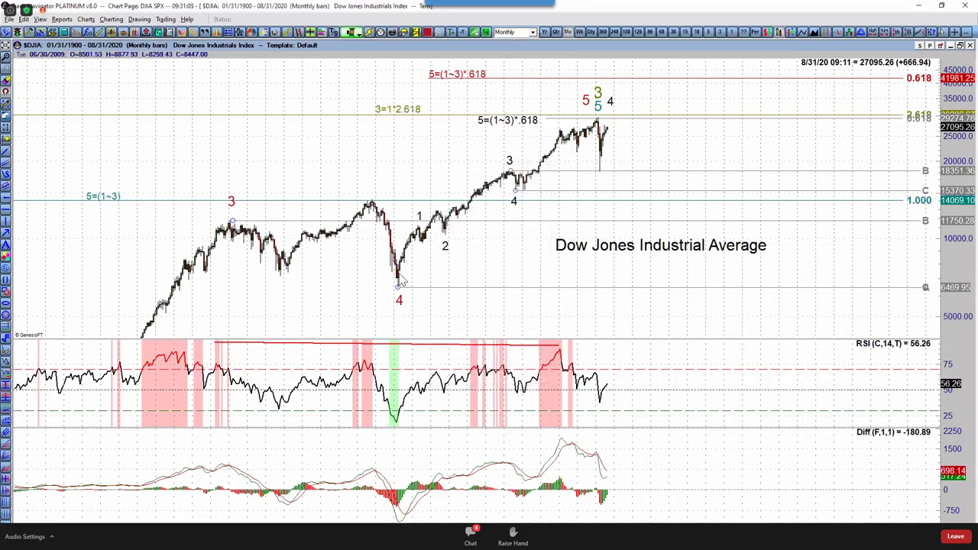
Step: Add the text label 2009 centred beneath the burgundy 4 at the low
{"action": "left_click", "coordinate": [5, 246]}
{"action": "left_click", "coordinate": [395, 309]}
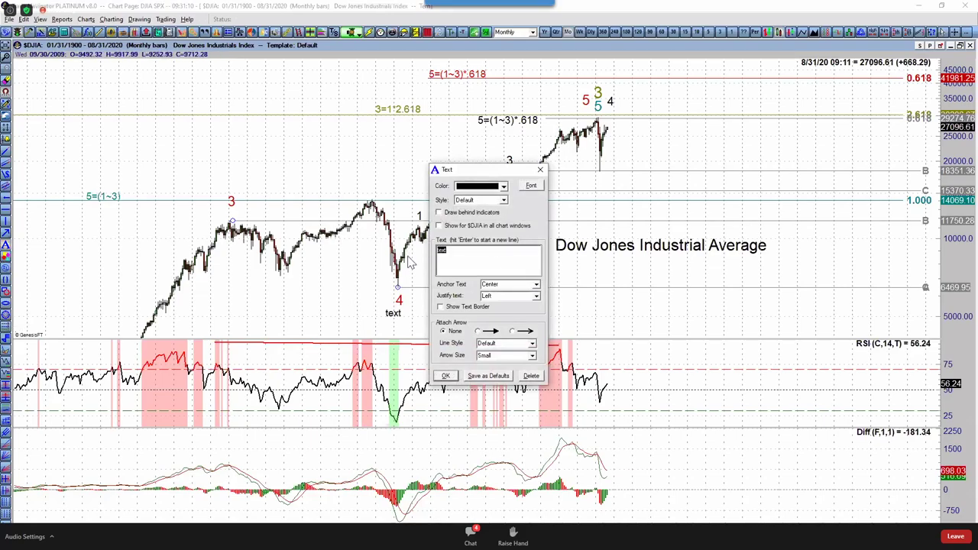
{"action": "type", "text": "2009"}
{"action": "left_click_drag", "start_coordinate": [390, 311], "coordinate": [396, 314]}
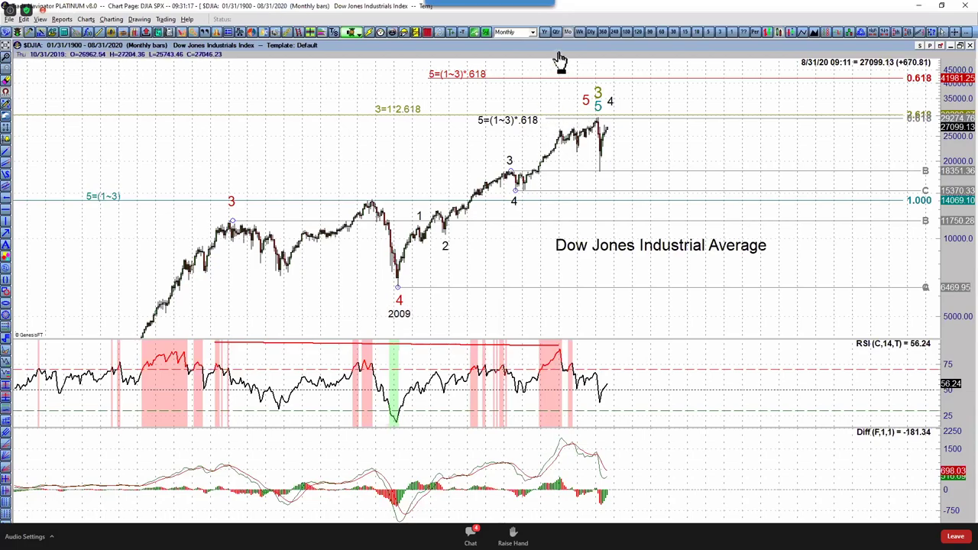
Step: Switch the chart to weekly bars, rescale prices to fit, and align the black 3 and 4 labels with the 2015 peak and August 2015 low
{"action": "left_click", "coordinate": [579, 32]}
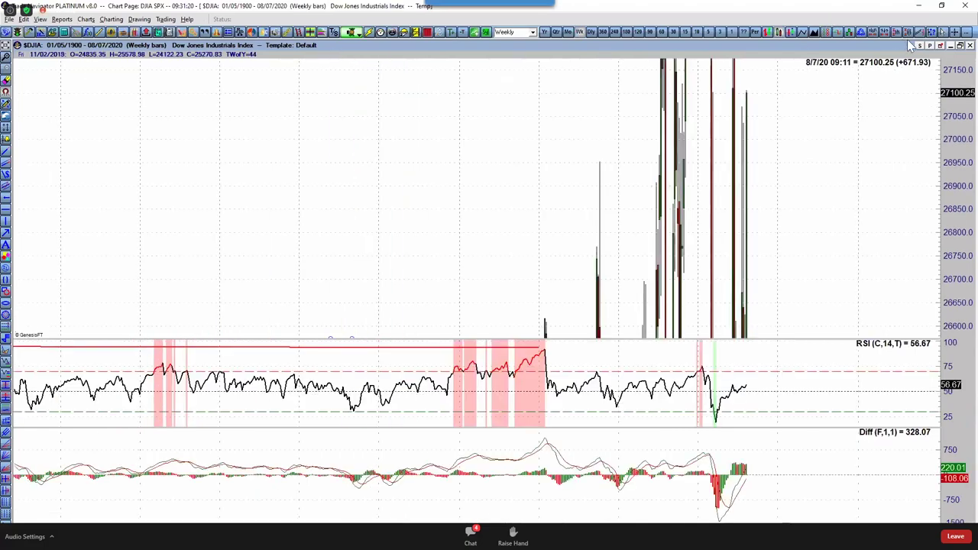
{"action": "left_click", "coordinate": [920, 33]}
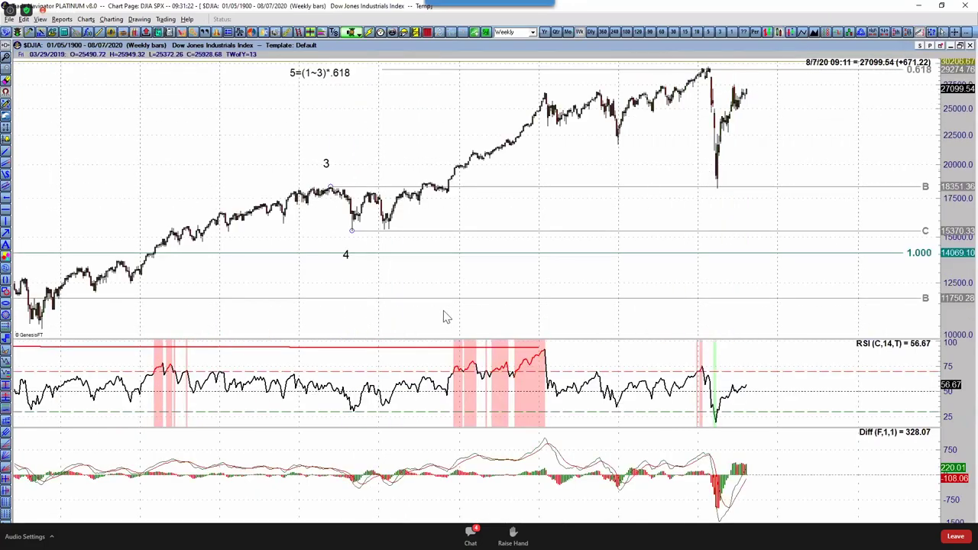
{"action": "left_click_drag", "start_coordinate": [472, 310], "coordinate": [499, 309]}
{"action": "left_click_drag", "start_coordinate": [354, 162], "coordinate": [362, 173]}
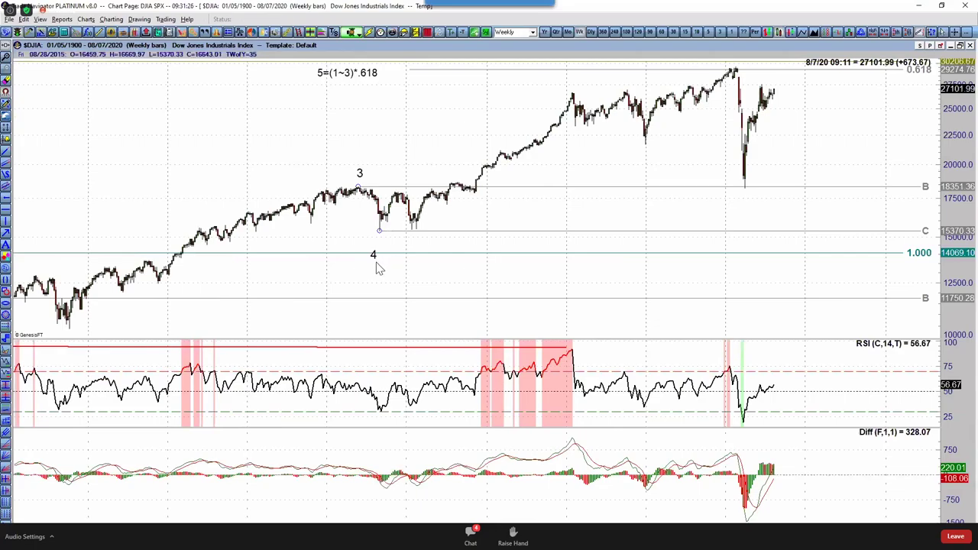
{"action": "left_click_drag", "start_coordinate": [375, 256], "coordinate": [385, 237]}
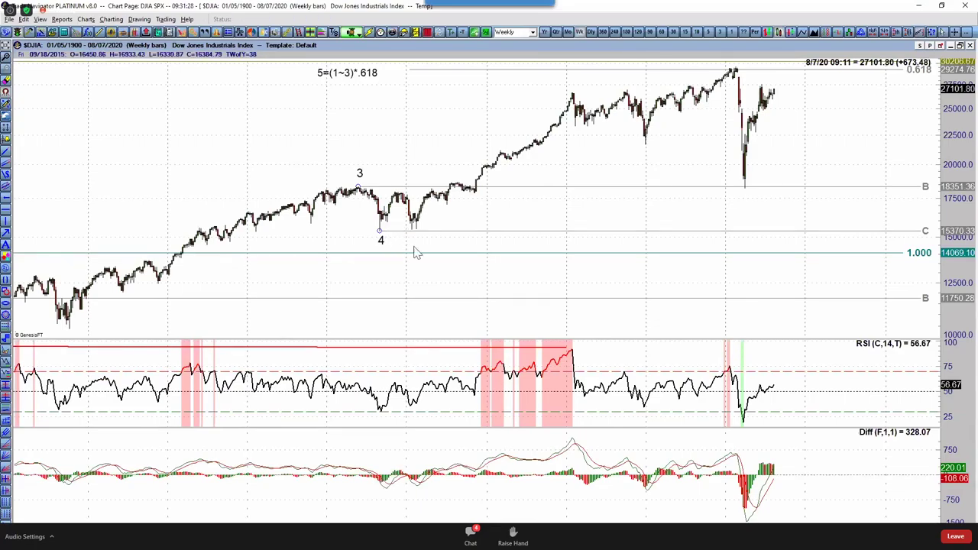
{"action": "left_click_drag", "start_coordinate": [439, 282], "coordinate": [438, 305]}
{"action": "left_click_drag", "start_coordinate": [378, 331], "coordinate": [373, 334]}
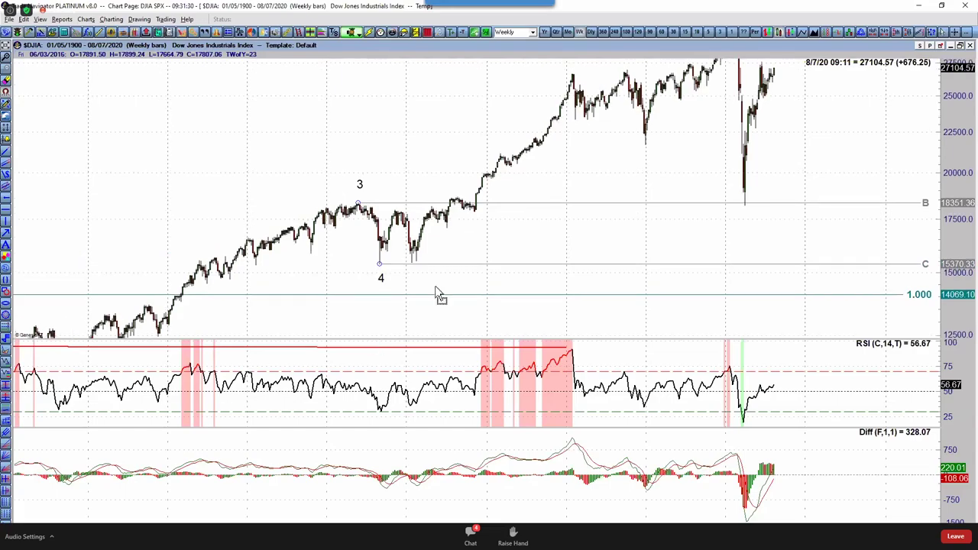
{"action": "left_click_drag", "start_coordinate": [527, 196], "coordinate": [501, 220]}
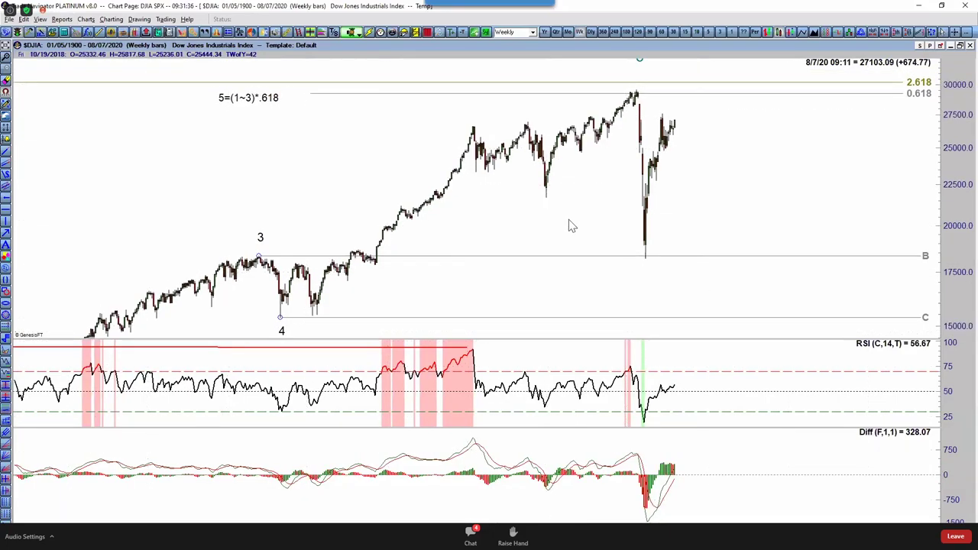
{"action": "left_click", "coordinate": [280, 327]}
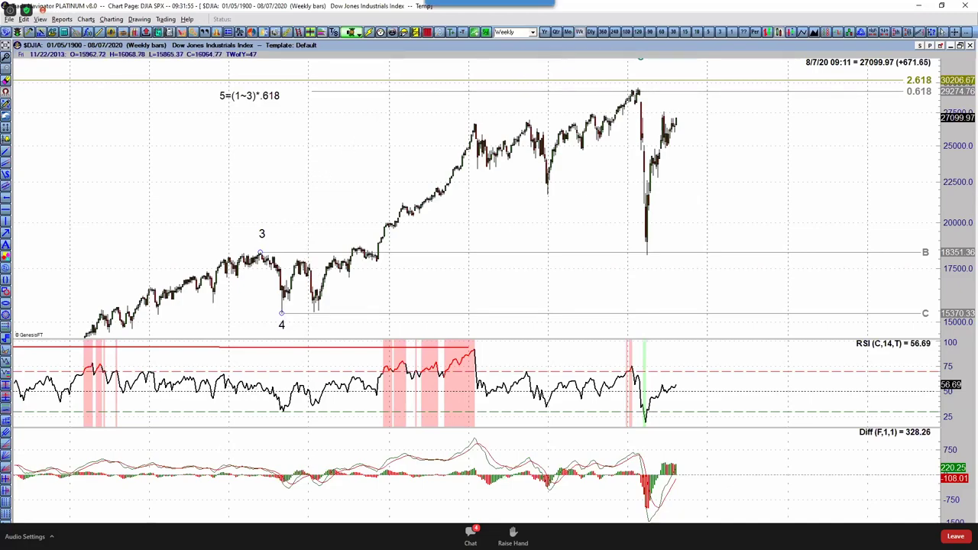
Step: On the annotated quarterly chart, duplicate the black = intermediate degree legend line beneath itself and change the copy to blue = minor degree
{"action": "key", "text": "q"}
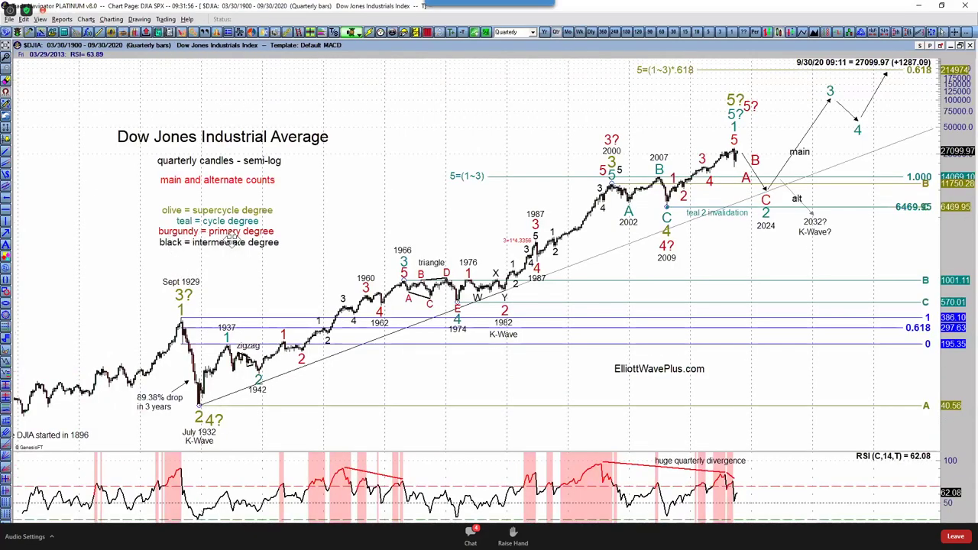
{"action": "mouse_move", "coordinate": [230, 245]}
{"action": "left_mouse_down"}
{"action": "mouse_move", "coordinate": [225, 229]}
{"action": "mouse_move", "coordinate": [230, 257]}
{"action": "left_mouse_up"}
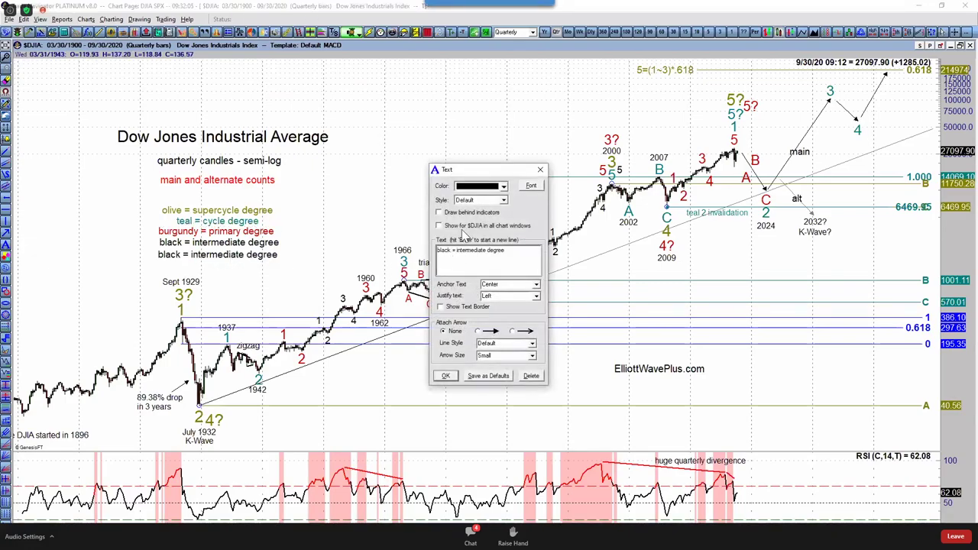
{"action": "key", "text": "BackSpace"}
{"action": "key", "text": "BackSpace"}
{"action": "key", "text": "BackSpace"}
{"action": "type", "text": "ue"}
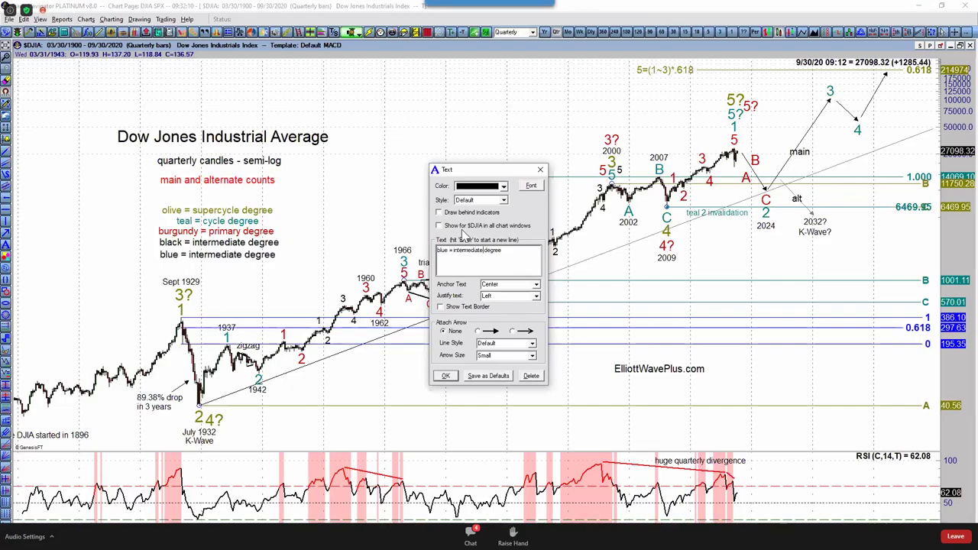
{"action": "key", "text": "BackSpace"}
{"action": "key", "text": "BackSpace"}
{"action": "key", "text": "BackSpace"}
{"action": "key", "text": "BackSpace"}
{"action": "key", "text": "BackSpace"}
{"action": "key", "text": "BackSpace"}
{"action": "key", "text": "BackSpace"}
{"action": "key", "text": "BackSpace"}
{"action": "key", "text": "BackSpace"}
{"action": "key", "text": "BackSpace"}
{"action": "key", "text": "BackSpace"}
{"action": "key", "text": "BackSpace"}
{"action": "key", "text": "BackSpace"}
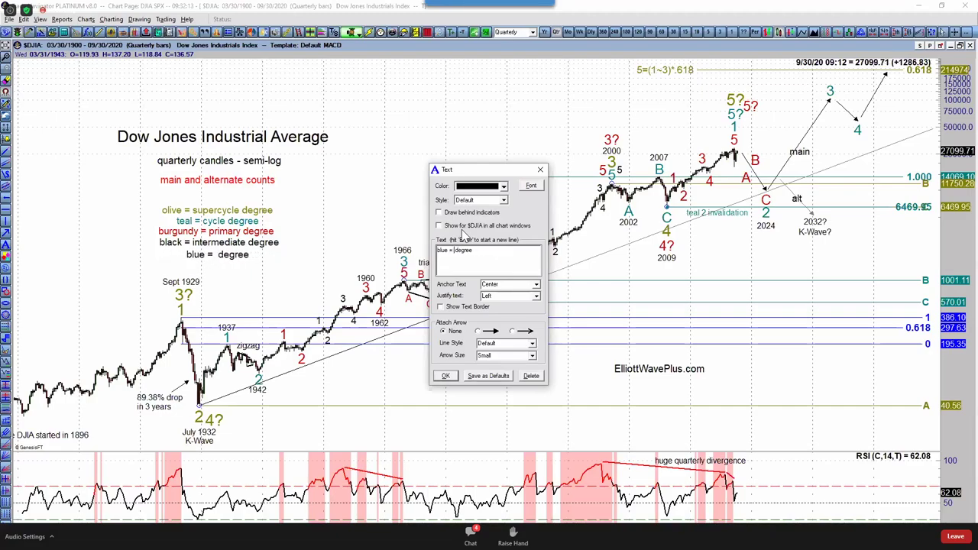
{"action": "type", "text": "minor"}
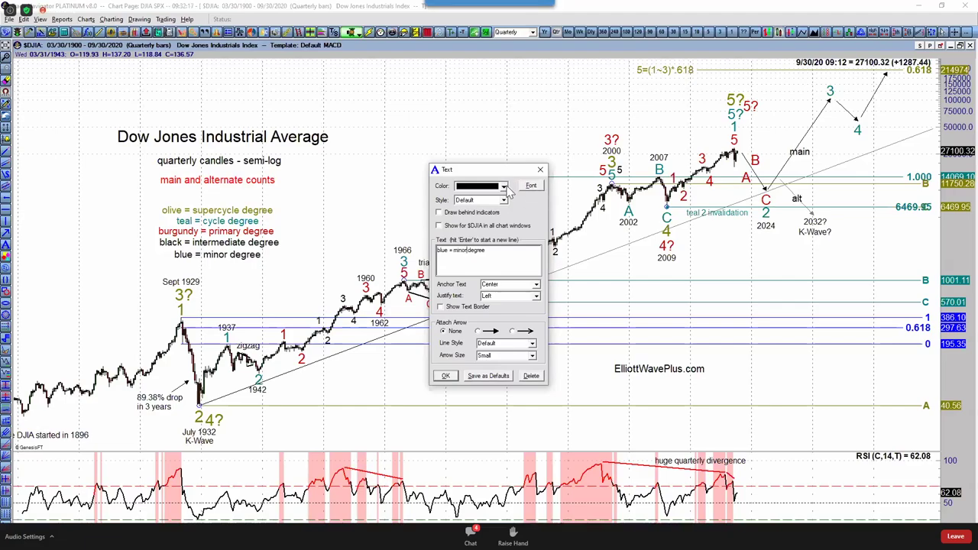
Step: Colour the minor degree legend line blue
{"action": "left_click", "coordinate": [504, 186]}
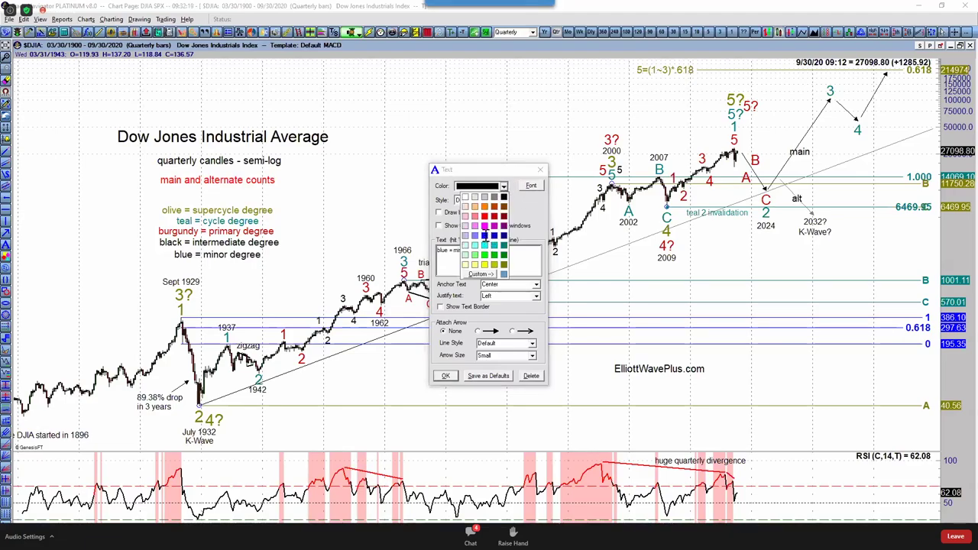
{"action": "left_click", "coordinate": [485, 236]}
{"action": "key", "text": "Return"}
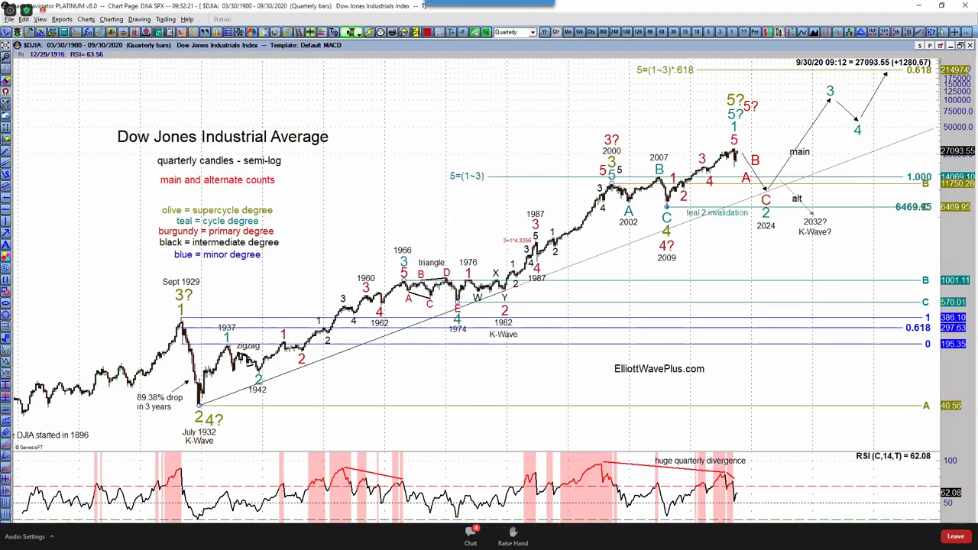
Step: Back on the weekly chart, duplicate the black 4 label above the late 2015 peak and make the copy a blue 1
{"action": "key", "text": "ctrl+Tab"}
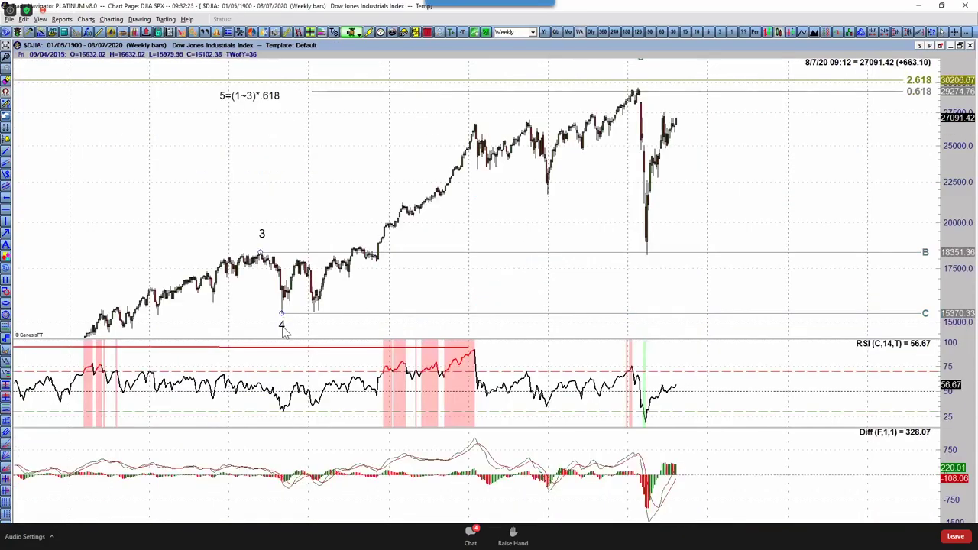
{"action": "left_click_drag", "start_coordinate": [282, 324], "coordinate": [303, 253]}
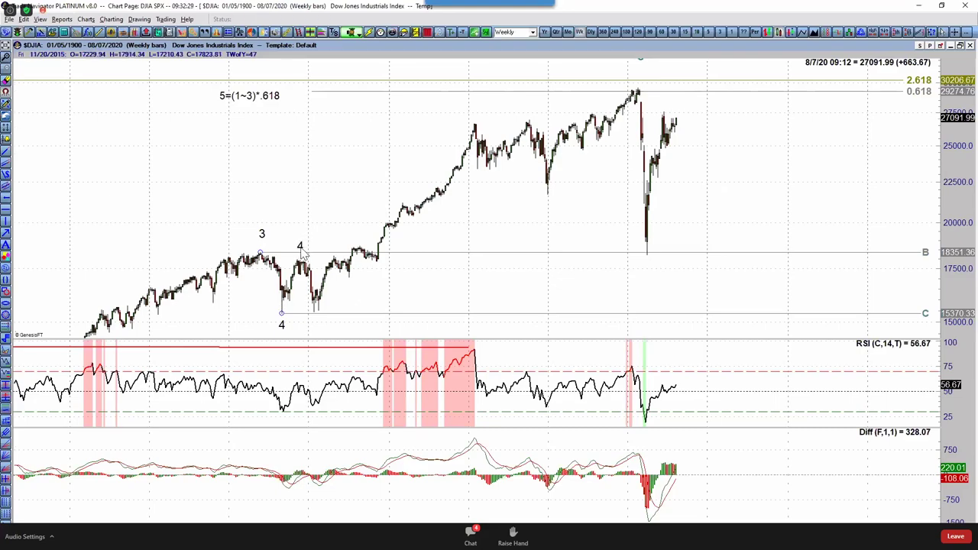
{"action": "left_click", "coordinate": [432, 250]}
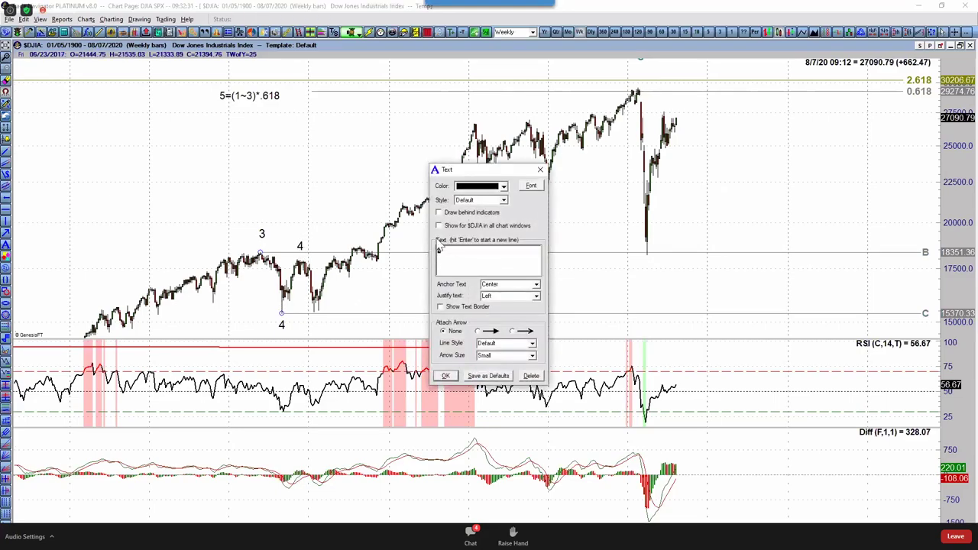
{"action": "left_click", "coordinate": [503, 187]}
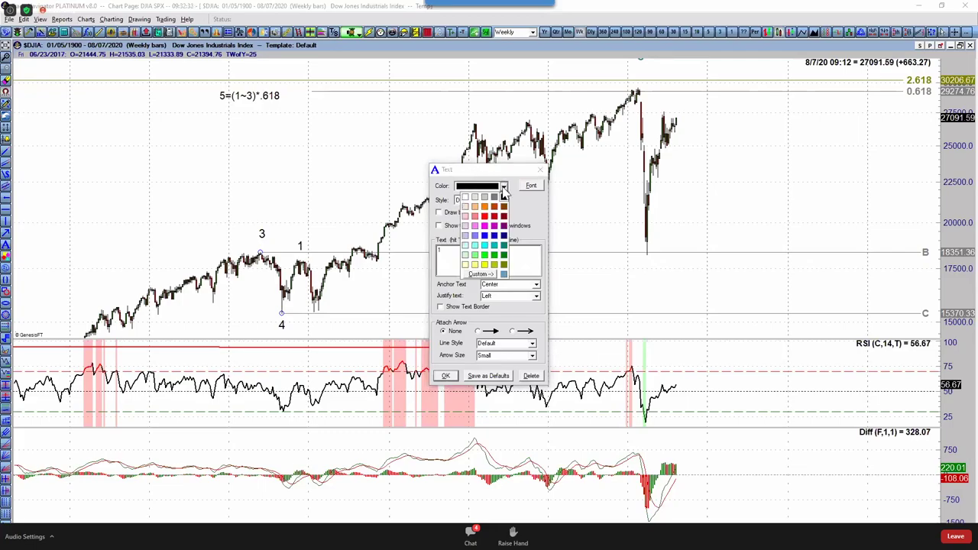
{"action": "left_click", "coordinate": [485, 236]}
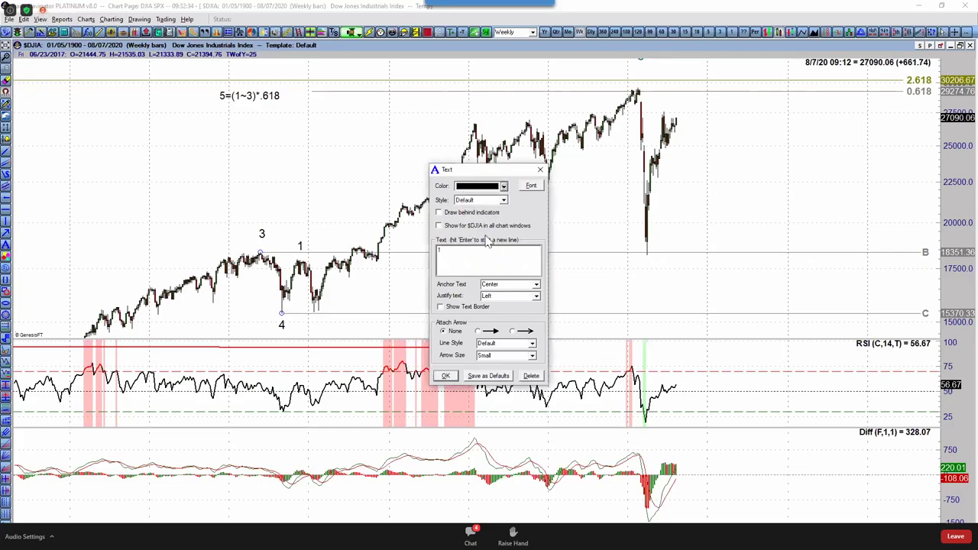
Step: Set the blue 1 label's font size to 16
{"action": "left_click", "coordinate": [531, 186]}
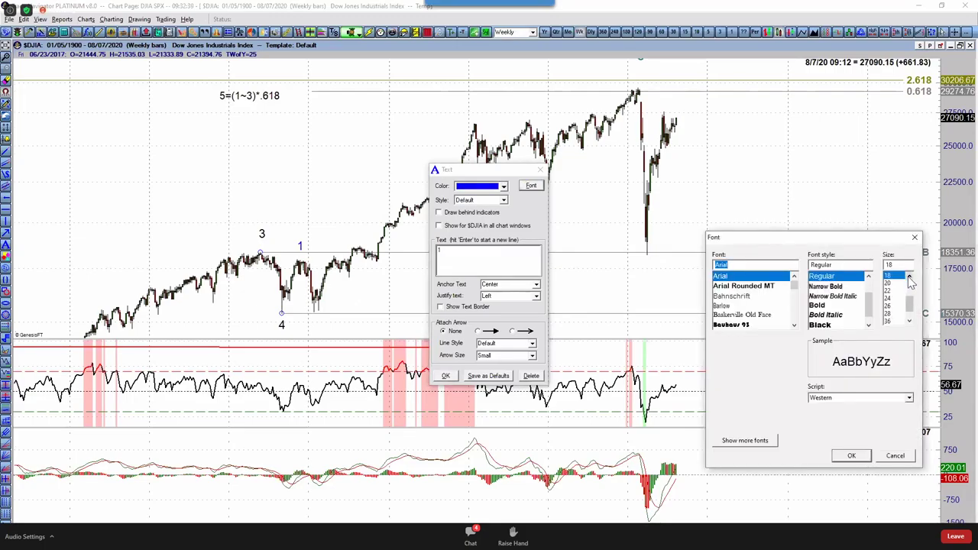
{"action": "left_click", "coordinate": [910, 277]}
{"action": "left_click", "coordinate": [890, 275]}
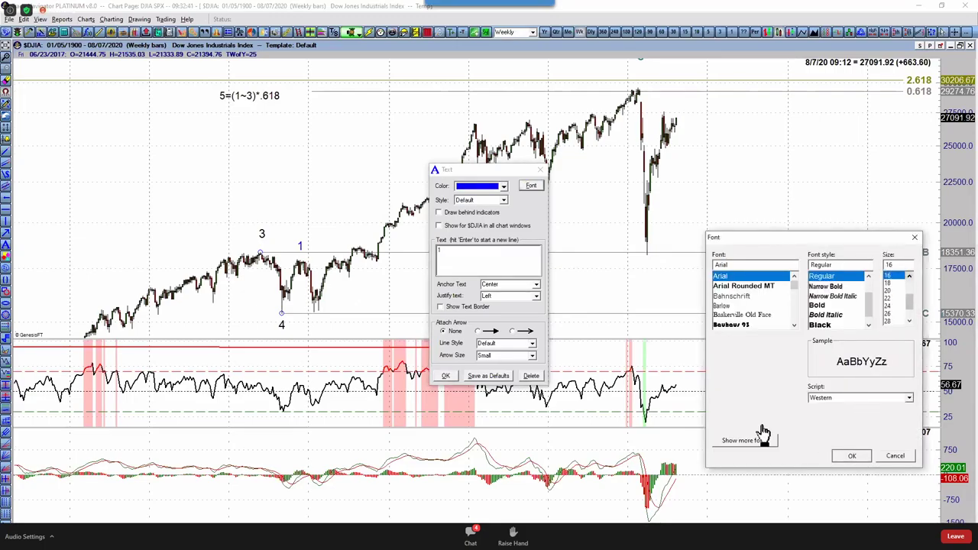
Step: Apply 16-point Arial to the blue wave 1 label and copy it below the early-2016 low as label 2
{"action": "left_click", "coordinate": [851, 455]}
{"action": "left_click", "coordinate": [451, 376]}
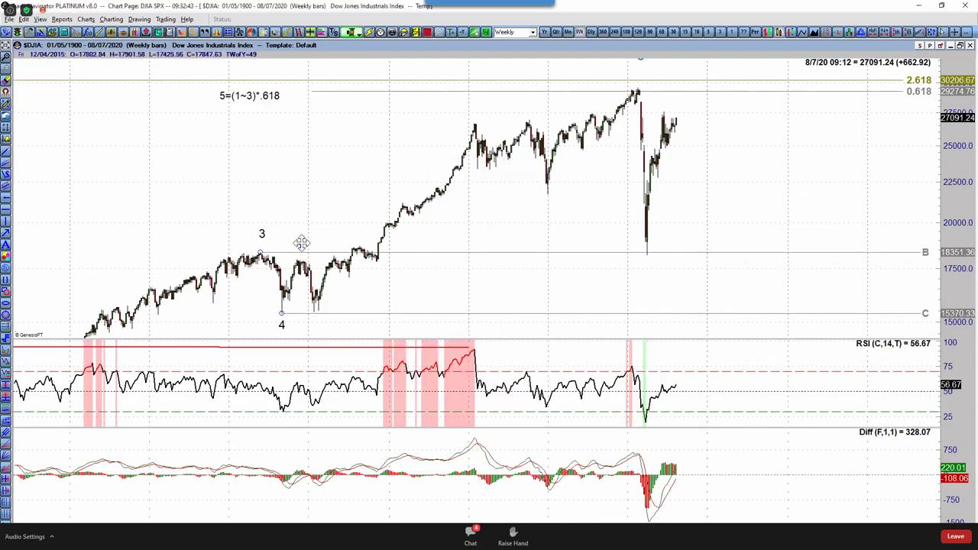
{"action": "left_click_drag", "start_coordinate": [299, 230], "coordinate": [314, 324]}
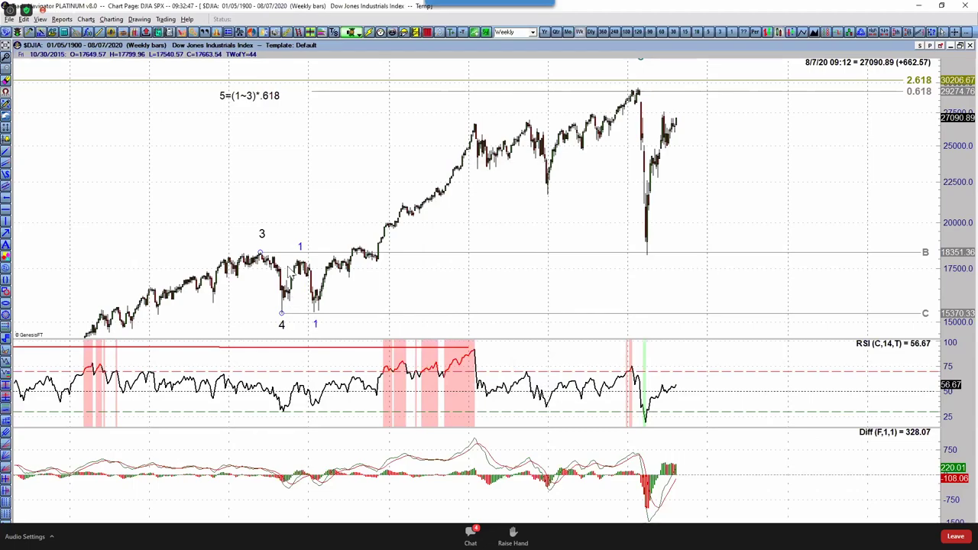
{"action": "double_click", "coordinate": [315, 324]}
{"action": "left_click_drag", "start_coordinate": [454, 265], "coordinate": [425, 261]}
{"action": "type", "text": "2"}
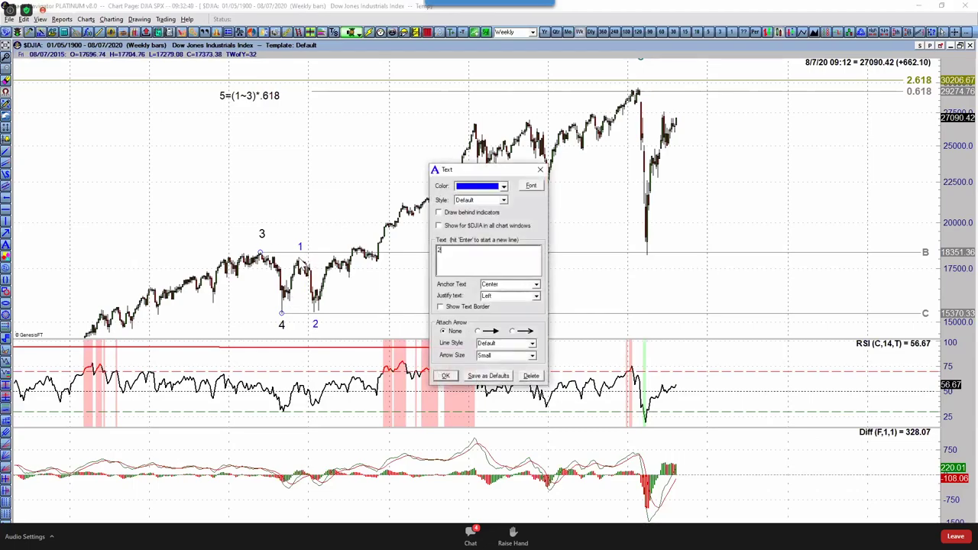
{"action": "left_click", "coordinate": [303, 246]}
Step: Copy the blue wave 1 label above the January 2018 peak and change its text to 3
{"action": "left_click_drag", "start_coordinate": [299, 246], "coordinate": [475, 113]}
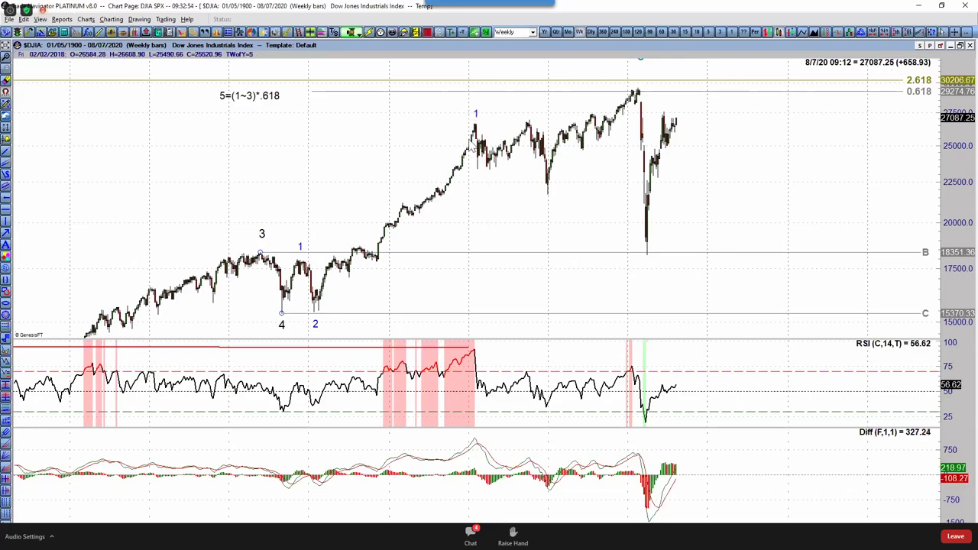
{"action": "left_click", "coordinate": [529, 308]}
{"action": "left_click", "coordinate": [445, 375]}
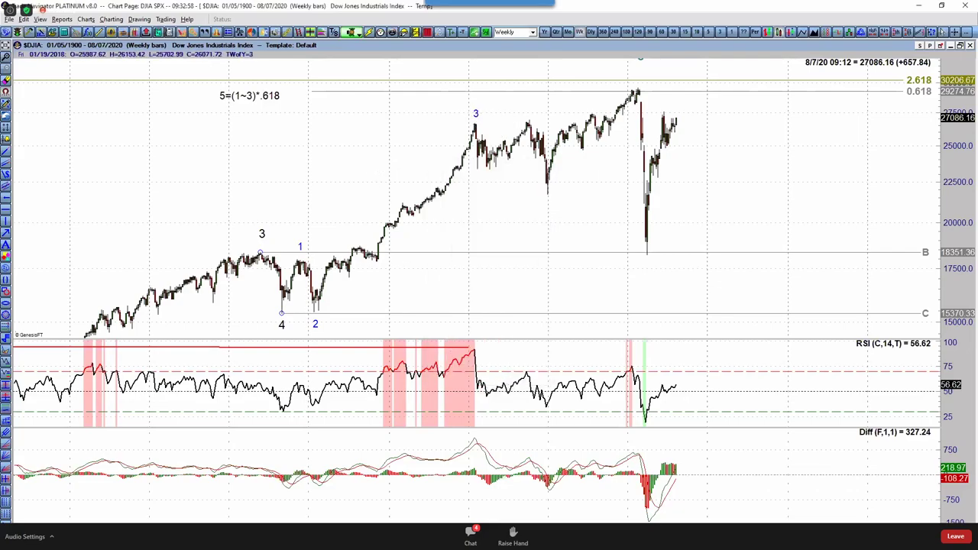
Step: Copy the blue wave 3 label below the December 2018 low and change its text to 4
{"action": "left_click_drag", "start_coordinate": [476, 113], "coordinate": [547, 198]}
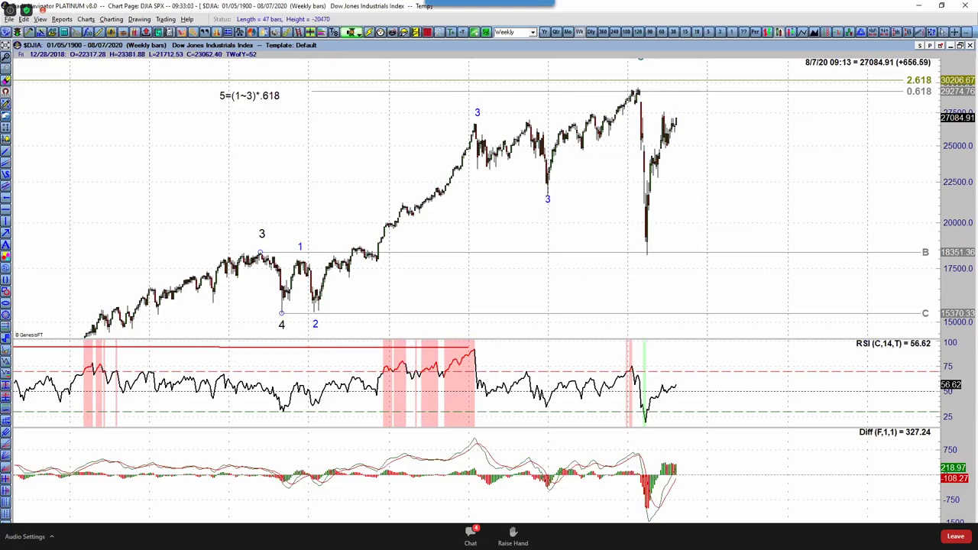
{"action": "double_click", "coordinate": [549, 208]}
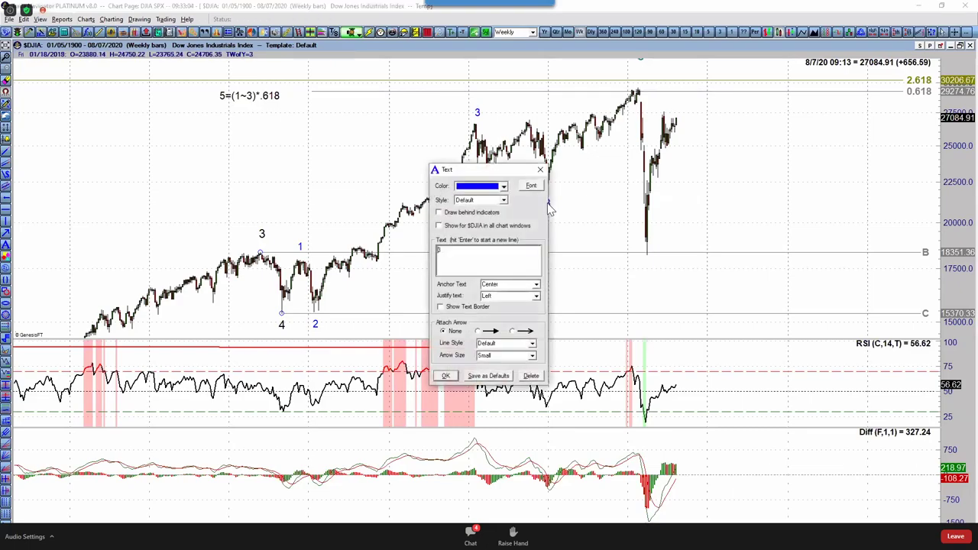
{"action": "type", "text": "4"}
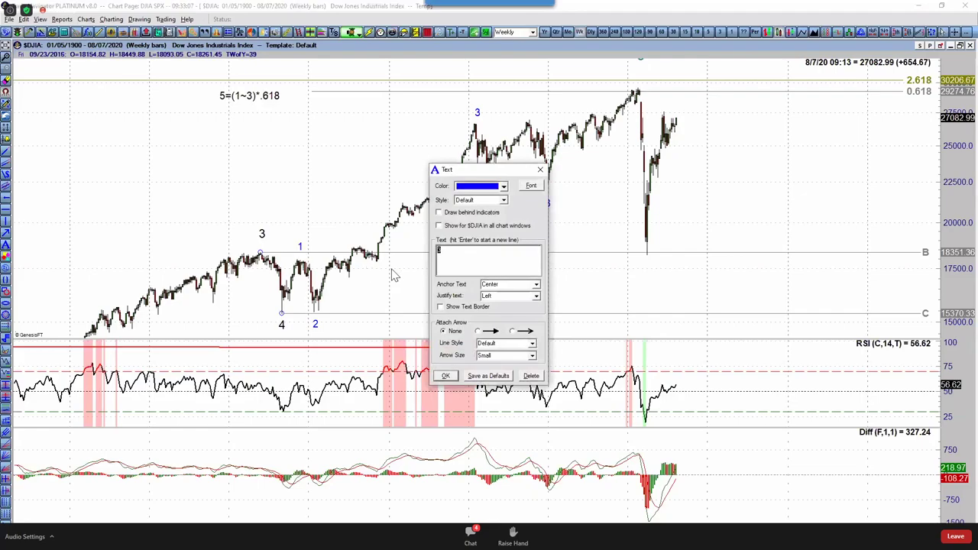
{"action": "left_click", "coordinate": [593, 205]}
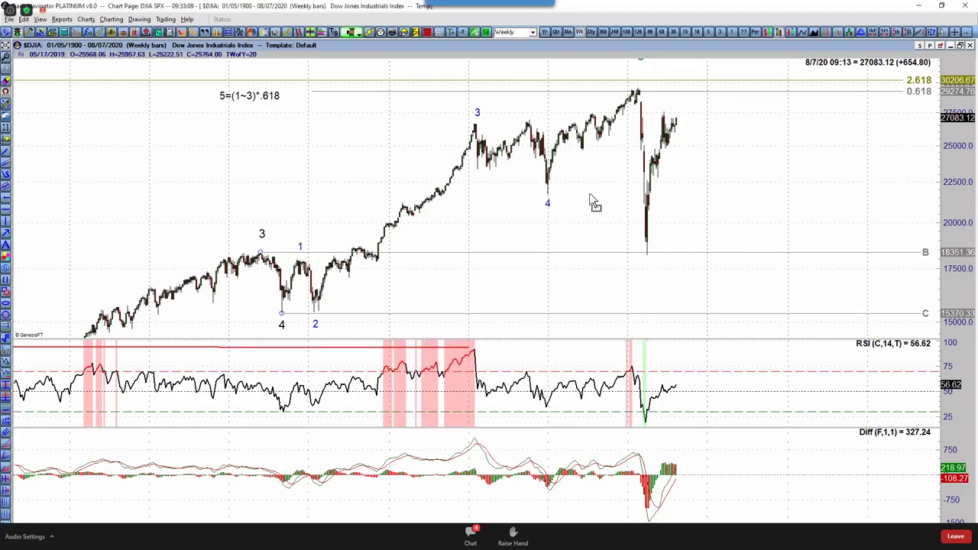
Step: Gather the teal 5, olive 3 and red 5 wave labels just above the February 2020 peak
{"action": "key", "text": "Down"}
{"action": "key", "text": "Down"}
{"action": "left_click_drag", "start_coordinate": [584, 199], "coordinate": [595, 226]}
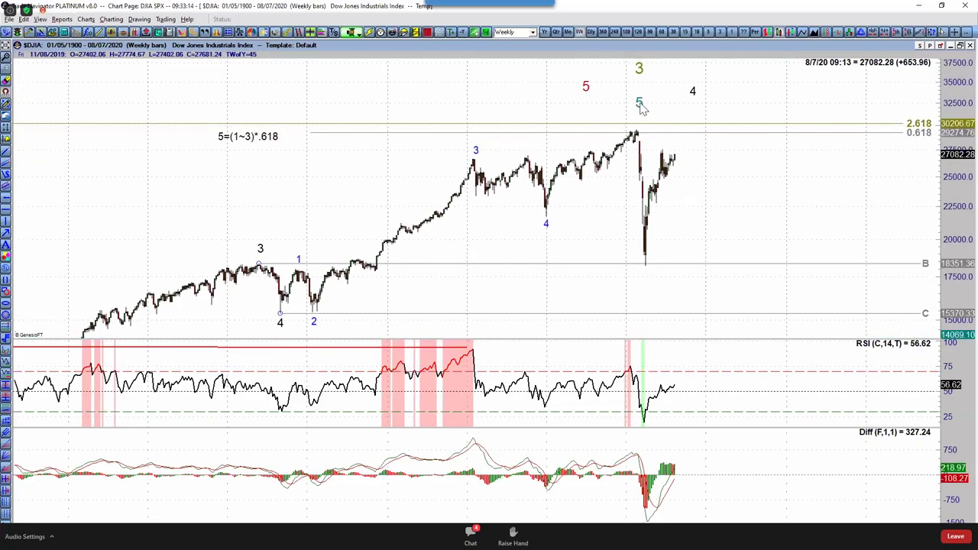
{"action": "left_click_drag", "start_coordinate": [641, 103], "coordinate": [636, 114]}
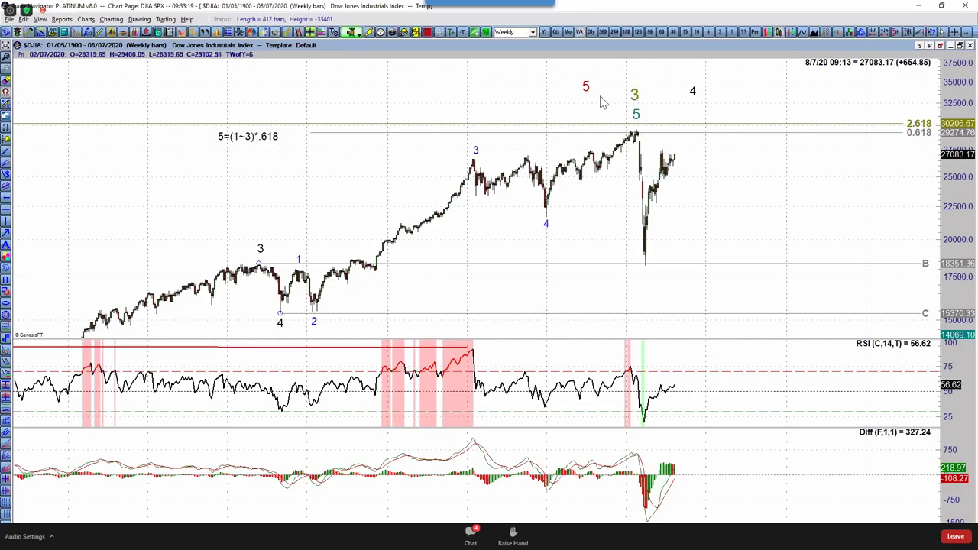
{"action": "left_click_drag", "start_coordinate": [586, 87], "coordinate": [634, 101]}
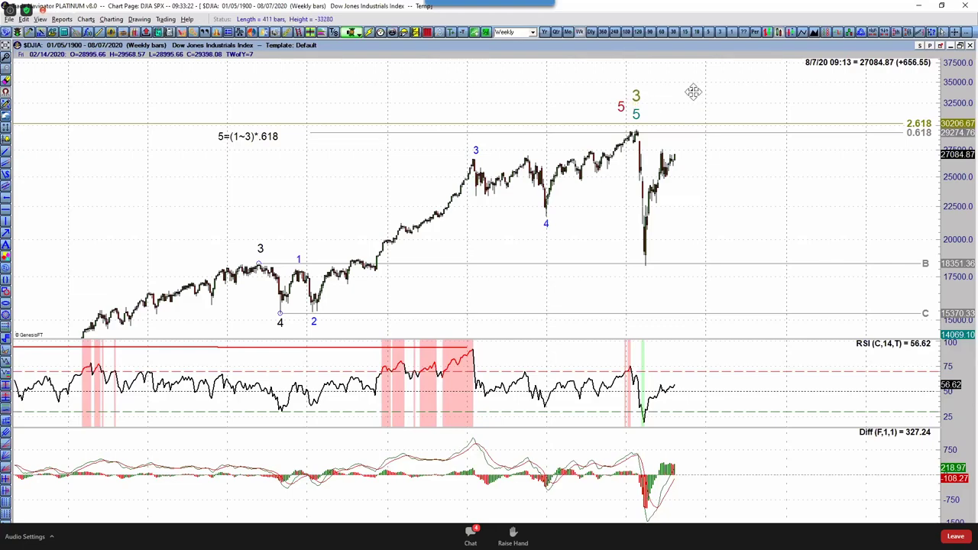
Step: Move the black wave 4 label beside the labels at the February 2020 peak and change its text to 5
{"action": "left_click_drag", "start_coordinate": [692, 92], "coordinate": [650, 107]}
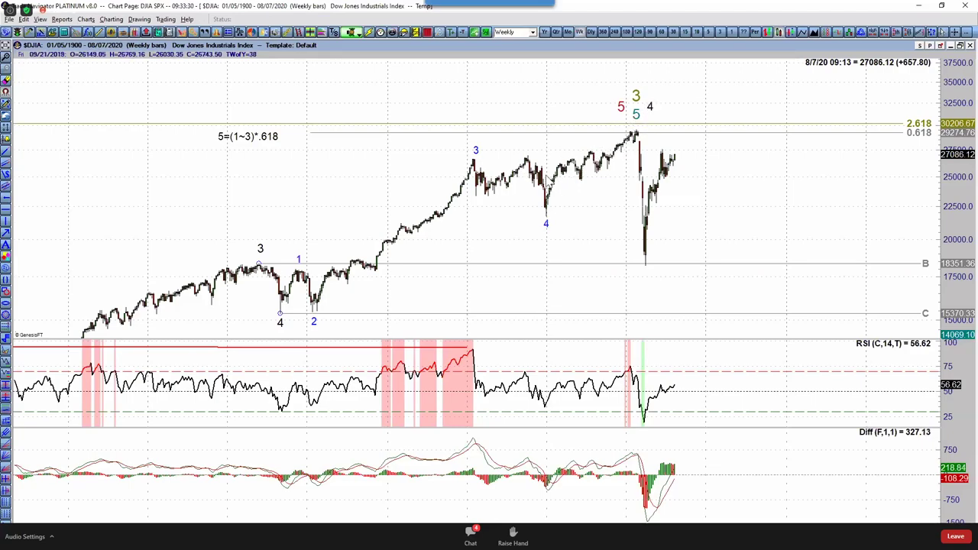
{"action": "double_click", "coordinate": [546, 223]}
{"action": "type", "text": "5"}
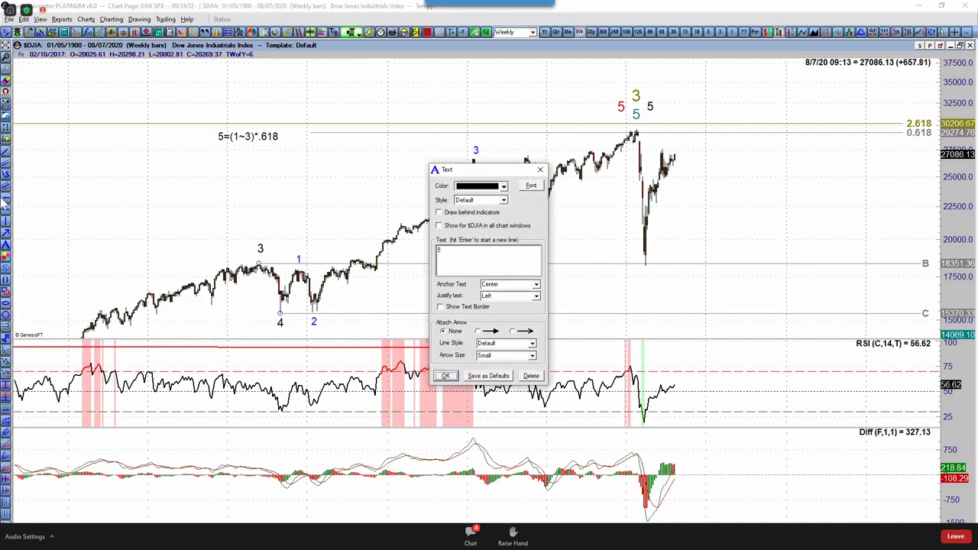
{"action": "left_click", "coordinate": [446, 375]}
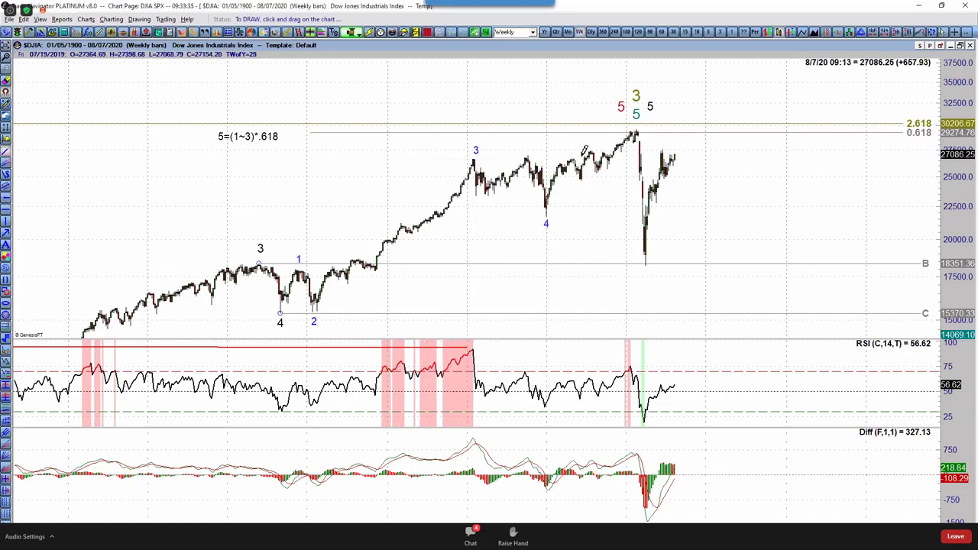
Step: Draw two short trendlines along the lows and highs of the mid-2019 consolidation
{"action": "left_click_drag", "start_coordinate": [581, 181], "coordinate": [601, 171]}
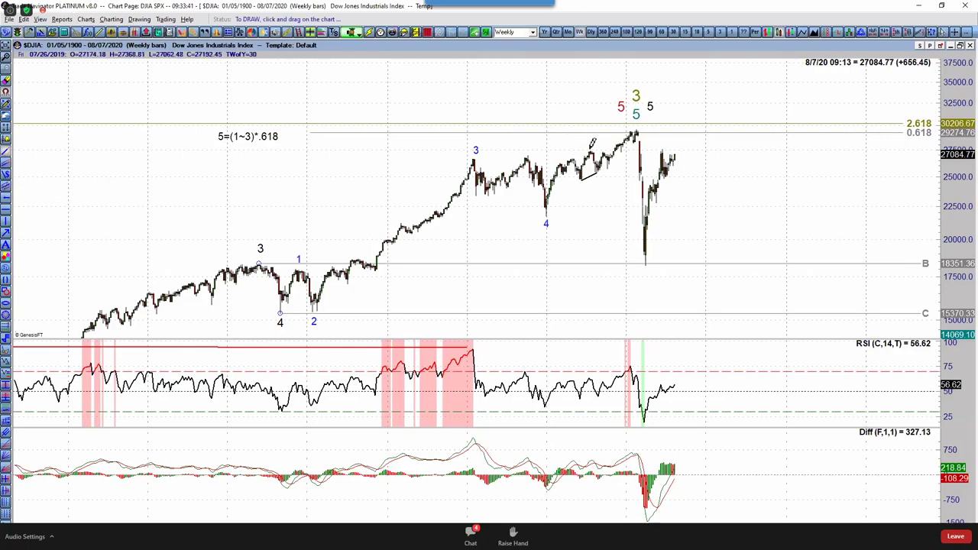
{"action": "left_click_drag", "start_coordinate": [591, 150], "coordinate": [602, 150]}
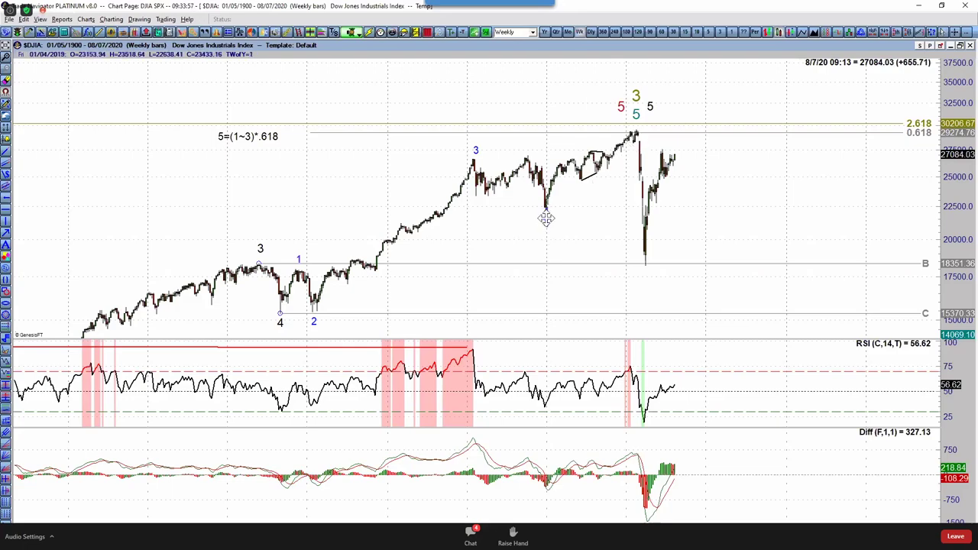
Step: Copy the blue wave 4 label beside the black 5 at the February 2020 peak and change its text to 5
{"action": "left_click_drag", "start_coordinate": [546, 219], "coordinate": [621, 135]}
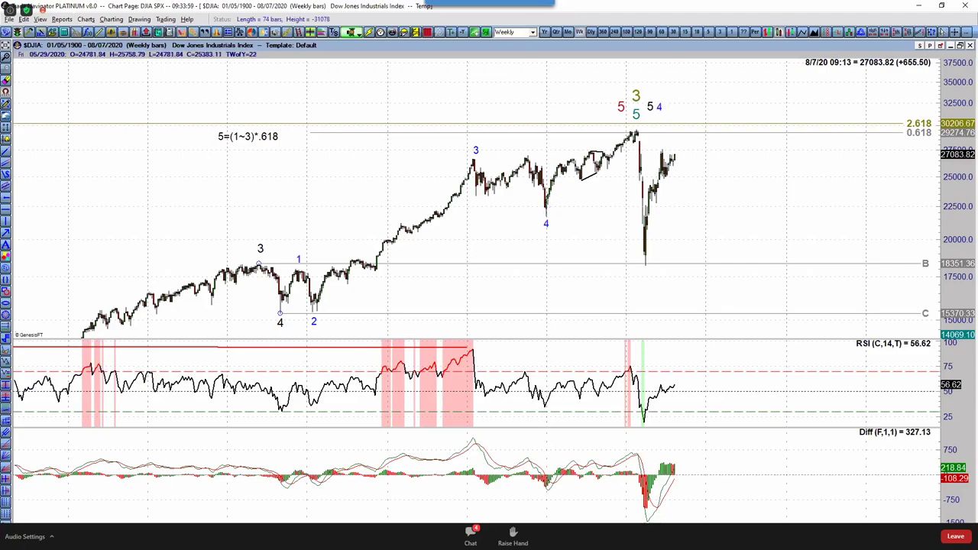
{"action": "left_click_drag", "start_coordinate": [660, 107], "coordinate": [661, 107]}
{"action": "double_click", "coordinate": [662, 108]}
{"action": "type", "text": "5"}
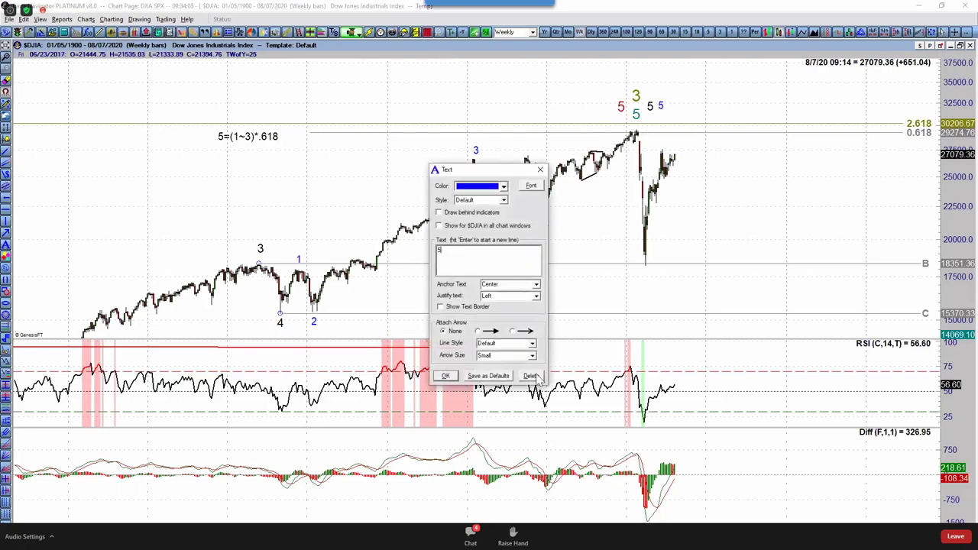
{"action": "key", "text": "Return"}
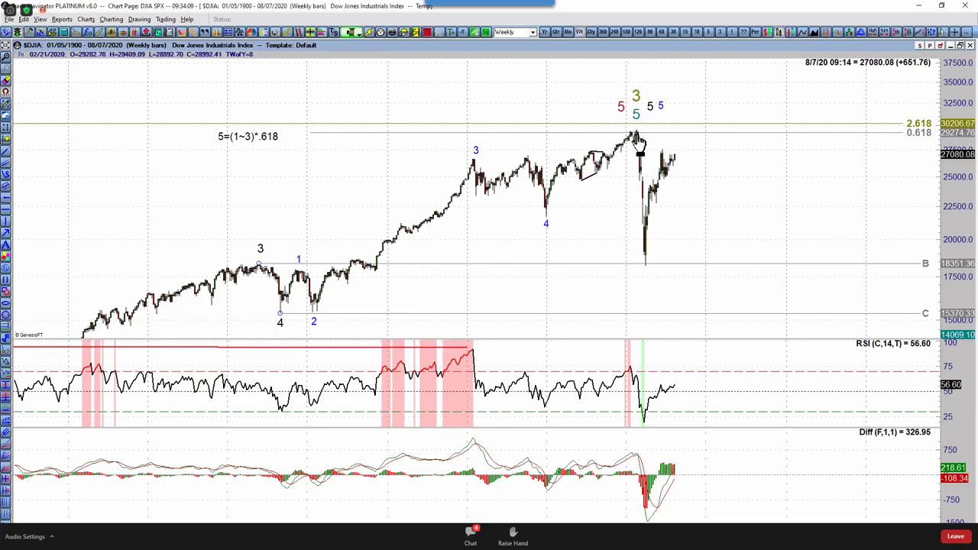
Step: Move the black 5=(1~3)*.618 label nearer its projection line and the olive 3=1*2.618 label along its line closer to recent prices
{"action": "left_click_drag", "start_coordinate": [263, 136], "coordinate": [286, 137]}
{"action": "left_click_drag", "start_coordinate": [519, 240], "coordinate": [931, 240]}
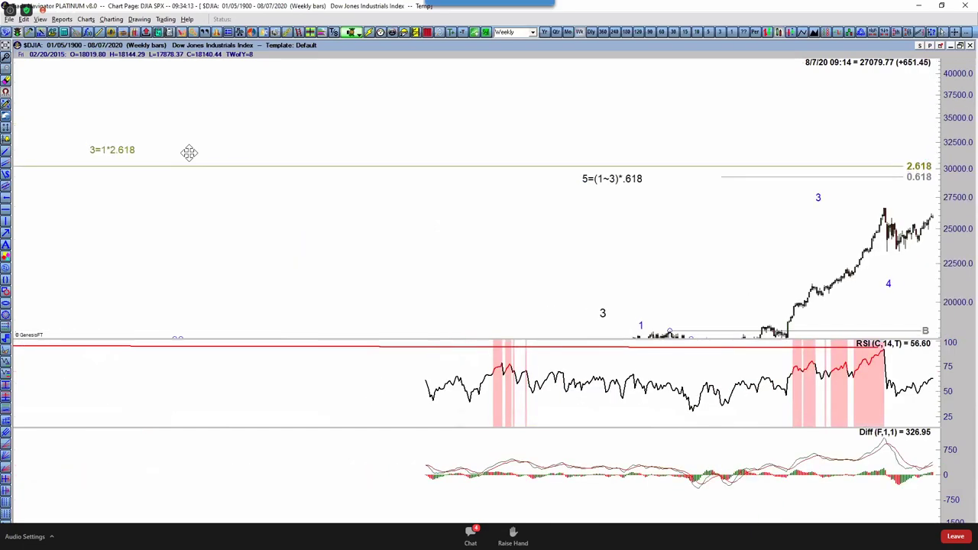
{"action": "left_click_drag", "start_coordinate": [189, 152], "coordinate": [843, 161]}
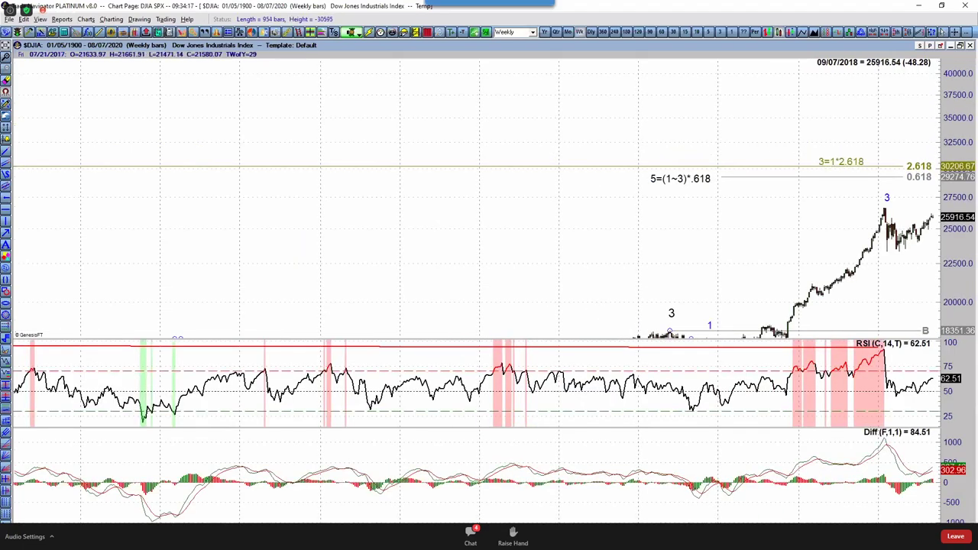
Step: Shift the red 5=(1~3)*.618 label slightly along the red 0.618 projection line, keeping it just above the line
{"action": "scroll", "coordinate": [692, 222], "scroll_direction": "up", "scroll_amount": 1}
{"action": "left_click_drag", "start_coordinate": [698, 208], "coordinate": [422, 344]}
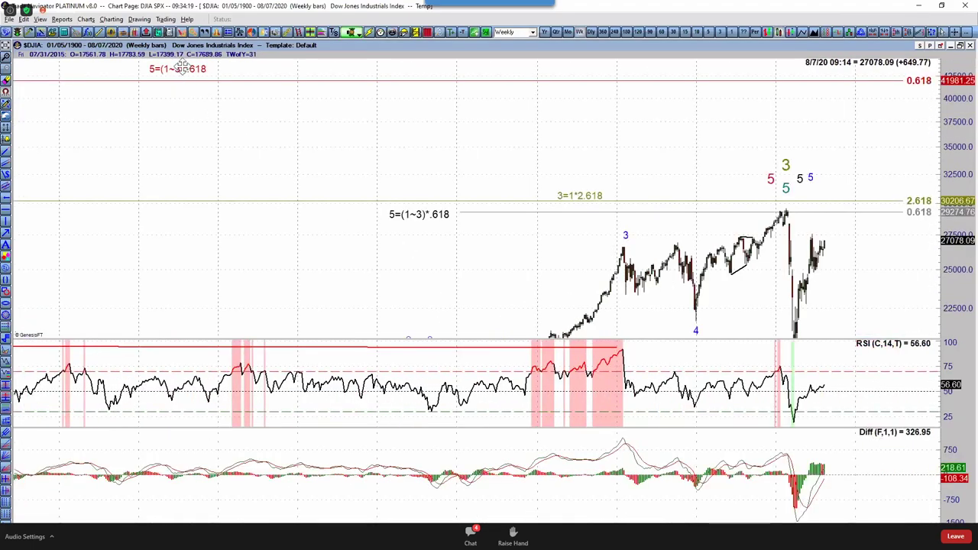
{"action": "left_click_drag", "start_coordinate": [181, 68], "coordinate": [209, 73]}
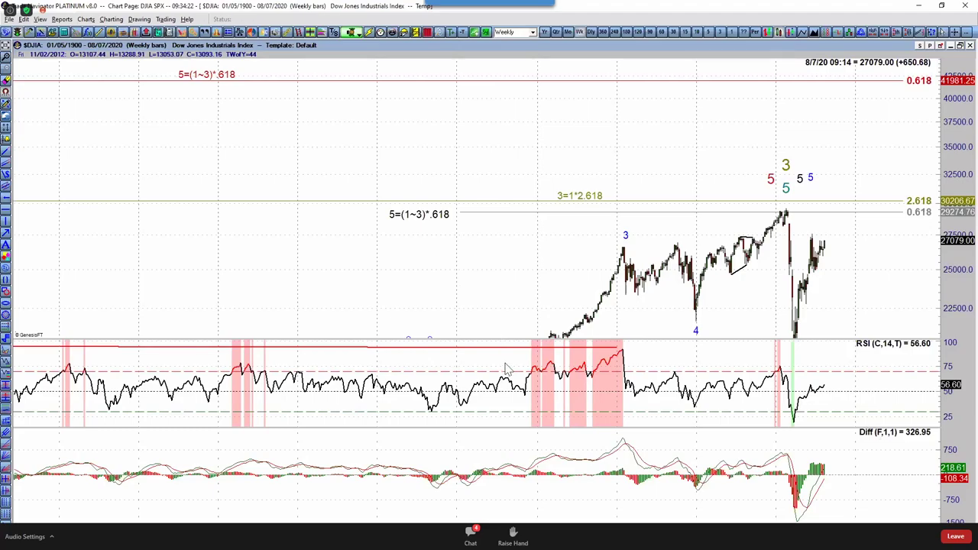
Step: Fine-tune the positions of the olive 3=1*2.618 label and the black wave 3 label above the 2015 peak
{"action": "scroll", "coordinate": [489, 272], "scroll_direction": "down", "scroll_amount": 3}
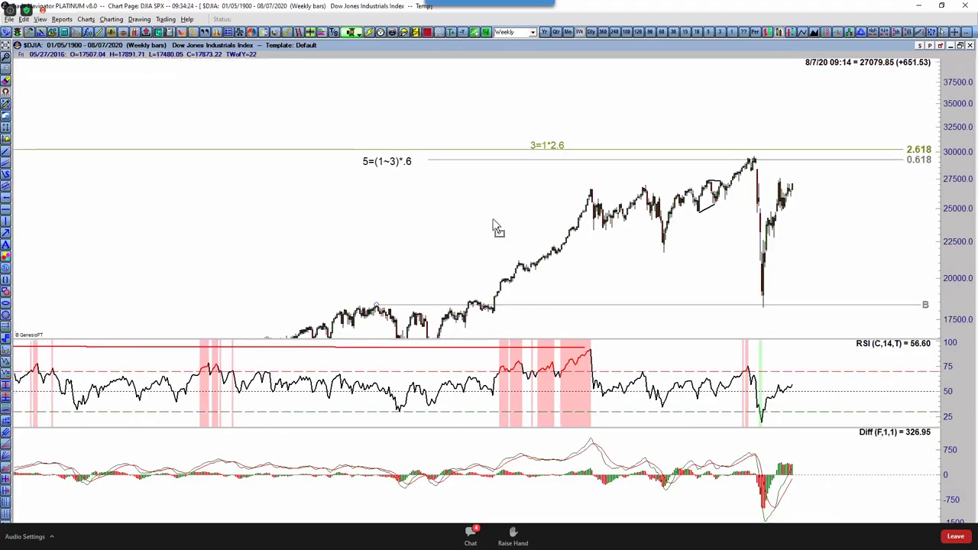
{"action": "scroll", "coordinate": [493, 227], "scroll_direction": "down", "scroll_amount": 4}
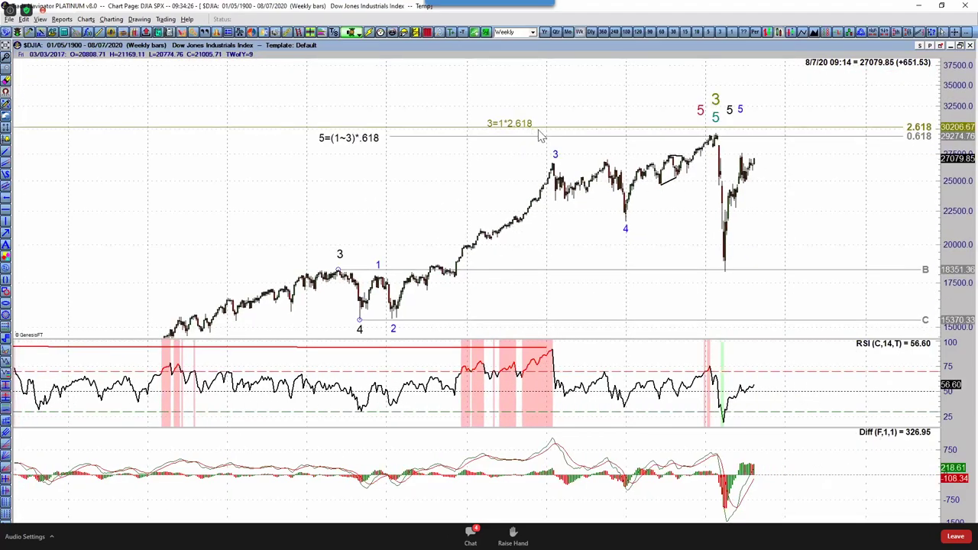
{"action": "left_click_drag", "start_coordinate": [701, 132], "coordinate": [675, 129]}
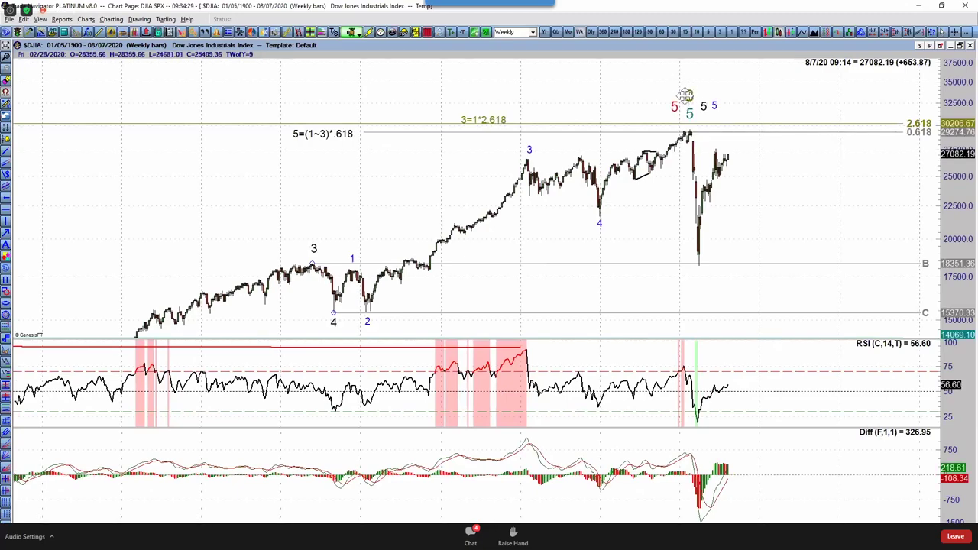
{"action": "mouse_move", "coordinate": [686, 95]}
{"action": "left_mouse_down"}
{"action": "mouse_move", "coordinate": [688, 84]}
{"action": "mouse_move", "coordinate": [689, 96]}
{"action": "left_mouse_up"}
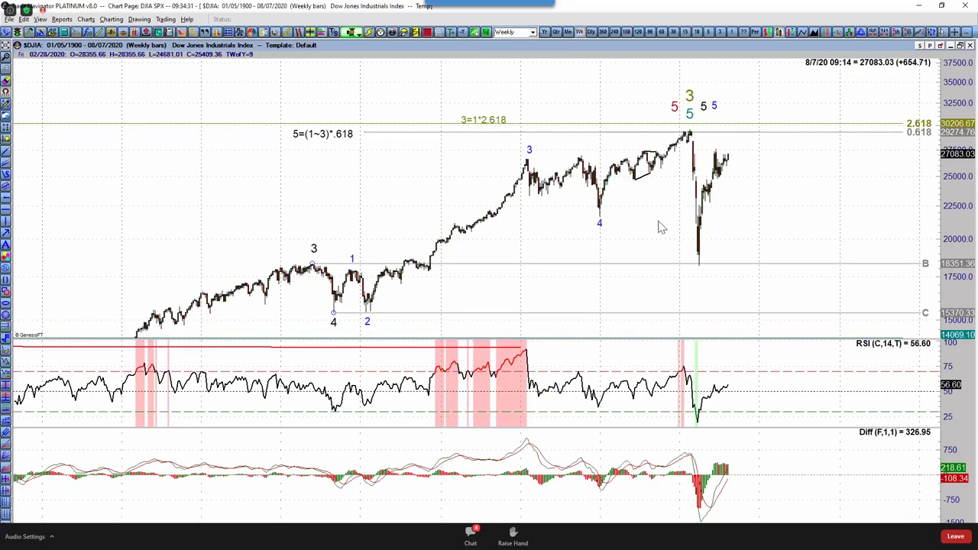
{"action": "left_click_drag", "start_coordinate": [489, 118], "coordinate": [509, 117]}
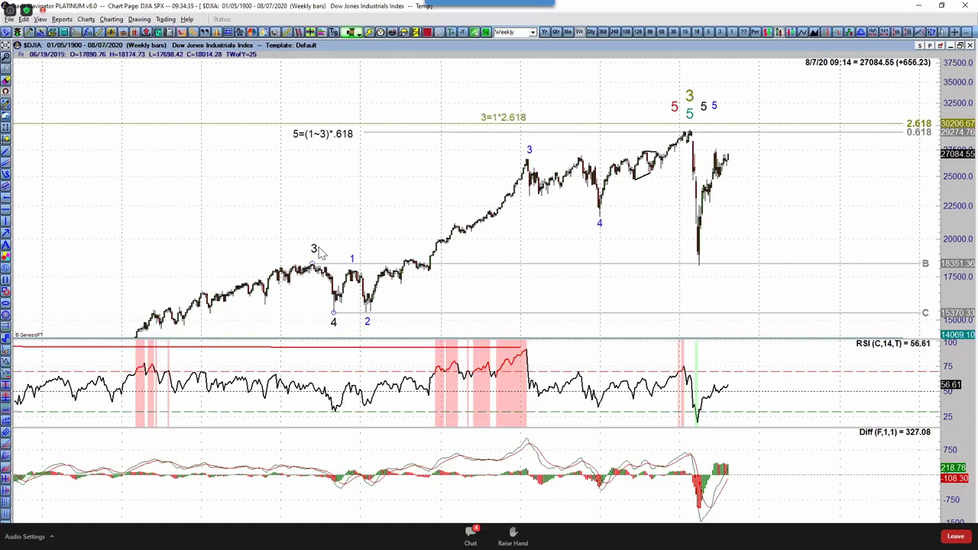
{"action": "left_click_drag", "start_coordinate": [314, 249], "coordinate": [312, 252]}
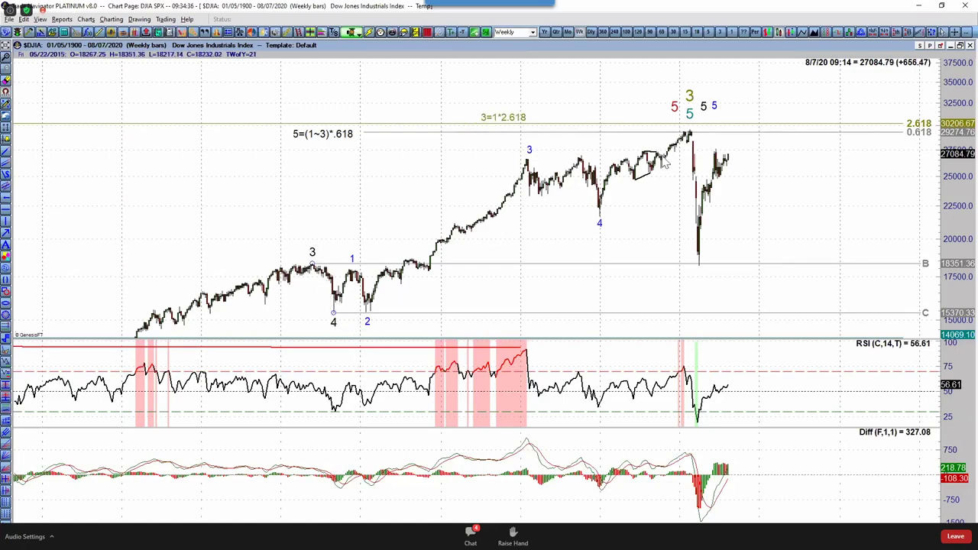
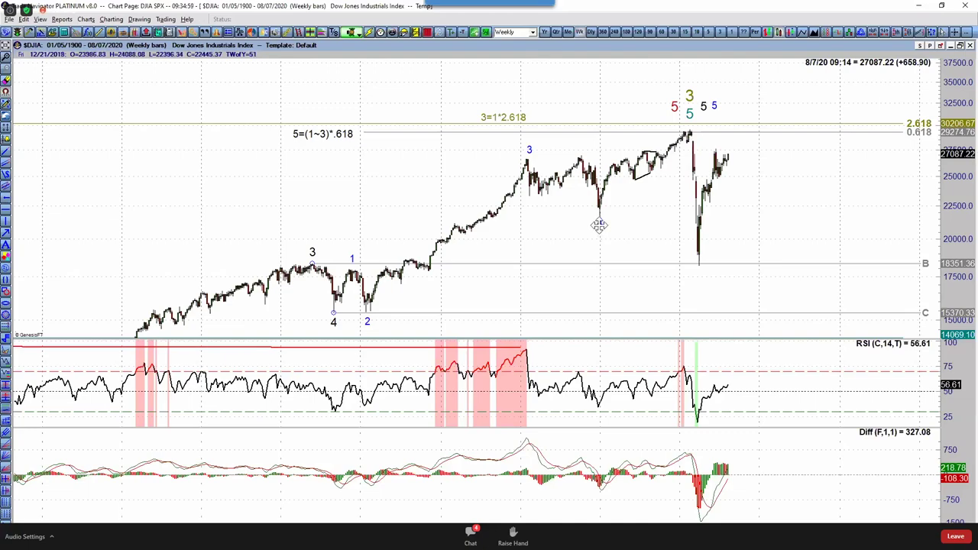
Step: Copy the blue wave 4 label from the December 2018 low to just beneath the March 2020 low
{"action": "left_click_drag", "start_coordinate": [600, 225], "coordinate": [678, 268]}
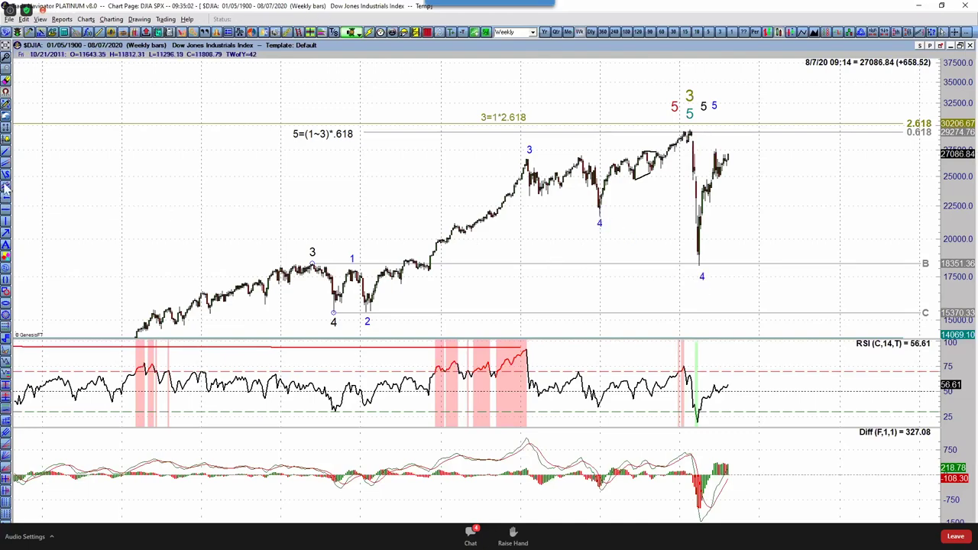
Step: Draw two diverging trendlines, one connecting the early and December 2018 lows, the other from the October 2018 high to the February 2020 peak
{"action": "left_click", "coordinate": [5, 151]}
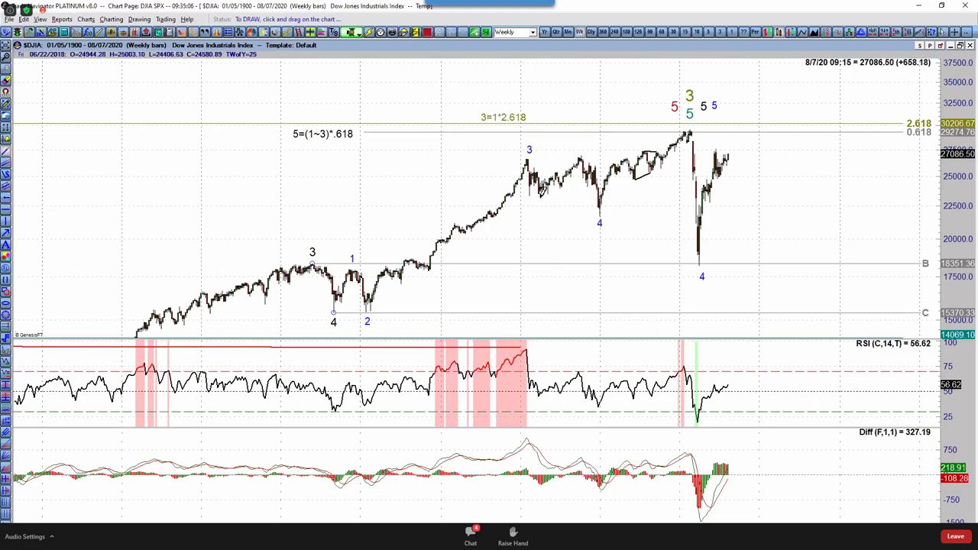
{"action": "left_click_drag", "start_coordinate": [541, 195], "coordinate": [600, 216]}
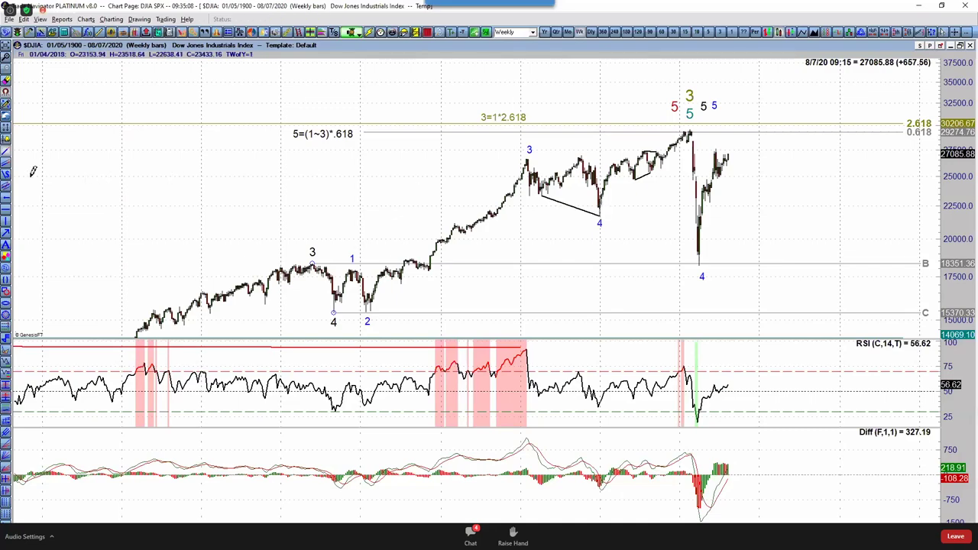
{"action": "left_click", "coordinate": [6, 163]}
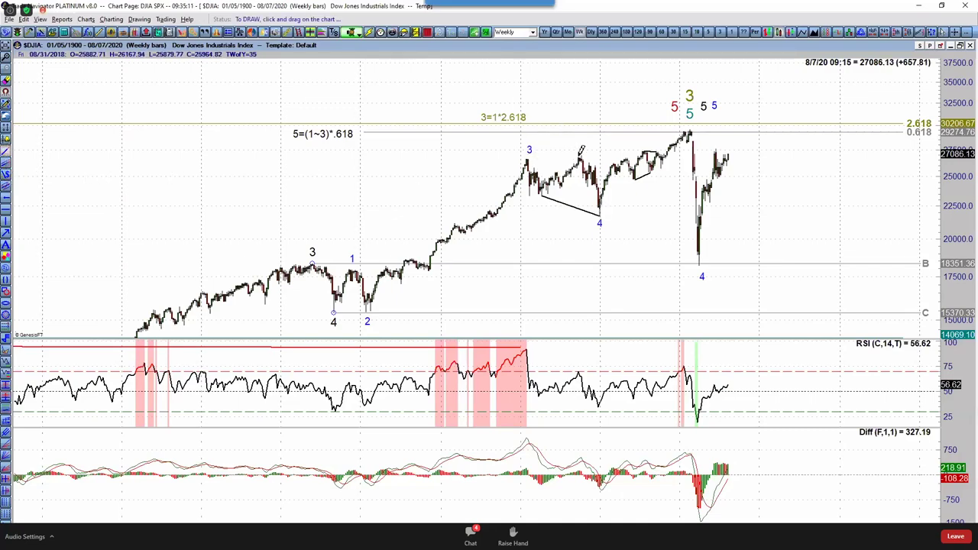
{"action": "mouse_move", "coordinate": [581, 155]}
{"action": "left_mouse_down"}
{"action": "mouse_move", "coordinate": [671, 123]}
{"action": "mouse_move", "coordinate": [688, 130]}
{"action": "left_mouse_up"}
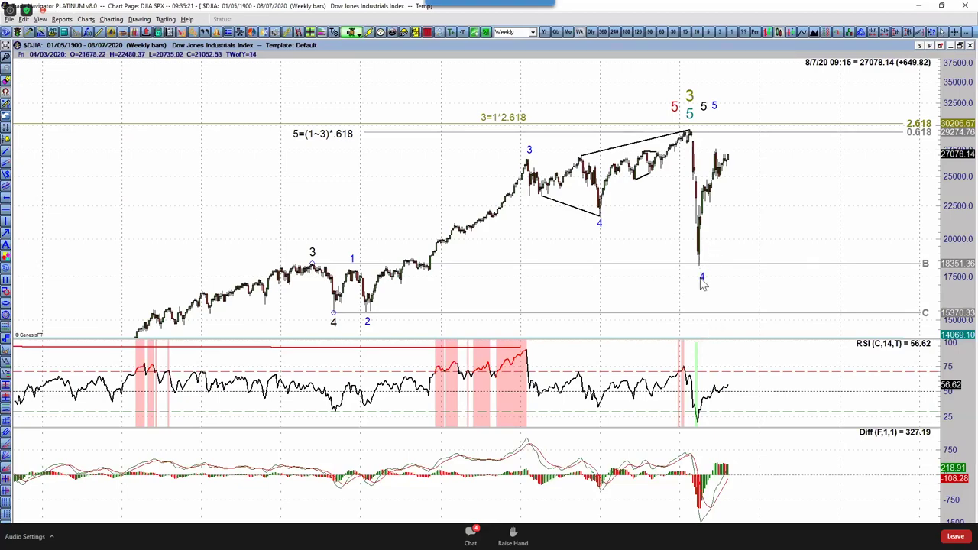
Step: Change the text of the blue wave 4 label under the March 2020 low to 4?
{"action": "left_click", "coordinate": [512, 253]}
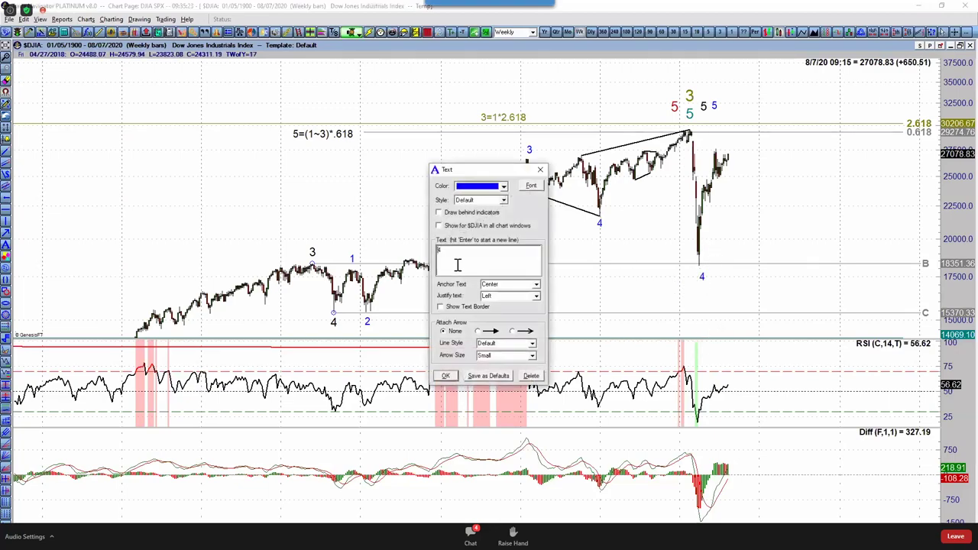
{"action": "type", "text": "4?"}
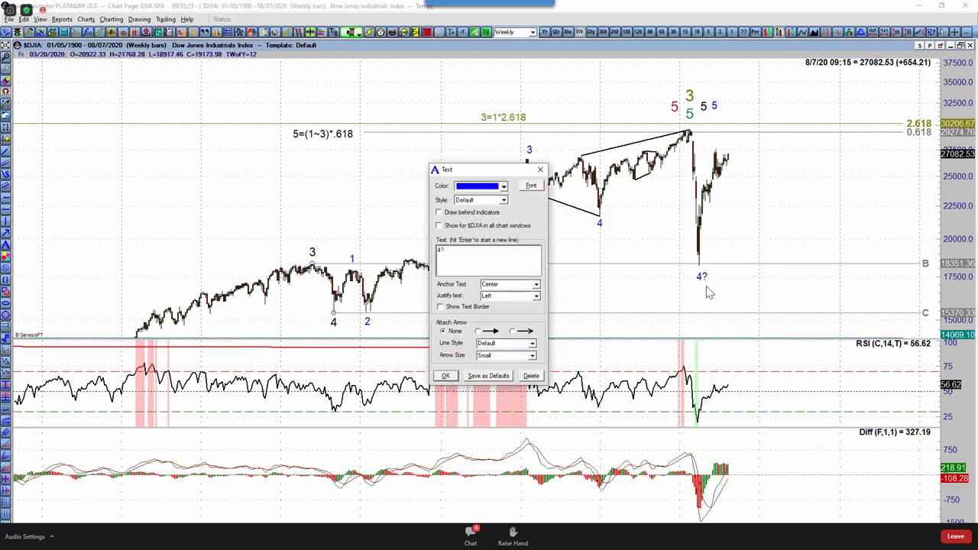
{"action": "left_click", "coordinate": [703, 280]}
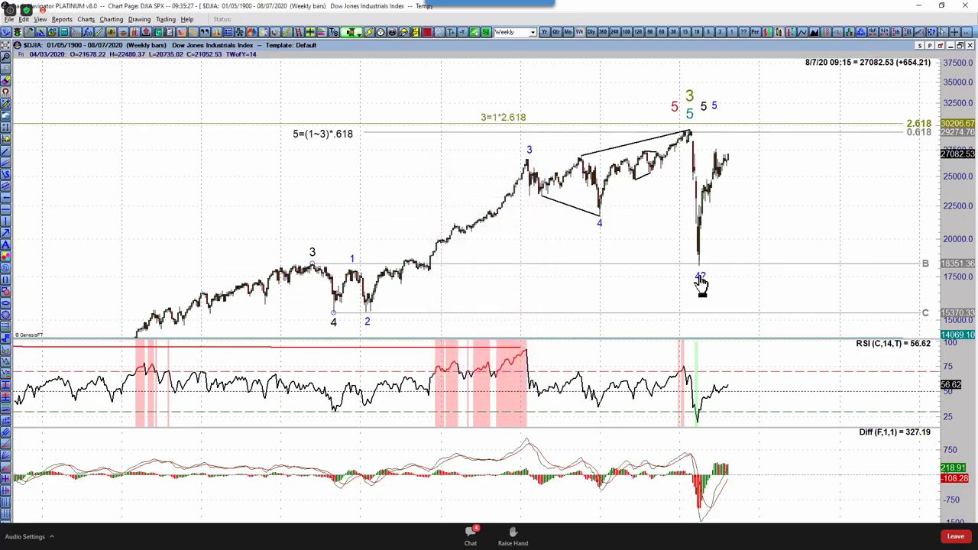
Step: Copy the blue 4? label into the future area above the 2.618 line and change the copy's text to 5?
{"action": "left_click_drag", "start_coordinate": [703, 279], "coordinate": [766, 135]}
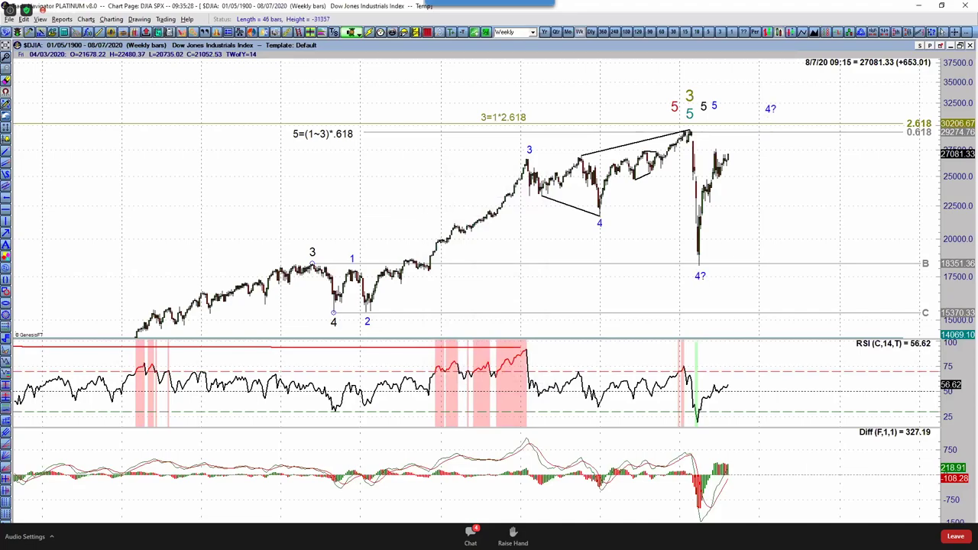
{"action": "left_click_drag", "start_coordinate": [774, 97], "coordinate": [773, 96]}
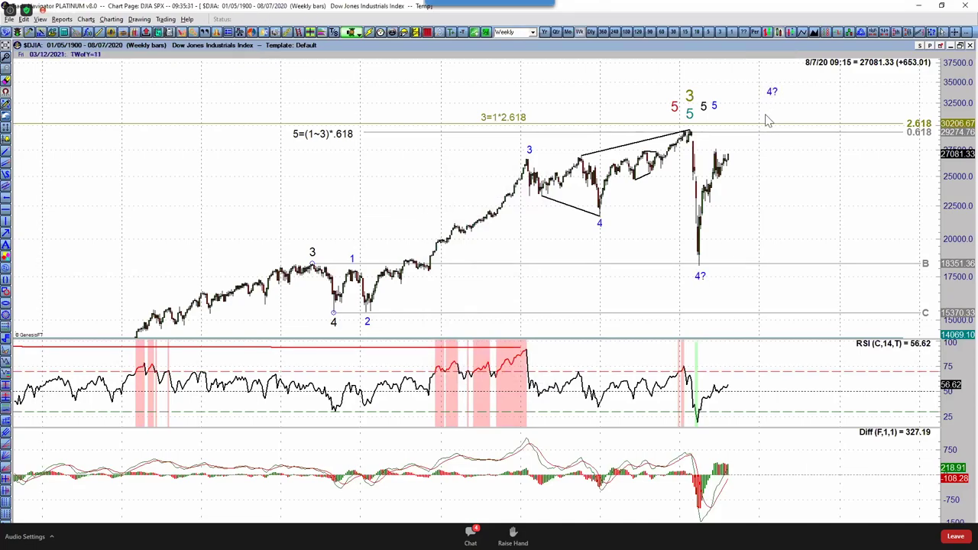
{"action": "left_click", "coordinate": [503, 257]}
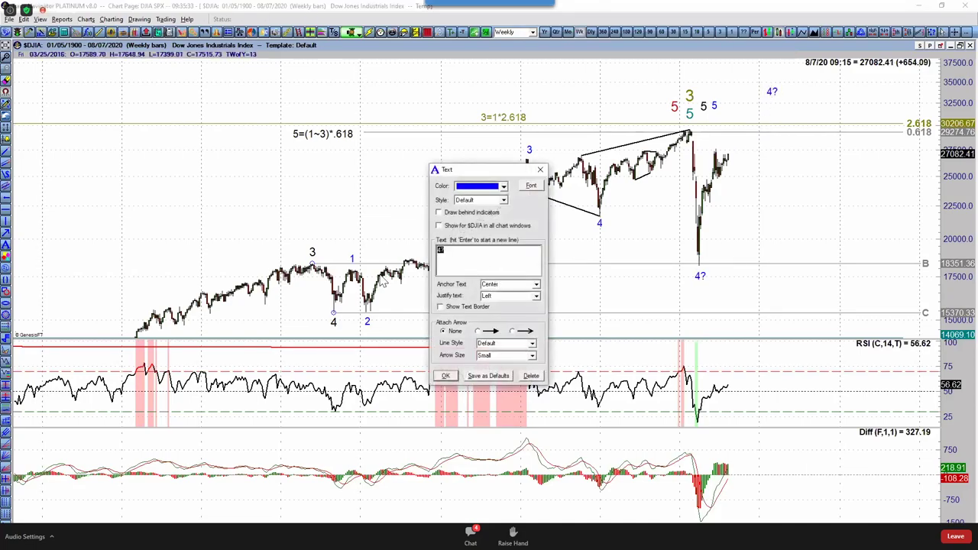
{"action": "type", "text": "5?"}
{"action": "left_click", "coordinate": [744, 235]}
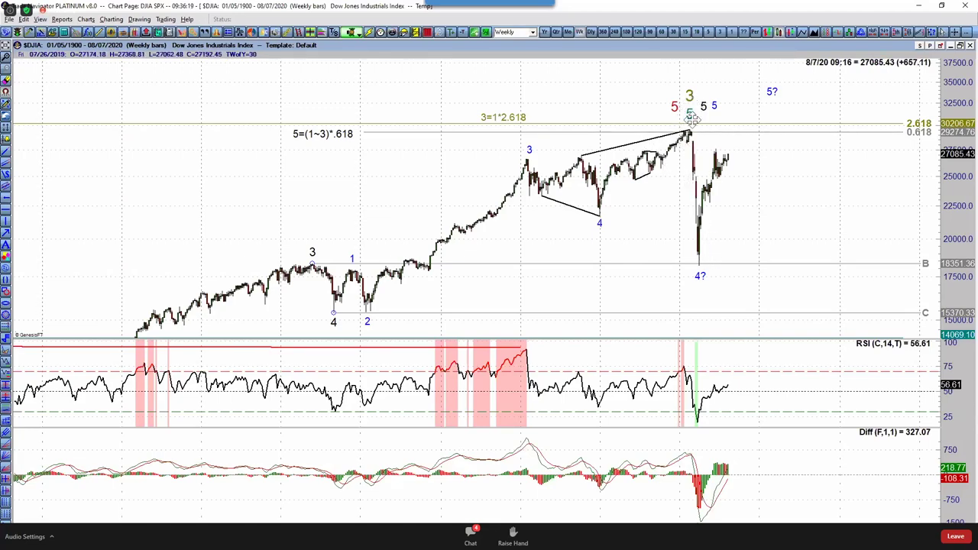
Step: Copy the large olive 3 label into the future area just above the C line, change its text to 4, and fine-tune its position
{"action": "mouse_move", "coordinate": [690, 96]}
{"action": "left_mouse_down"}
{"action": "mouse_move", "coordinate": [687, 86]}
{"action": "mouse_move", "coordinate": [706, 105]}
{"action": "left_mouse_up"}
{"action": "left_click_drag", "start_coordinate": [835, 299], "coordinate": [839, 305]}
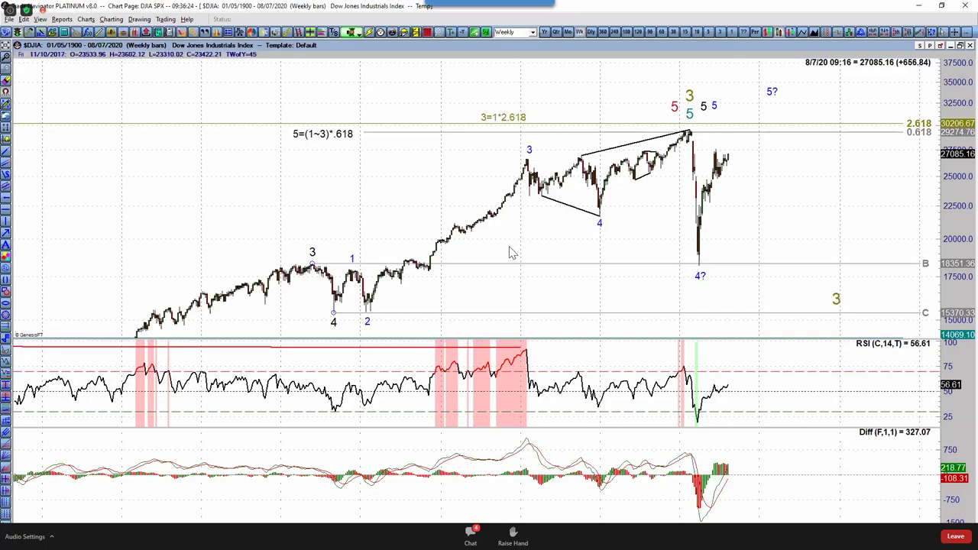
{"action": "double_click", "coordinate": [834, 300]}
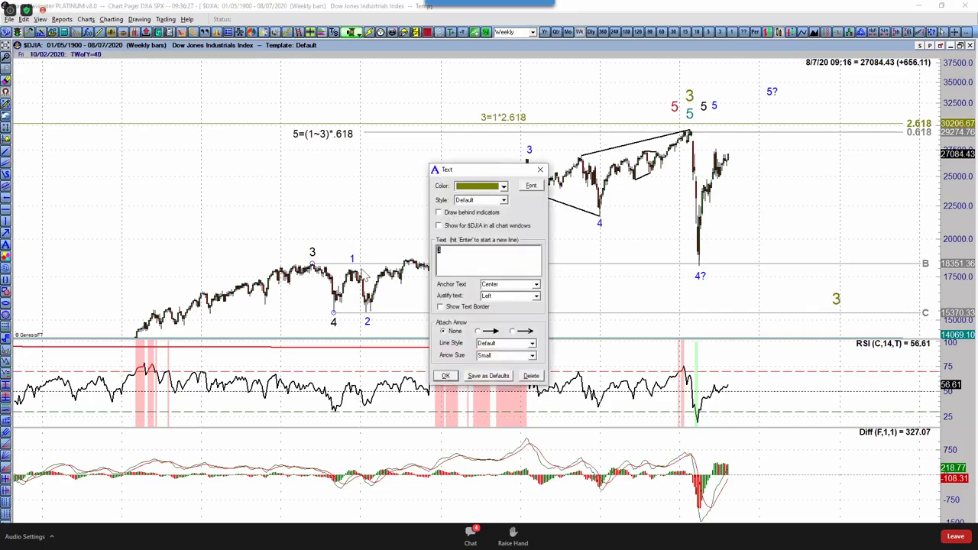
{"action": "type", "text": "4"}
{"action": "left_click", "coordinate": [446, 375]}
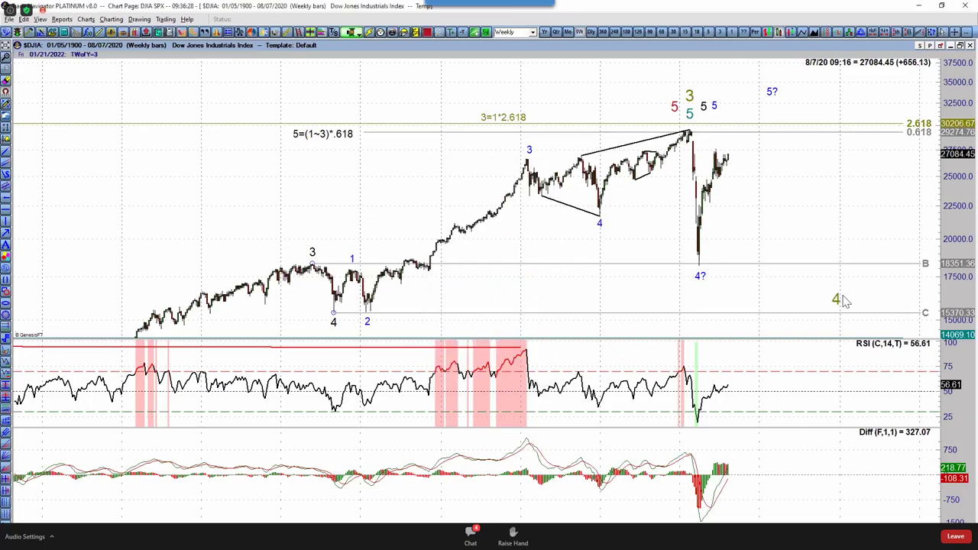
{"action": "left_click_drag", "start_coordinate": [837, 299], "coordinate": [853, 294]}
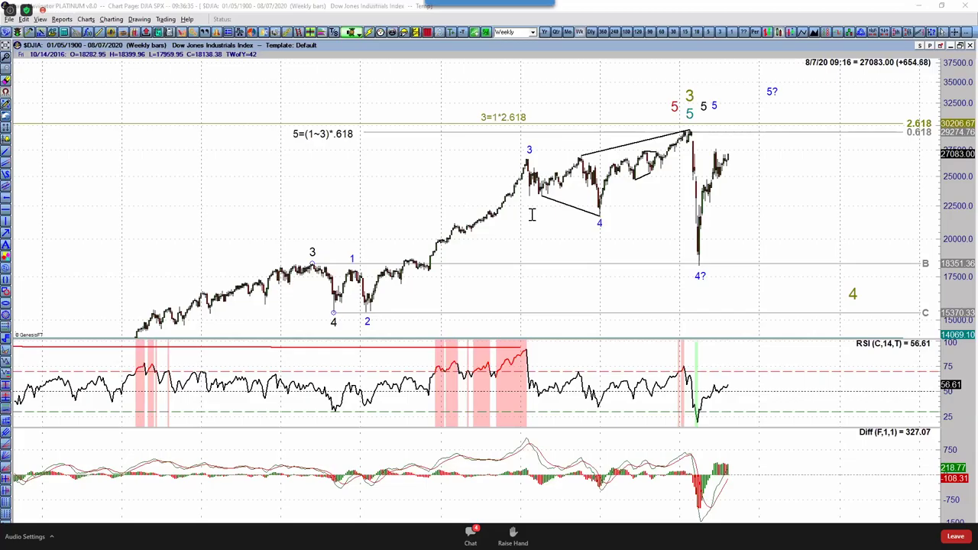
Step: Switch to the Elliott Wave guide in Firefox, review the corrective wave notes on zigzags, flats and triangles, and return to the chart
{"action": "key", "text": "alt+Tab"}
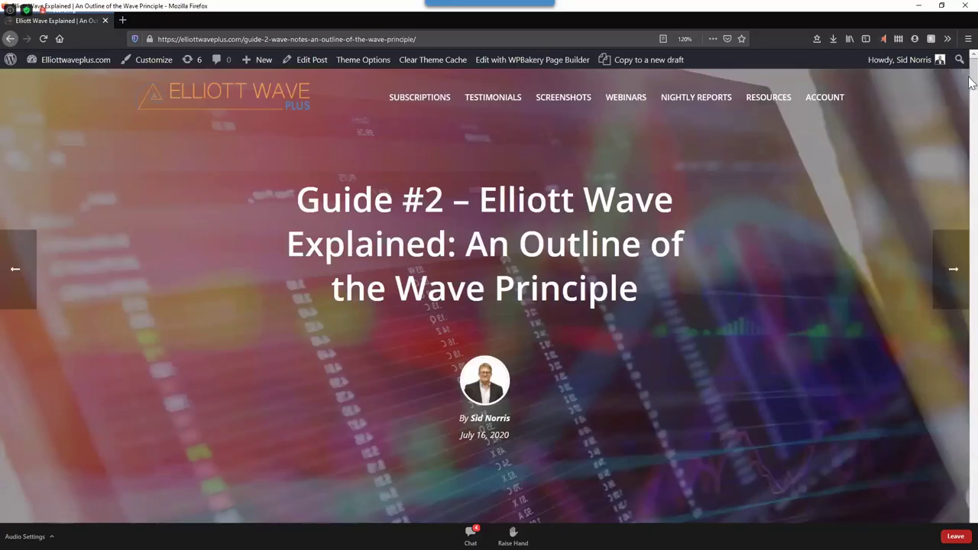
{"action": "left_click_drag", "start_coordinate": [972, 82], "coordinate": [976, 115]}
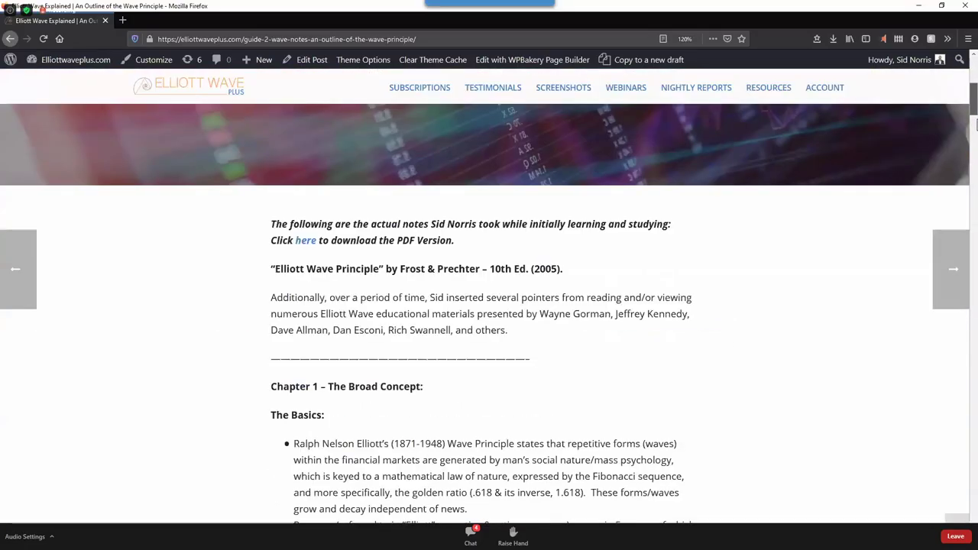
{"action": "scroll", "coordinate": [490, 306], "scroll_direction": "down", "scroll_amount": 3}
{"action": "scroll", "coordinate": [489, 305], "scroll_direction": "down", "scroll_amount": 3}
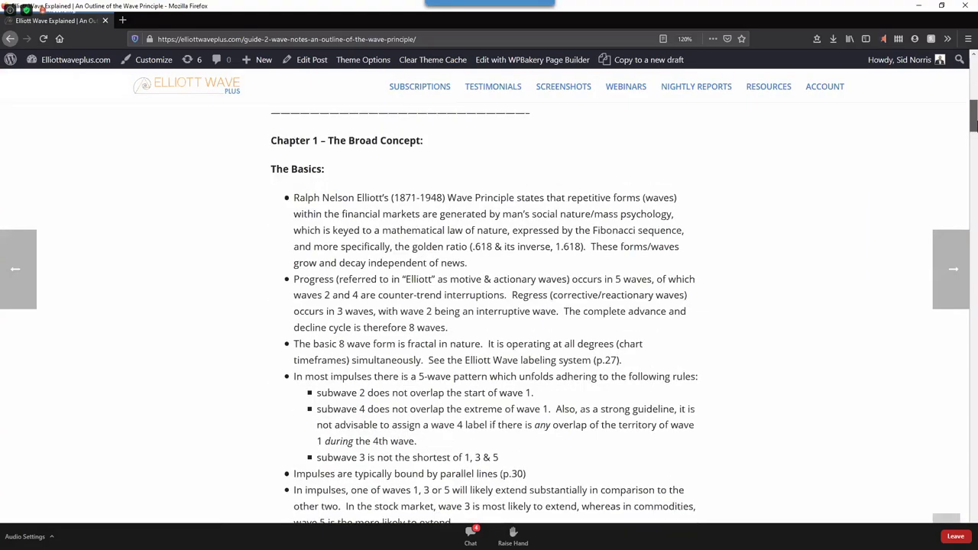
{"action": "scroll", "coordinate": [343, 227], "scroll_direction": "down", "scroll_amount": 1}
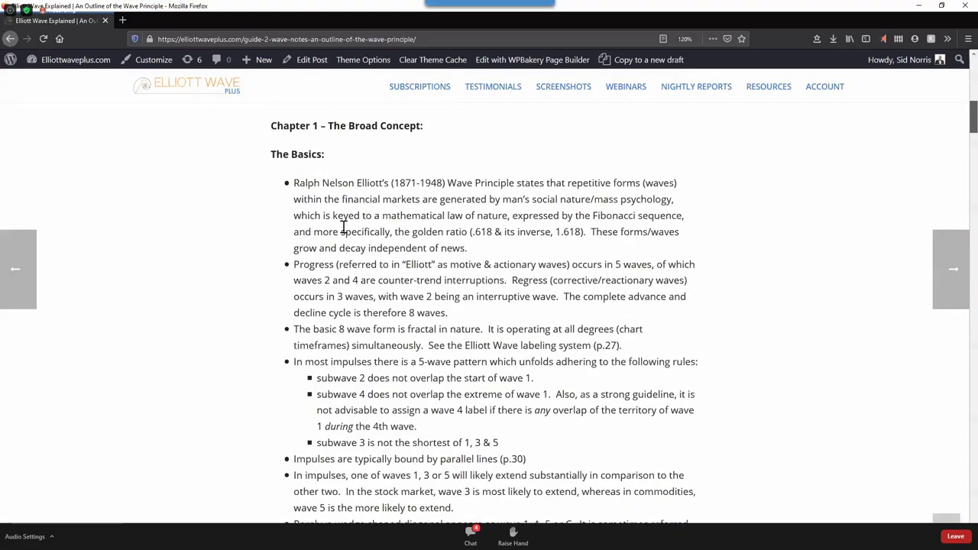
{"action": "scroll", "coordinate": [396, 240], "scroll_direction": "down", "scroll_amount": 10}
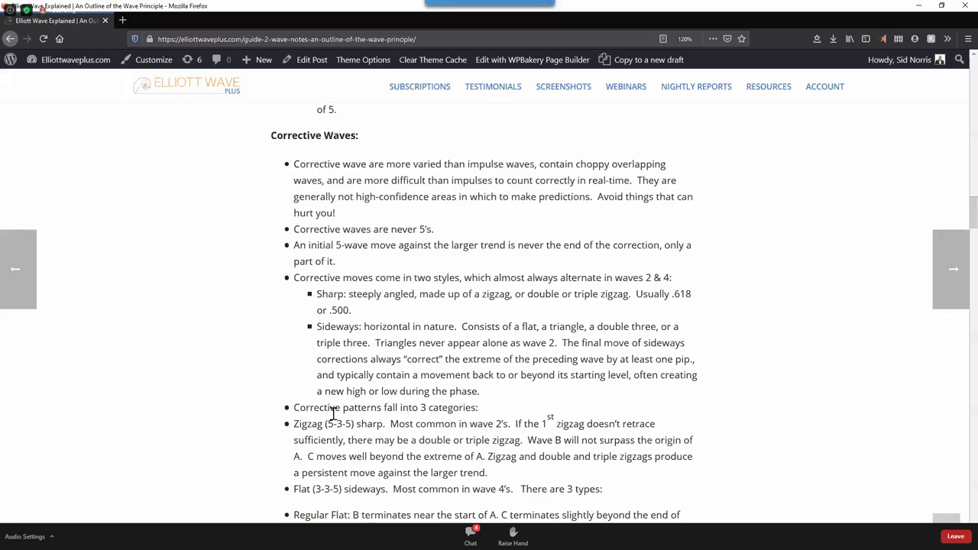
{"action": "scroll", "coordinate": [324, 416], "scroll_direction": "down", "scroll_amount": 2}
{"action": "scroll", "coordinate": [321, 416], "scroll_direction": "down", "scroll_amount": 1}
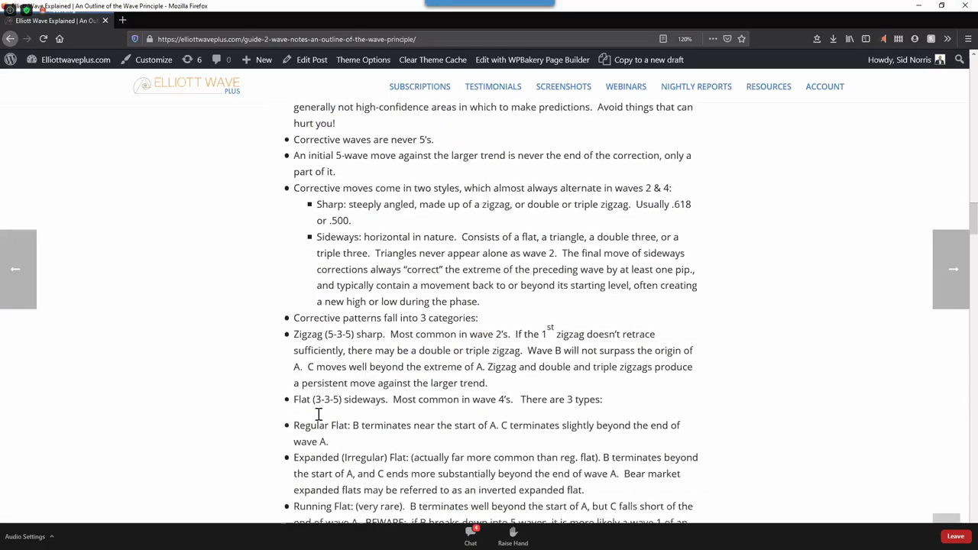
{"action": "scroll", "coordinate": [368, 392], "scroll_direction": "down", "scroll_amount": 3}
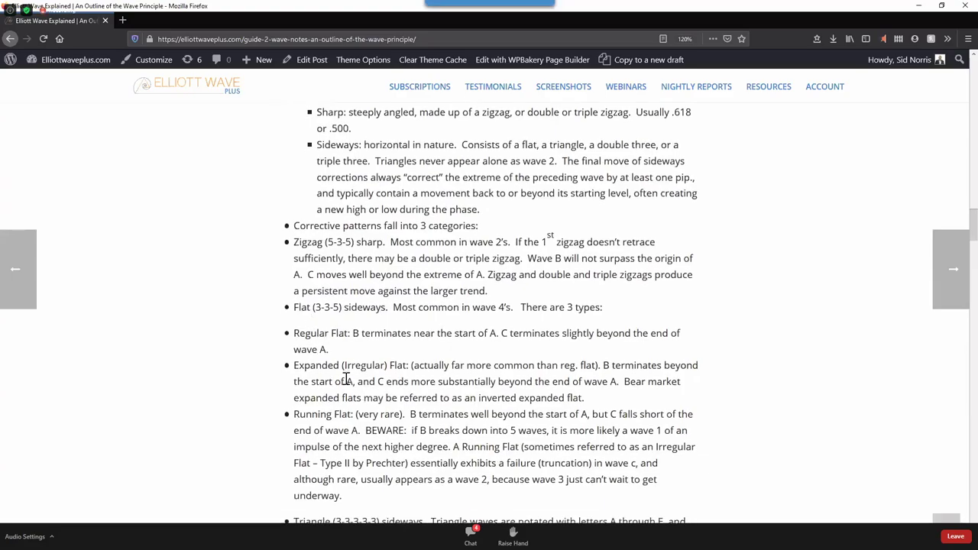
{"action": "scroll", "coordinate": [354, 419], "scroll_direction": "down", "scroll_amount": 2}
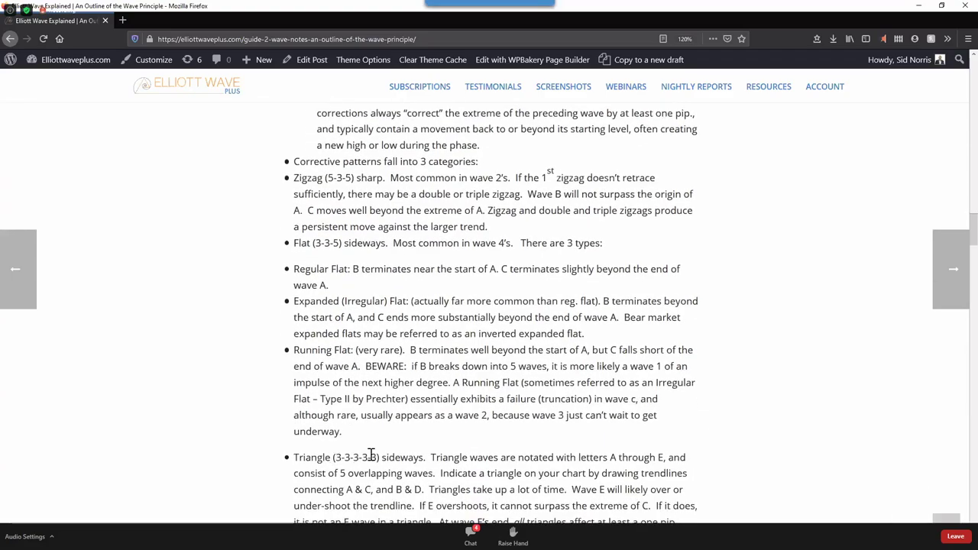
{"action": "scroll", "coordinate": [407, 434], "scroll_direction": "down", "scroll_amount": 2}
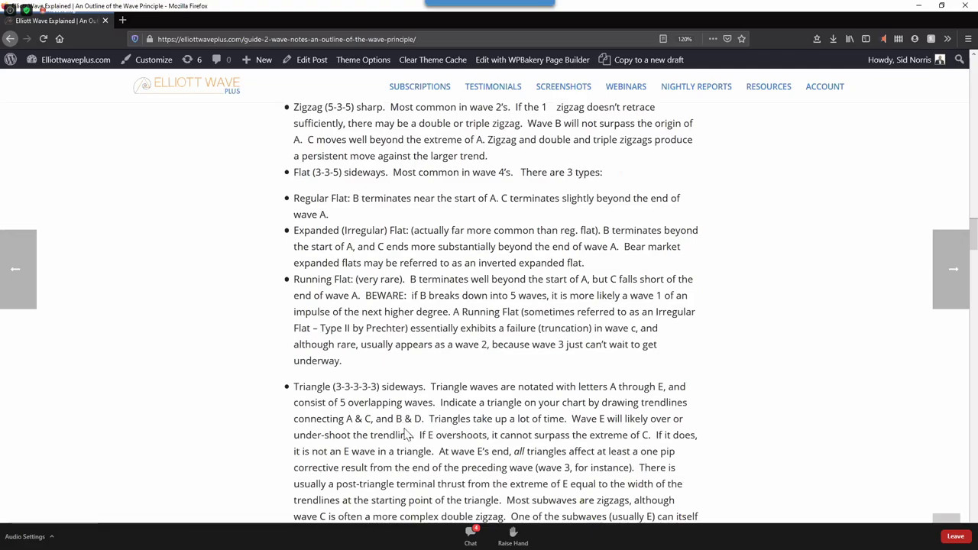
{"action": "scroll", "coordinate": [407, 434], "scroll_direction": "down", "scroll_amount": 3}
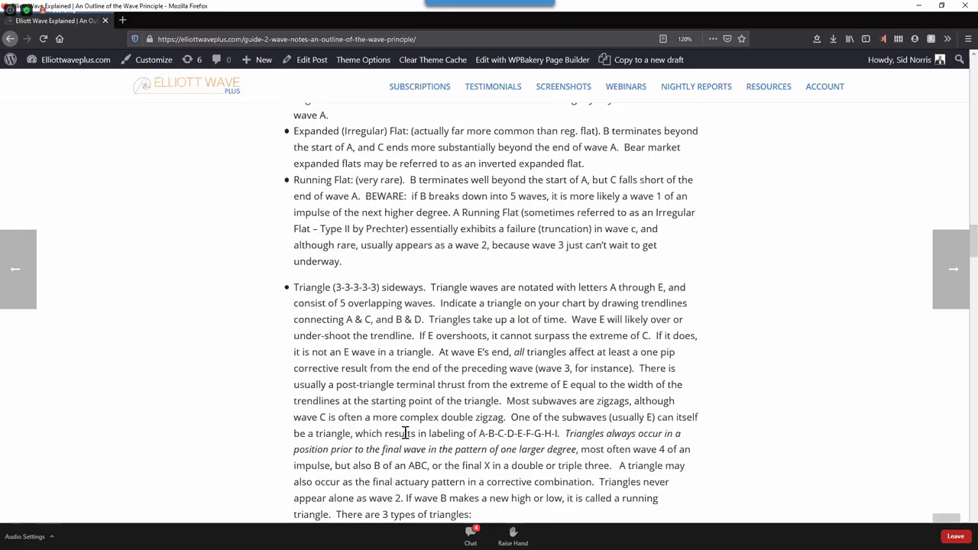
{"action": "scroll", "coordinate": [405, 434], "scroll_direction": "down", "scroll_amount": 3}
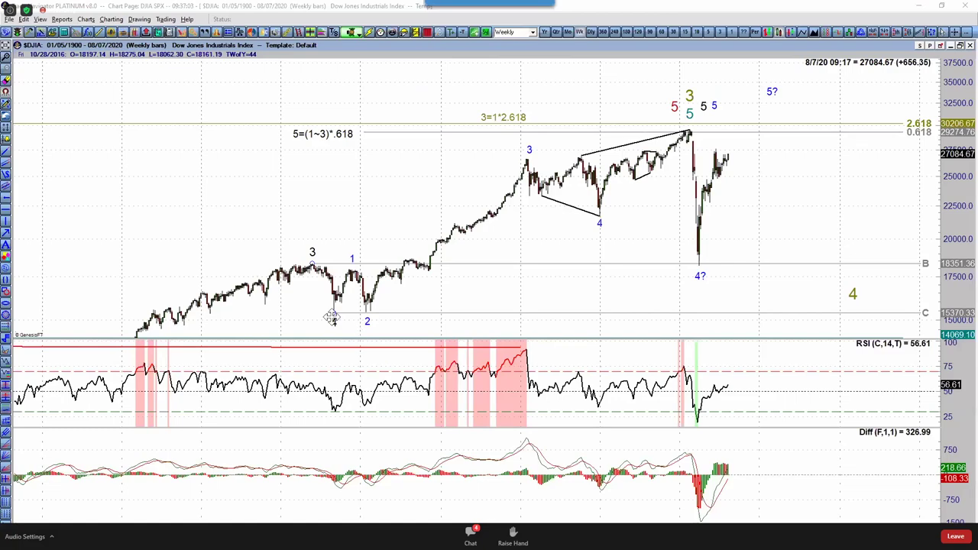
{"action": "key", "text": "alt+Tab"}
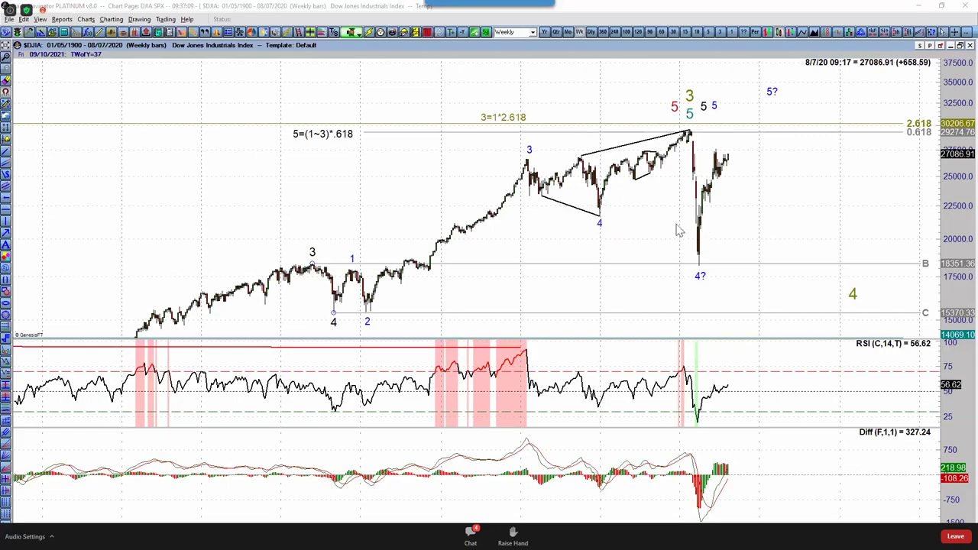
Step: Move the olive 4 label further out in time to late 2023, between the C line and the 1.000 projection line
{"action": "double_click", "coordinate": [600, 226]}
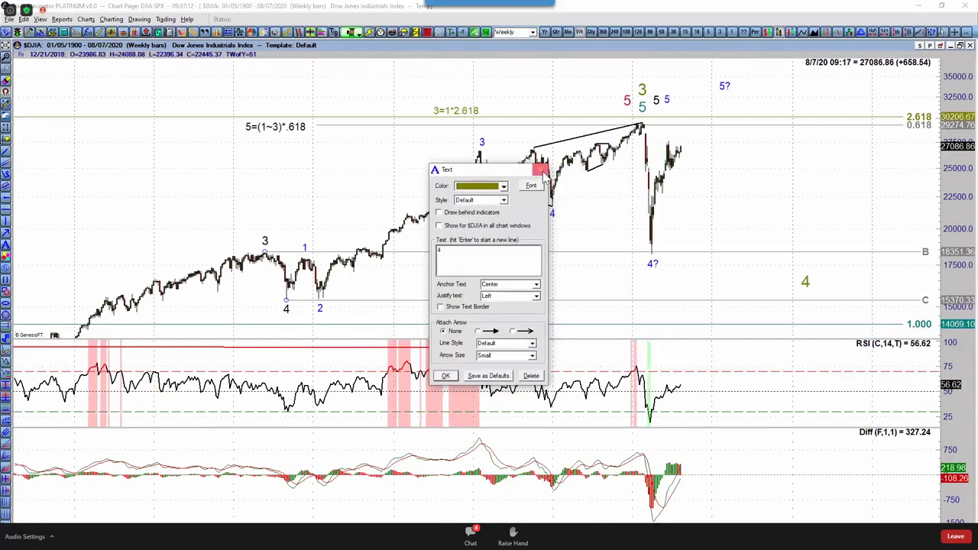
{"action": "left_click", "coordinate": [540, 170]}
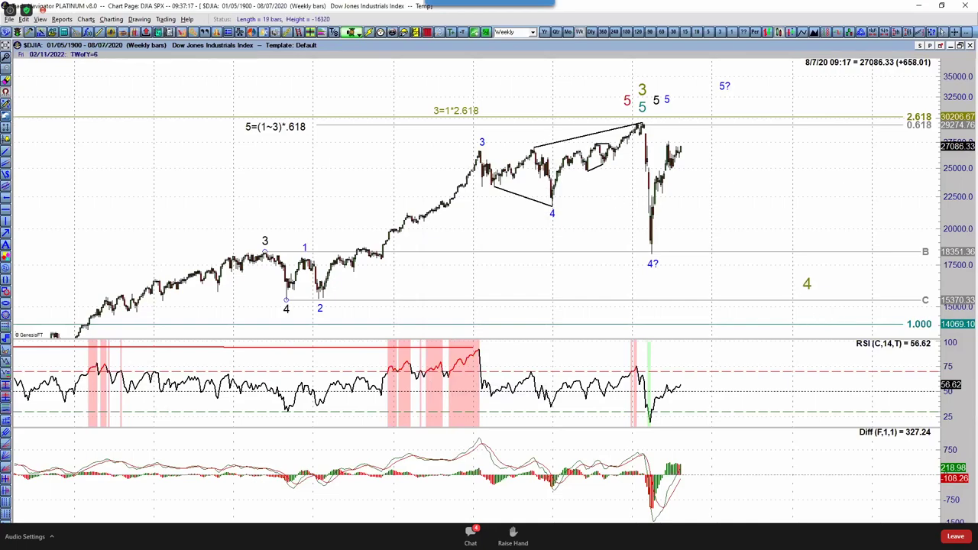
{"action": "left_click_drag", "start_coordinate": [595, 206], "coordinate": [643, 282]}
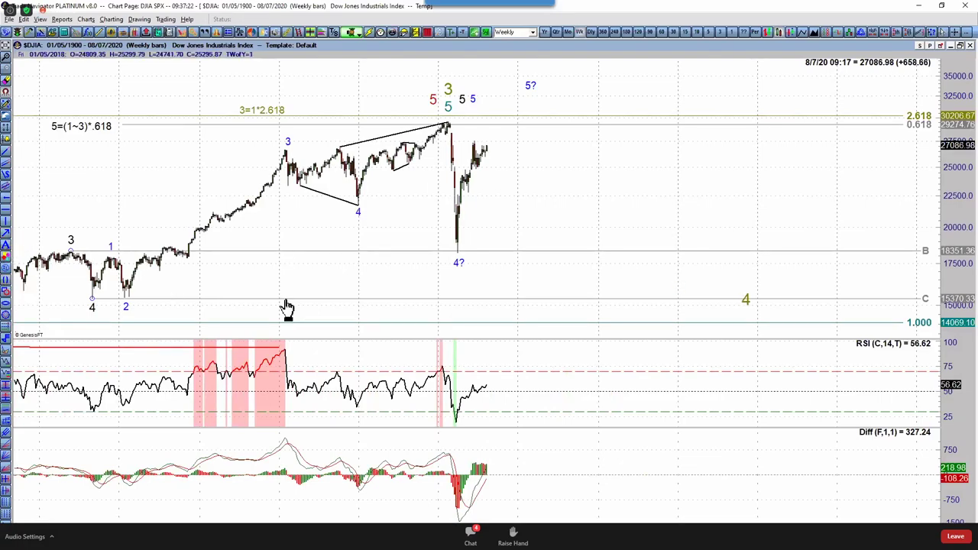
{"action": "left_click_drag", "start_coordinate": [743, 301], "coordinate": [750, 305]}
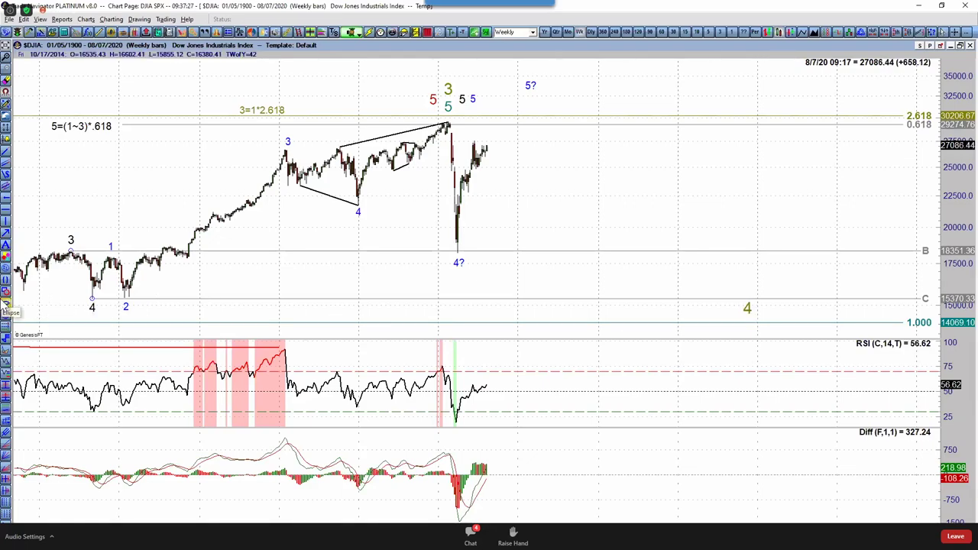
Step: Try a short upward arrow below the olive 4 label and delete it
{"action": "left_click", "coordinate": [5, 234]}
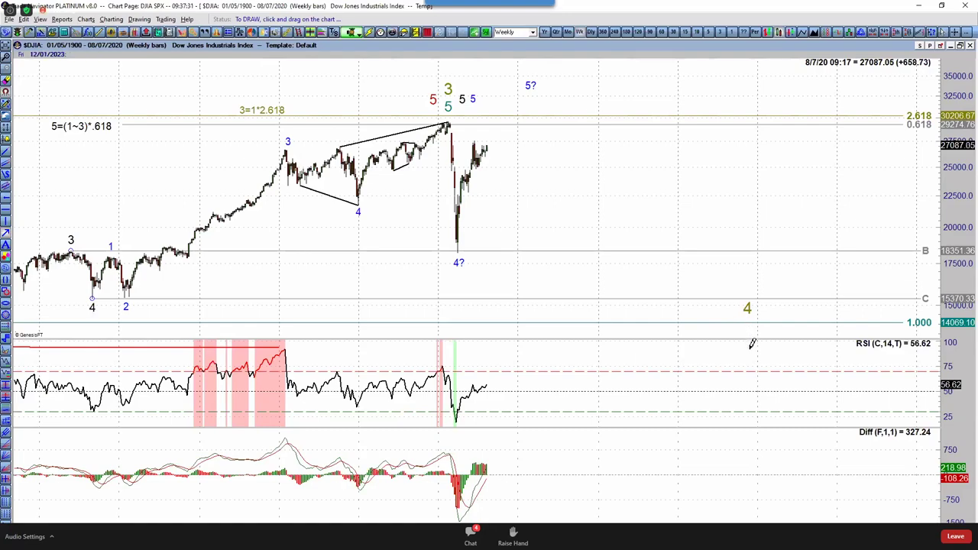
{"action": "mouse_move", "coordinate": [751, 352]}
{"action": "left_mouse_down"}
{"action": "mouse_move", "coordinate": [749, 318]}
{"action": "mouse_move", "coordinate": [753, 344]}
{"action": "left_mouse_up"}
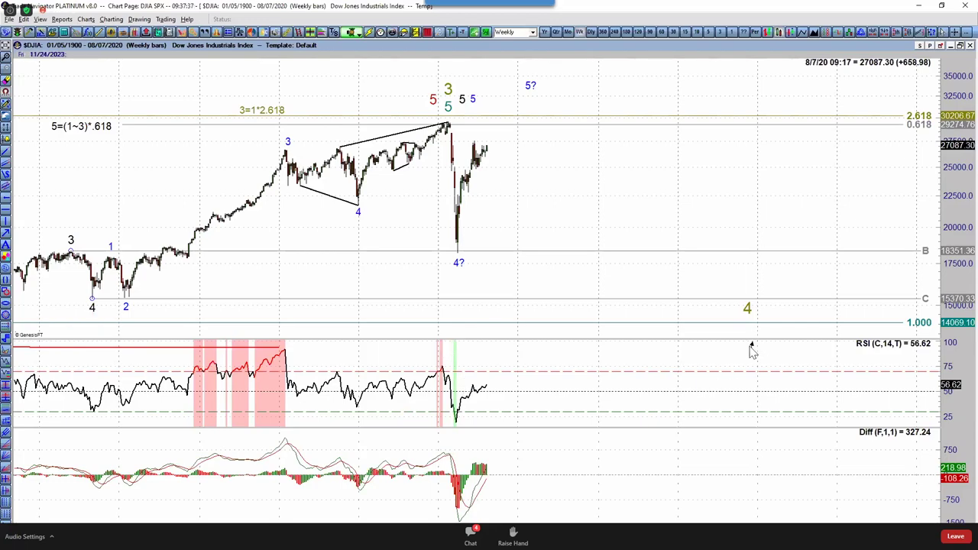
{"action": "right_click", "coordinate": [745, 353]}
{"action": "left_click", "coordinate": [747, 350]}
{"action": "right_click", "coordinate": [751, 348]}
{"action": "left_click", "coordinate": [775, 368]}
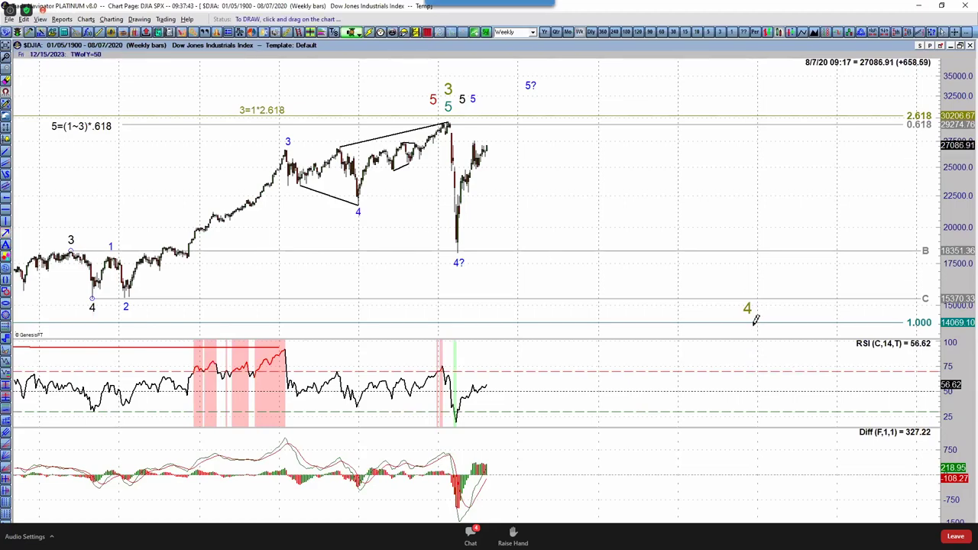
Step: Draw a short upward arrow just beneath the olive 4 label and add the text Dec 2023 below it
{"action": "left_click_drag", "start_coordinate": [754, 324], "coordinate": [751, 304]}
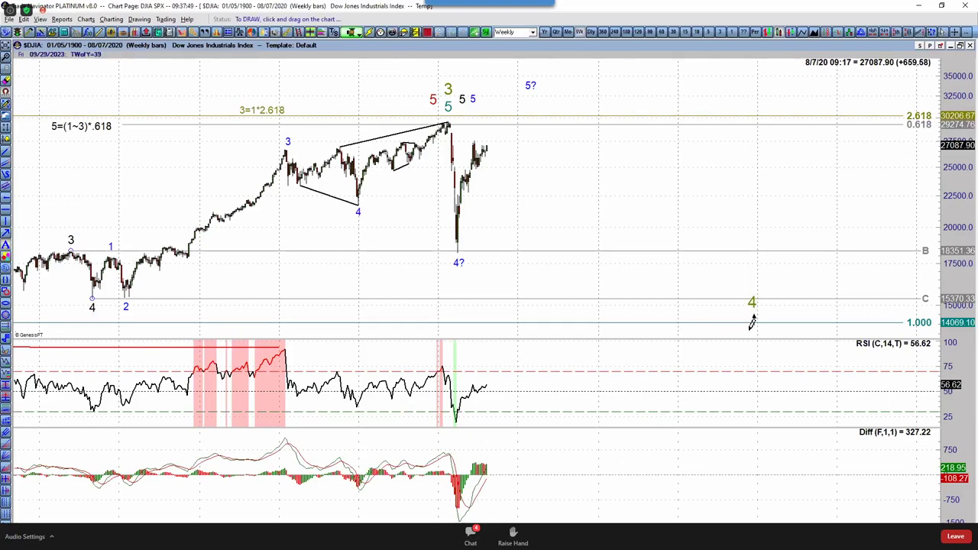
{"action": "left_click", "coordinate": [753, 324]}
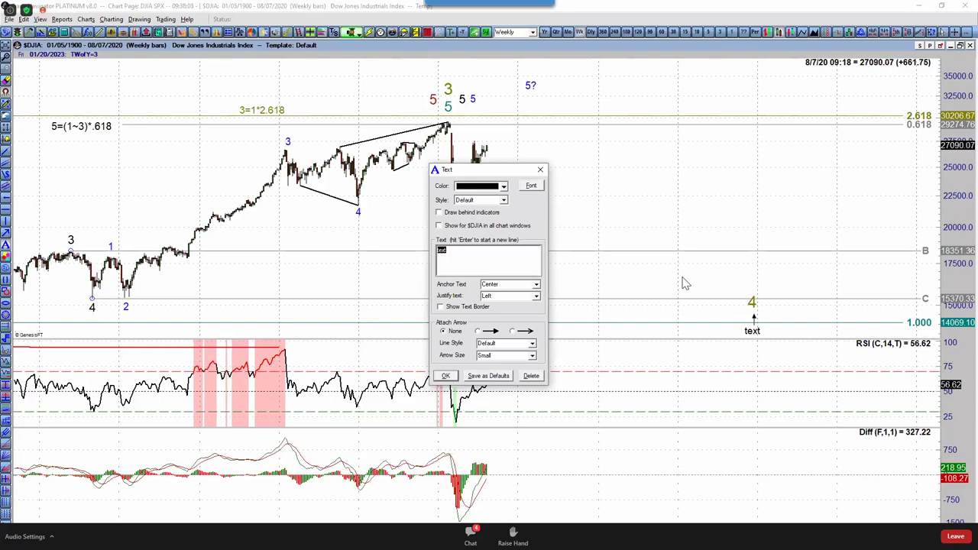
{"action": "type", "text": "ec"}
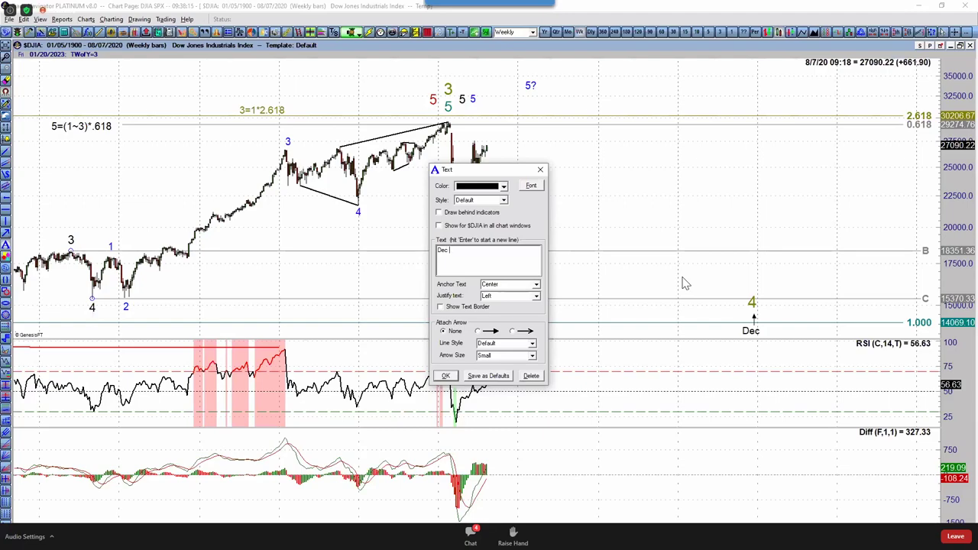
{"action": "type", "text": " 2023"}
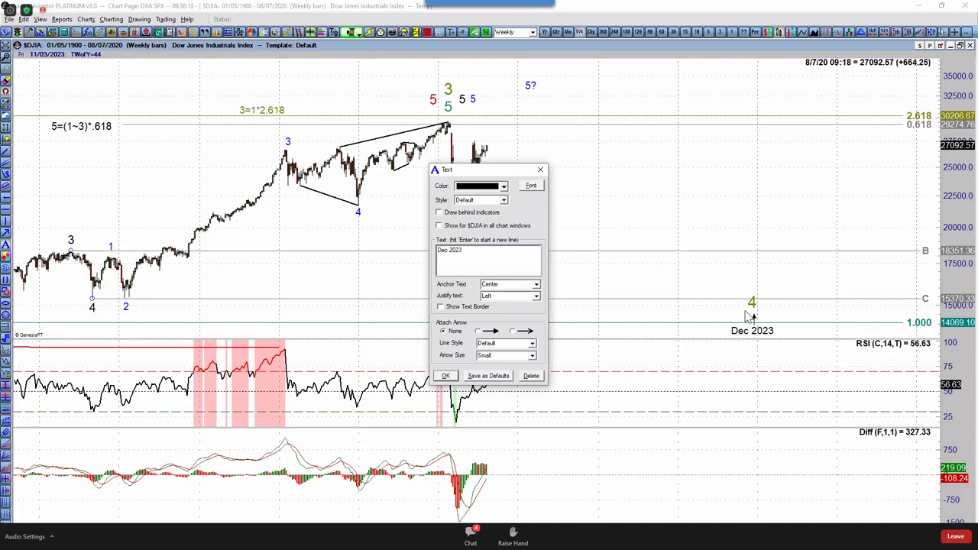
{"action": "left_click", "coordinate": [540, 173]}
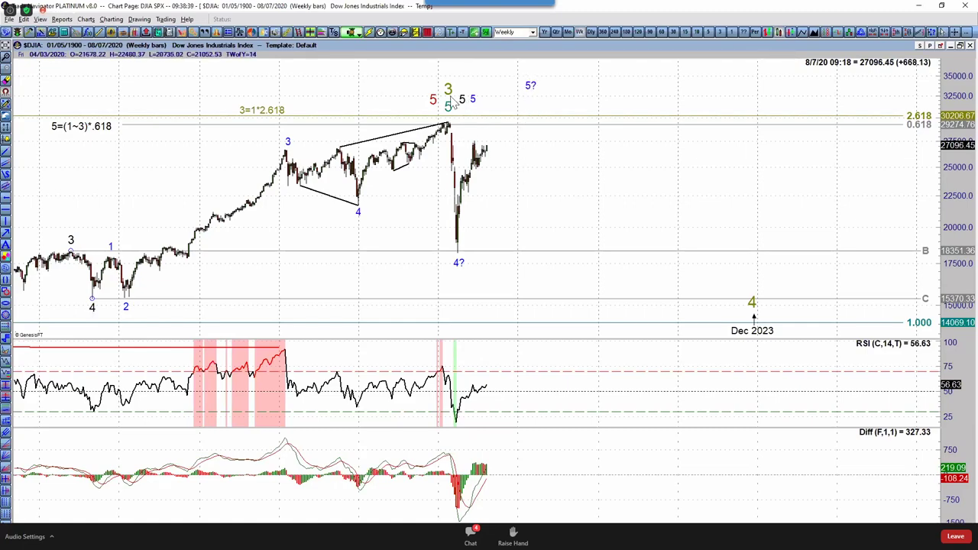
Step: Draw a long downward arrow from the latest price bars to mid-2021, ending between the B and C lines
{"action": "left_click_drag", "start_coordinate": [445, 108], "coordinate": [447, 107]}
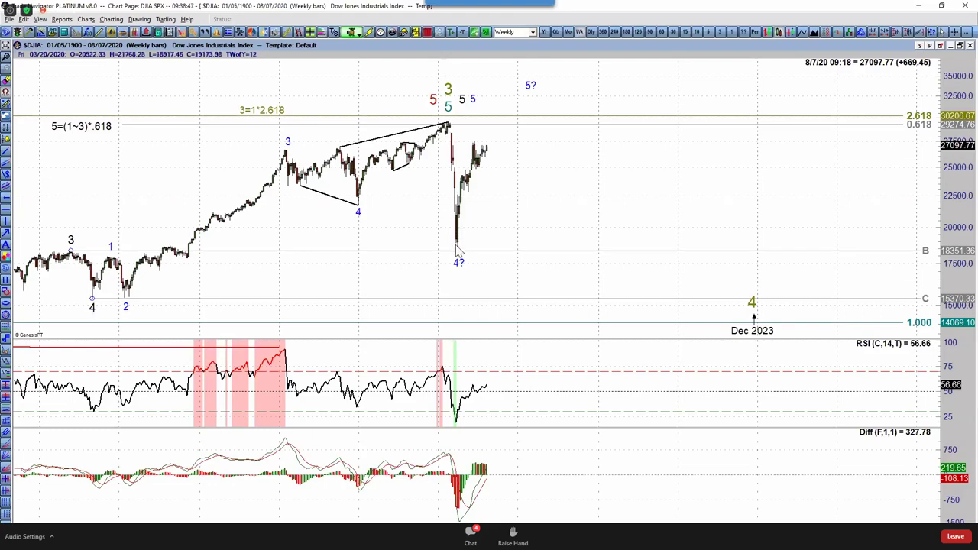
{"action": "left_click", "coordinate": [6, 233]}
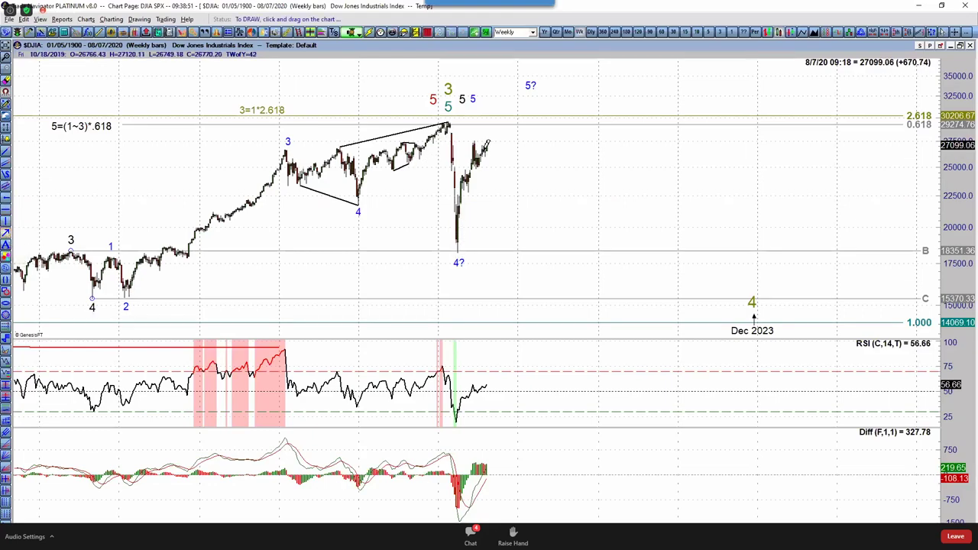
{"action": "mouse_move", "coordinate": [499, 148]}
{"action": "left_mouse_down"}
{"action": "mouse_move", "coordinate": [561, 297]}
{"action": "mouse_move", "coordinate": [551, 281]}
{"action": "left_mouse_up"}
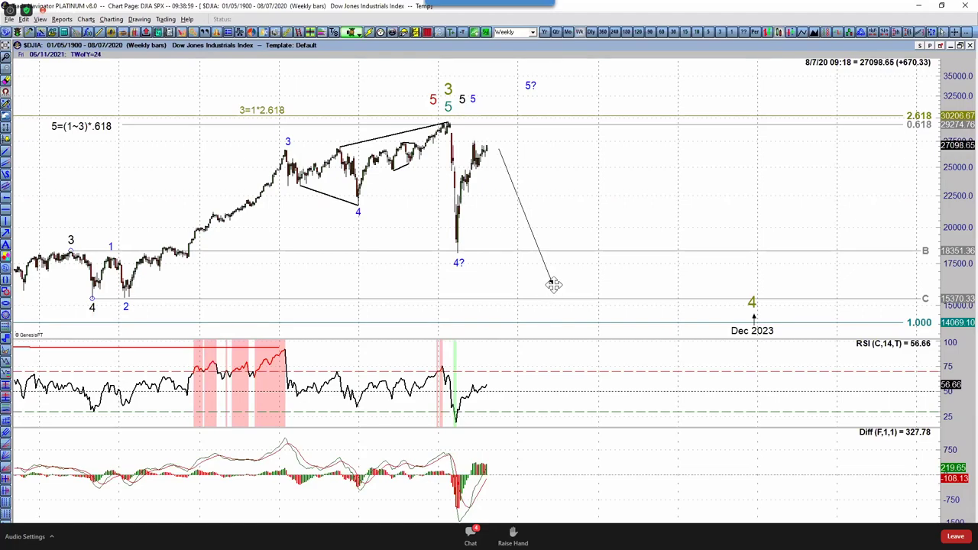
{"action": "left_click_drag", "start_coordinate": [753, 304], "coordinate": [754, 316]}
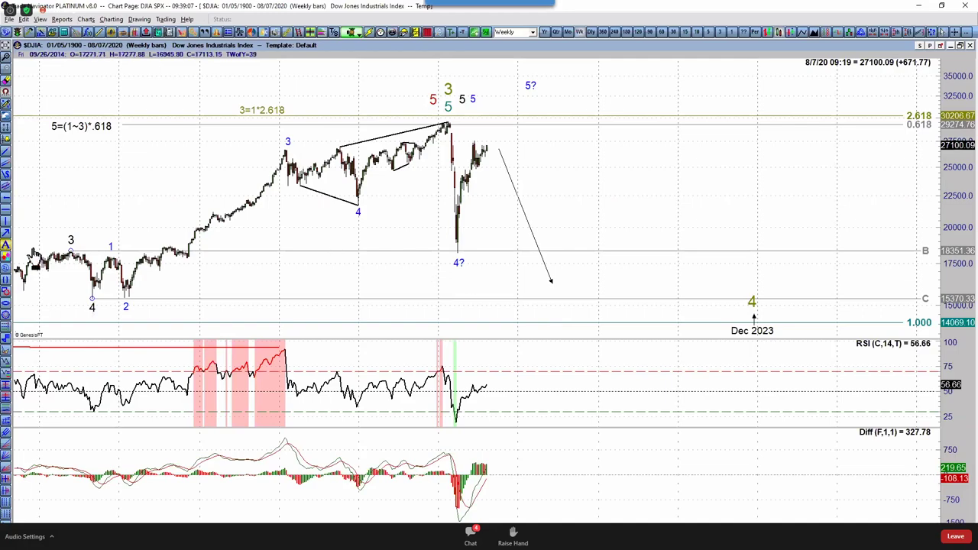
Step: Add a teal W label in Arial size 22 at the tip of the long downward arrow
{"action": "left_click", "coordinate": [6, 245]}
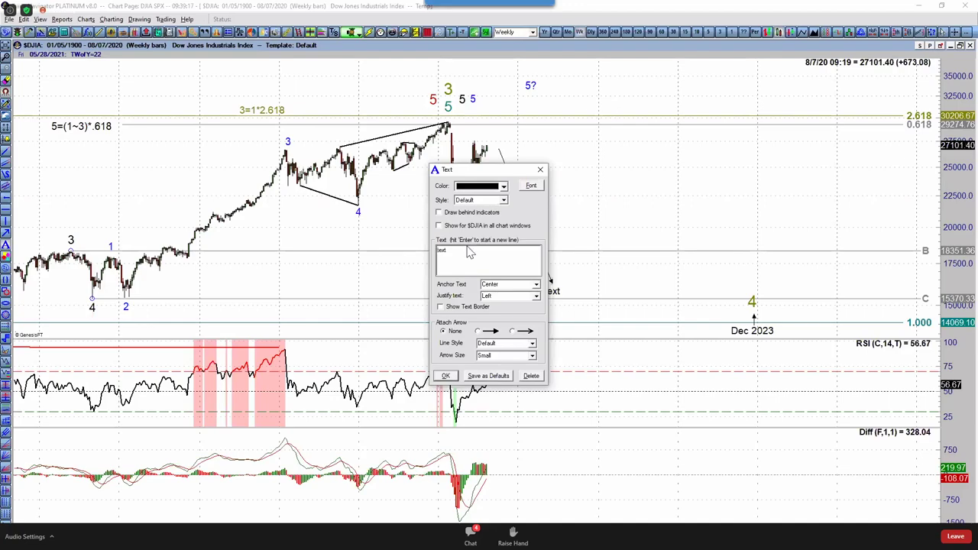
{"action": "left_click_drag", "start_coordinate": [459, 255], "coordinate": [427, 264]}
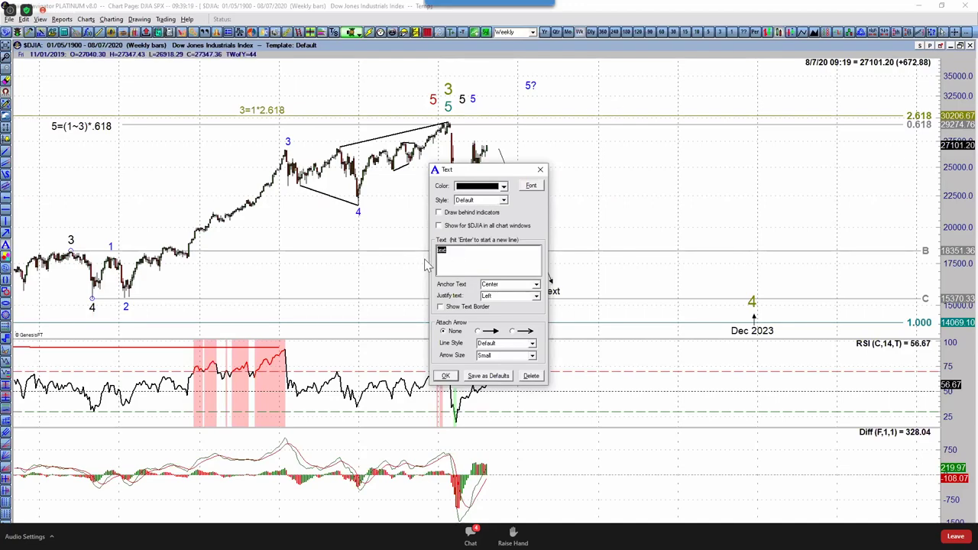
{"action": "left_click", "coordinate": [502, 186]}
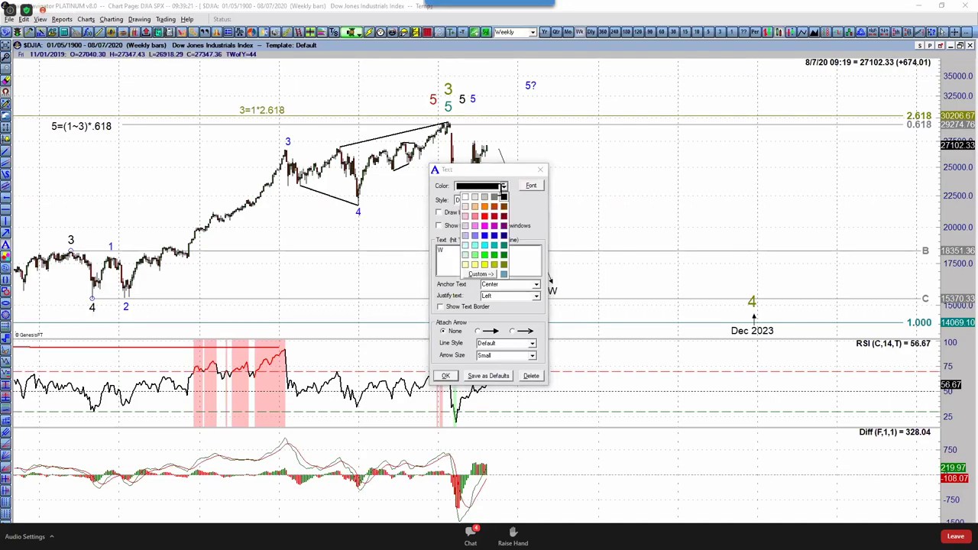
{"action": "left_click", "coordinate": [503, 246]}
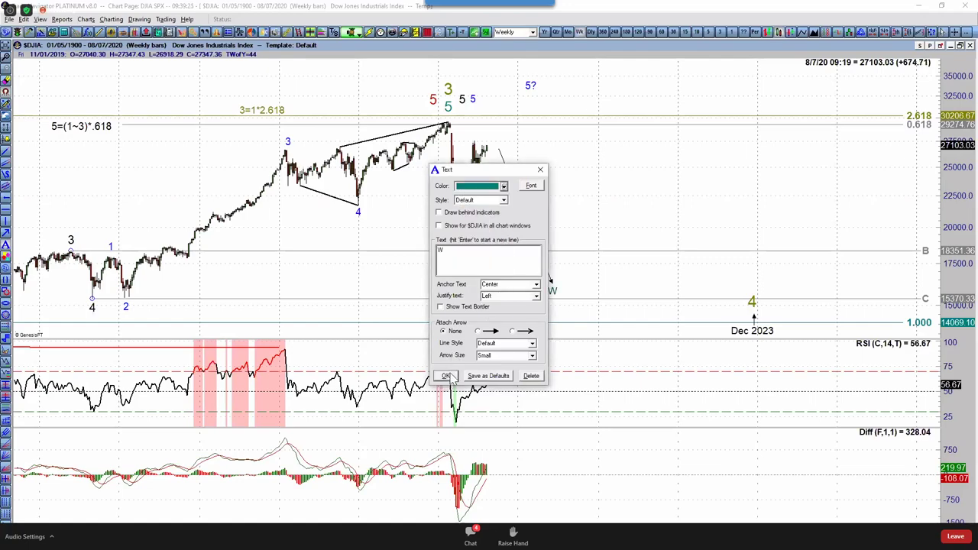
{"action": "left_click", "coordinate": [531, 186]}
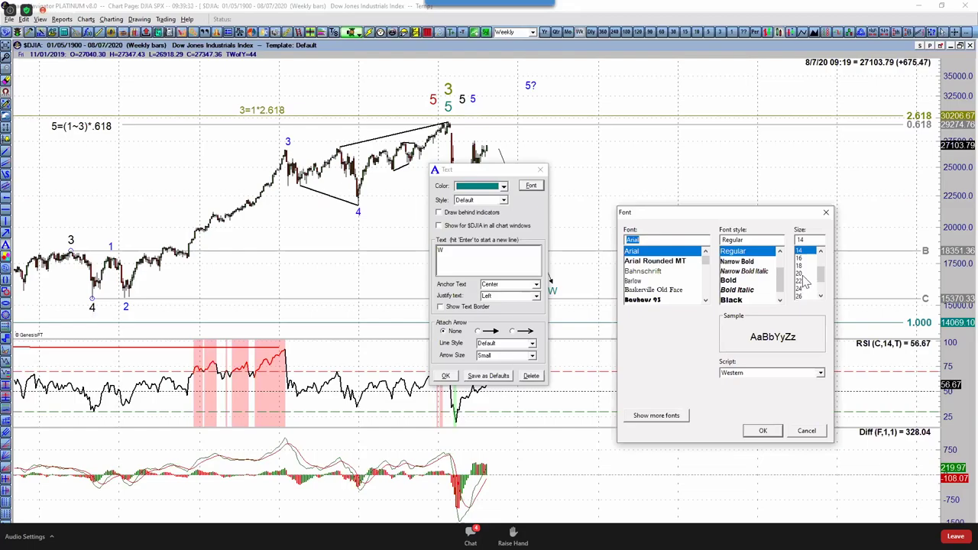
{"action": "left_click", "coordinate": [802, 284]}
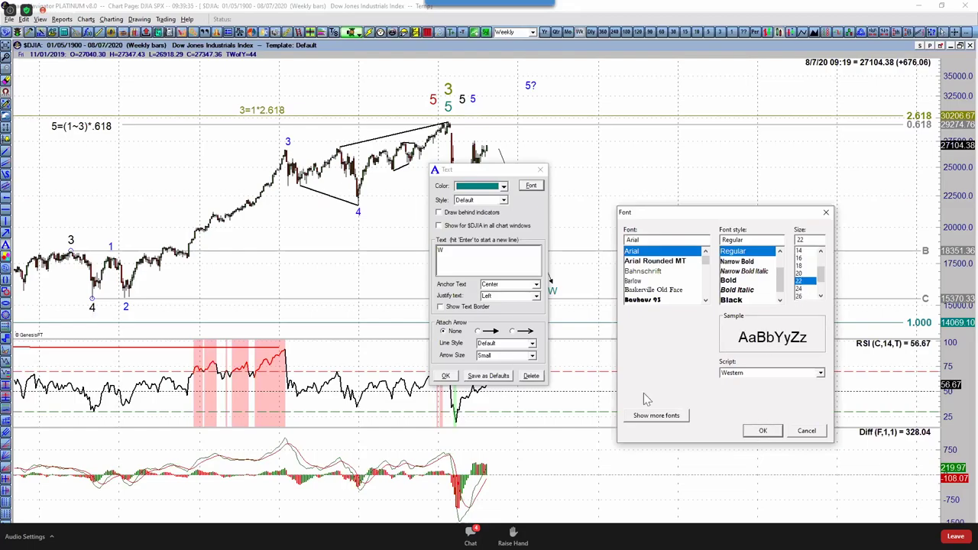
{"action": "left_click", "coordinate": [763, 430]}
{"action": "left_click", "coordinate": [446, 376]}
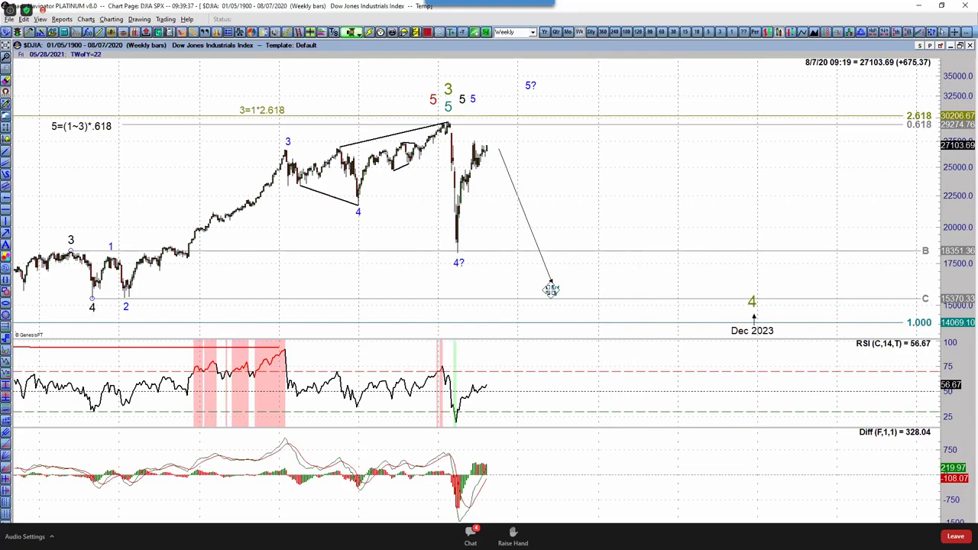
Step: Copy the teal W label up to mid-2022, above the B line, and change the copy's text to X
{"action": "left_click_drag", "start_coordinate": [552, 278], "coordinate": [628, 183]}
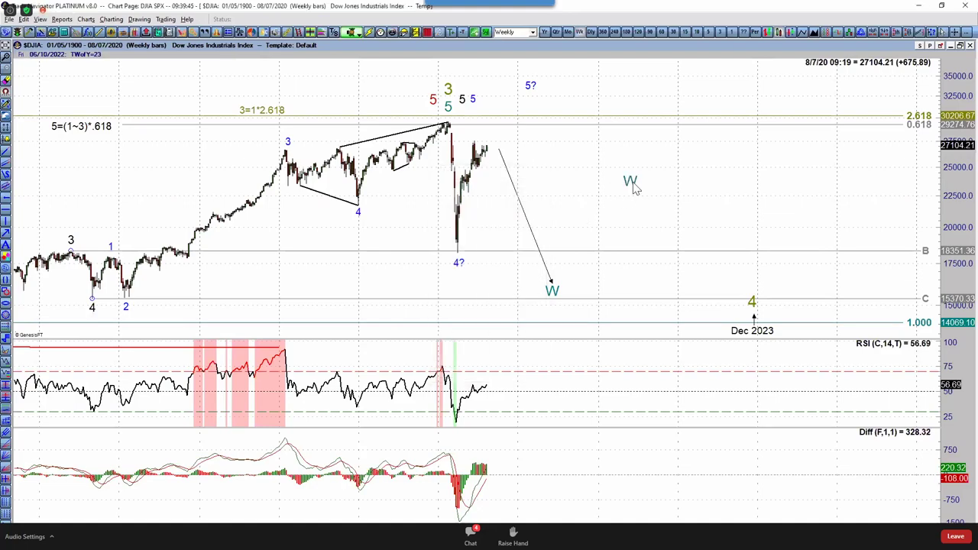
{"action": "double_click", "coordinate": [552, 290]}
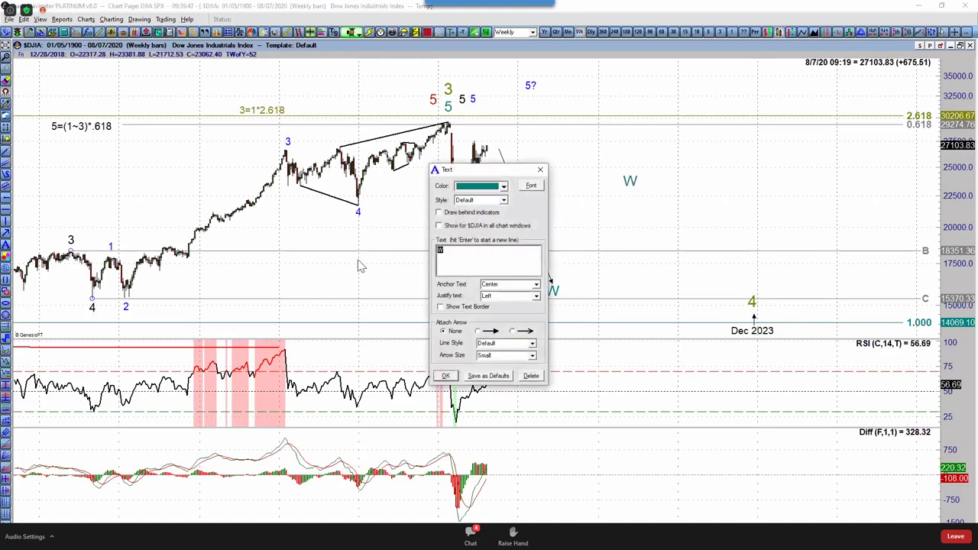
{"action": "type", "text": "X"}
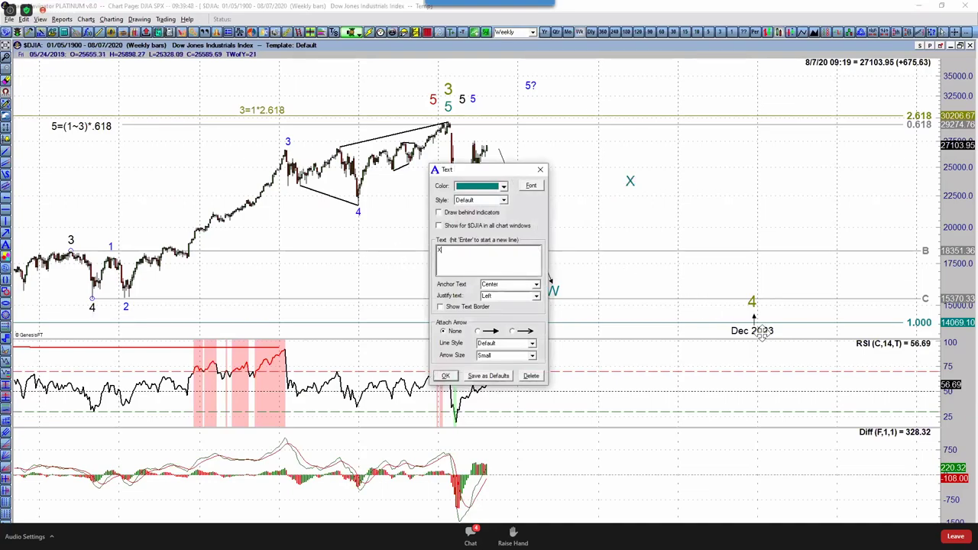
{"action": "left_click", "coordinate": [630, 182]}
Step: Copy the teal X label to just above the olive 4 and change the copy's text to Y
{"action": "left_click_drag", "start_coordinate": [630, 171], "coordinate": [721, 251]}
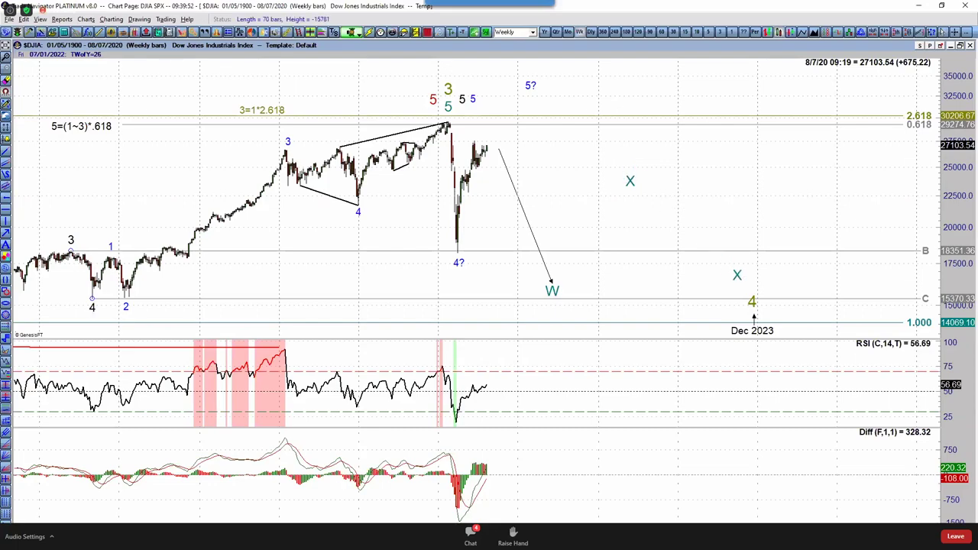
{"action": "left_click_drag", "start_coordinate": [752, 287], "coordinate": [753, 287]}
{"action": "left_click", "coordinate": [532, 261]}
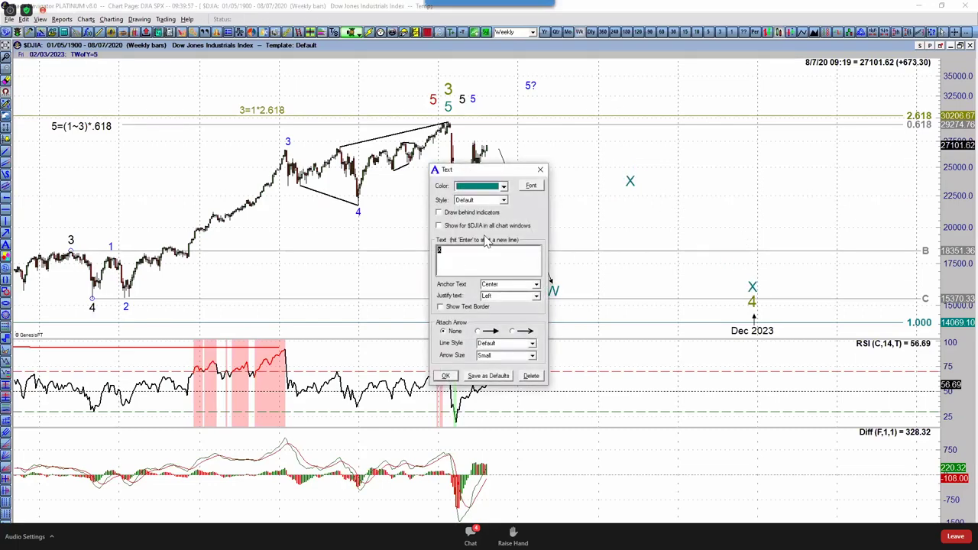
{"action": "type", "text": "Y"}
Step: Raise the W label and its arrow tip slightly, and draw an up-down-up zigzag of three arrows from W to X
{"action": "left_click_drag", "start_coordinate": [552, 307], "coordinate": [543, 273]}
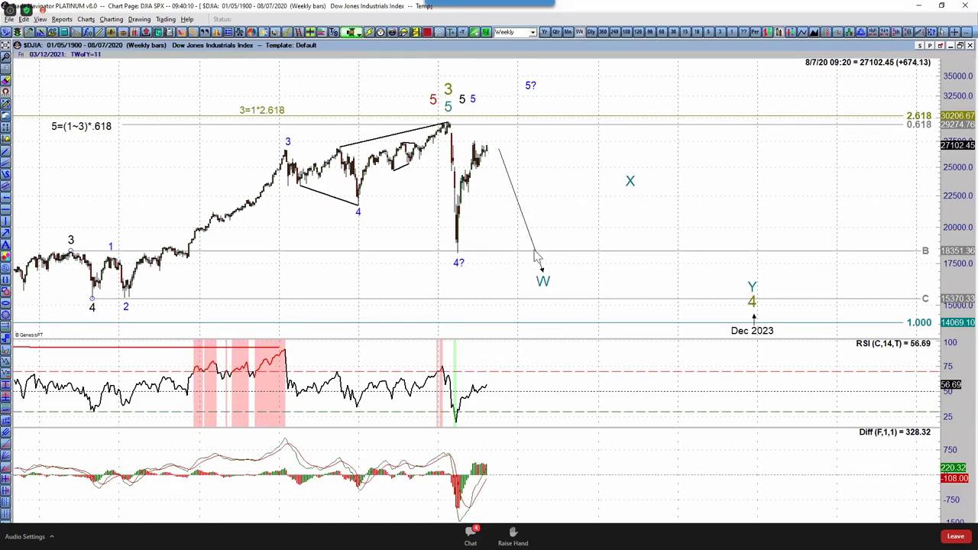
{"action": "left_click", "coordinate": [6, 233]}
{"action": "mouse_move", "coordinate": [551, 269]}
{"action": "left_mouse_down"}
{"action": "mouse_move", "coordinate": [563, 219]}
{"action": "mouse_move", "coordinate": [582, 210]}
{"action": "left_mouse_up"}
{"action": "left_click", "coordinate": [6, 232]}
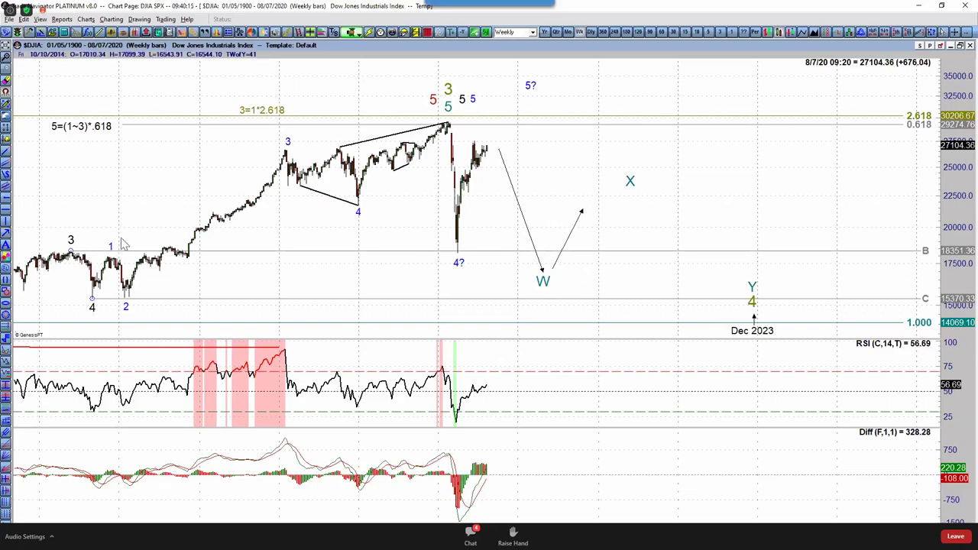
{"action": "left_click", "coordinate": [6, 233]}
{"action": "left_click_drag", "start_coordinate": [616, 226], "coordinate": [629, 193]}
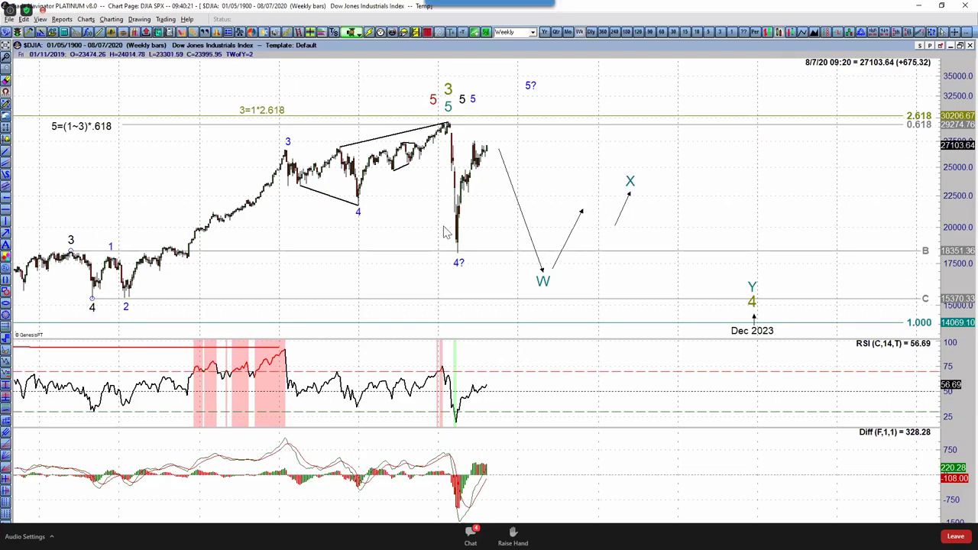
{"action": "left_click", "coordinate": [6, 234]}
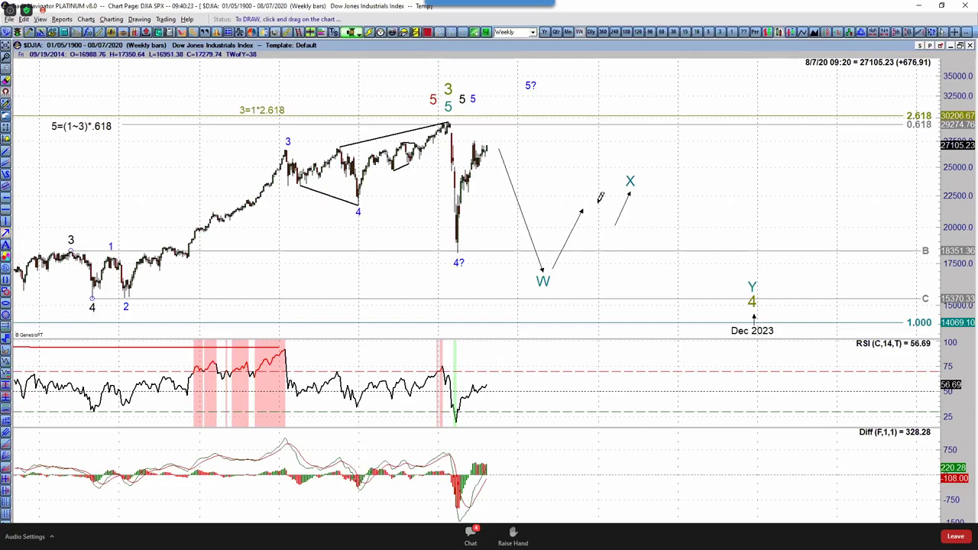
{"action": "left_click_drag", "start_coordinate": [583, 210], "coordinate": [614, 241]}
Step: Draw a down-up-down zigzag of three arrows from X to Y, and place the X label above its peak
{"action": "mouse_move", "coordinate": [630, 194]}
{"action": "left_mouse_down"}
{"action": "mouse_move", "coordinate": [642, 180]}
{"action": "mouse_move", "coordinate": [636, 172]}
{"action": "mouse_move", "coordinate": [676, 252]}
{"action": "left_mouse_up"}
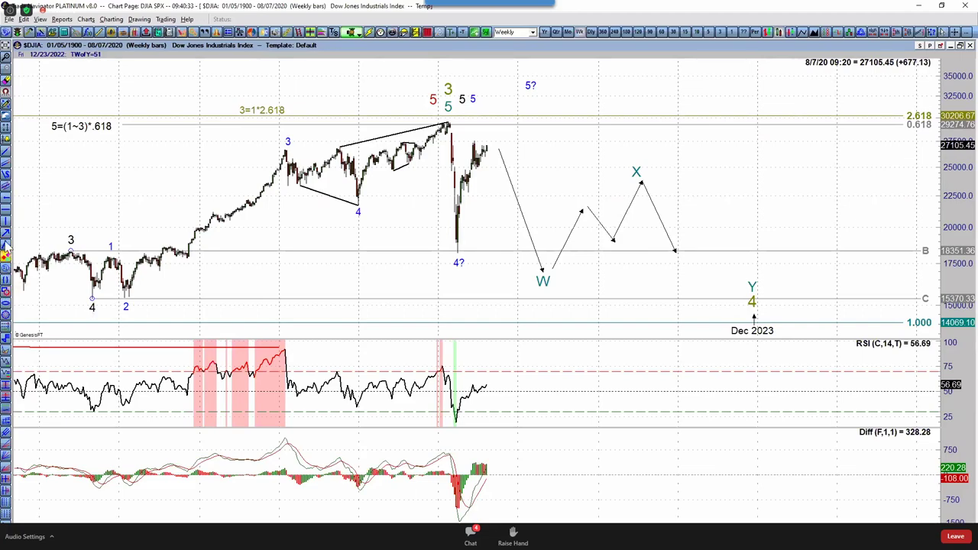
{"action": "mouse_move", "coordinate": [700, 214]}
{"action": "left_mouse_down"}
{"action": "mouse_move", "coordinate": [732, 234]}
{"action": "mouse_move", "coordinate": [753, 278]}
{"action": "left_mouse_up"}
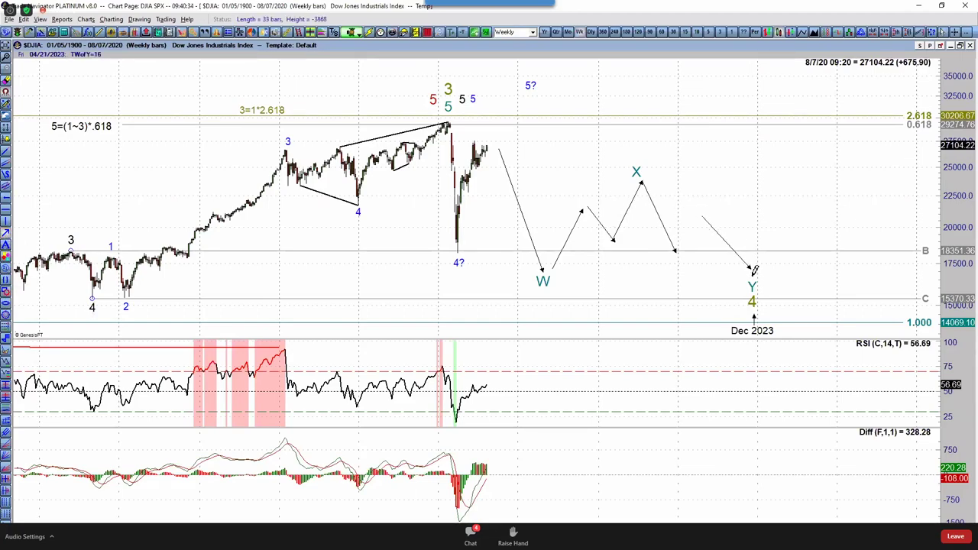
{"action": "left_click_drag", "start_coordinate": [704, 214], "coordinate": [707, 207]}
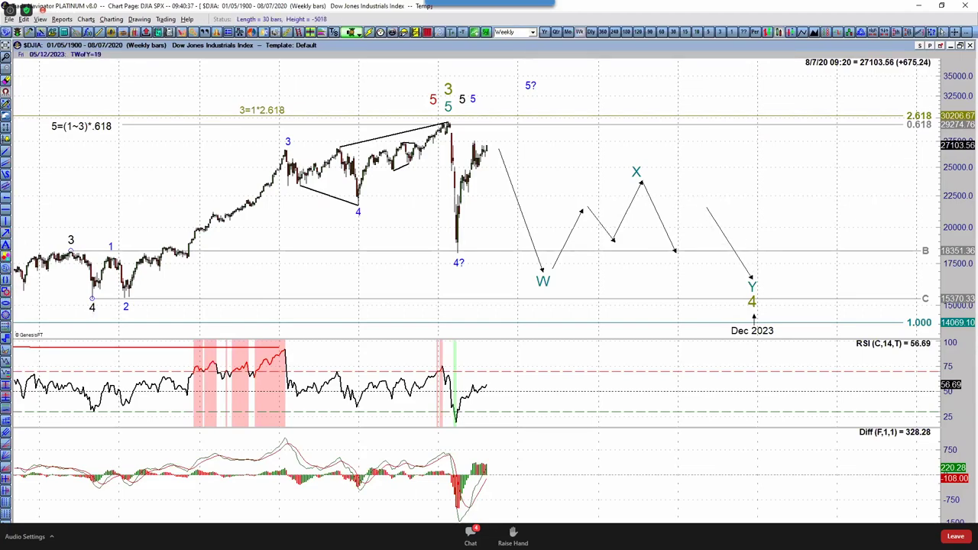
{"action": "left_click_drag", "start_coordinate": [632, 175], "coordinate": [644, 166]}
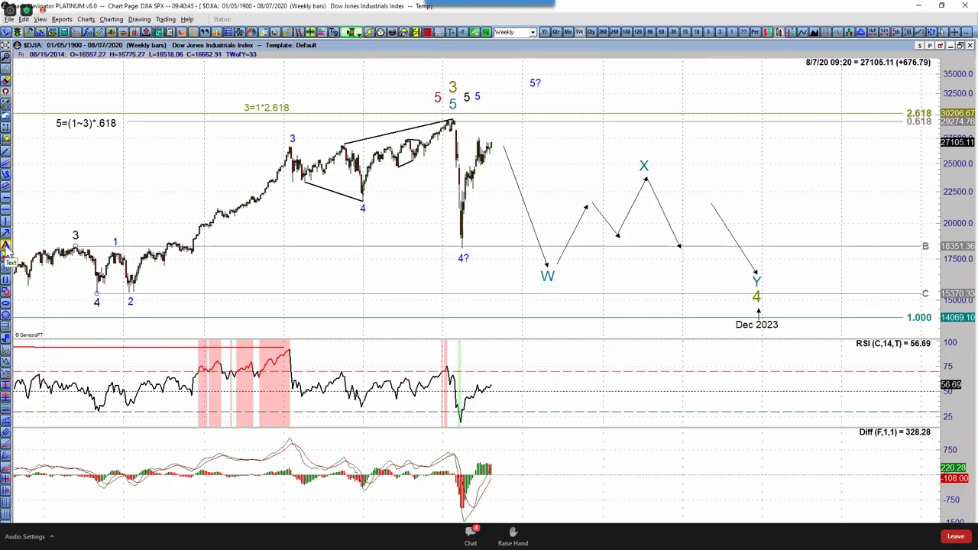
{"action": "left_click", "coordinate": [6, 244]}
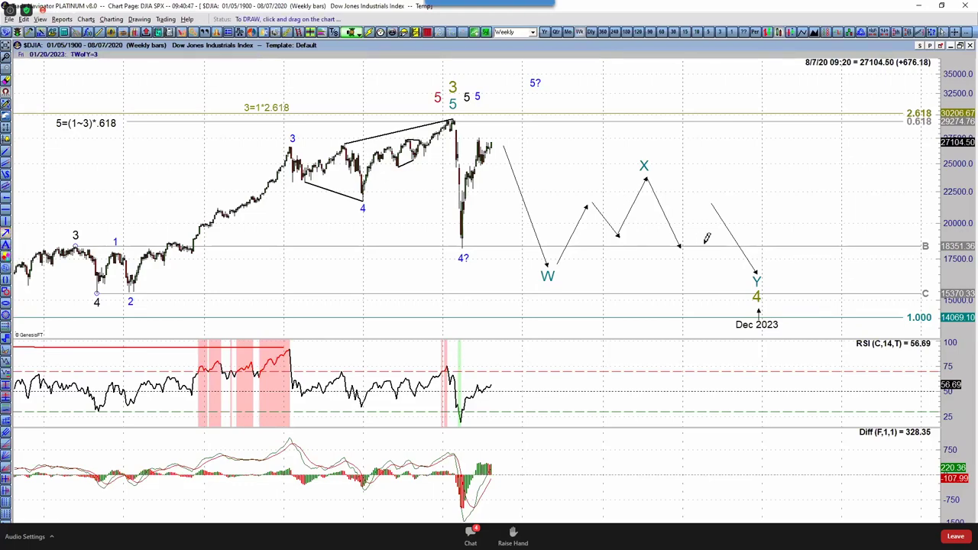
{"action": "left_click_drag", "start_coordinate": [686, 246], "coordinate": [710, 203]}
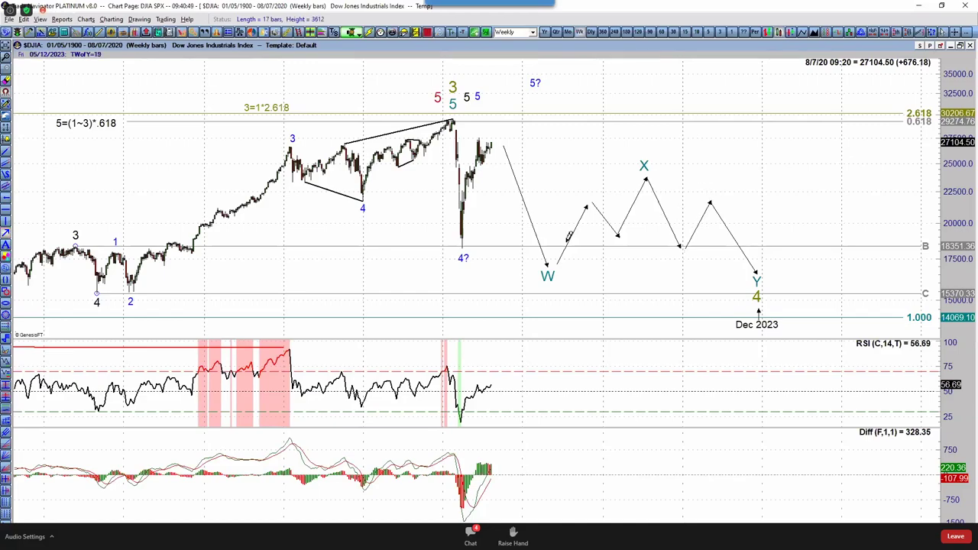
Step: Move the blue 4? label slightly lower, copy the red 5 label to the 2020 low above it, and change the copy's text to A
{"action": "left_click_drag", "start_coordinate": [463, 258], "coordinate": [465, 272]}
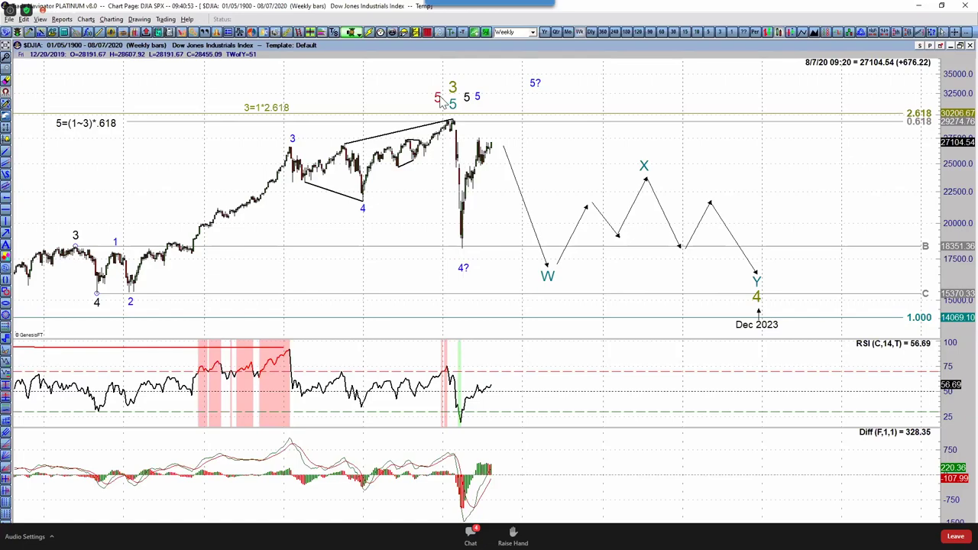
{"action": "left_click_drag", "start_coordinate": [437, 90], "coordinate": [461, 258]}
{"action": "left_click", "coordinate": [327, 267]}
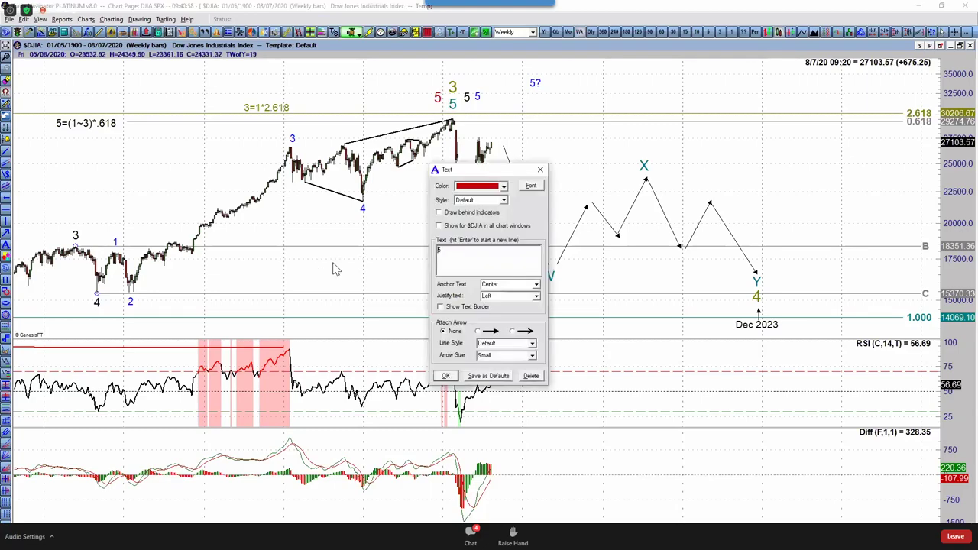
{"action": "type", "text": "A"}
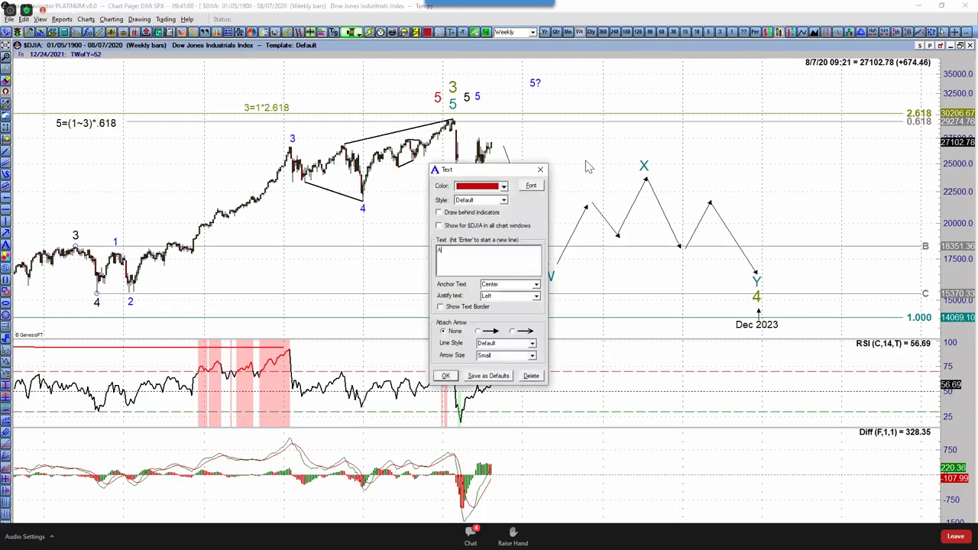
{"action": "left_click", "coordinate": [446, 376]}
Step: Copy the red A label to just above the latest price bars and change the copy's text to B
{"action": "left_click_drag", "start_coordinate": [461, 272], "coordinate": [497, 130]}
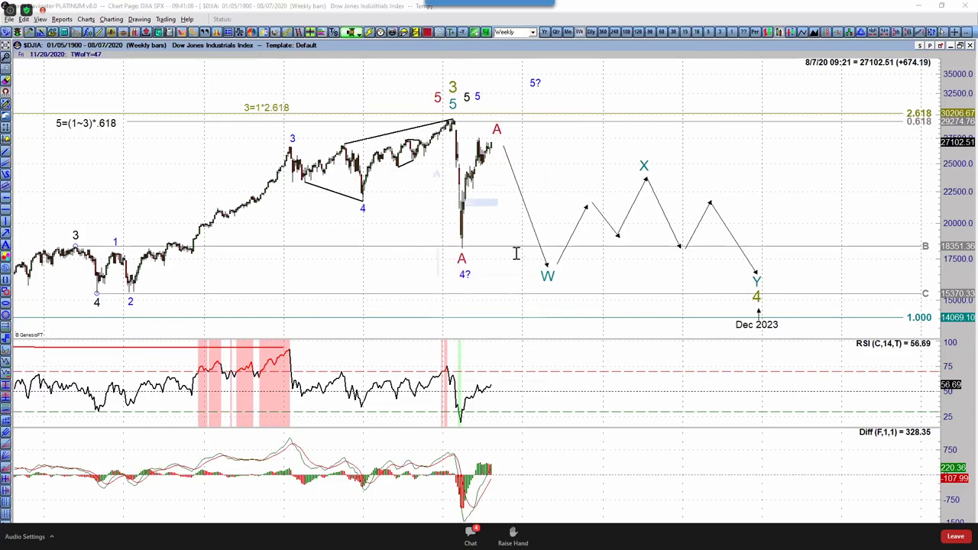
{"action": "left_click", "coordinate": [459, 258]}
{"action": "type", "text": "B"}
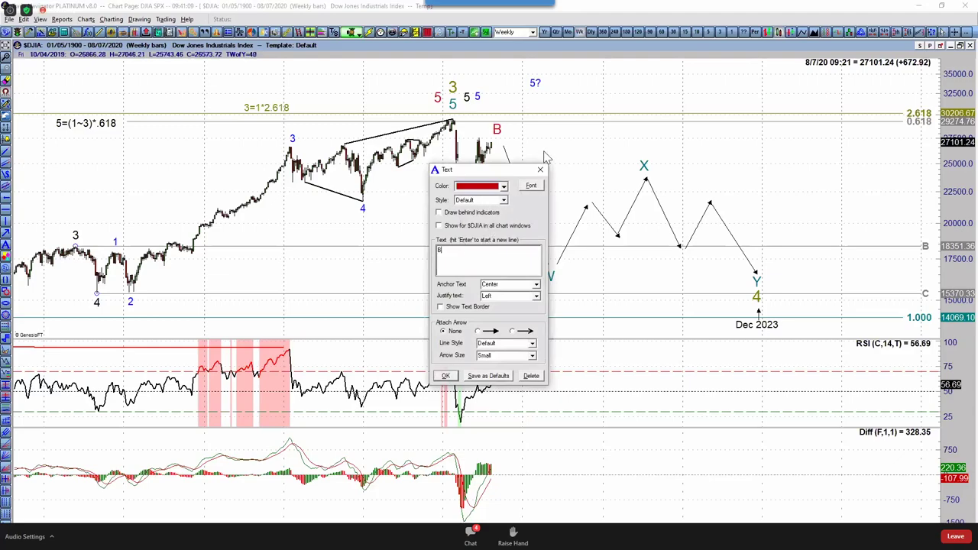
Step: Lower the teal W label, copy the red B label to just above it, and change the copy's text to C
{"action": "left_click", "coordinate": [557, 280]}
{"action": "left_click_drag", "start_coordinate": [547, 275], "coordinate": [549, 286]}
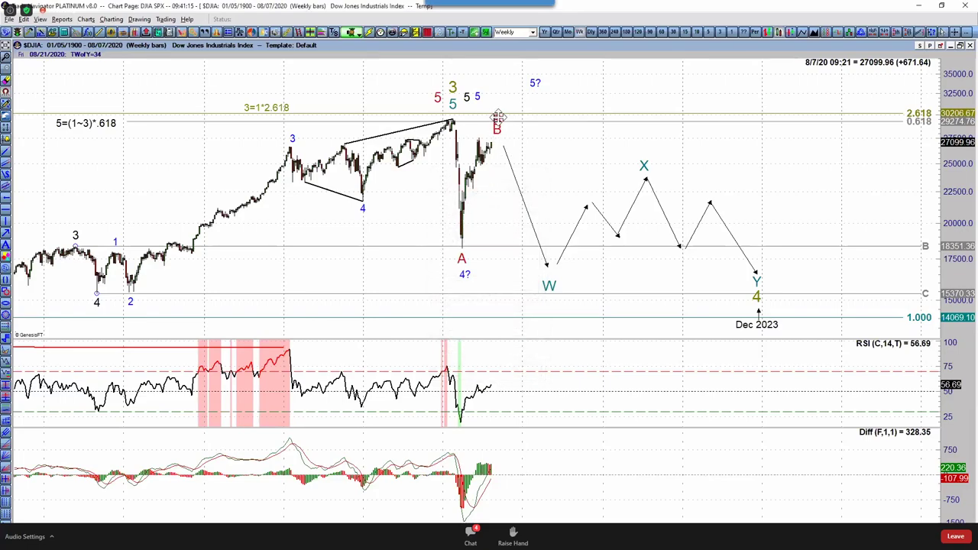
{"action": "left_click_drag", "start_coordinate": [498, 118], "coordinate": [550, 293]}
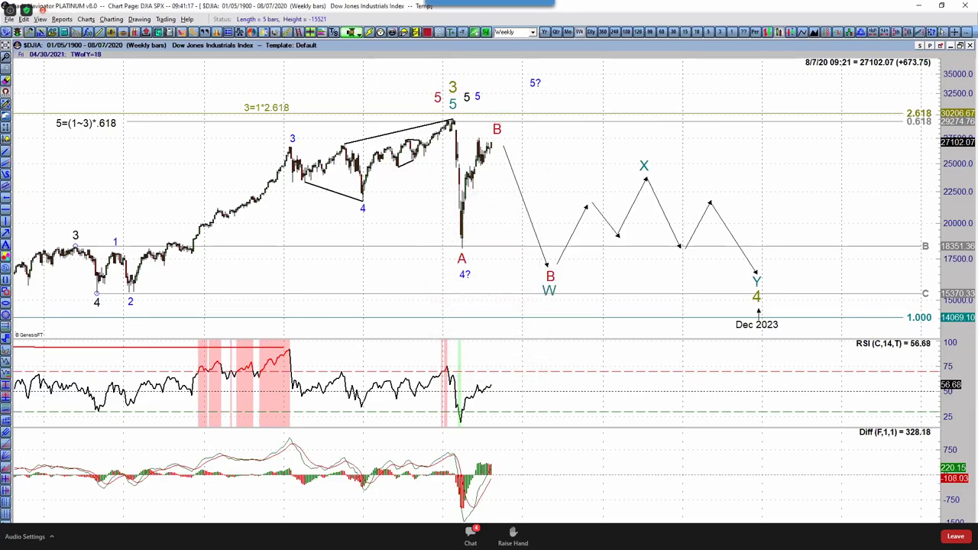
{"action": "double_click", "coordinate": [552, 275]}
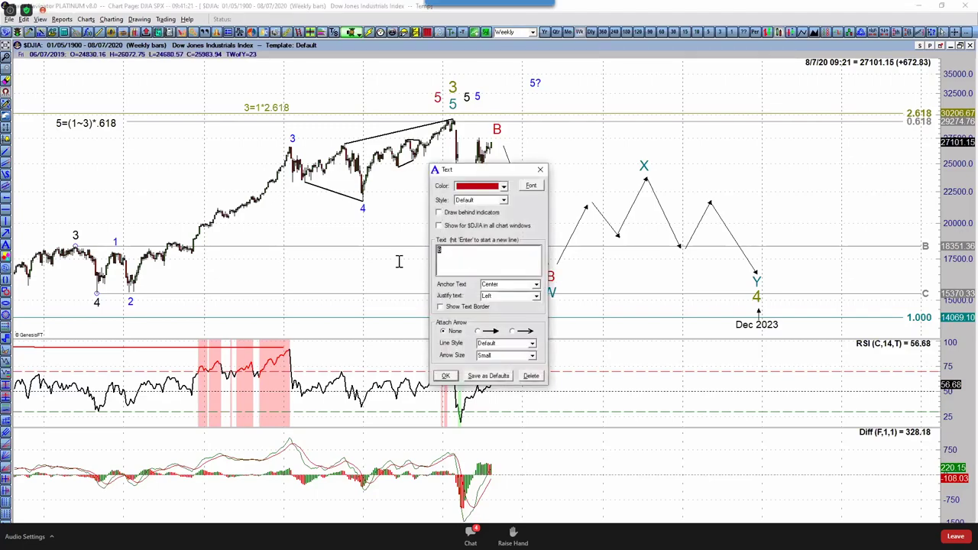
{"action": "type", "text": "C"}
{"action": "left_click", "coordinate": [540, 169]}
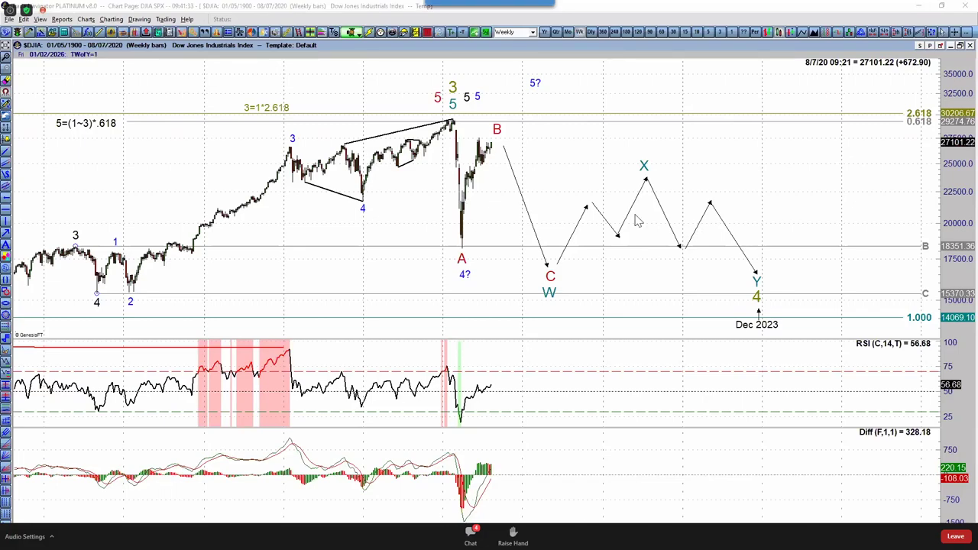
Step: Switch to the Elliott wave guide in Firefox, review its zigzag, flat and triangle descriptions, and return to the chart
{"action": "key", "text": "alt+Tab"}
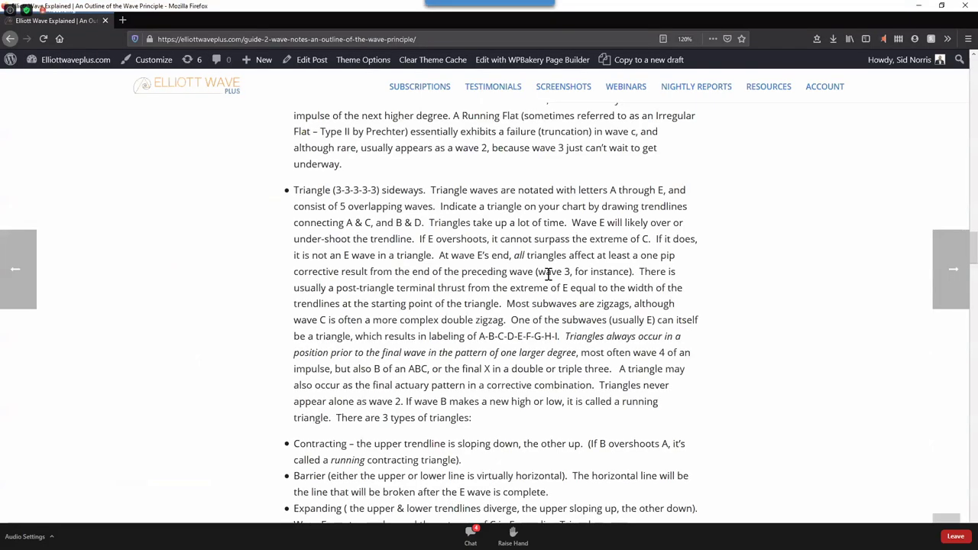
{"action": "scroll", "coordinate": [547, 274], "scroll_direction": "up", "scroll_amount": 2}
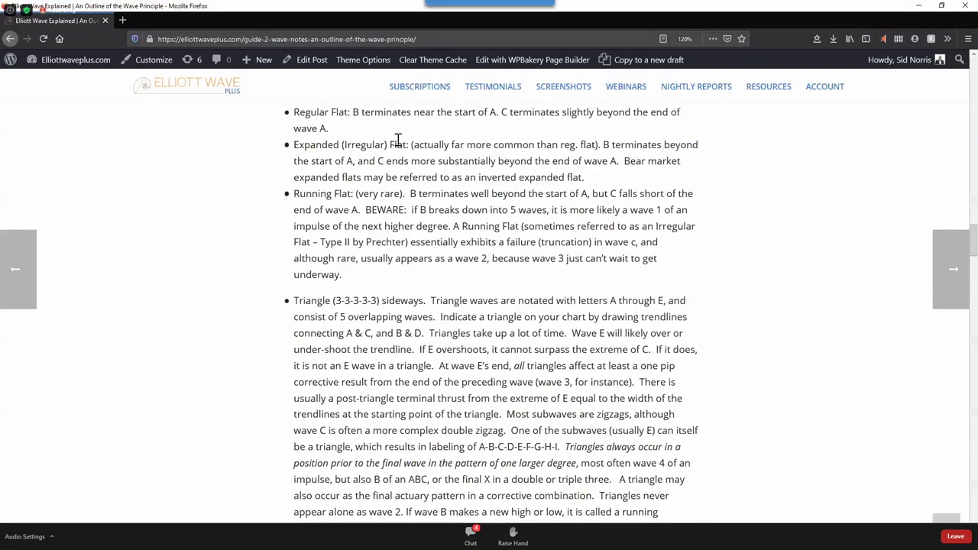
{"action": "scroll", "coordinate": [397, 137], "scroll_direction": "up", "scroll_amount": 2}
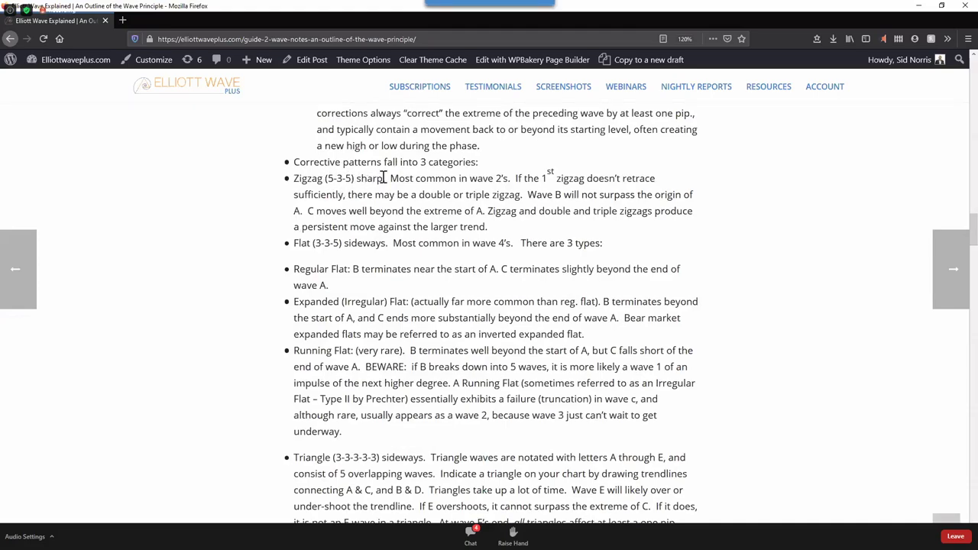
{"action": "scroll", "coordinate": [290, 229], "scroll_direction": "down", "scroll_amount": 1}
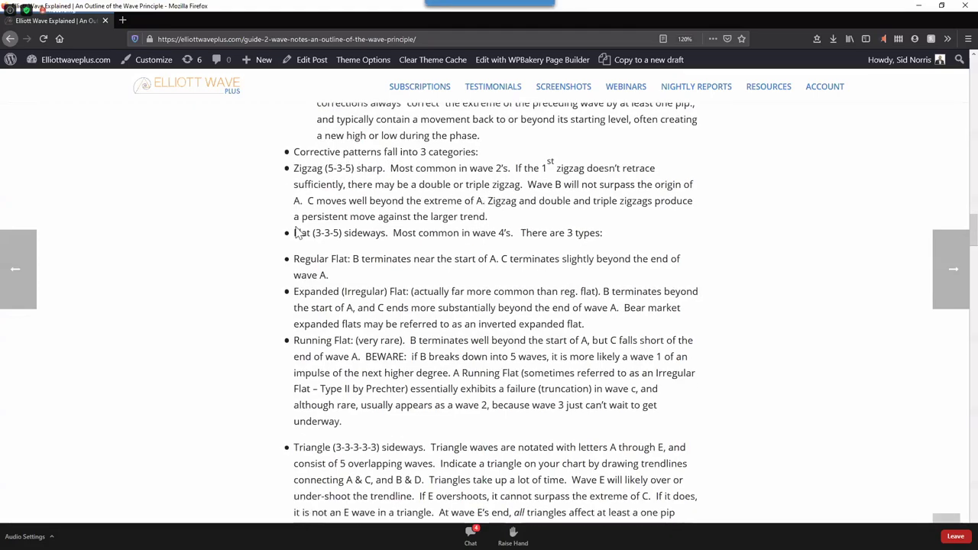
{"action": "scroll", "coordinate": [321, 211], "scroll_direction": "down", "scroll_amount": 1}
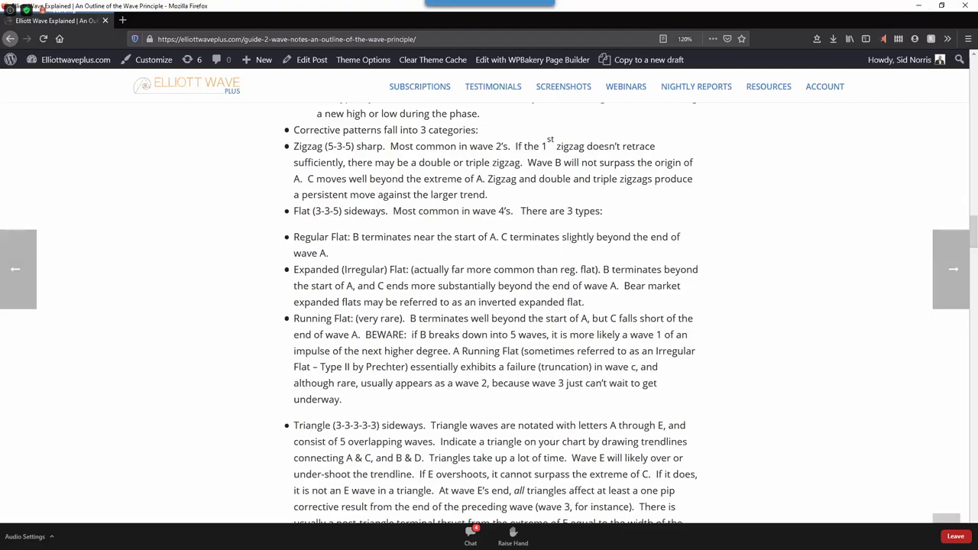
{"action": "key", "text": "super+Down"}
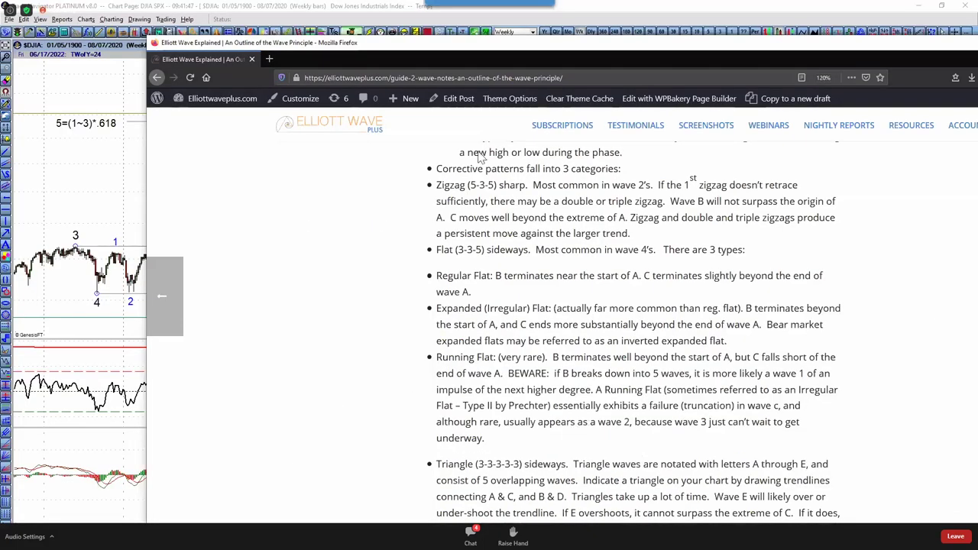
{"action": "key", "text": "alt+Tab"}
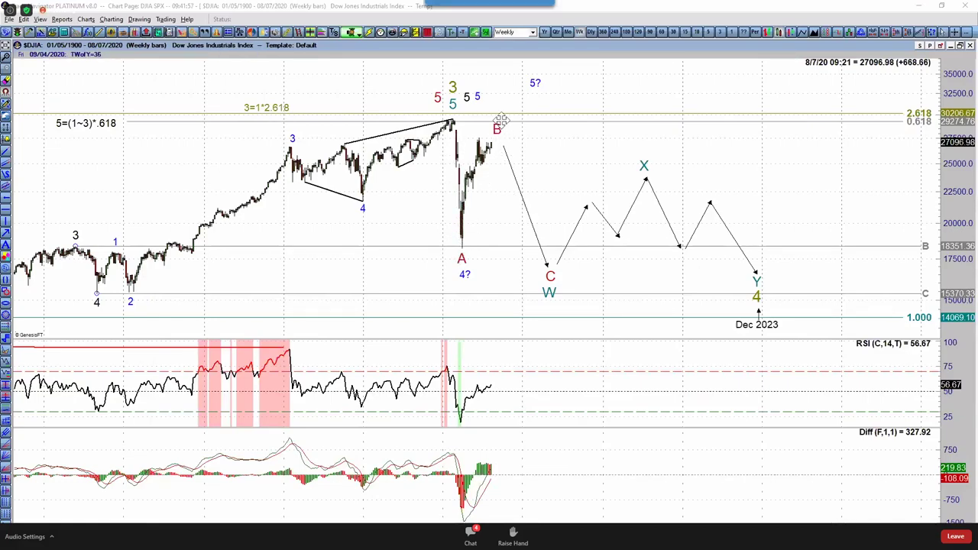
Step: Raise the red B label above the 2020 high, start the B-to-C arrow just beneath it, and shift the arrow's tip slightly later
{"action": "left_click_drag", "start_coordinate": [505, 111], "coordinate": [510, 97]}
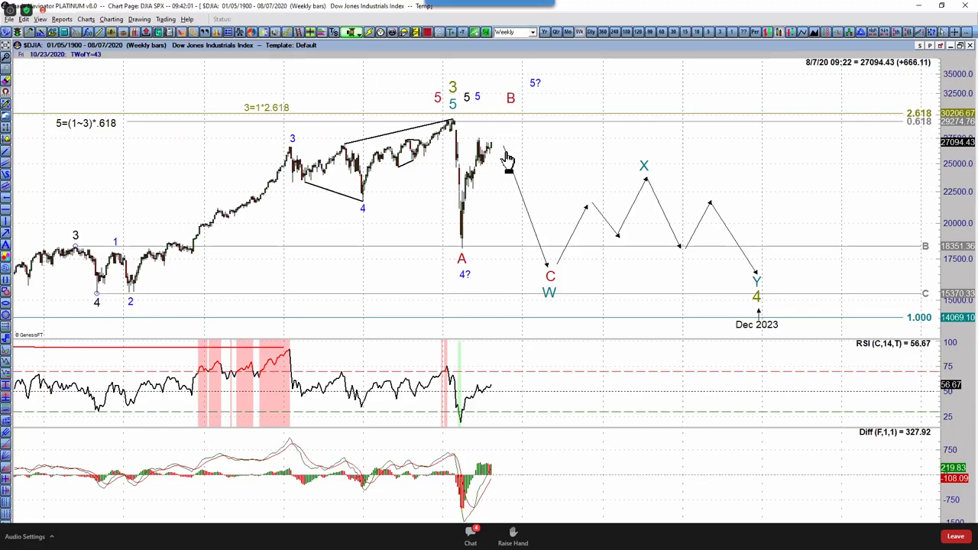
{"action": "left_click_drag", "start_coordinate": [503, 145], "coordinate": [508, 111]}
{"action": "left_click_drag", "start_coordinate": [550, 275], "coordinate": [555, 265]}
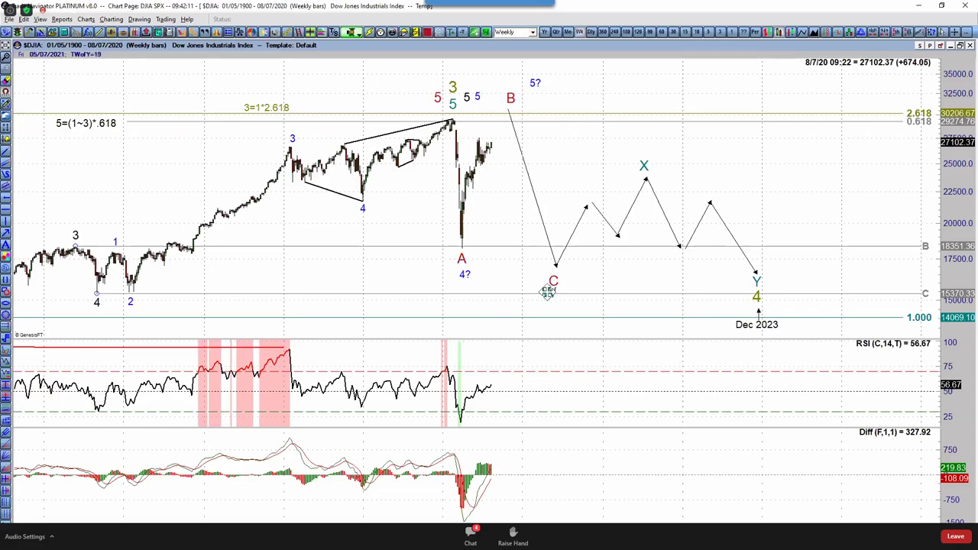
Step: Reposition the teal W label beneath the red C, and move the Dec 2023 note slightly lower and later
{"action": "left_click_drag", "start_coordinate": [549, 292], "coordinate": [560, 291]}
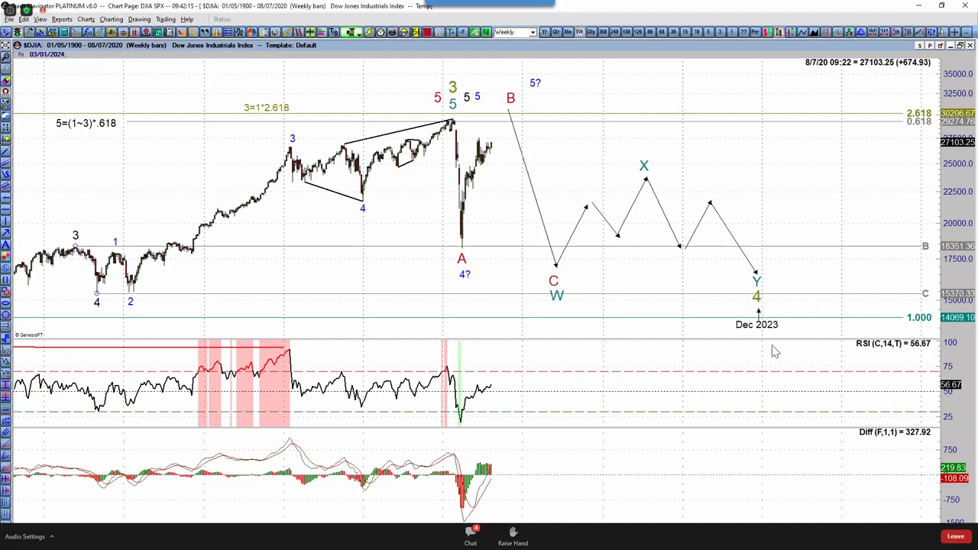
{"action": "left_click", "coordinate": [757, 324]}
{"action": "left_click_drag", "start_coordinate": [757, 324], "coordinate": [762, 329]}
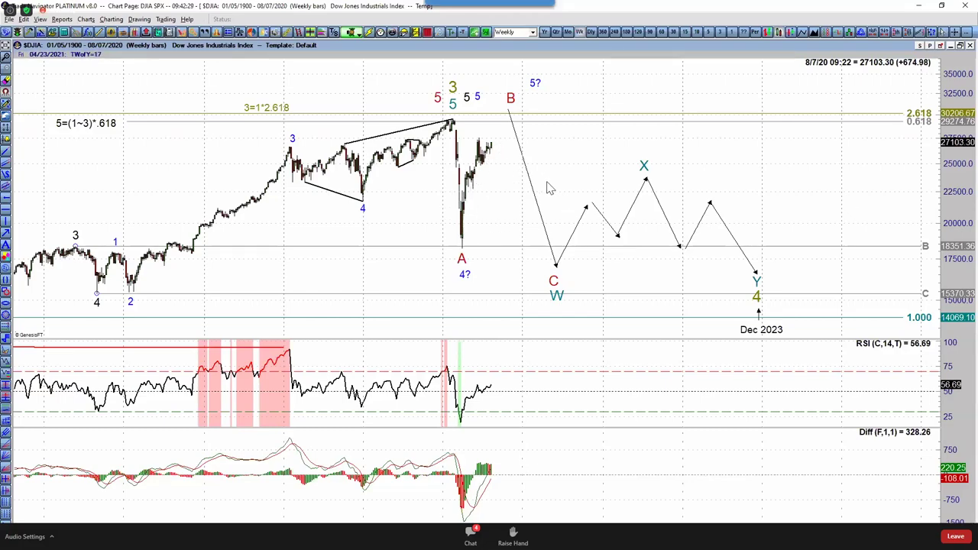
Step: Switch the chart to daily bars and rescale it to fit the 2020 decline, the rebound and the wave labels
{"action": "left_click", "coordinate": [592, 32]}
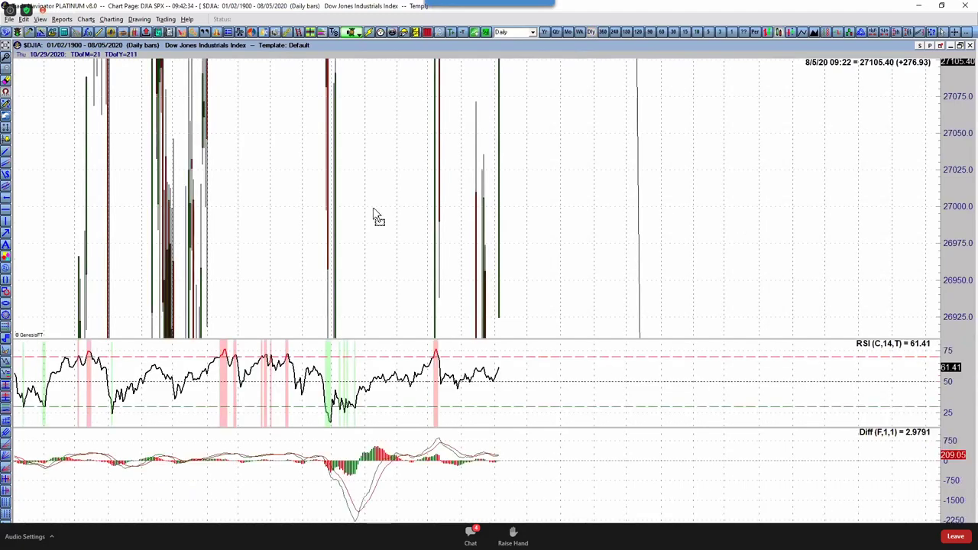
{"action": "left_click", "coordinate": [919, 33]}
{"action": "left_click_drag", "start_coordinate": [445, 252], "coordinate": [267, 252]}
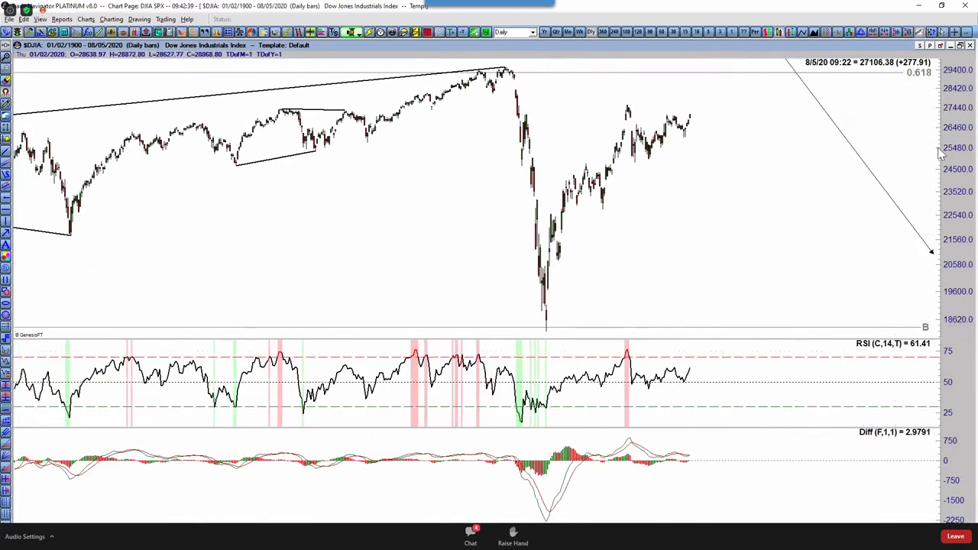
{"action": "left_click_drag", "start_coordinate": [956, 153], "coordinate": [956, 162]}
{"action": "left_click_drag", "start_coordinate": [736, 293], "coordinate": [716, 274]}
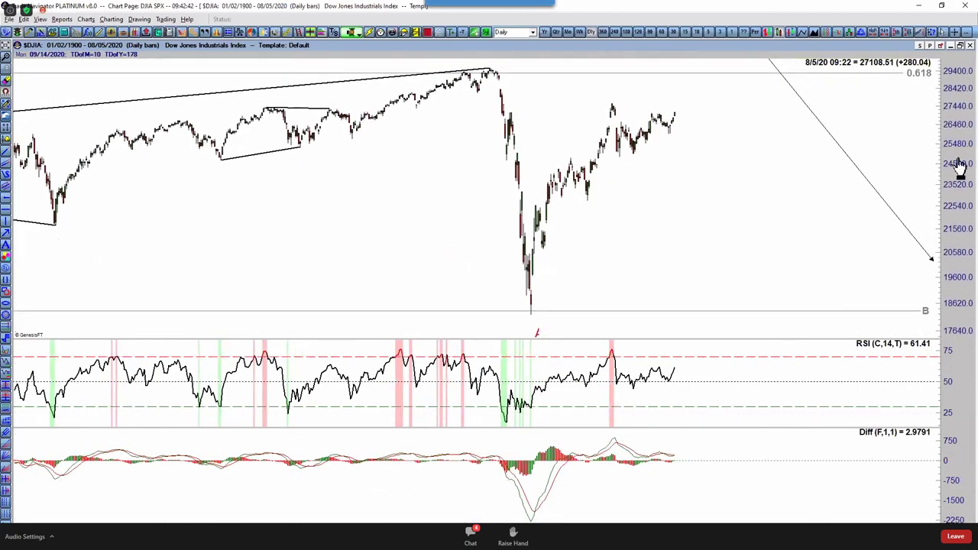
{"action": "left_click_drag", "start_coordinate": [961, 185], "coordinate": [961, 208]}
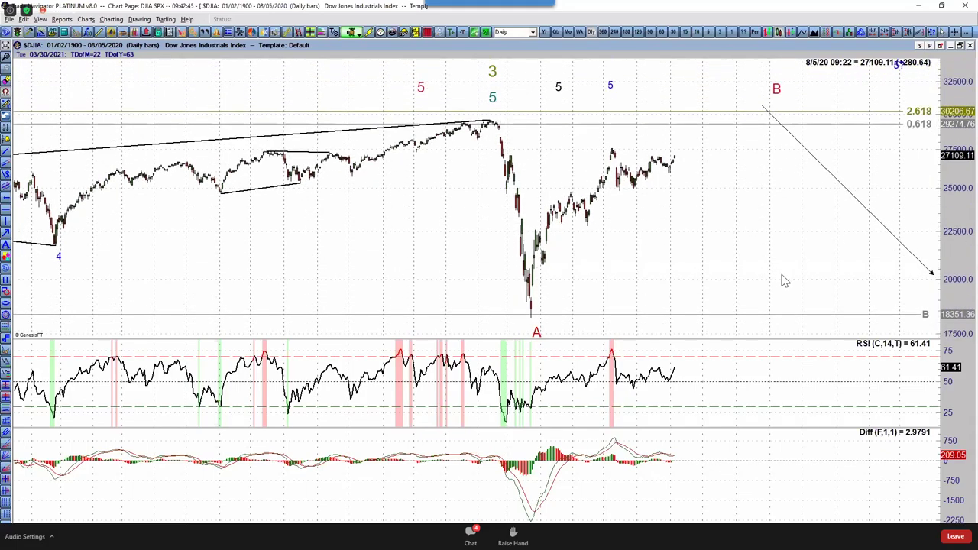
{"action": "left_click_drag", "start_coordinate": [716, 280], "coordinate": [697, 266]}
Step: Hide the RSI pane in the chart settings
{"action": "right_click", "coordinate": [388, 263]}
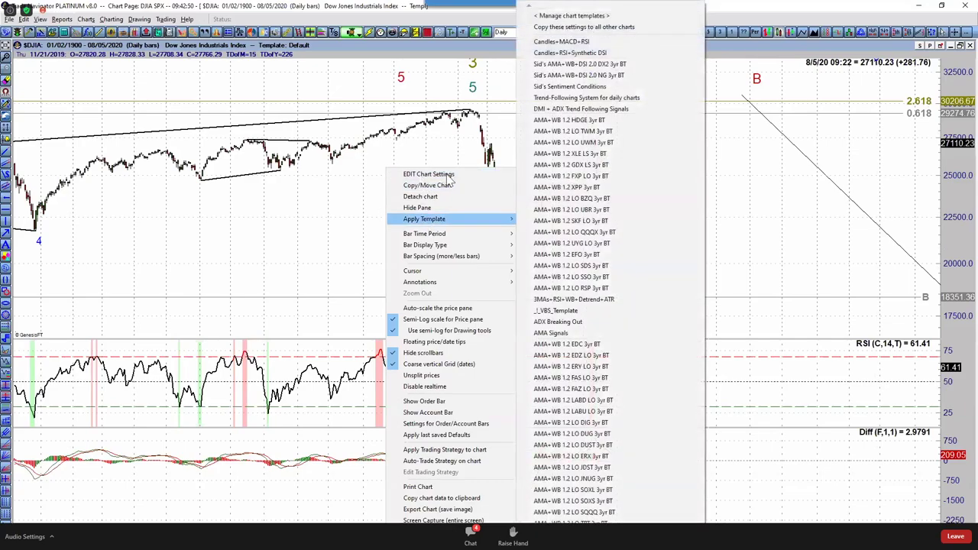
{"action": "left_click", "coordinate": [449, 175]}
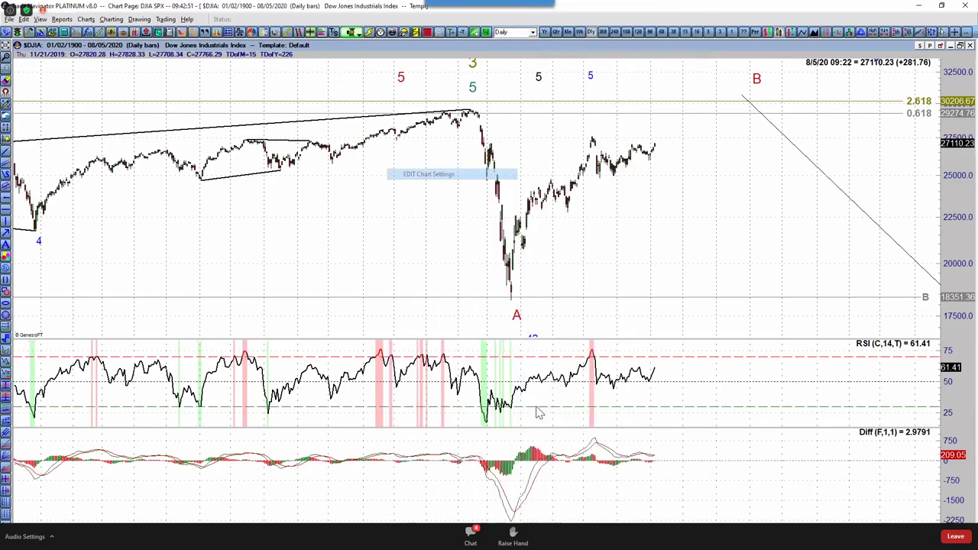
{"action": "double_click", "coordinate": [598, 456]}
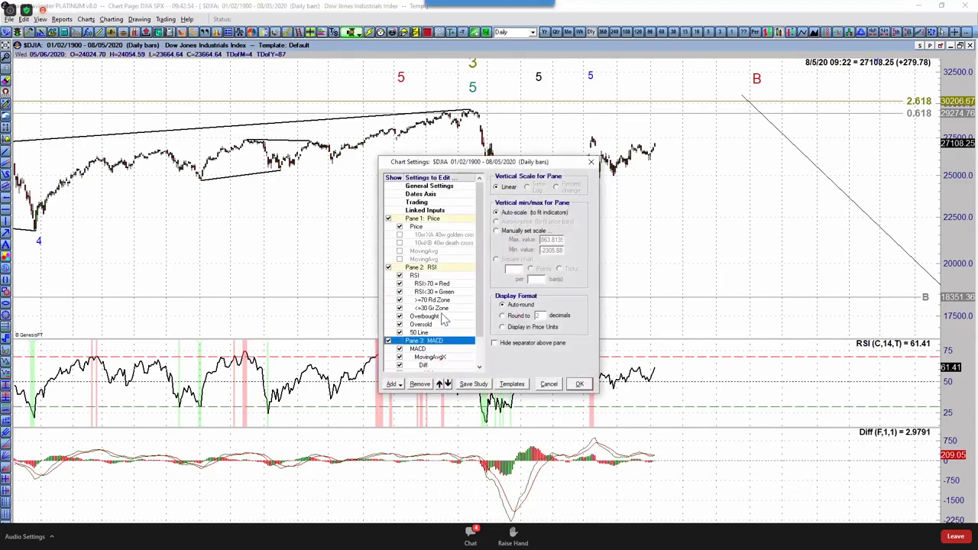
{"action": "left_click", "coordinate": [388, 268]}
{"action": "left_click", "coordinate": [579, 385]}
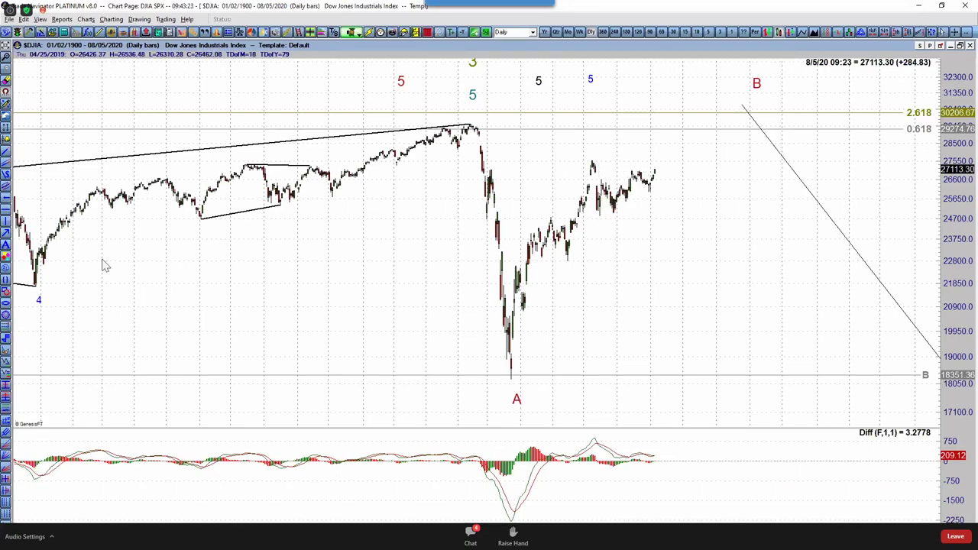
Step: Draw rising trendlines below and above the June–August 2020 price action, and a horizontal price line at the June high, 27580.21
{"action": "left_click", "coordinate": [5, 156]}
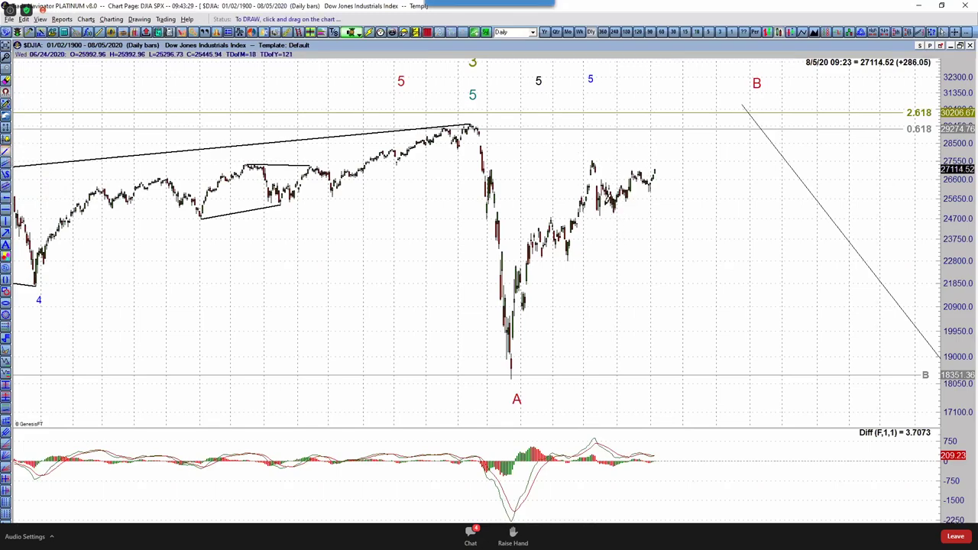
{"action": "left_click_drag", "start_coordinate": [608, 223], "coordinate": [662, 193]}
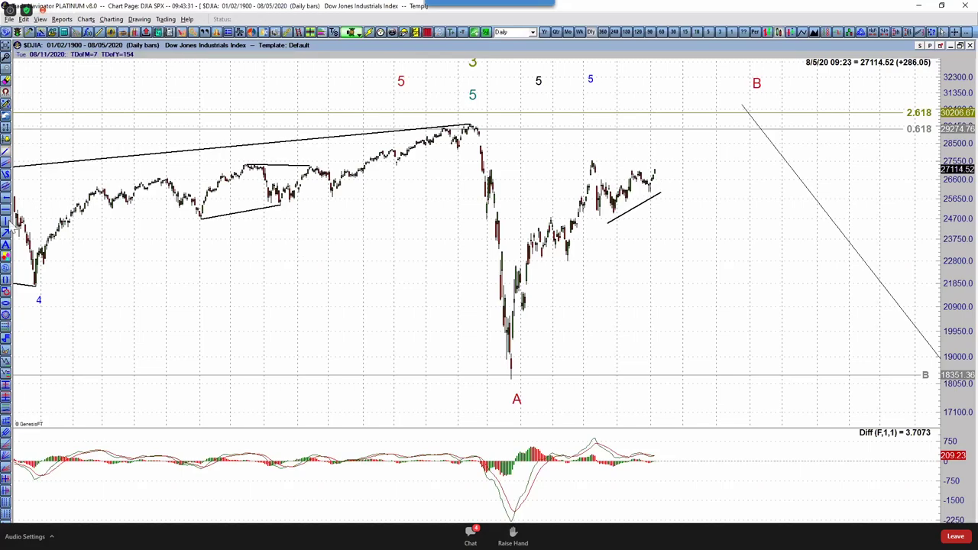
{"action": "left_click", "coordinate": [6, 174]}
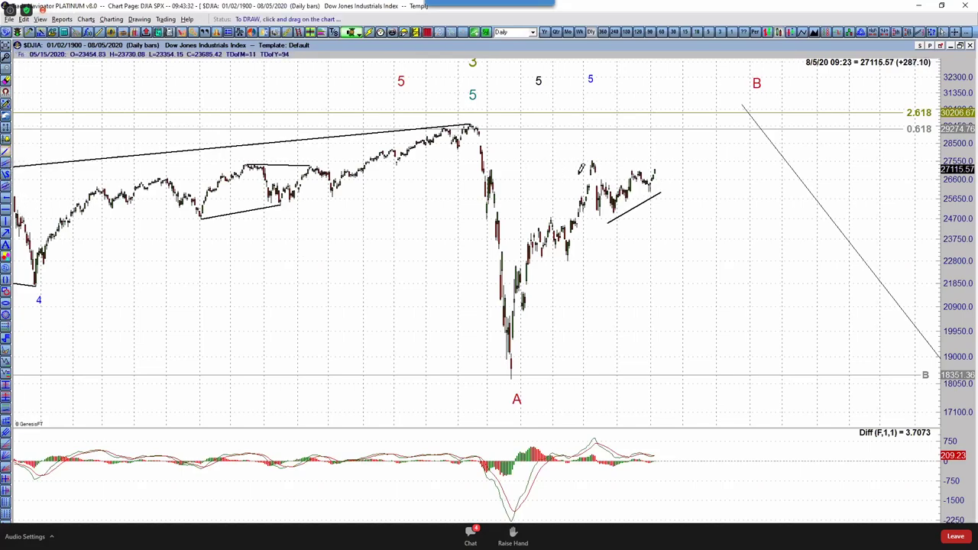
{"action": "left_click_drag", "start_coordinate": [600, 175], "coordinate": [649, 162]}
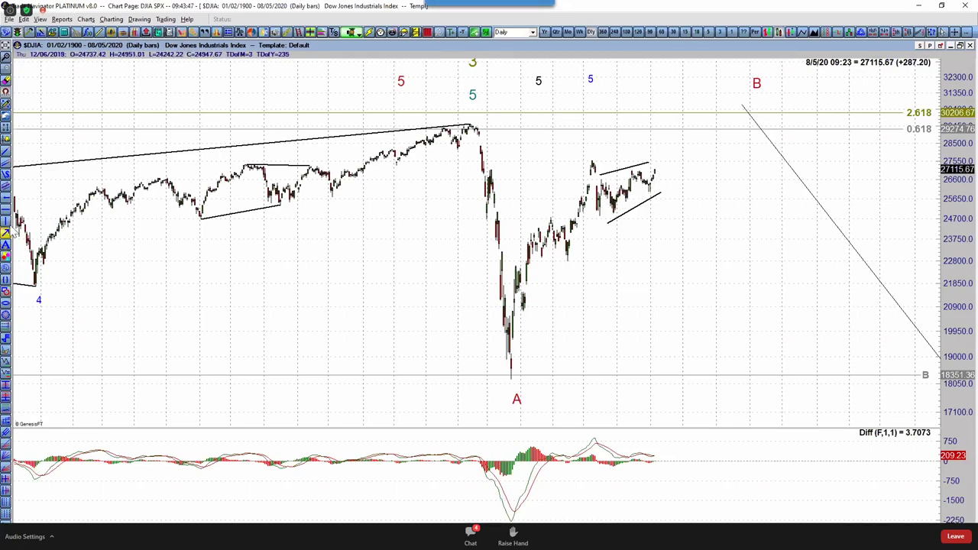
{"action": "left_click", "coordinate": [5, 198]}
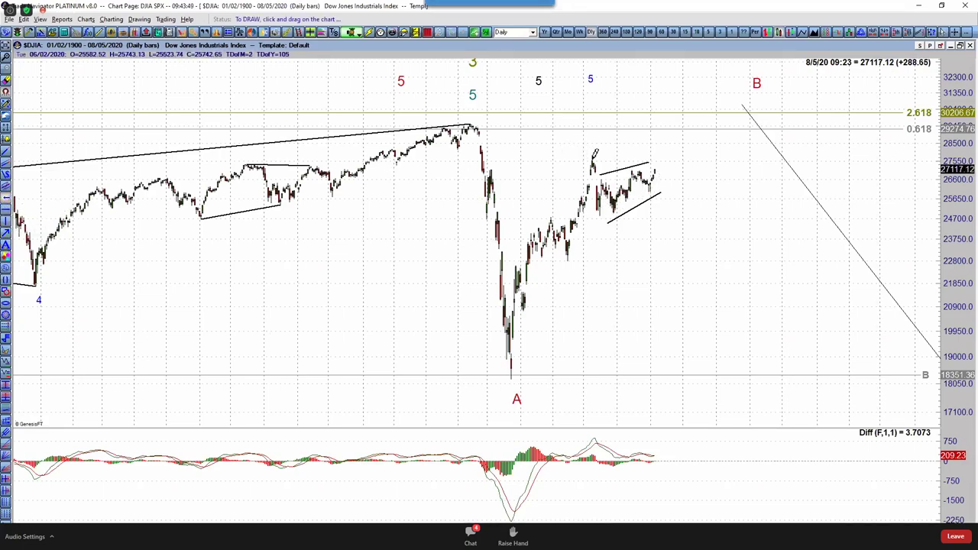
{"action": "mouse_move", "coordinate": [592, 159]}
{"action": "left_mouse_down"}
{"action": "mouse_move", "coordinate": [629, 252]}
{"action": "mouse_move", "coordinate": [651, 359]}
{"action": "left_mouse_up"}
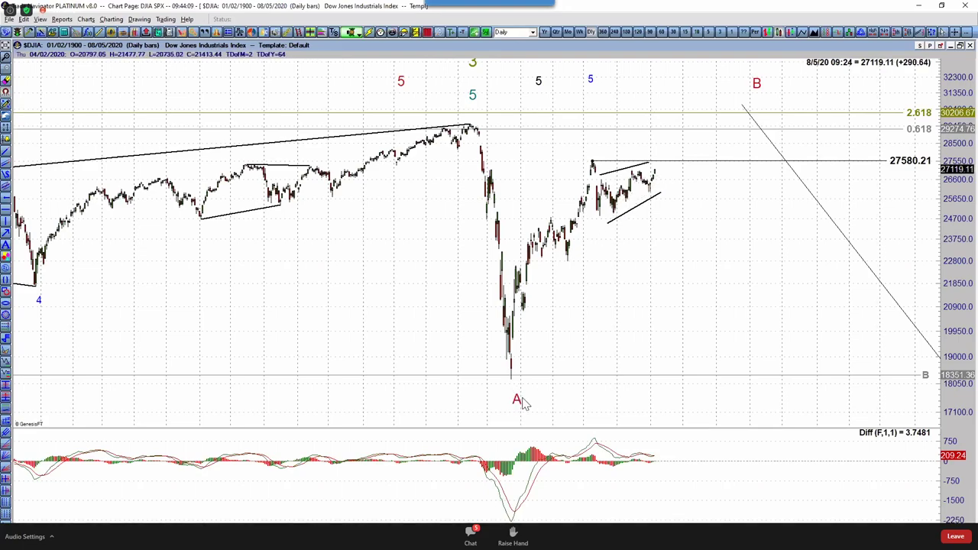
Step: Center the red A label below the March 2020 low, copy the black 5 label just above it, and change the copy's text to C
{"action": "left_click_drag", "start_coordinate": [516, 399], "coordinate": [509, 406]}
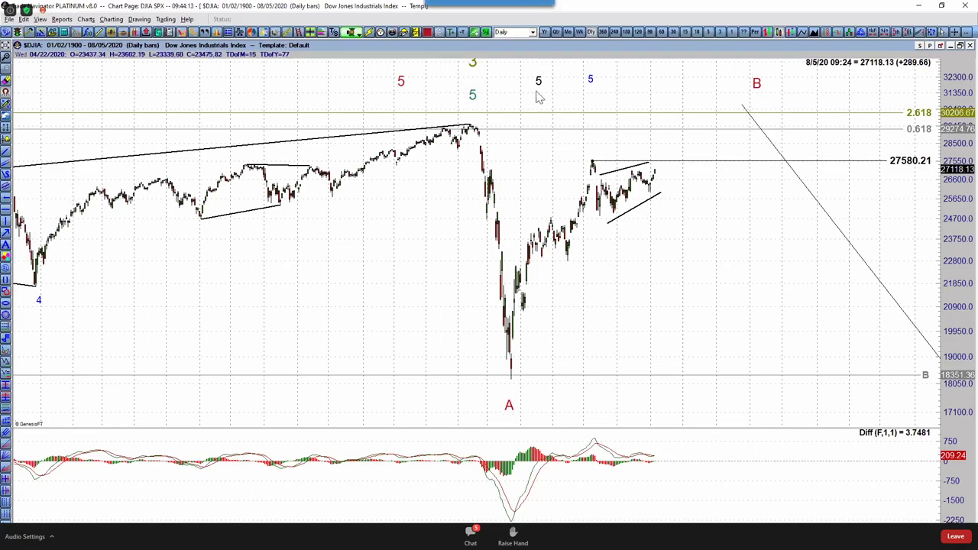
{"action": "left_click_drag", "start_coordinate": [537, 83], "coordinate": [511, 389]}
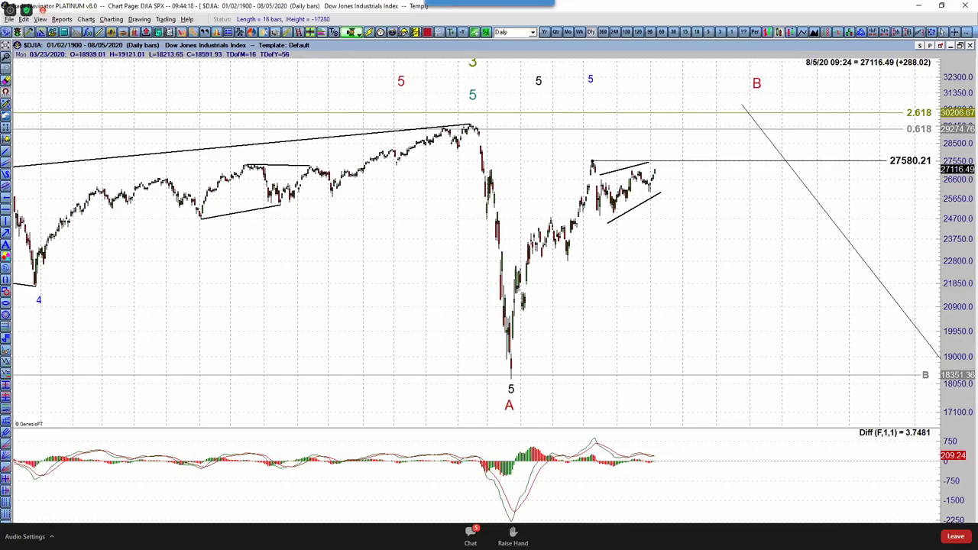
{"action": "double_click", "coordinate": [512, 390]}
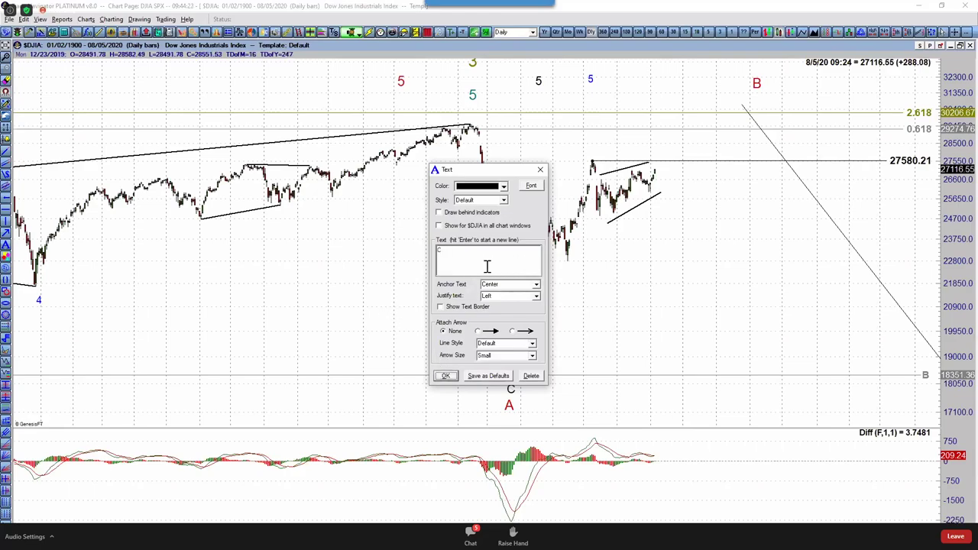
{"action": "left_click", "coordinate": [446, 375]}
Step: Copy the black C label below the late-February 2020 low and change the copy's text to A
{"action": "left_click_drag", "start_coordinate": [511, 387], "coordinate": [484, 235]}
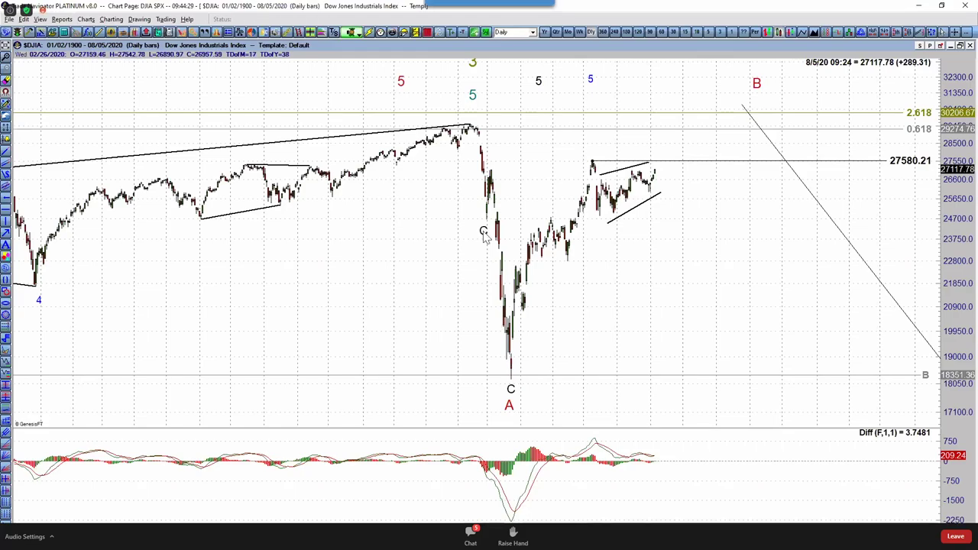
{"action": "double_click", "coordinate": [483, 232]}
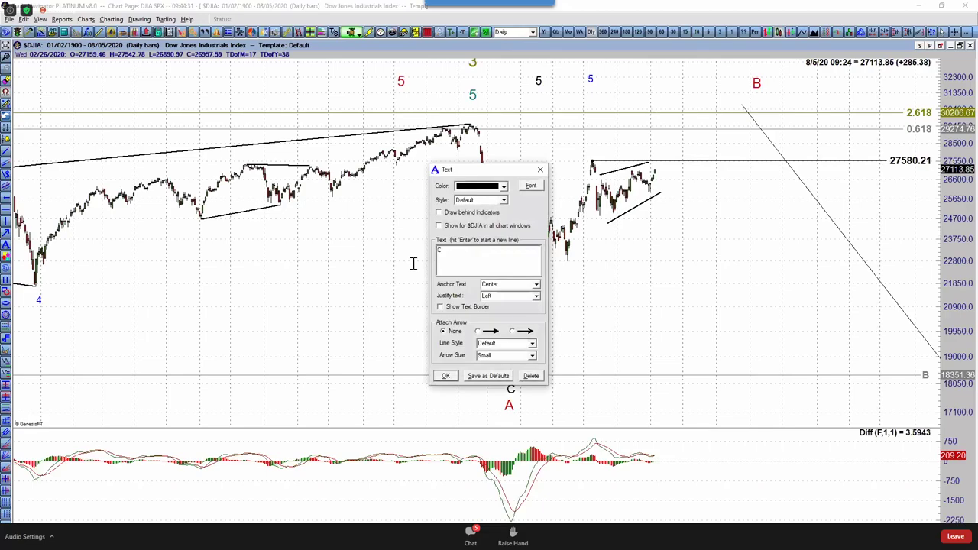
{"action": "type", "text": "A"}
{"action": "left_click", "coordinate": [446, 376]}
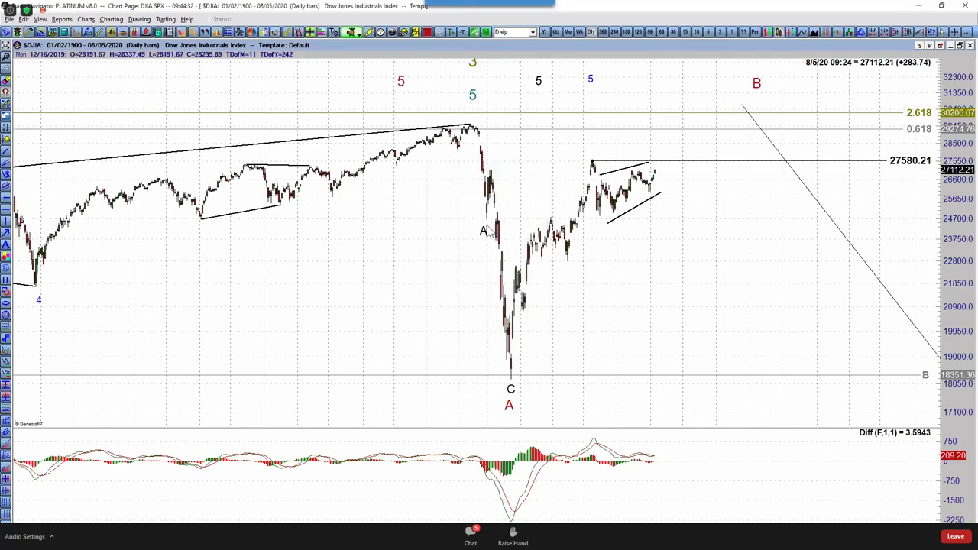
Step: Copy the black A label above the early-March 2020 bounce as B, and align the C and red A labels under the March low
{"action": "left_click_drag", "start_coordinate": [483, 230], "coordinate": [490, 160]}
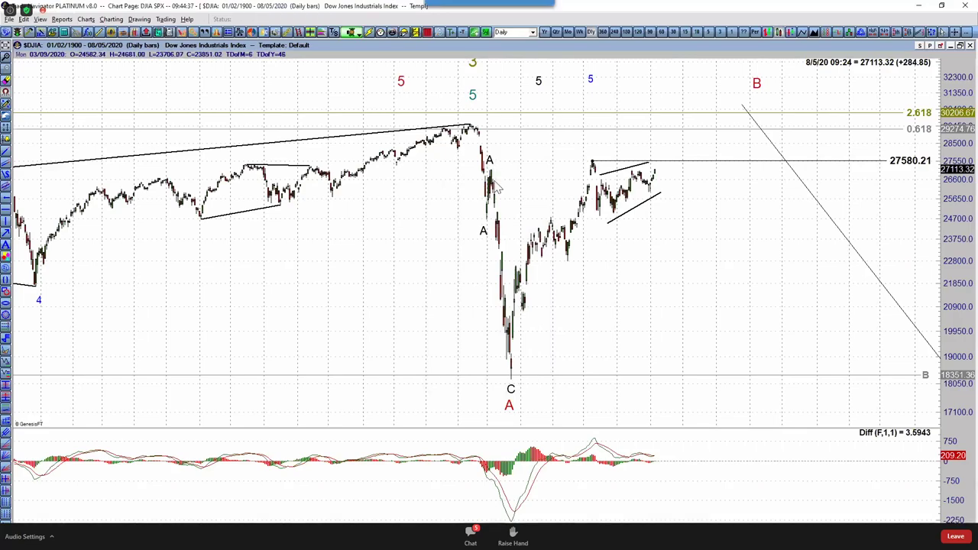
{"action": "double_click", "coordinate": [485, 228]}
{"action": "type", "text": "C"}
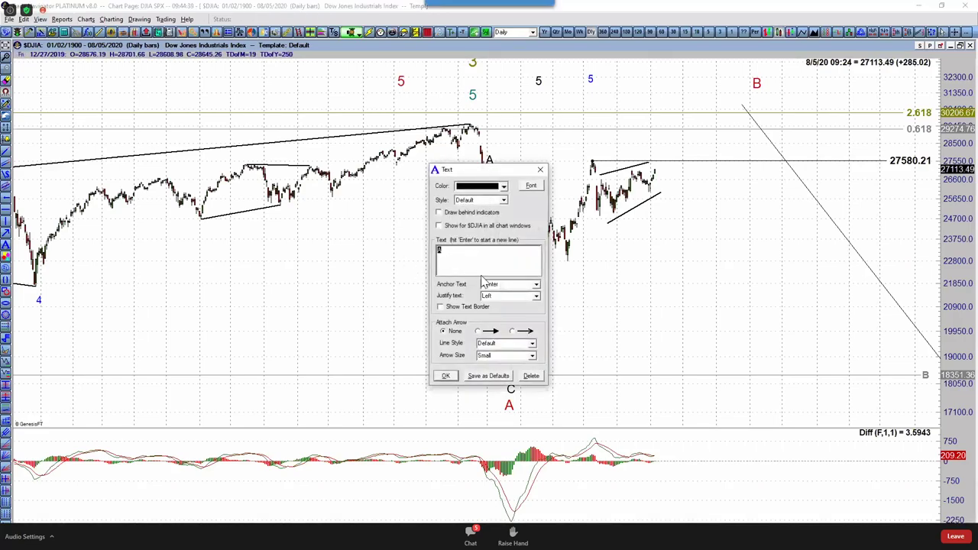
{"action": "left_click_drag", "start_coordinate": [460, 264], "coordinate": [382, 266]}
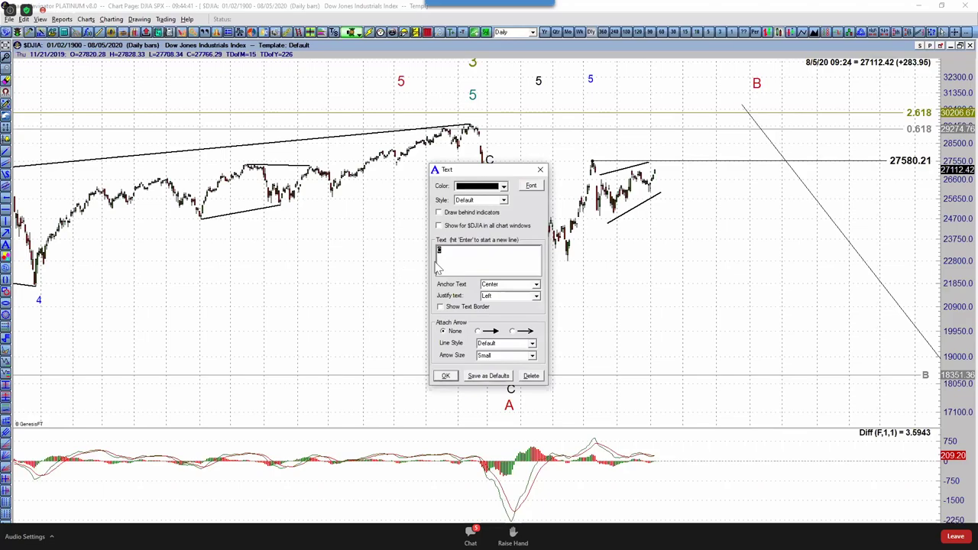
{"action": "type", "text": "B"}
{"action": "left_click", "coordinate": [446, 376]}
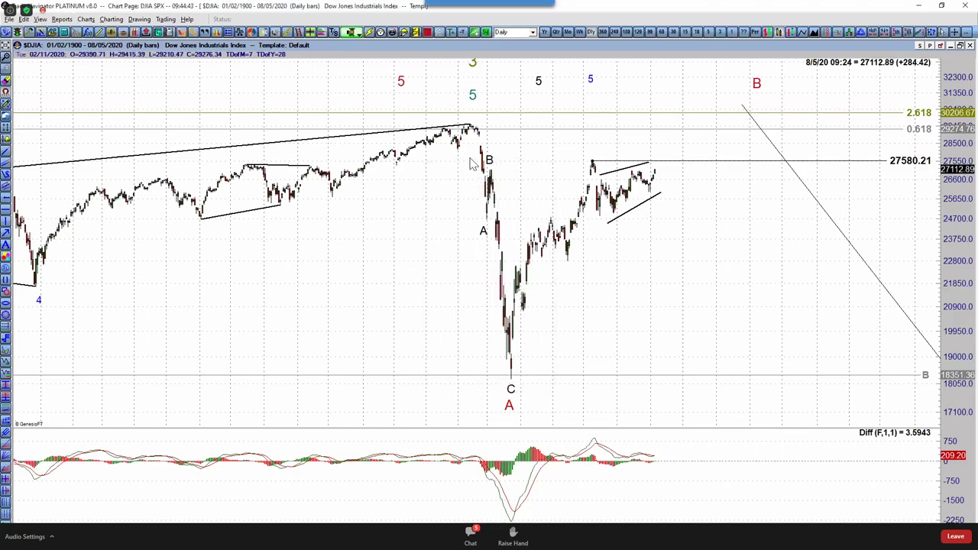
{"action": "left_click_drag", "start_coordinate": [511, 388], "coordinate": [516, 383]}
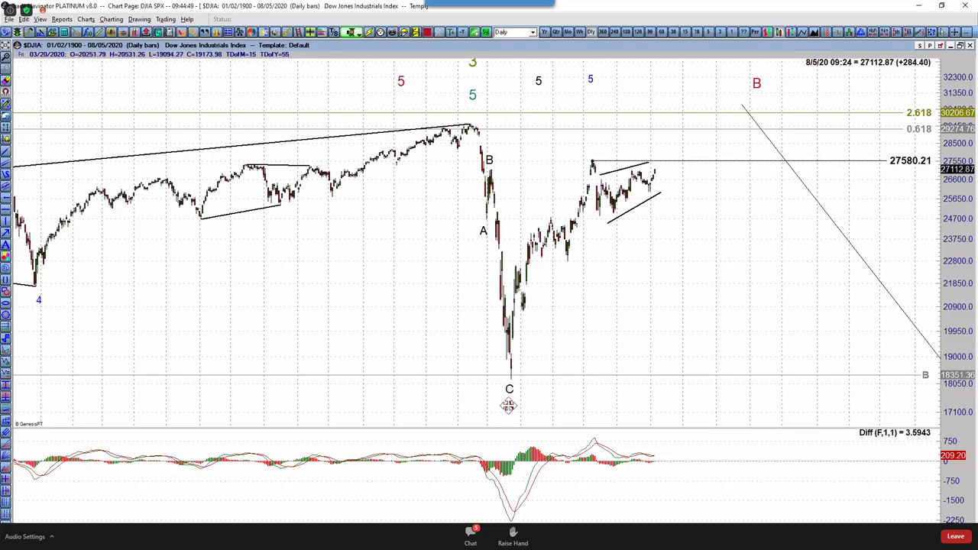
{"action": "left_click_drag", "start_coordinate": [510, 406], "coordinate": [508, 406]}
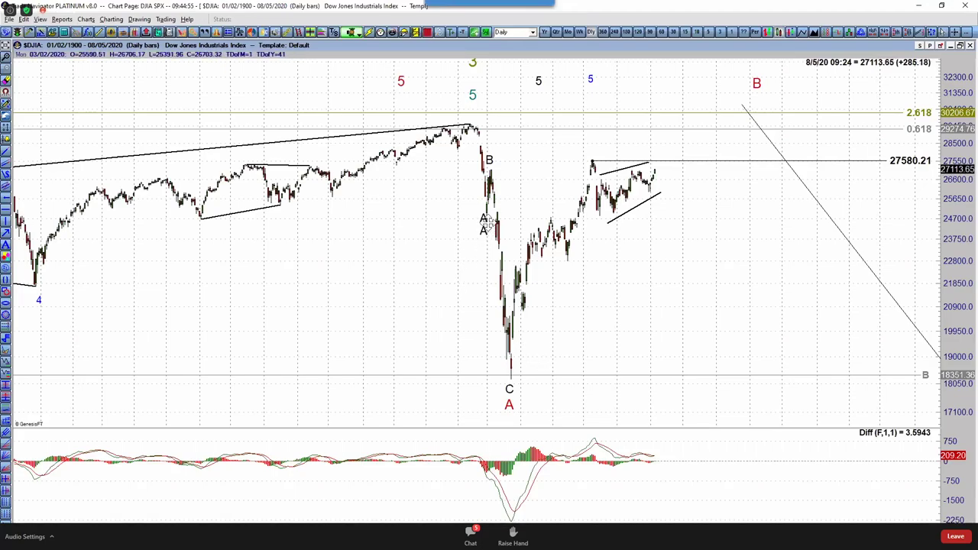
Step: Label the rebound with copies of the black labels: A above the late-April high, B below the May low and C above the June high
{"action": "left_click_drag", "start_coordinate": [482, 228], "coordinate": [550, 210]}
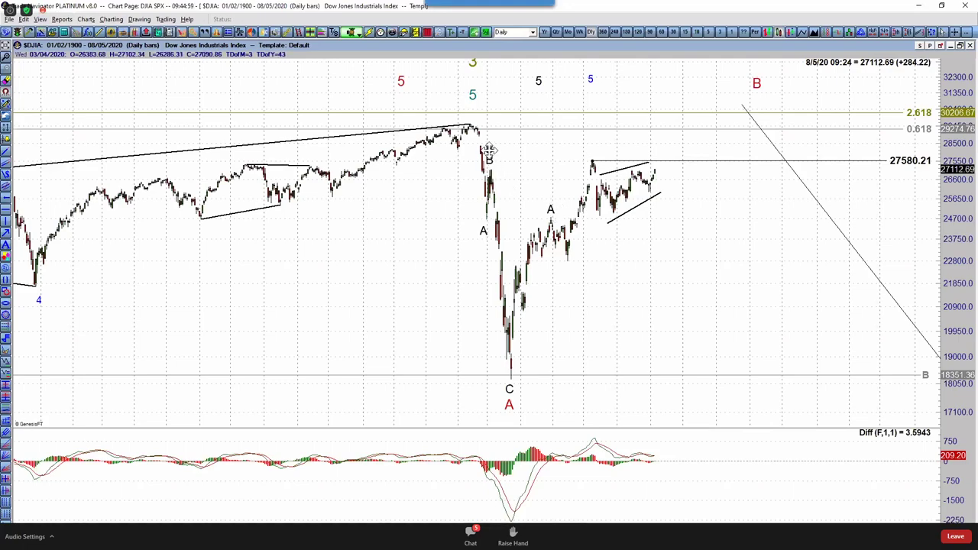
{"action": "left_click_drag", "start_coordinate": [490, 149], "coordinate": [518, 183]}
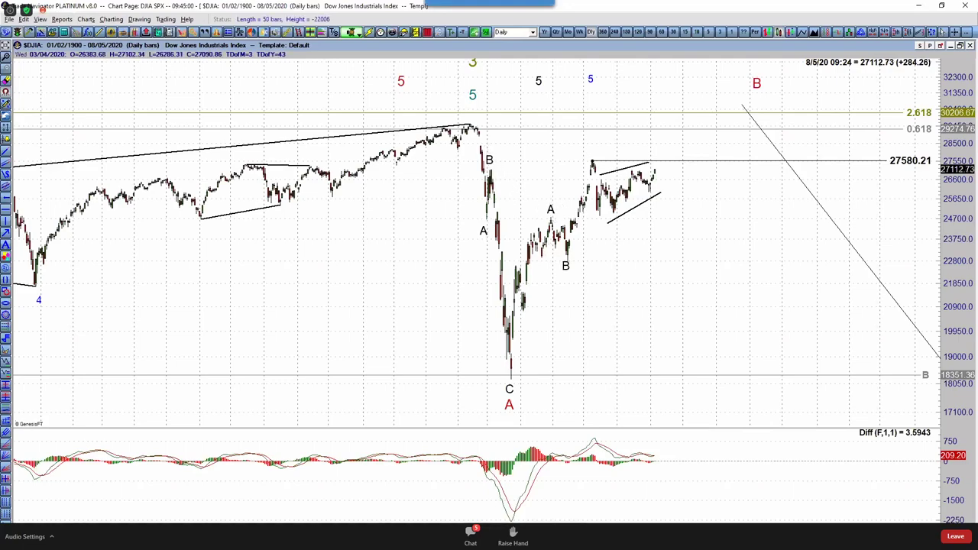
{"action": "left_click_drag", "start_coordinate": [567, 269], "coordinate": [591, 165]}
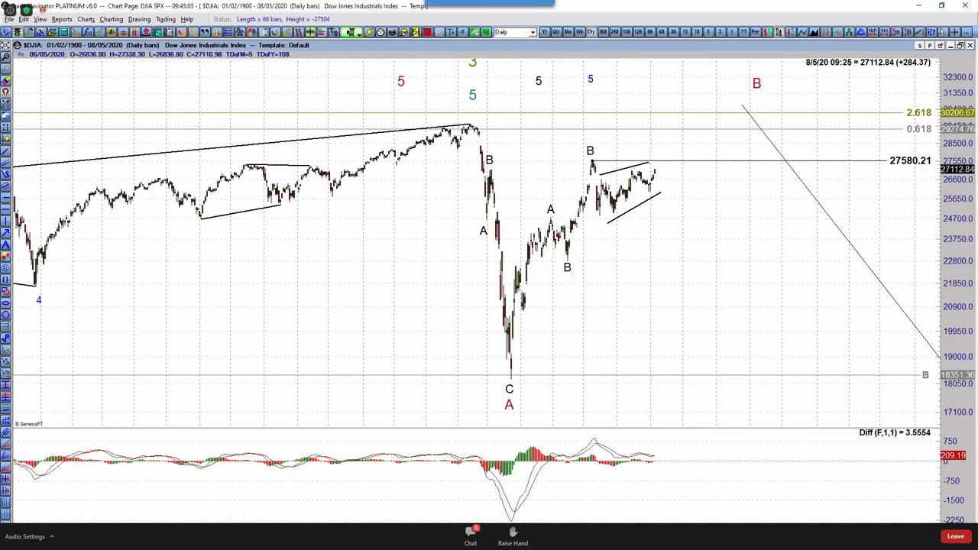
{"action": "left_click_drag", "start_coordinate": [593, 163], "coordinate": [593, 162]}
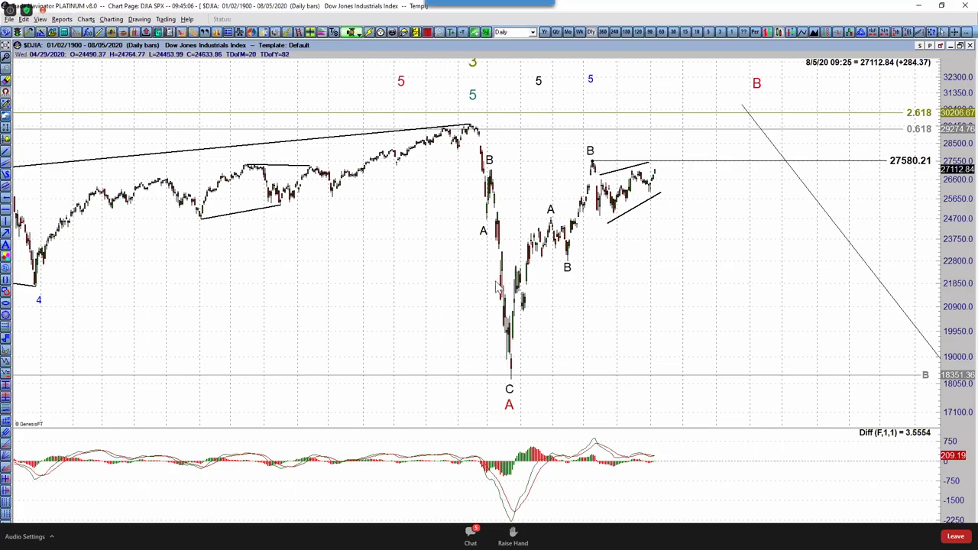
{"action": "double_click", "coordinate": [585, 166]}
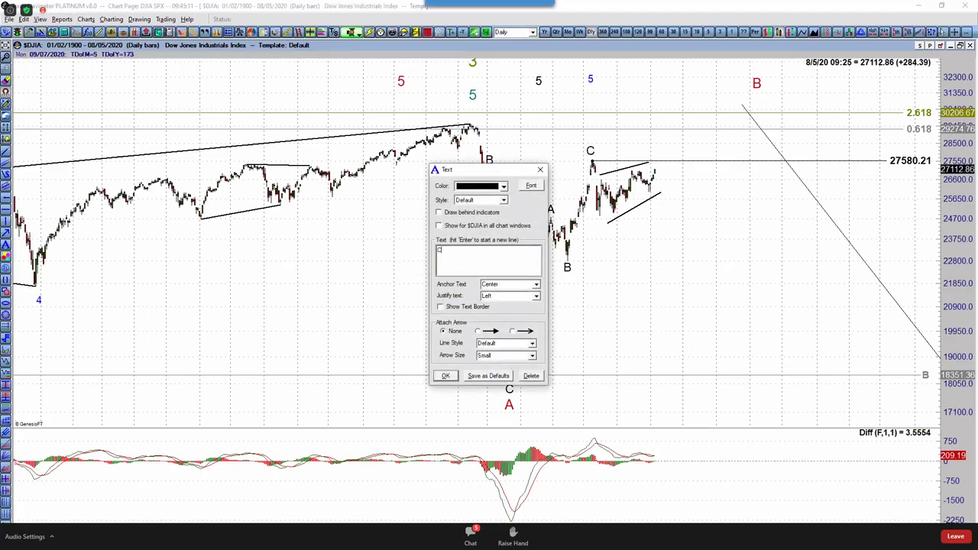
{"action": "left_click", "coordinate": [446, 376]}
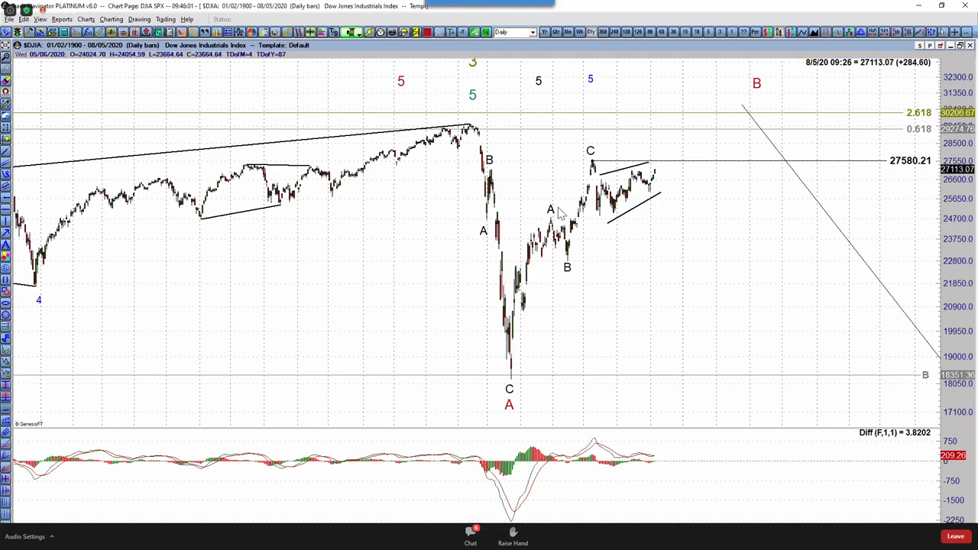
{"action": "left_click_drag", "start_coordinate": [560, 214], "coordinate": [547, 212]}
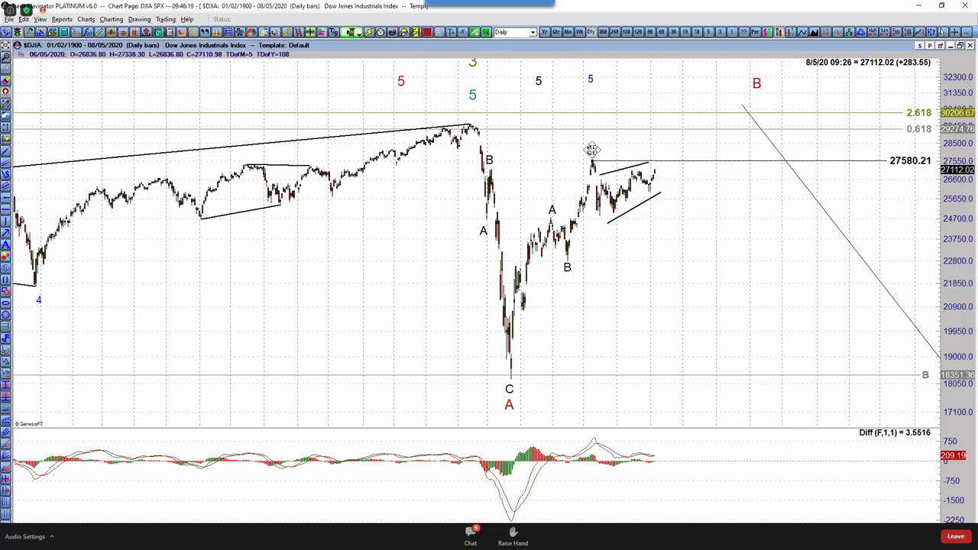
{"action": "left_click_drag", "start_coordinate": [592, 152], "coordinate": [591, 150]}
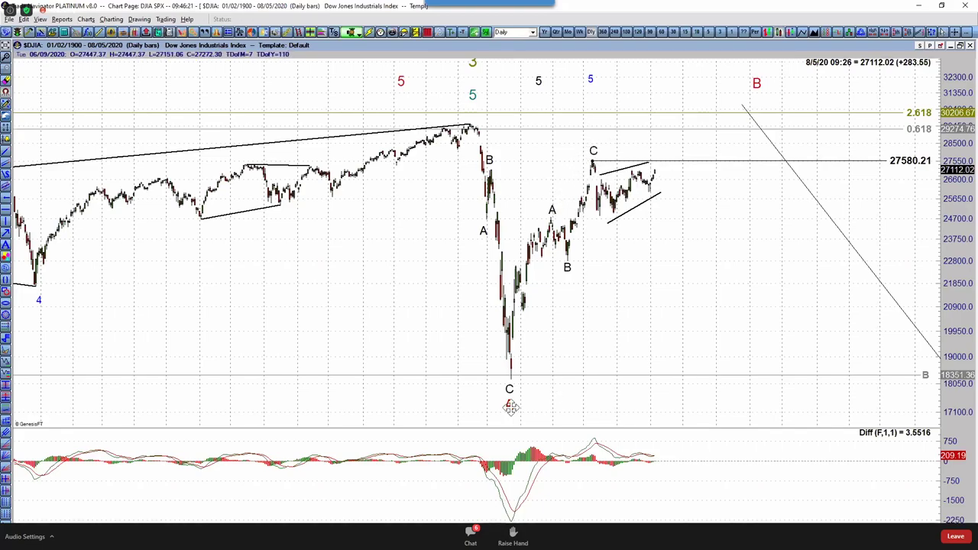
Step: Copy the red A label above the black C at the June high and change the copy's text to B
{"action": "left_click_drag", "start_coordinate": [509, 403], "coordinate": [563, 226]}
{"action": "left_click_drag", "start_coordinate": [593, 134], "coordinate": [595, 137]}
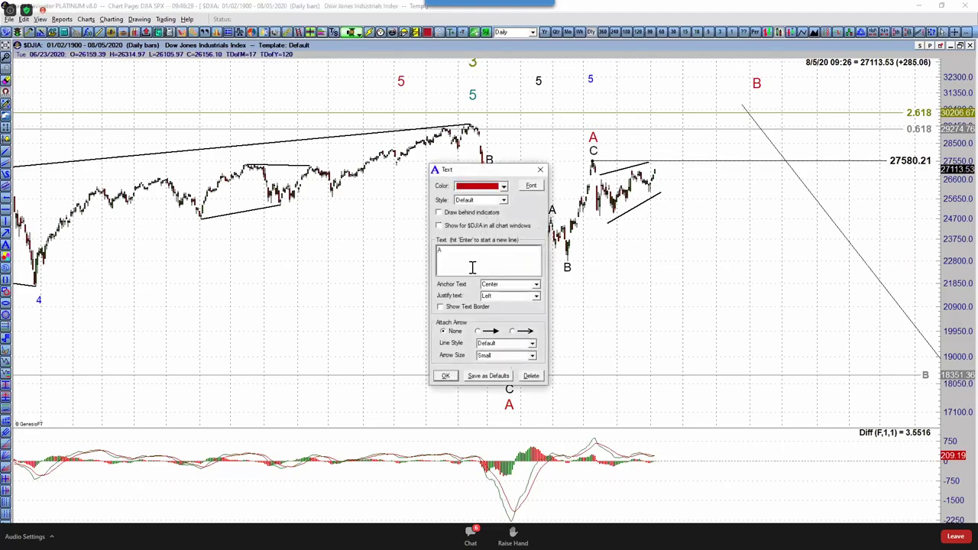
{"action": "left_click_drag", "start_coordinate": [471, 268], "coordinate": [400, 269]}
{"action": "type", "text": "B"}
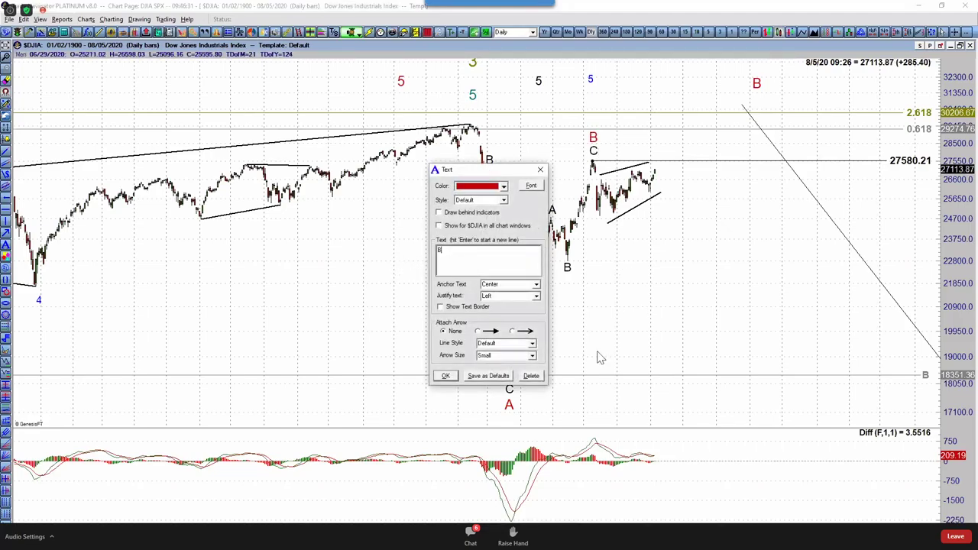
{"action": "left_click", "coordinate": [541, 169]}
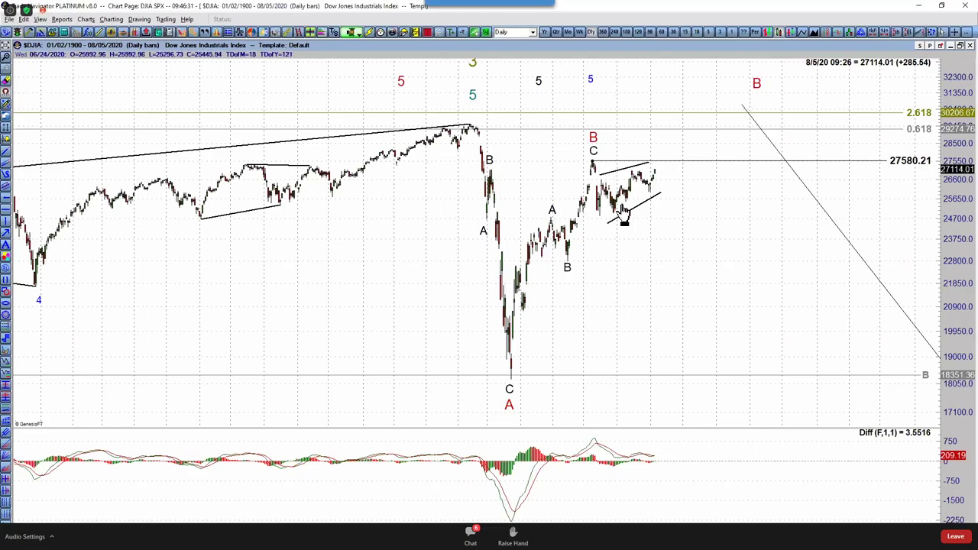
Step: Move the blue 4? label under the March 2020 low, shift the red A aside, and change the black C label there to 1
{"action": "left_click_drag", "start_coordinate": [656, 300], "coordinate": [551, 208]}
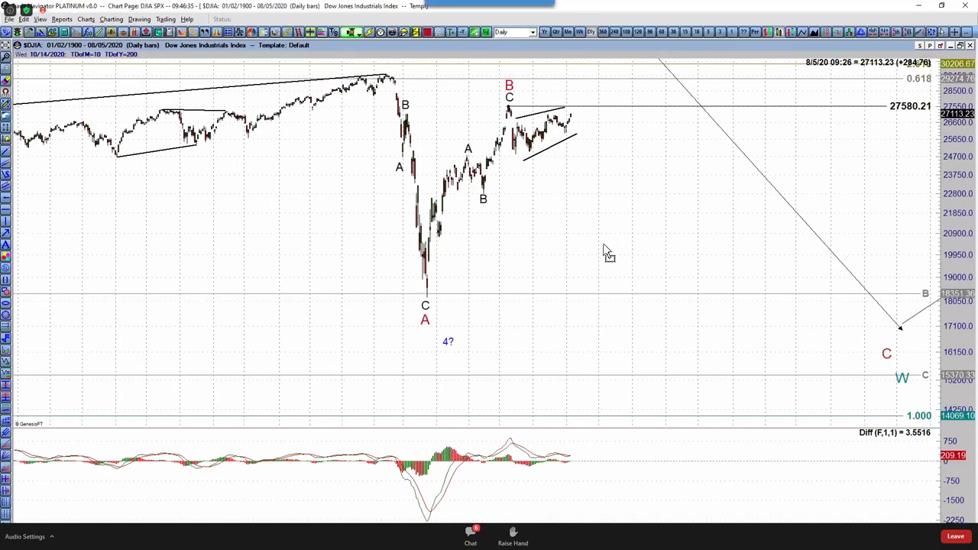
{"action": "left_click_drag", "start_coordinate": [603, 243], "coordinate": [518, 219]}
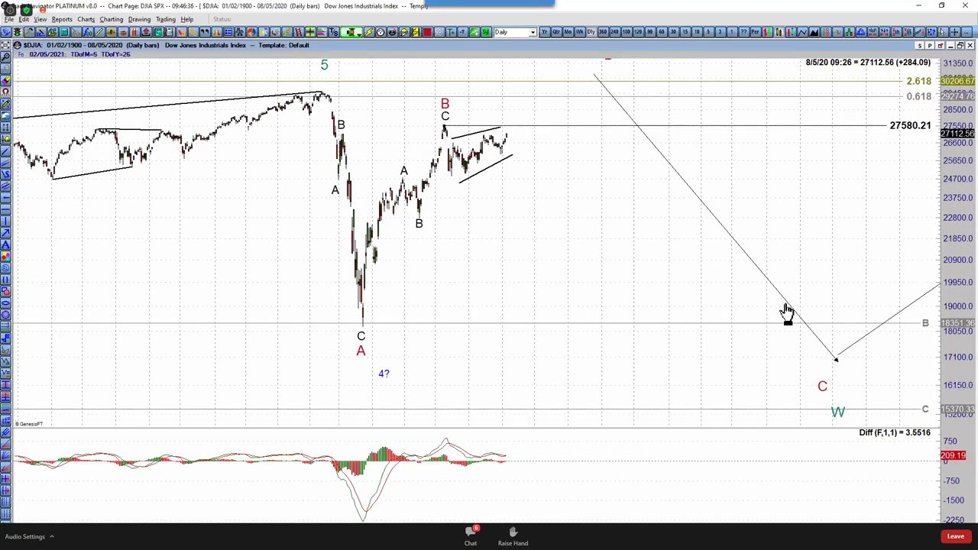
{"action": "left_click_drag", "start_coordinate": [774, 324], "coordinate": [748, 293]}
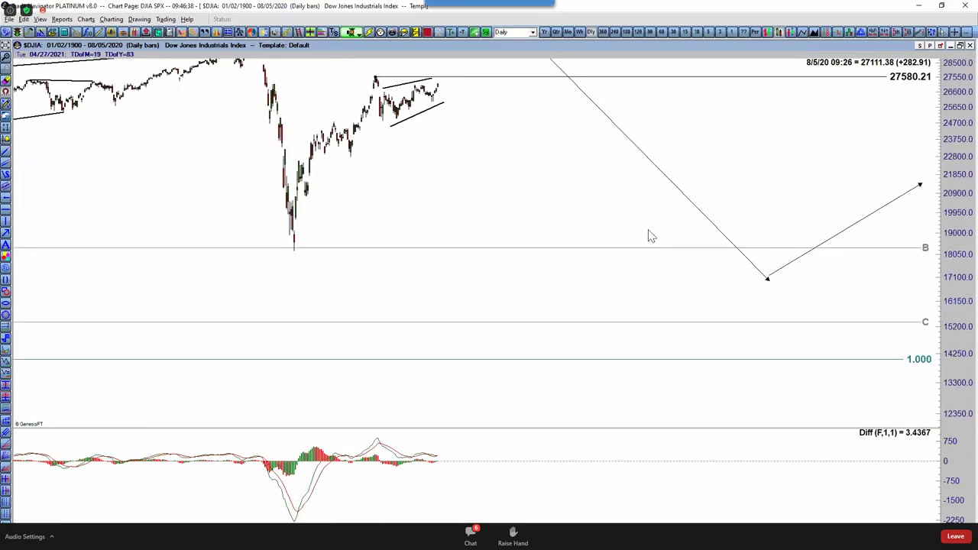
{"action": "left_click_drag", "start_coordinate": [642, 247], "coordinate": [775, 334]}
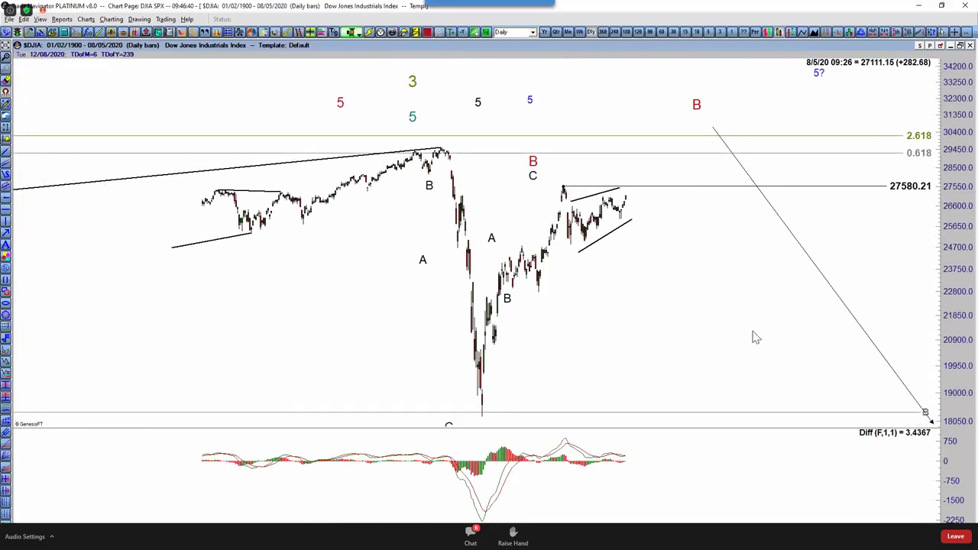
{"action": "scroll", "coordinate": [690, 340], "scroll_direction": "down", "scroll_amount": 1}
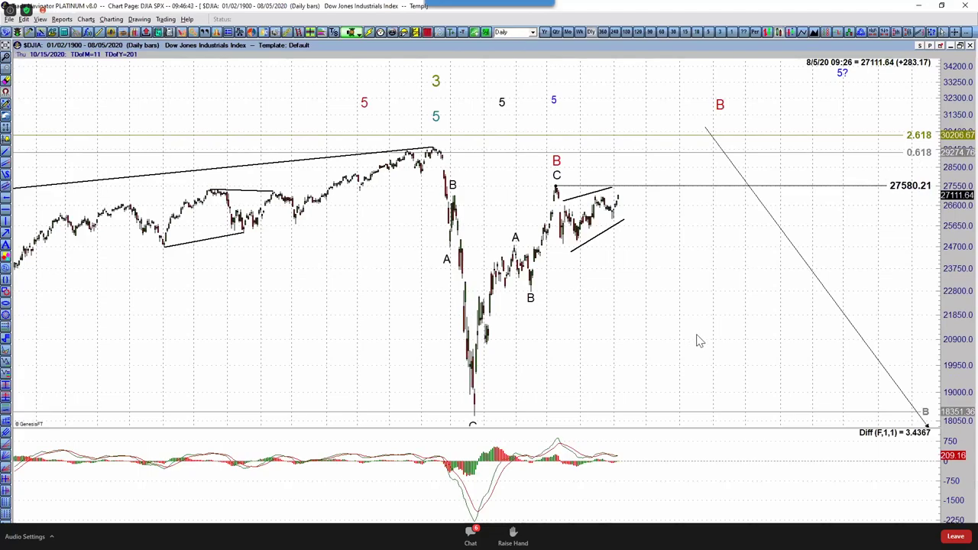
{"action": "scroll", "coordinate": [685, 340], "scroll_direction": "down", "scroll_amount": 2}
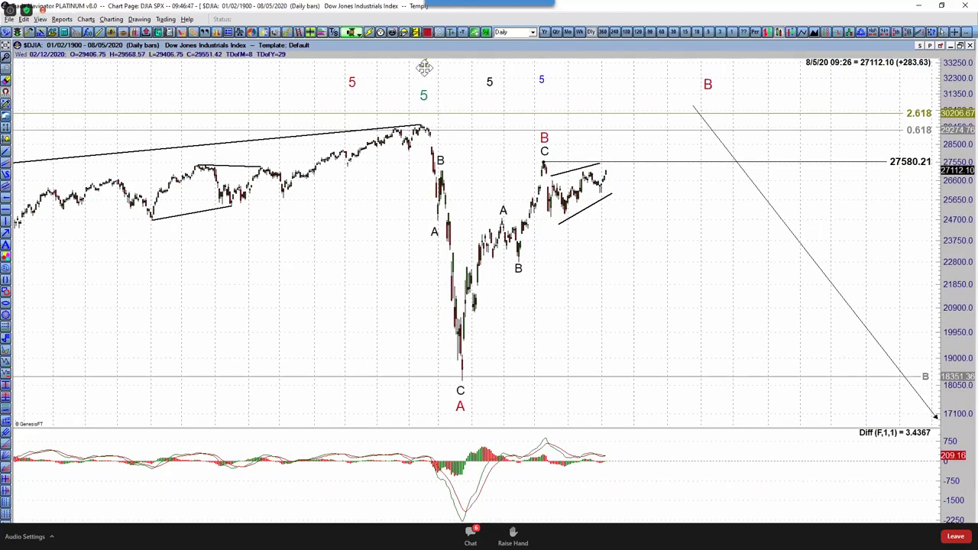
{"action": "left_click_drag", "start_coordinate": [576, 342], "coordinate": [579, 337]}
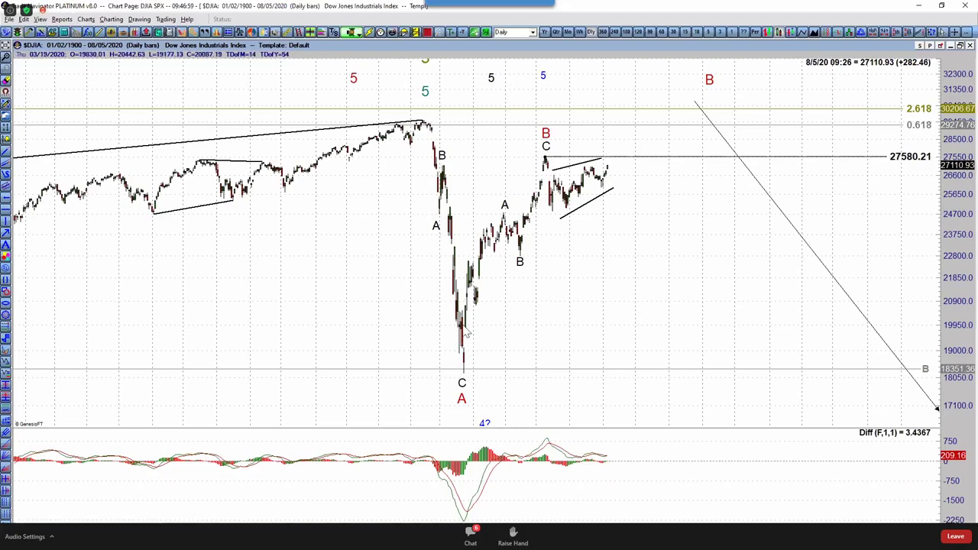
{"action": "left_click_drag", "start_coordinate": [485, 421], "coordinate": [463, 398]}
{"action": "double_click", "coordinate": [465, 395]}
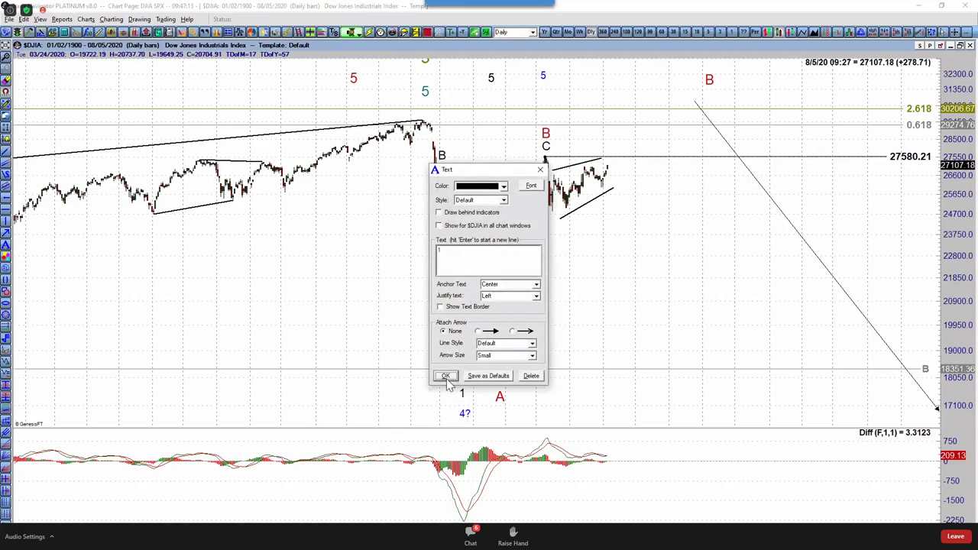
{"action": "left_click", "coordinate": [447, 377]}
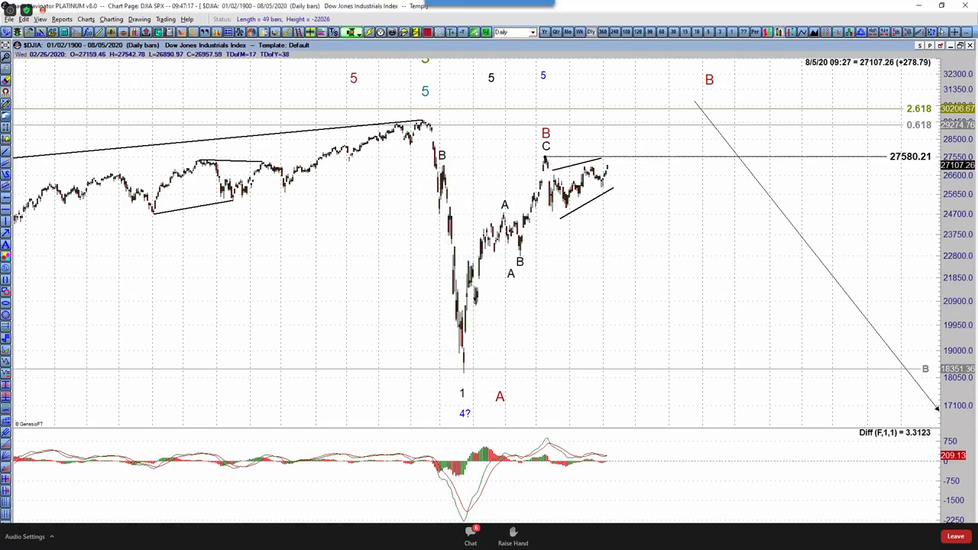
Step: Move the decline's black A and B labels aside, and copy the blue 5 label below the late-February low with its text changed to A
{"action": "left_click_drag", "start_coordinate": [441, 156], "coordinate": [467, 177]}
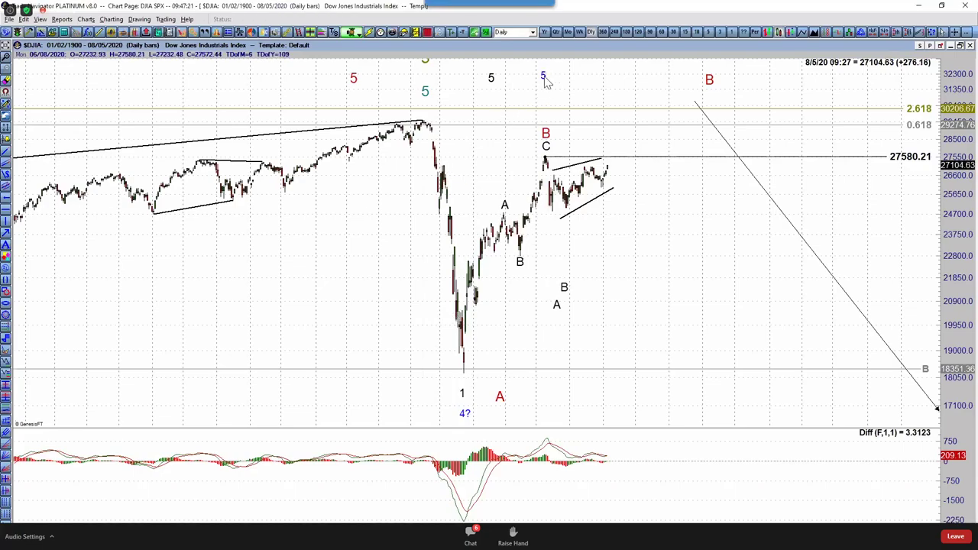
{"action": "left_click_drag", "start_coordinate": [542, 73], "coordinate": [438, 227]}
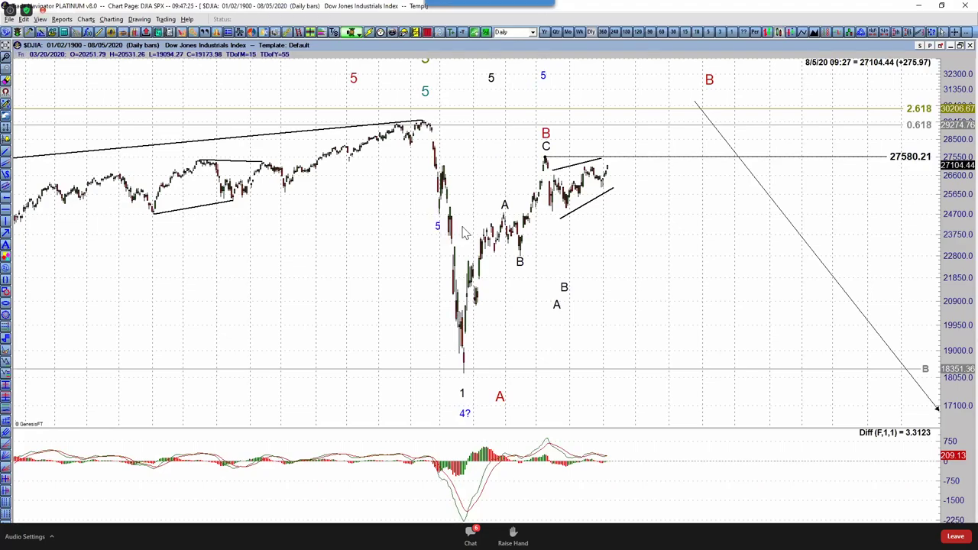
{"action": "double_click", "coordinate": [440, 222]}
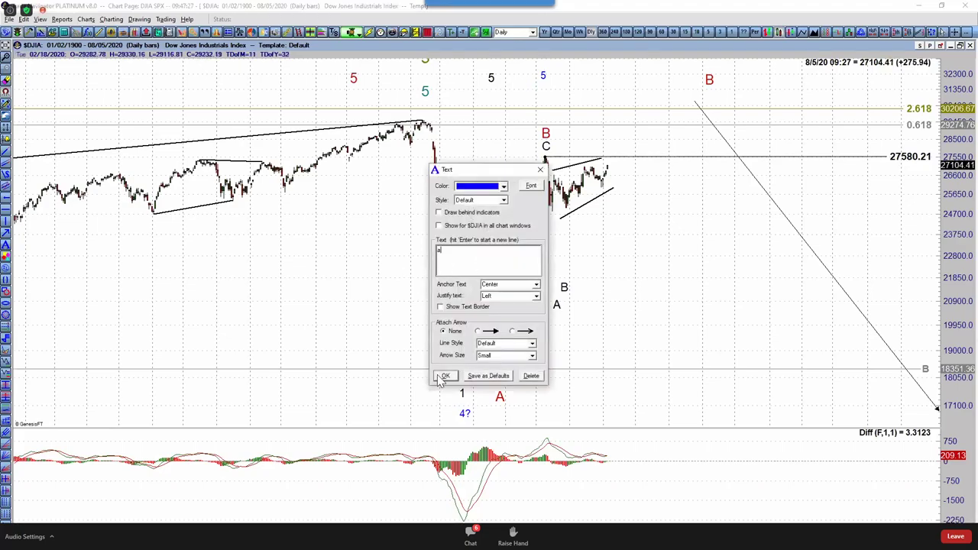
{"action": "key", "text": "Return"}
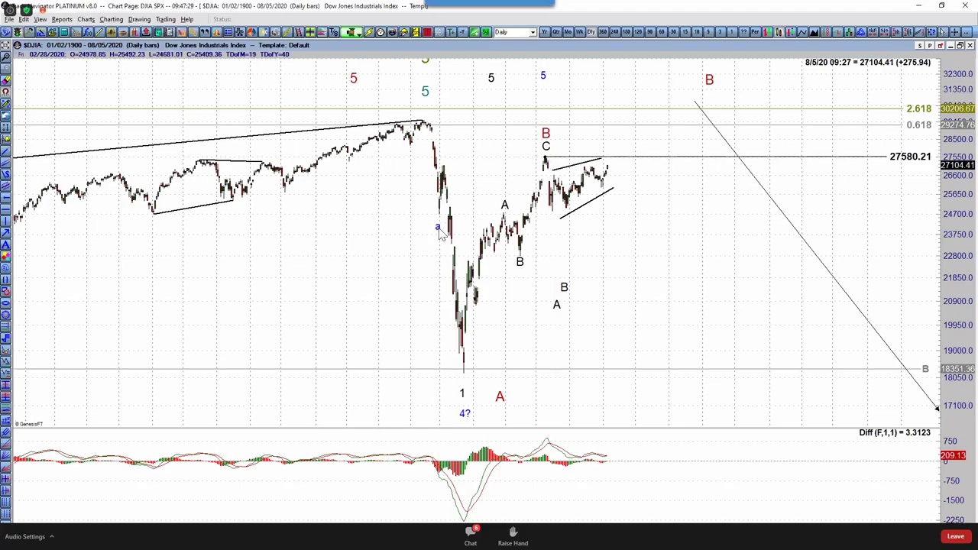
{"action": "double_click", "coordinate": [439, 231]}
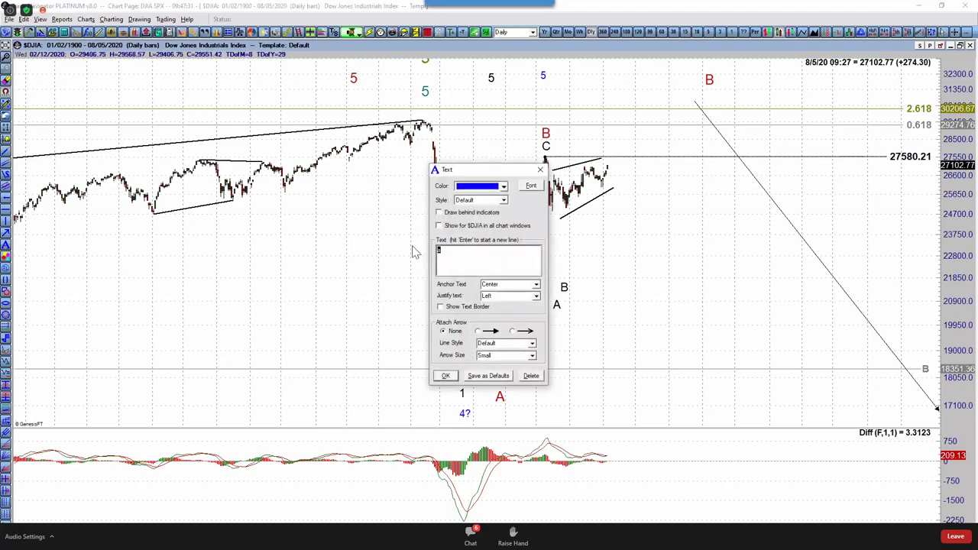
{"action": "type", "text": "A"}
{"action": "key", "text": "Return"}
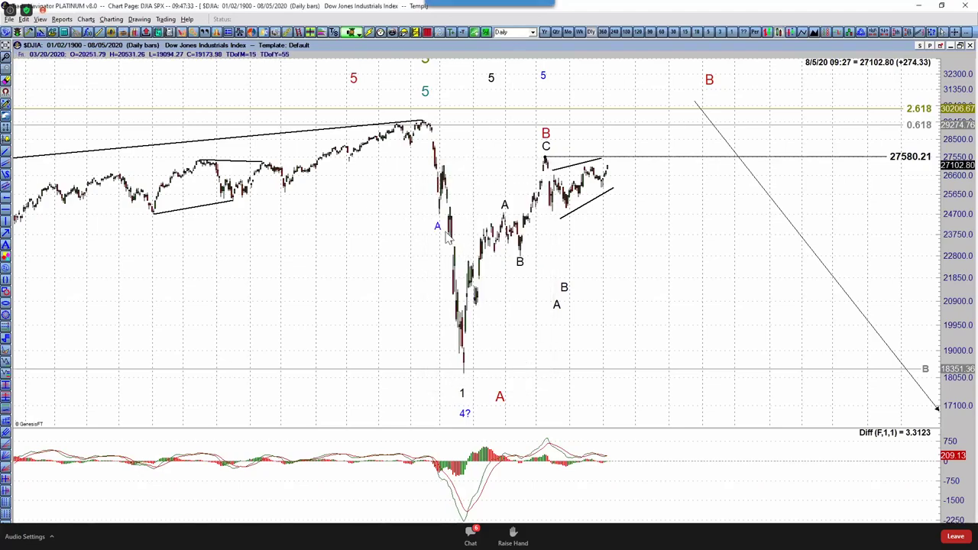
Step: Copy the blue A label above the early-March high and change the copy's text to B
{"action": "left_click_drag", "start_coordinate": [438, 227], "coordinate": [450, 157]}
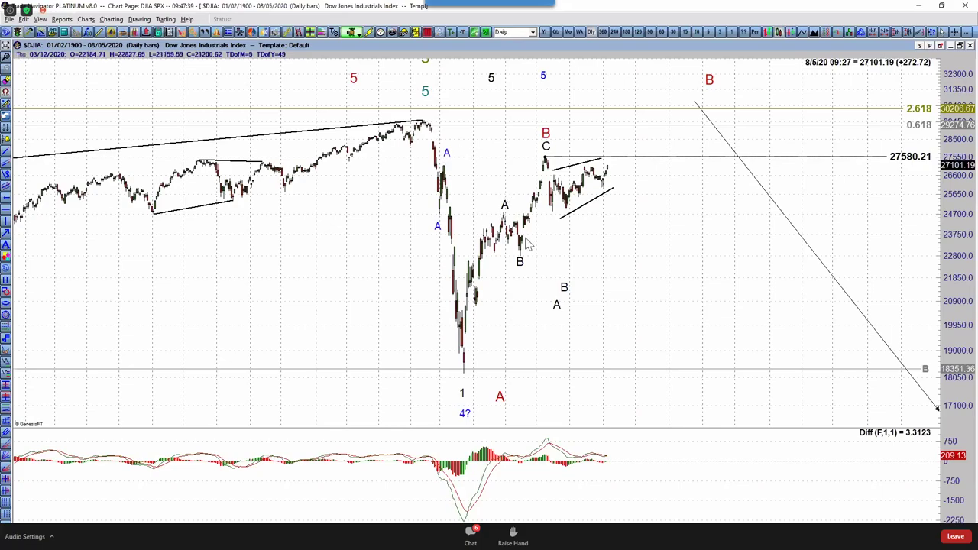
{"action": "left_click_drag", "start_coordinate": [515, 260], "coordinate": [363, 282]}
{"action": "type", "text": "B"}
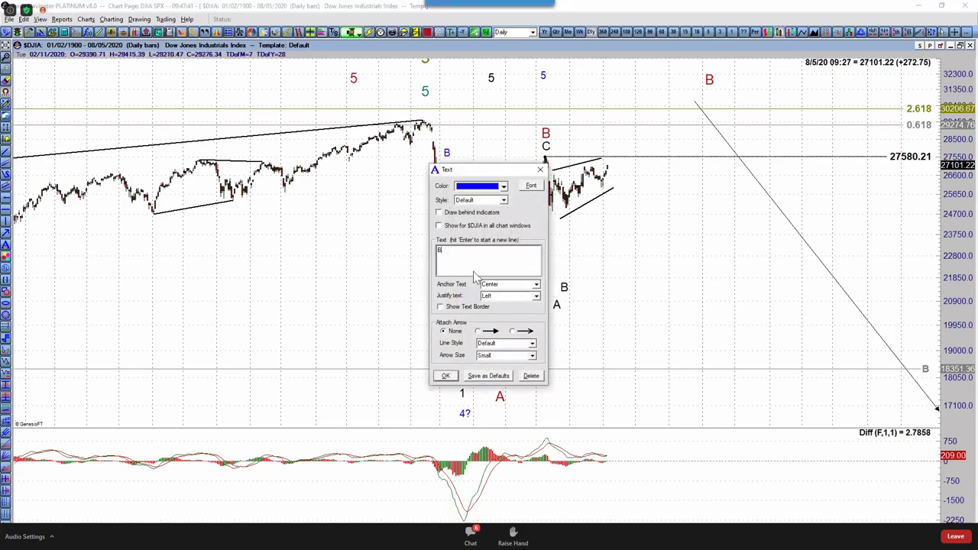
{"action": "left_click", "coordinate": [654, 304]}
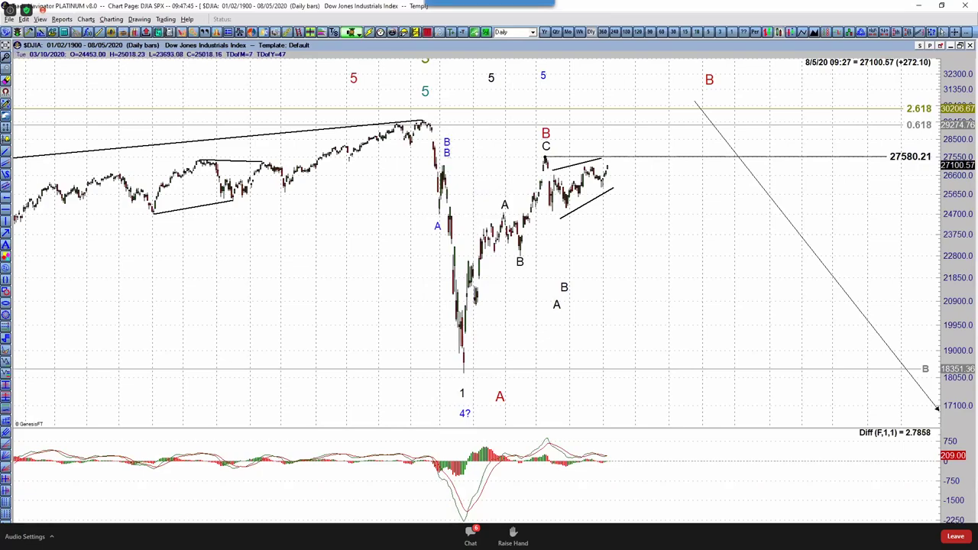
Step: Copy the blue B label below the March 2020 low, above the black 1, and change the copy's text to C
{"action": "left_click_drag", "start_coordinate": [446, 142], "coordinate": [479, 384]}
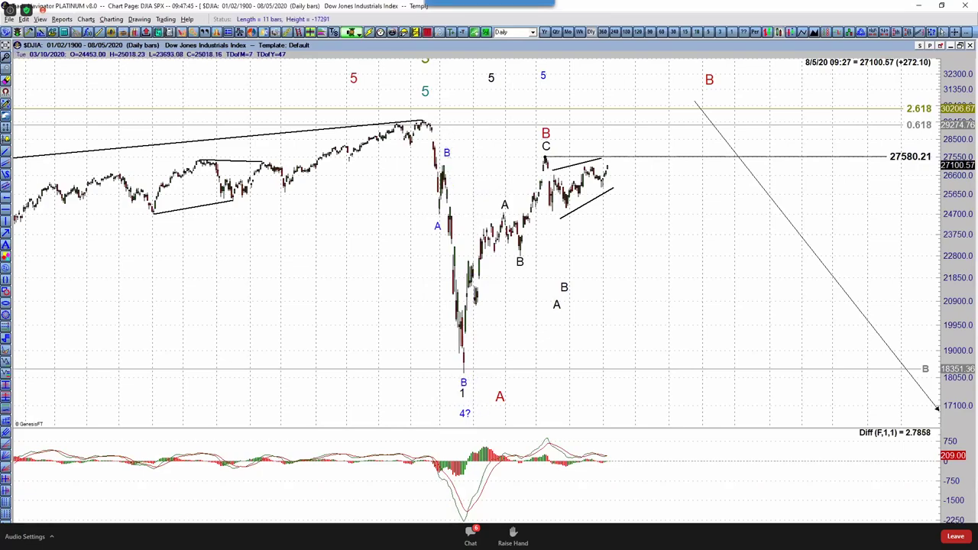
{"action": "double_click", "coordinate": [464, 386]}
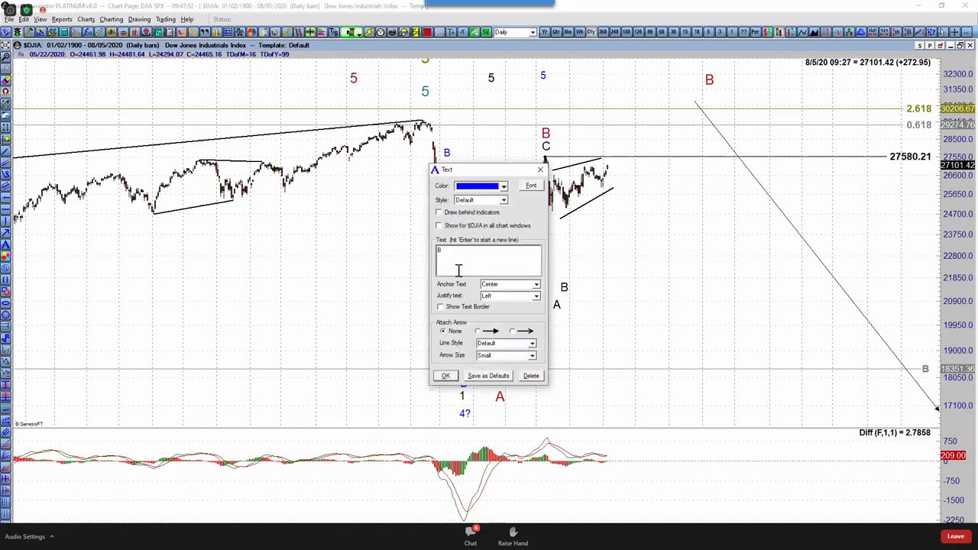
{"action": "left_click", "coordinate": [446, 376]}
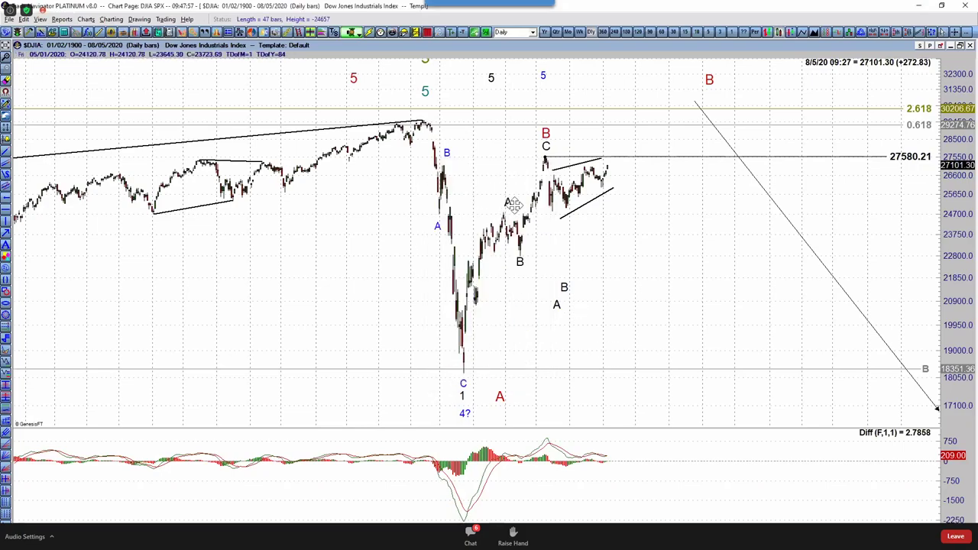
Step: Move the rebound's black A, B and C and red B labels aside, and copy the blue C above the late-April high
{"action": "left_click_drag", "start_coordinate": [514, 208], "coordinate": [639, 278]}
{"action": "left_click_drag", "start_coordinate": [550, 160], "coordinate": [635, 258]}
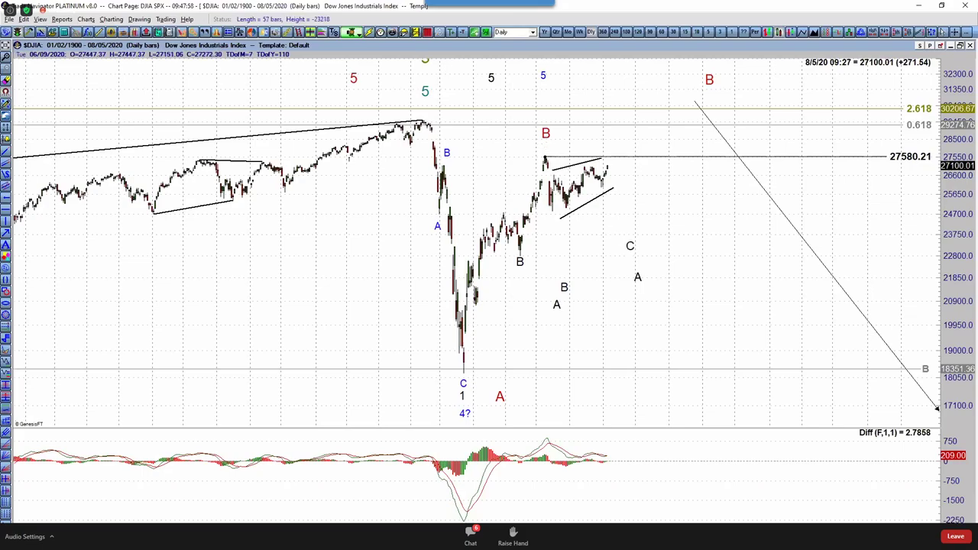
{"action": "left_click_drag", "start_coordinate": [546, 133], "coordinate": [629, 264]}
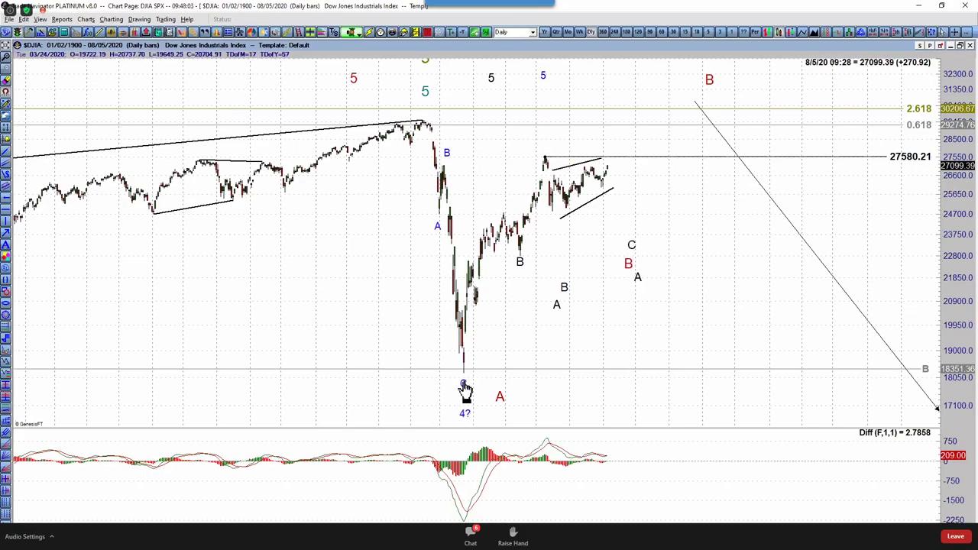
{"action": "left_click_drag", "start_coordinate": [464, 383], "coordinate": [480, 296]}
{"action": "left_click_drag", "start_coordinate": [497, 195], "coordinate": [501, 204]}
{"action": "left_click_drag", "start_coordinate": [526, 269], "coordinate": [596, 305]}
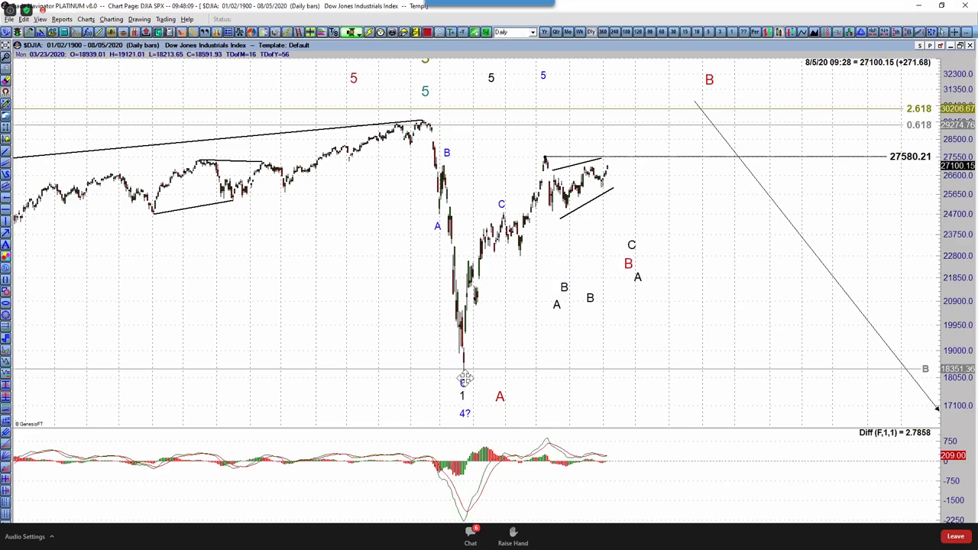
Step: Copy the black 1 label from the March low above the June high and change the copy's text to 2
{"action": "left_click_drag", "start_coordinate": [465, 378], "coordinate": [501, 267]}
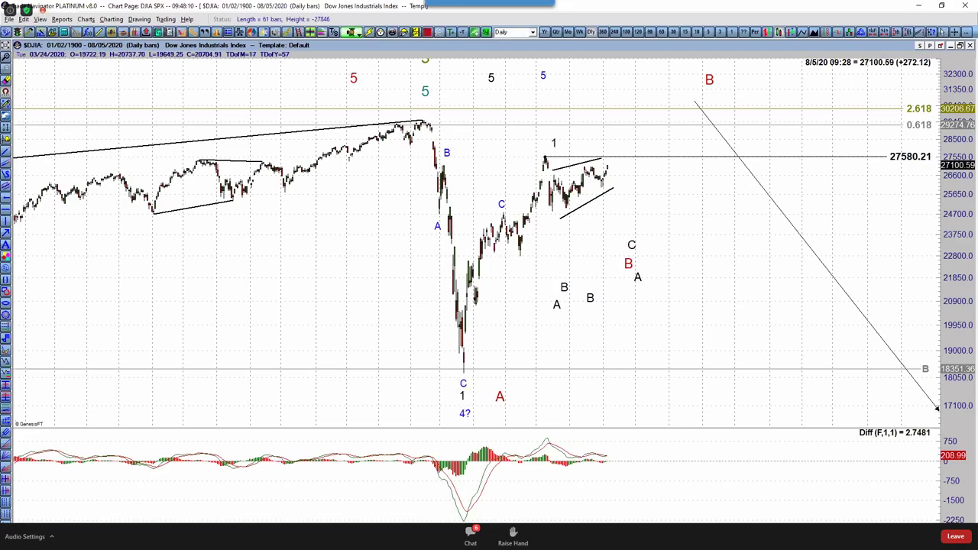
{"action": "left_click_drag", "start_coordinate": [554, 143], "coordinate": [546, 138]}
{"action": "double_click", "coordinate": [545, 139]}
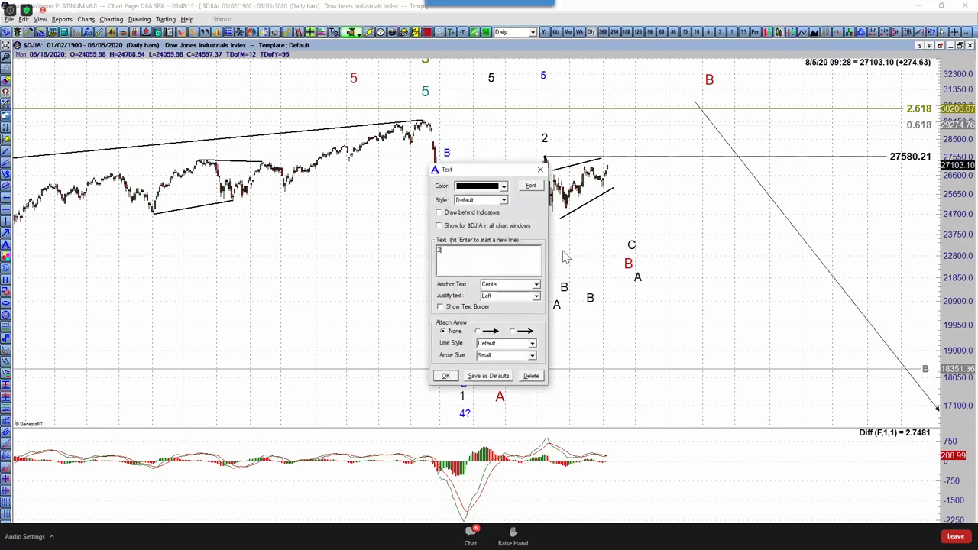
{"action": "left_click", "coordinate": [446, 376]}
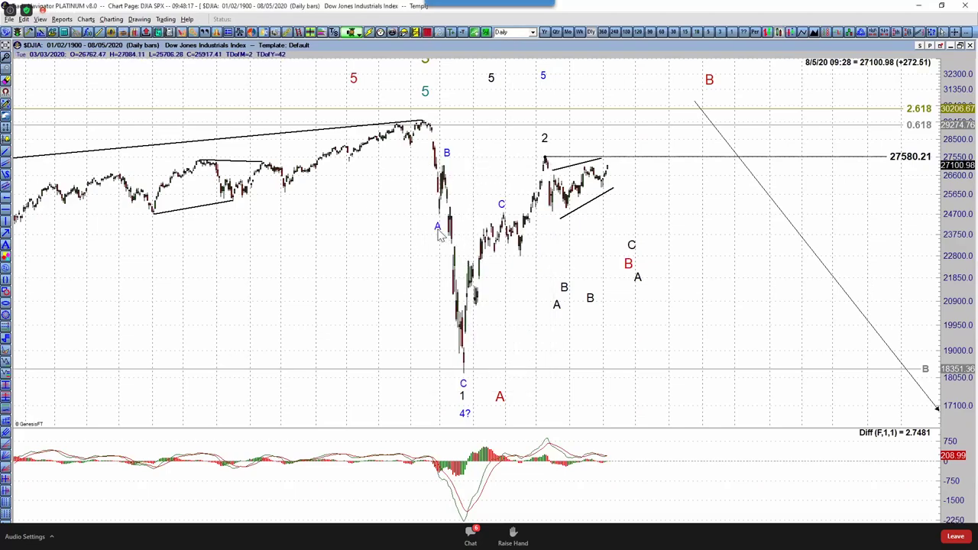
Step: Label the rebound in blue: shift the copied C under the 2, and copy A above the late-April high and B below the May low
{"action": "left_click_drag", "start_coordinate": [503, 205], "coordinate": [544, 149]}
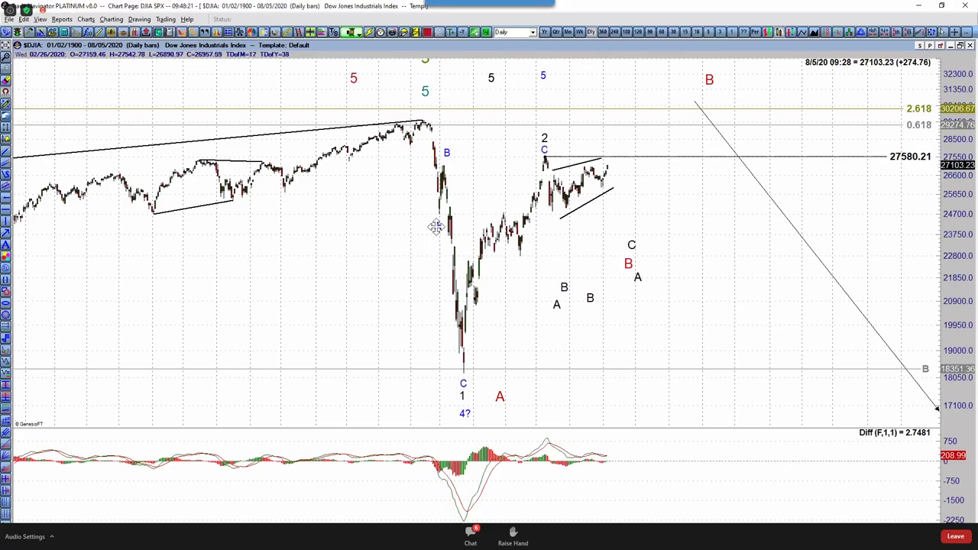
{"action": "left_click_drag", "start_coordinate": [435, 226], "coordinate": [451, 212]}
{"action": "left_click_drag", "start_coordinate": [447, 153], "coordinate": [451, 152]}
{"action": "left_click", "coordinate": [450, 155]}
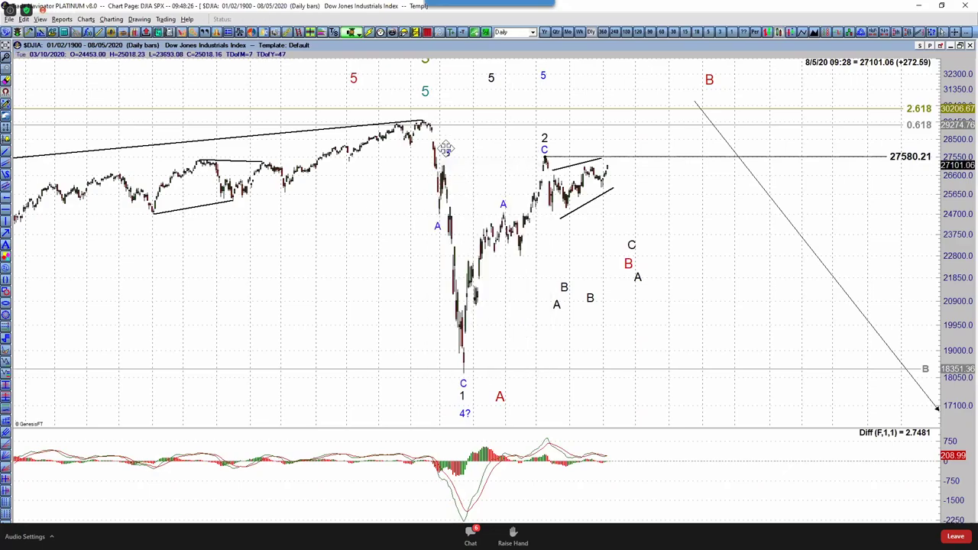
{"action": "left_click_drag", "start_coordinate": [447, 145], "coordinate": [522, 268]}
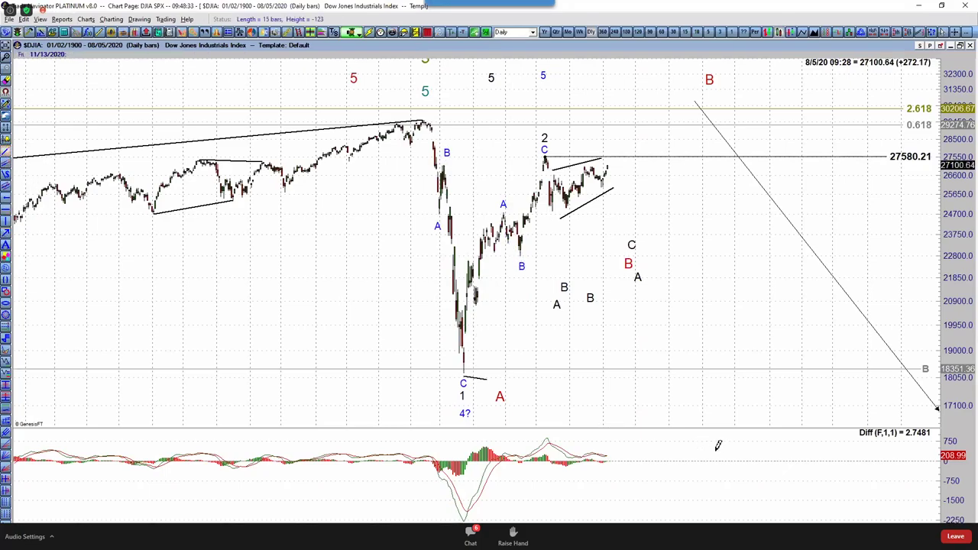
Step: Draw downward-sloping trendlines from the March low and the June high into 2021, and shorten both at their far ends
{"action": "left_click_drag", "start_coordinate": [486, 380], "coordinate": [802, 419]}
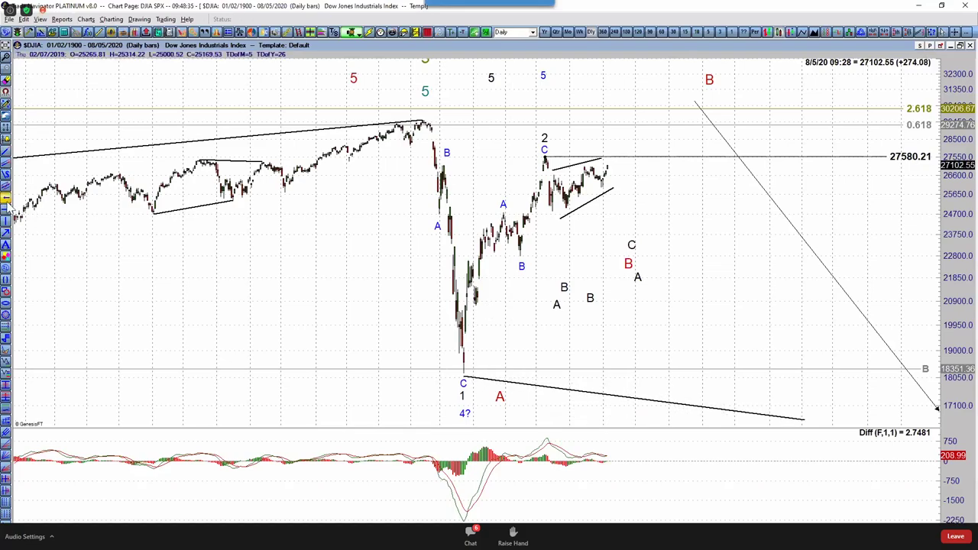
{"action": "left_click", "coordinate": [7, 151]}
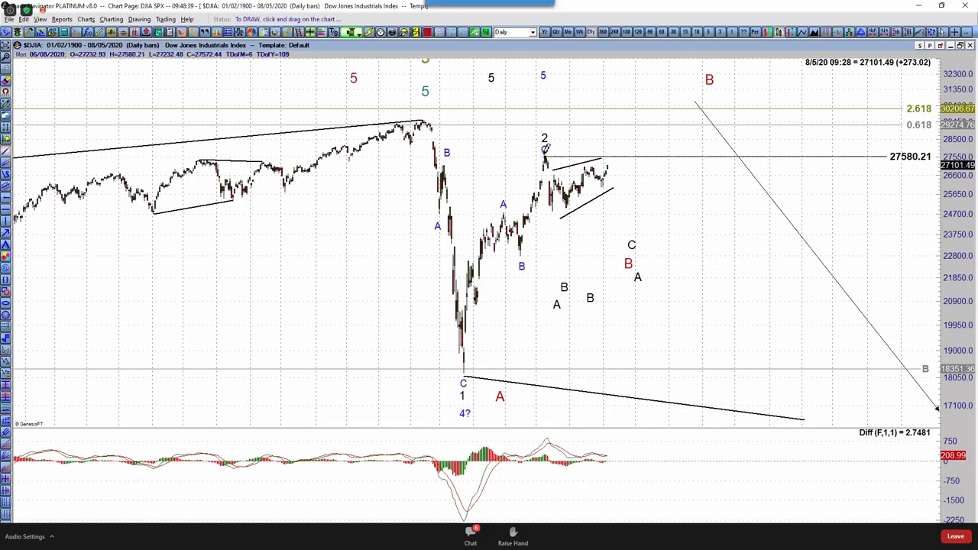
{"action": "left_click_drag", "start_coordinate": [546, 158], "coordinate": [863, 280]}
{"action": "left_click_drag", "start_coordinate": [749, 341], "coordinate": [449, 325]}
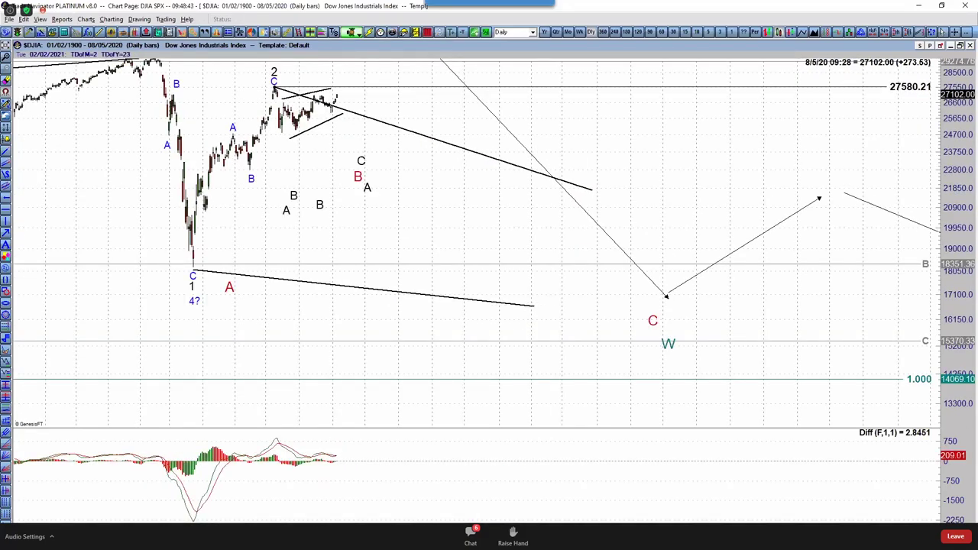
{"action": "left_click_drag", "start_coordinate": [534, 306], "coordinate": [475, 309]}
{"action": "left_click_drag", "start_coordinate": [587, 188], "coordinate": [563, 187]}
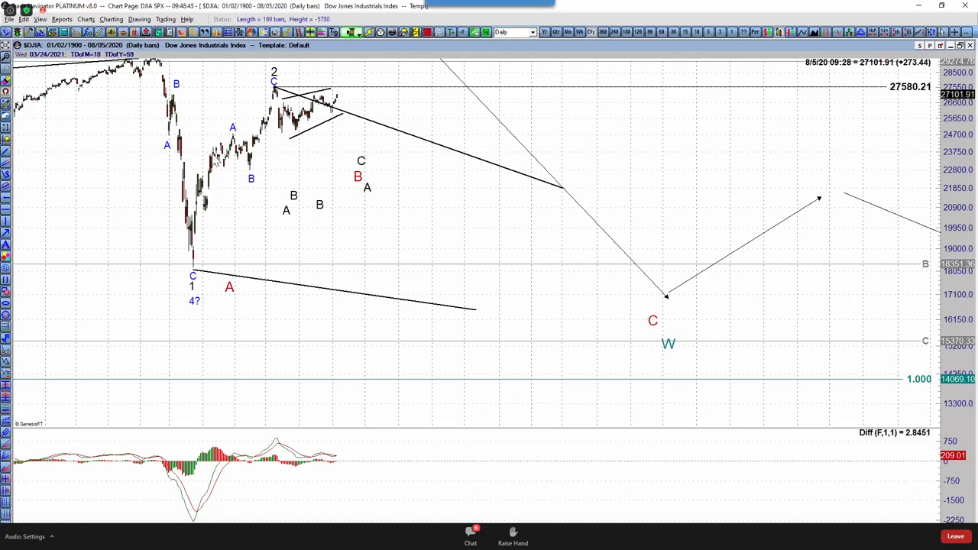
Step: Draw projection arrows from the latest prices down to the lower trendline's end and back up to the upper trendline's end
{"action": "left_click", "coordinate": [6, 245]}
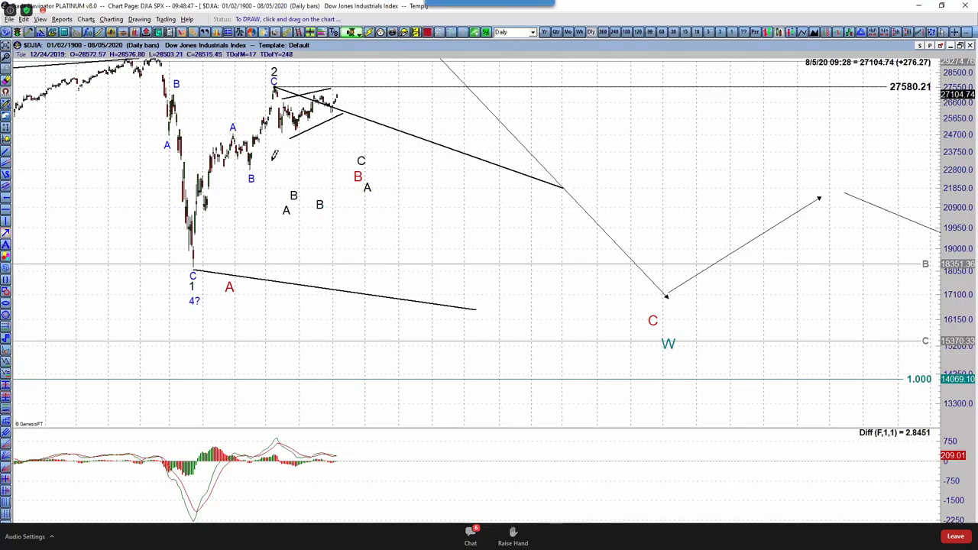
{"action": "mouse_move", "coordinate": [346, 120]}
{"action": "left_mouse_down"}
{"action": "mouse_move", "coordinate": [423, 244]}
{"action": "mouse_move", "coordinate": [479, 306]}
{"action": "mouse_move", "coordinate": [556, 191]}
{"action": "left_mouse_up"}
{"action": "left_click", "coordinate": [6, 244]}
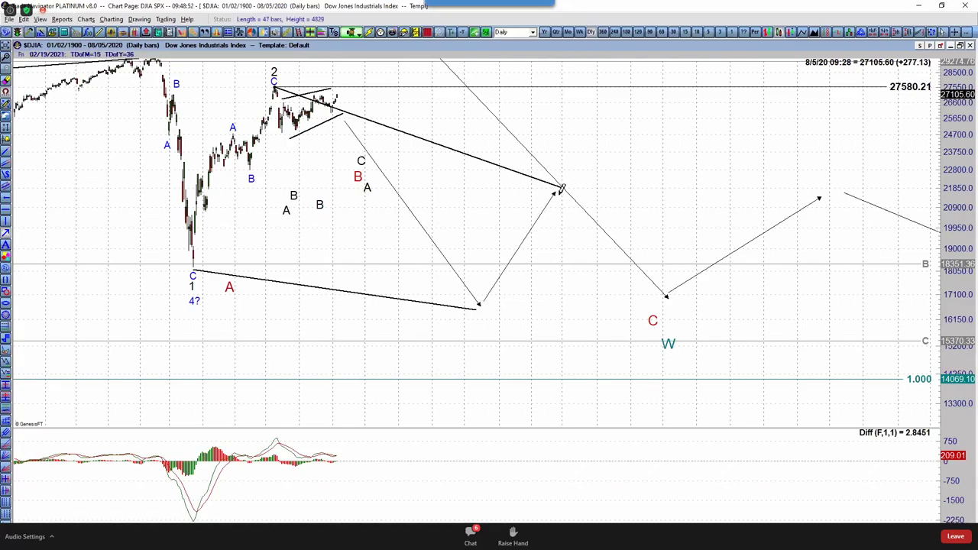
Step: Replace the long falling arrow with one from the upper trendline's end to about 16,150, and place the red C below its tip
{"action": "right_click", "coordinate": [524, 149]}
{"action": "left_click", "coordinate": [547, 165]}
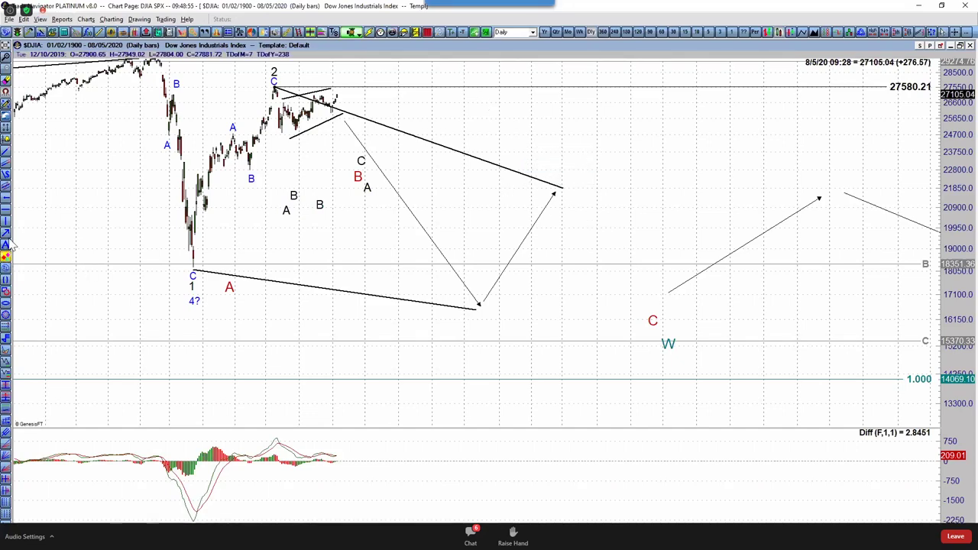
{"action": "mouse_move", "coordinate": [556, 197]}
{"action": "left_mouse_down"}
{"action": "mouse_move", "coordinate": [653, 312]}
{"action": "mouse_move", "coordinate": [655, 339]}
{"action": "left_mouse_up"}
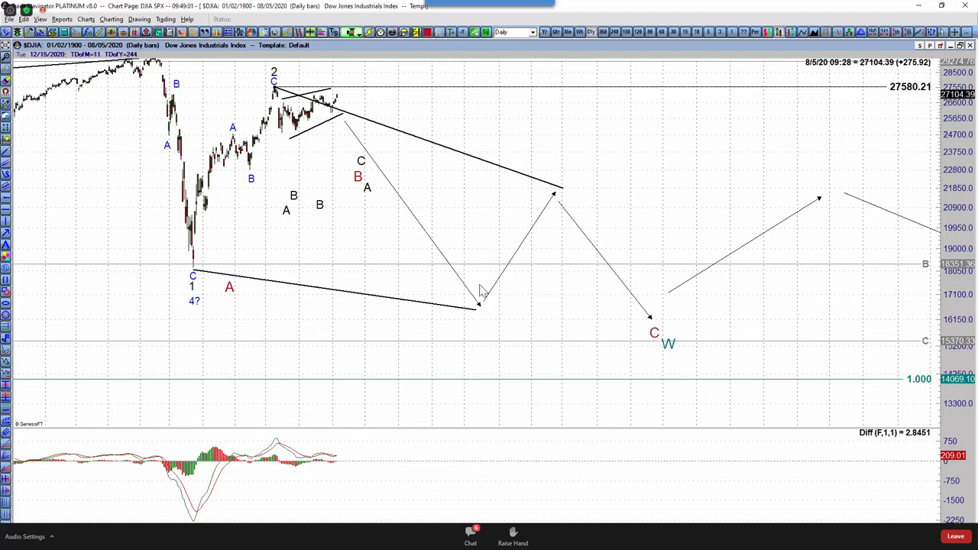
Step: Change the red C under the last falling arrow to A, delete the teal W label, and move the red A slightly lower
{"action": "left_click_drag", "start_coordinate": [654, 333], "coordinate": [522, 270]}
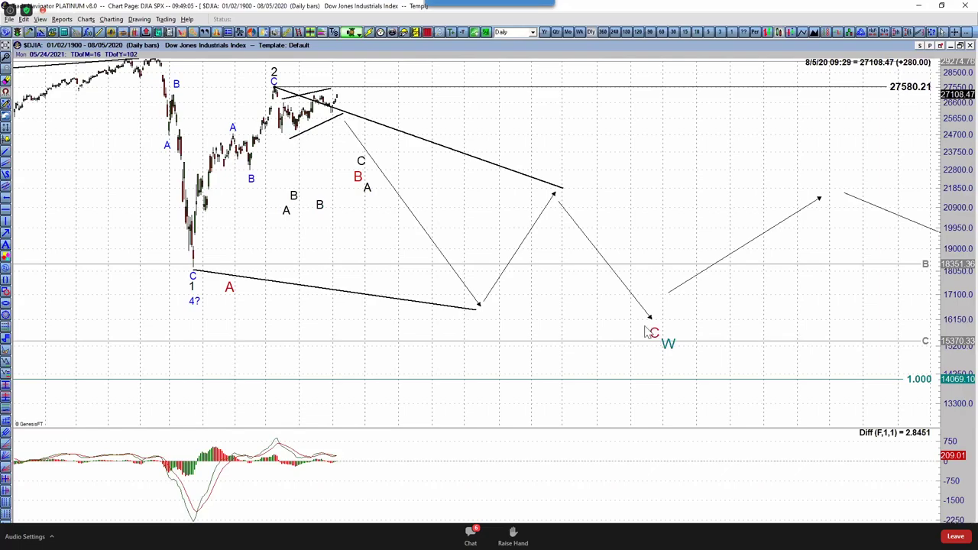
{"action": "double_click", "coordinate": [646, 330]}
{"action": "type", "text": "A"}
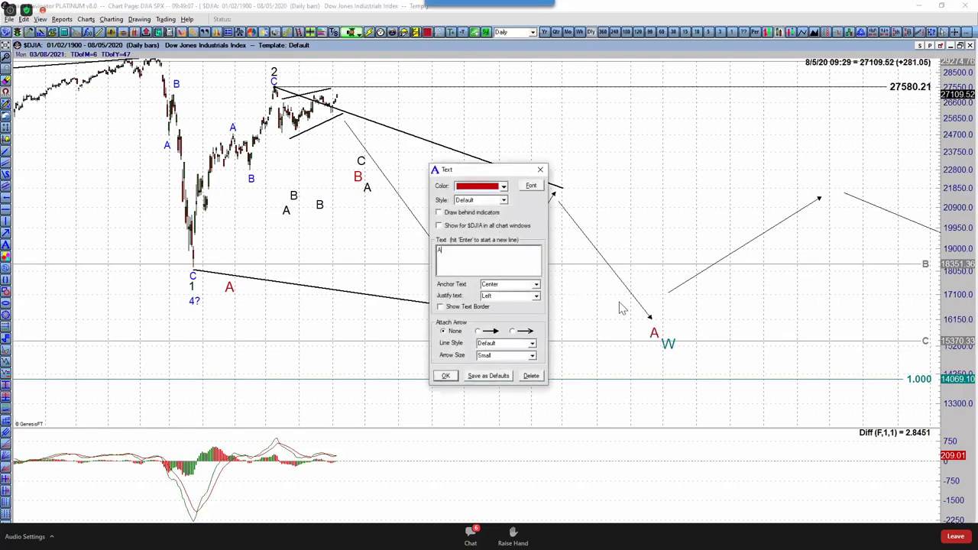
{"action": "key", "text": "Escape"}
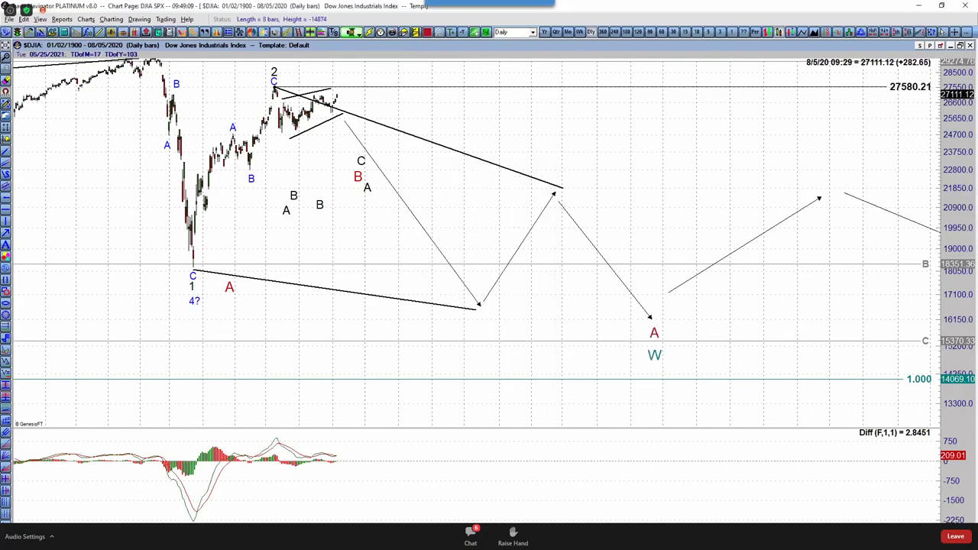
{"action": "right_click", "coordinate": [655, 360]}
{"action": "left_click", "coordinate": [677, 375]}
{"action": "left_click_drag", "start_coordinate": [651, 333], "coordinate": [653, 345]}
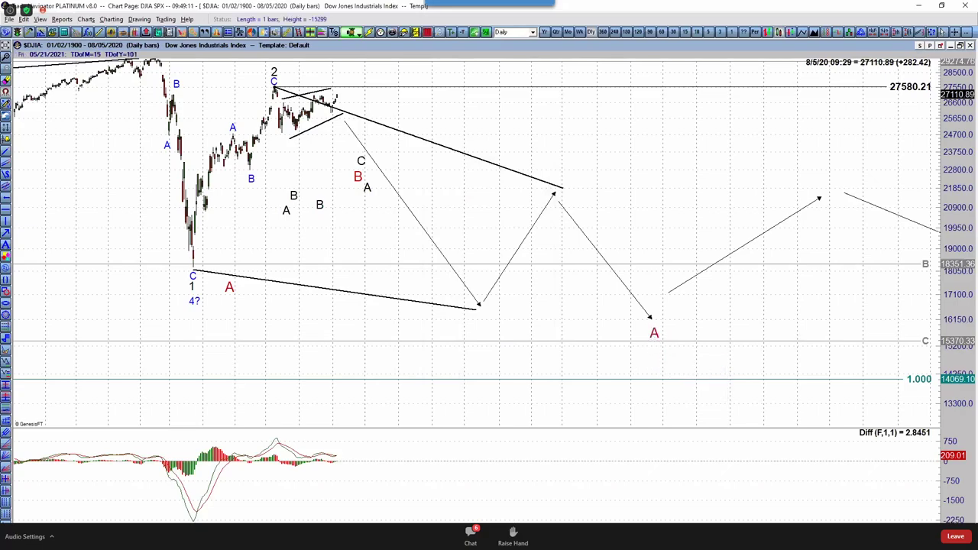
Step: Delete the red A beside the March low and move the red B above the tip of the next rising arrow
{"action": "right_click", "coordinate": [231, 288]}
{"action": "left_click", "coordinate": [256, 305]}
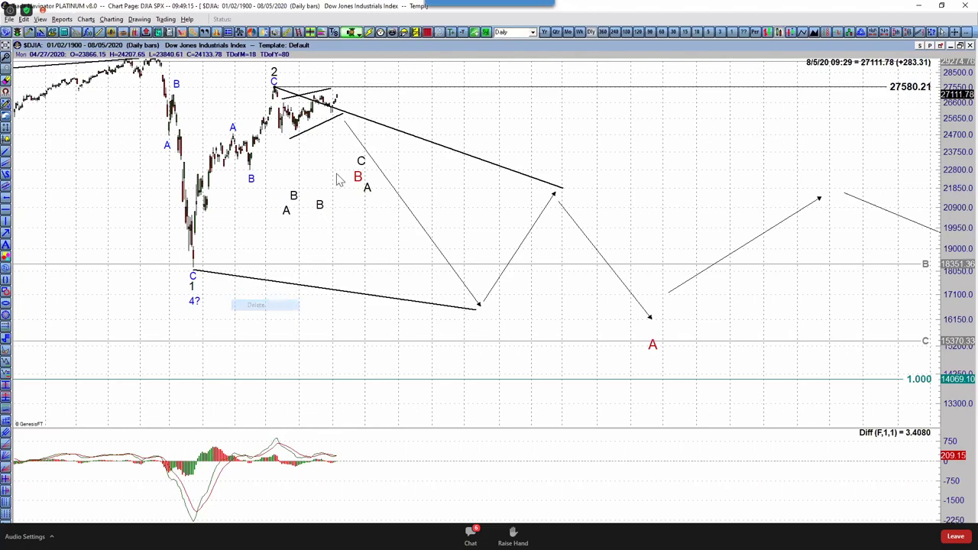
{"action": "left_click_drag", "start_coordinate": [358, 176], "coordinate": [828, 181]}
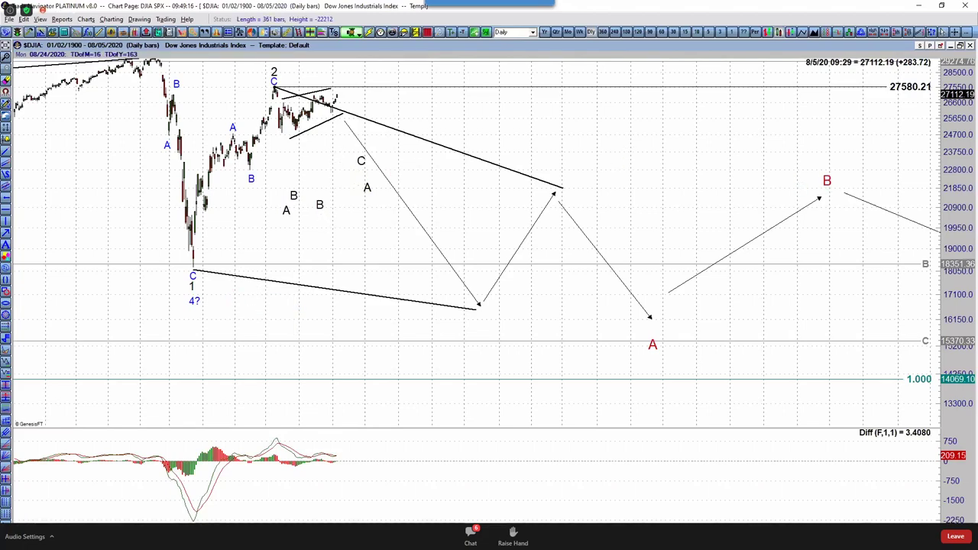
Step: Move the spare black C label under the first falling arrow's tip and change its text to 3
{"action": "left_click_drag", "start_coordinate": [362, 162], "coordinate": [384, 213]}
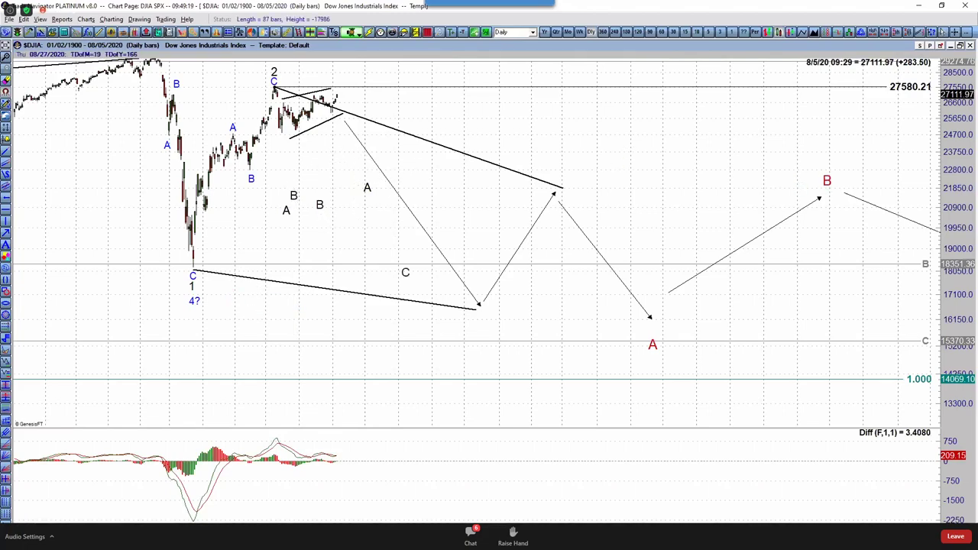
{"action": "left_click_drag", "start_coordinate": [408, 275], "coordinate": [482, 323]}
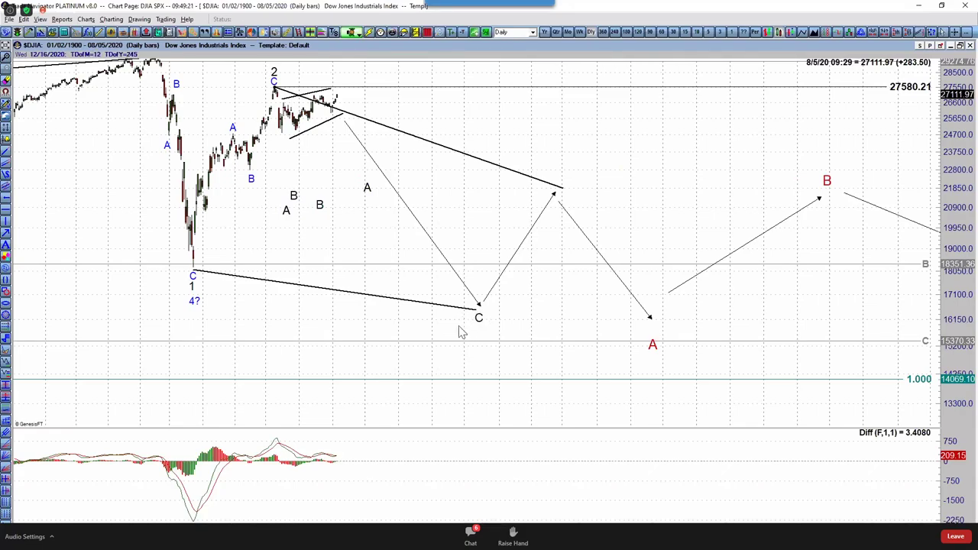
{"action": "double_click", "coordinate": [479, 321]}
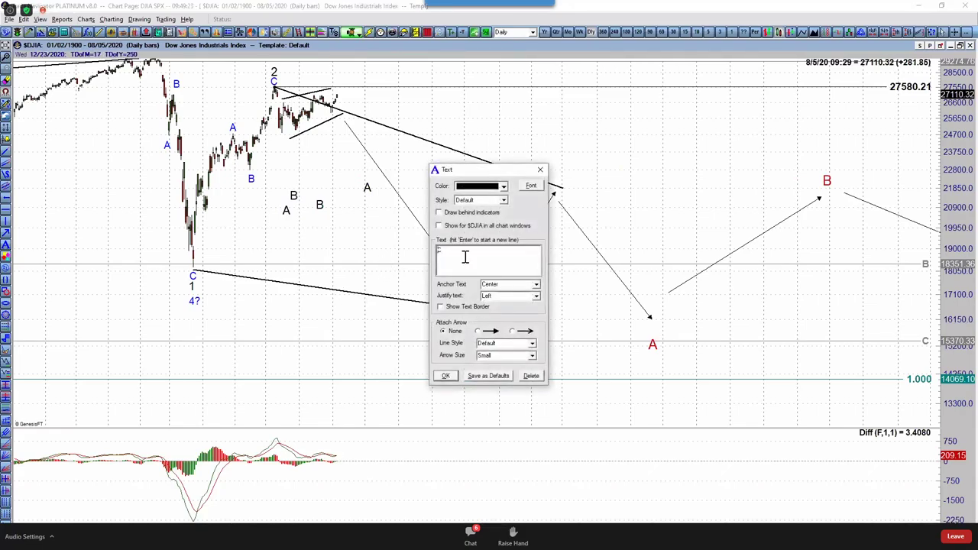
{"action": "type", "text": "3"}
{"action": "left_click", "coordinate": [446, 375]}
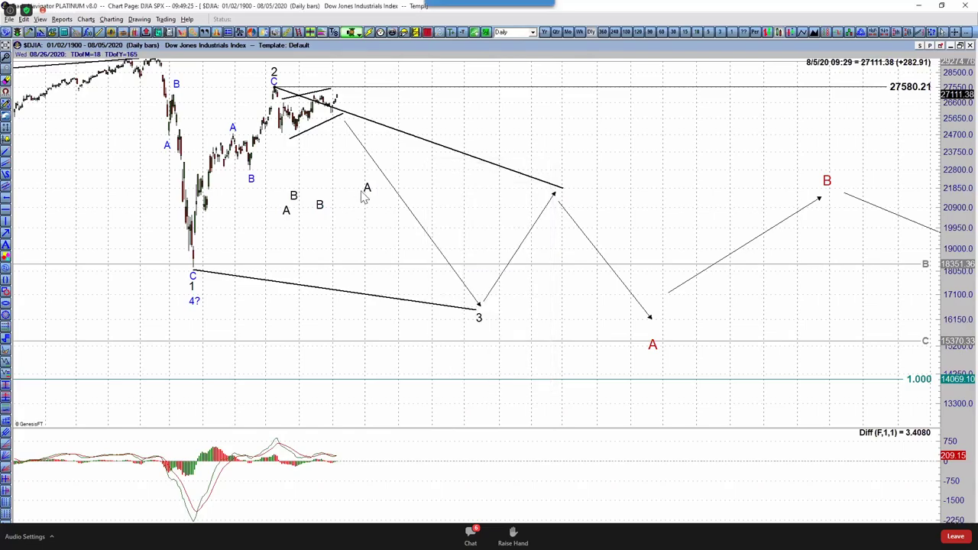
Step: Move the spare black A label near the falling arrow above the upper trendline's end and change its text to 5
{"action": "left_click_drag", "start_coordinate": [384, 185], "coordinate": [560, 168]}
{"action": "double_click", "coordinate": [549, 169]}
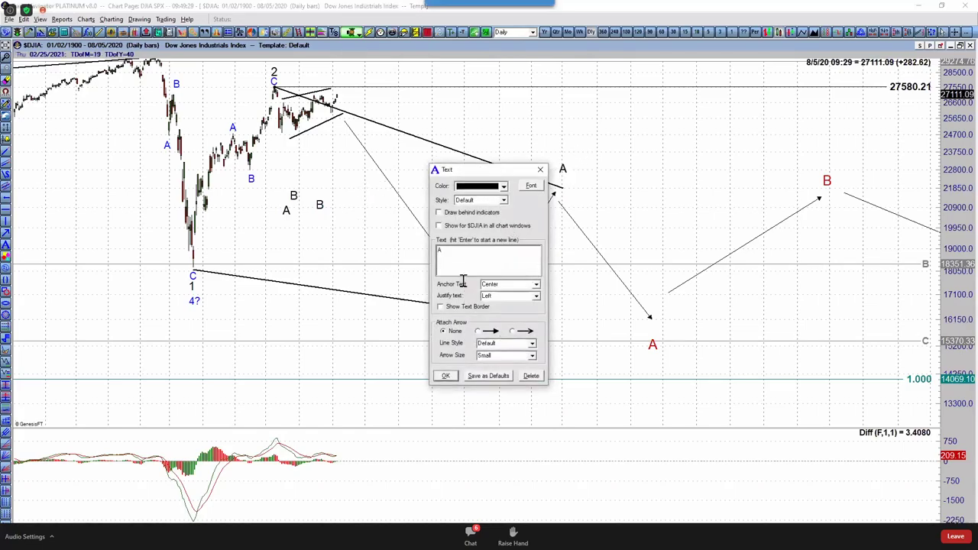
{"action": "left_click_drag", "start_coordinate": [446, 260], "coordinate": [301, 247]}
{"action": "type", "text": "5"}
Step: Delete the three spare black A and B labels below the price action on the daily chart
{"action": "right_click", "coordinate": [293, 196]}
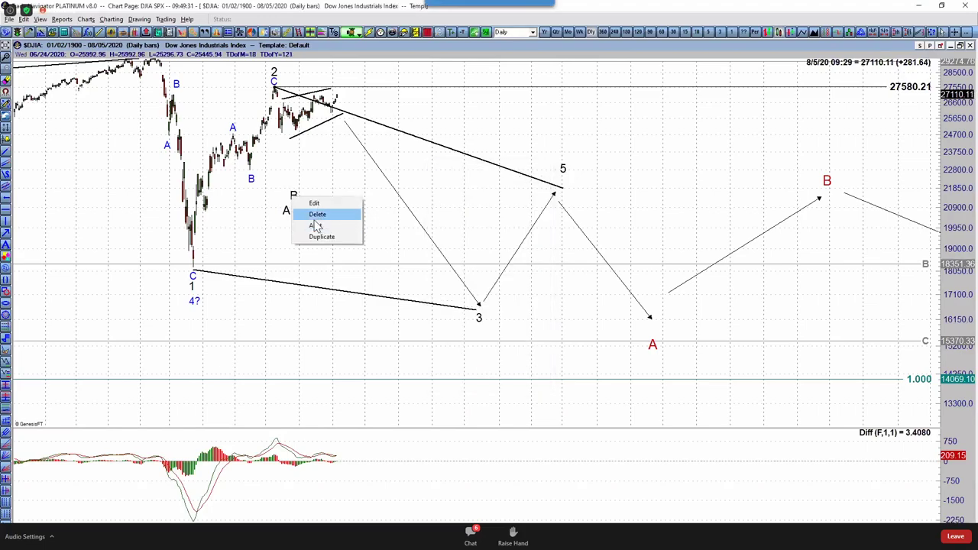
{"action": "left_click", "coordinate": [316, 217]}
{"action": "right_click", "coordinate": [303, 215]}
{"action": "left_click", "coordinate": [317, 230]}
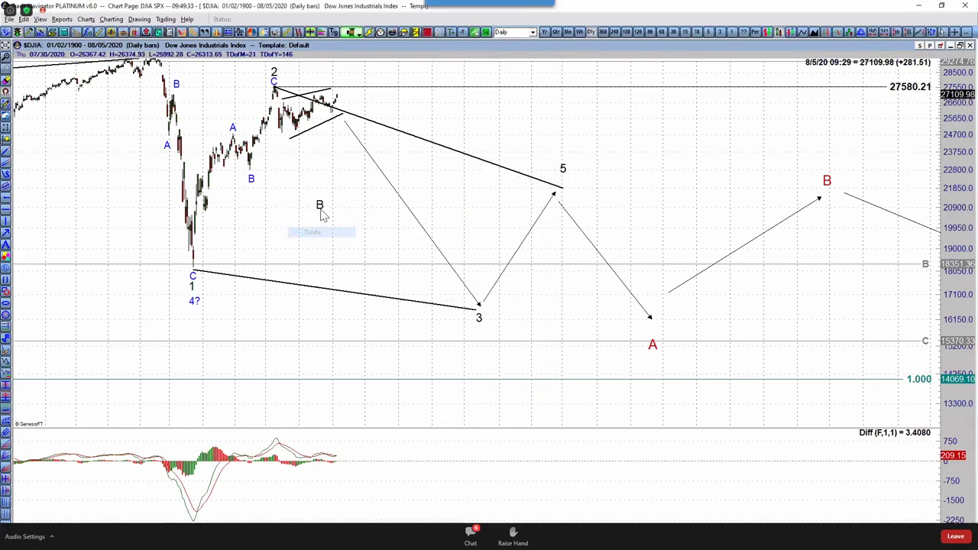
{"action": "right_click", "coordinate": [317, 204]}
{"action": "left_click", "coordinate": [334, 224]}
Step: Review the Dow's monthly, daily and quarterly wave counts, finishing on the daily trend-following chart
{"action": "left_click_drag", "start_coordinate": [334, 188], "coordinate": [472, 260]}
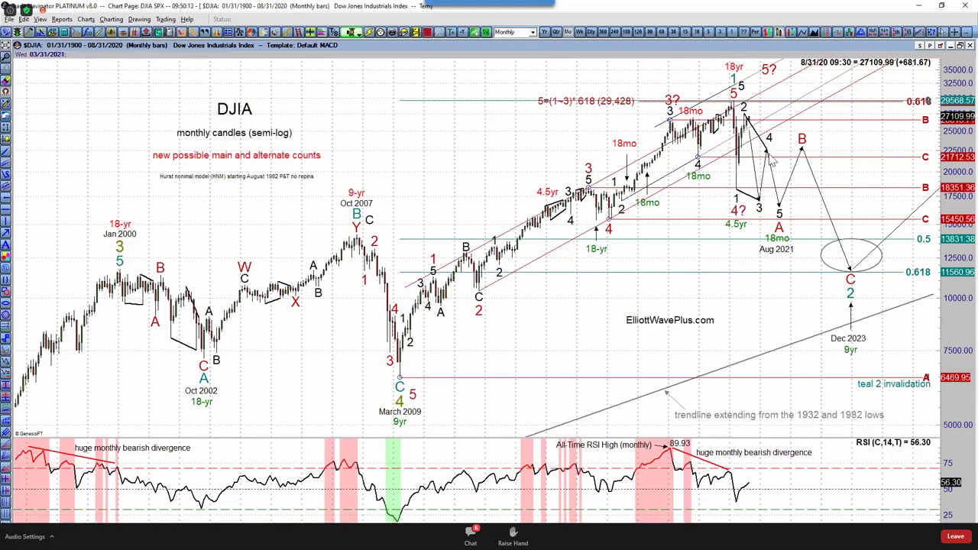
{"action": "left_click", "coordinate": [780, 214]}
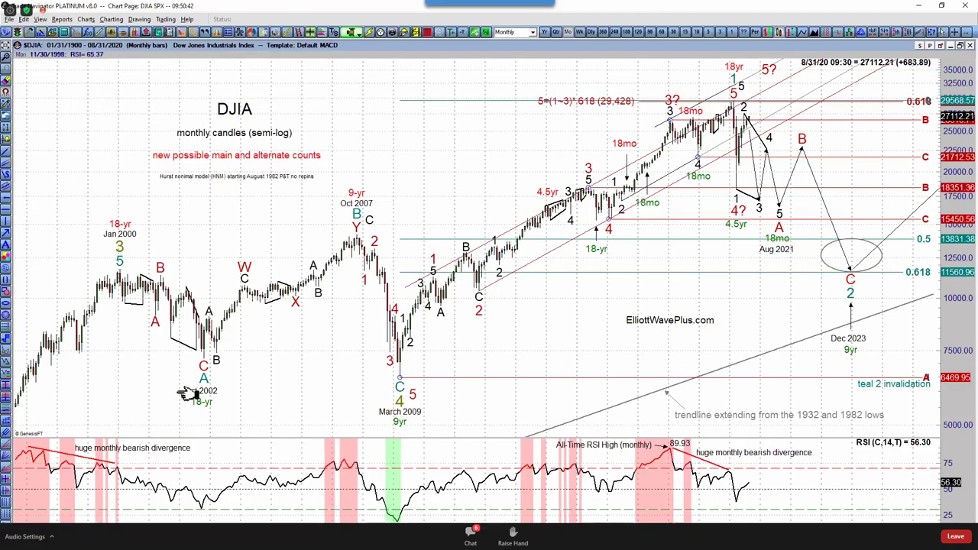
{"action": "key", "text": "ctrl+Tab"}
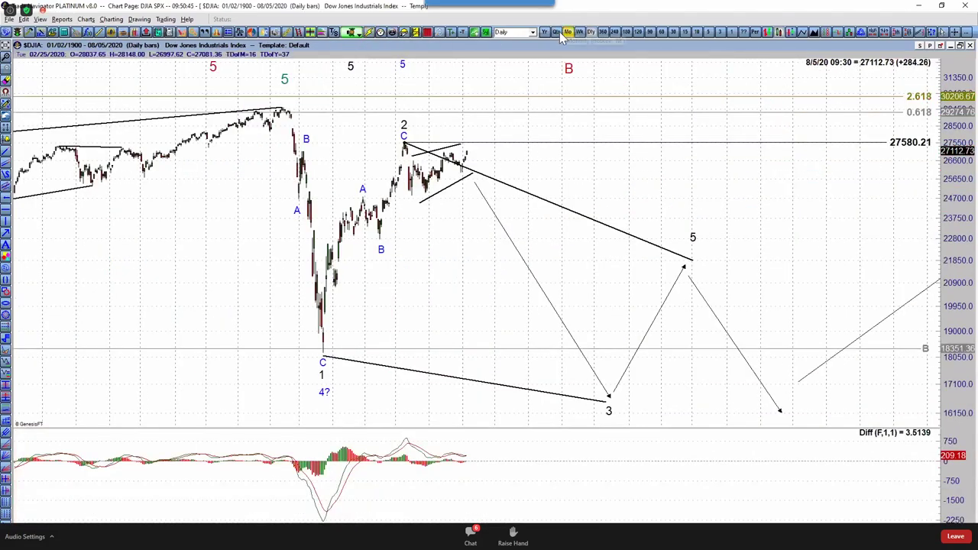
{"action": "left_click", "coordinate": [561, 32]}
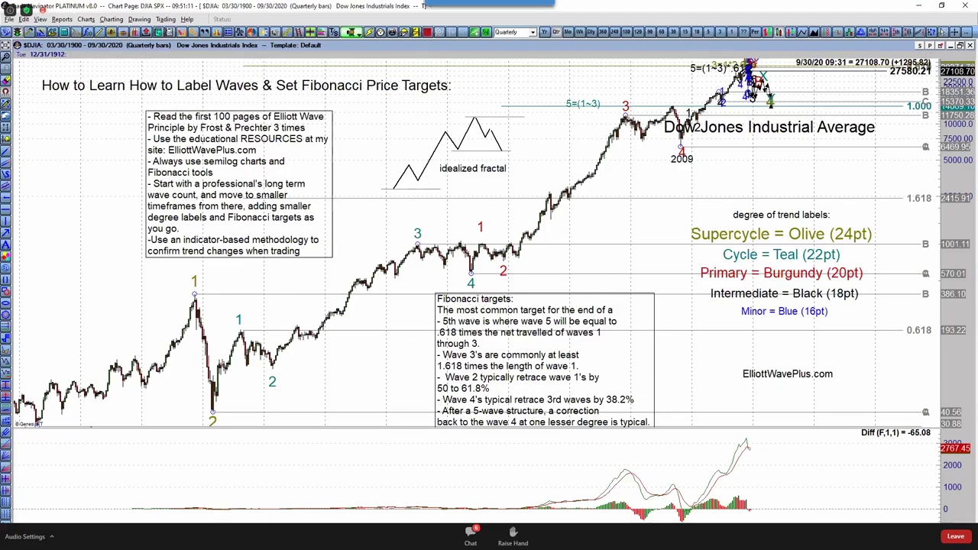
{"action": "key", "text": "w"}
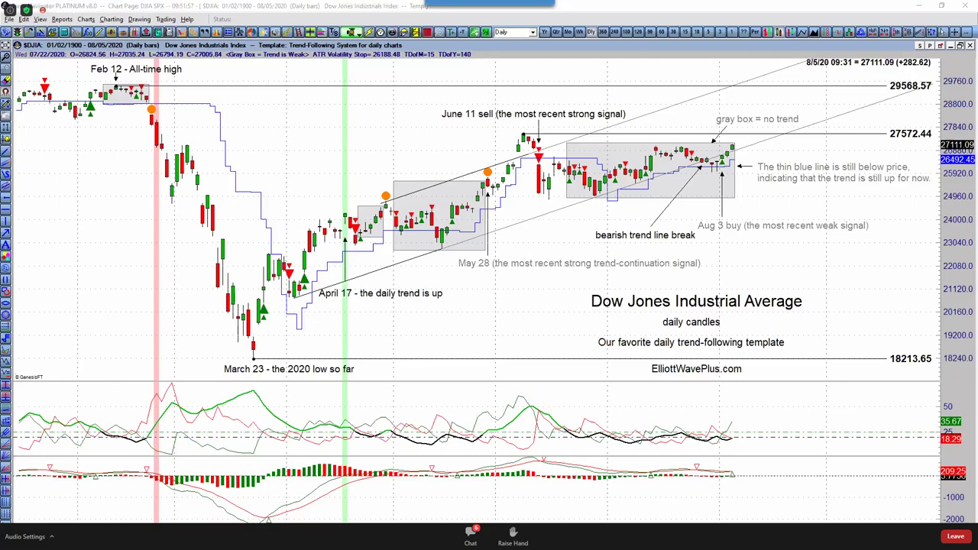
Step: Switch to Firefox, maximize its window and open the Elliott Wave Plus Subscriptions page
{"action": "key", "text": "alt+Tab"}
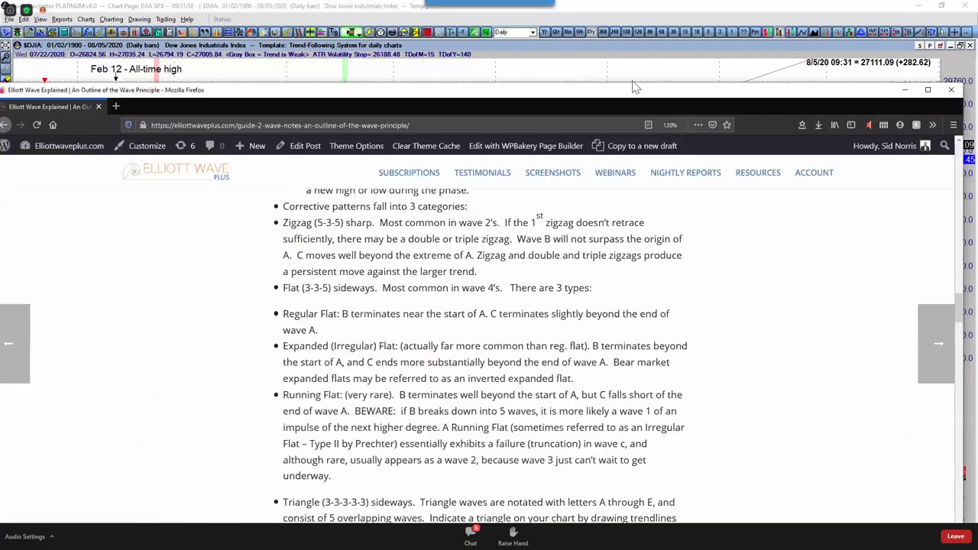
{"action": "left_click", "coordinate": [928, 90]}
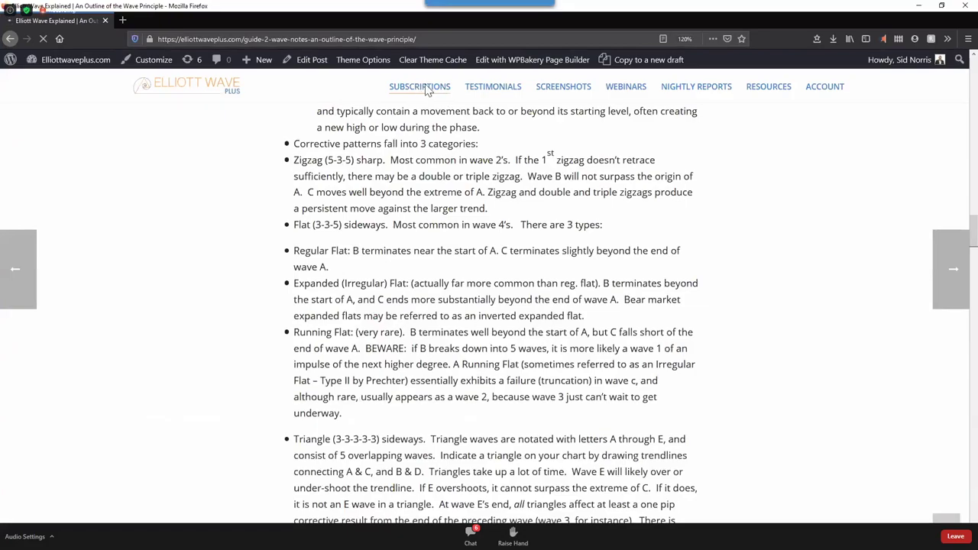
{"action": "left_click", "coordinate": [426, 88]}
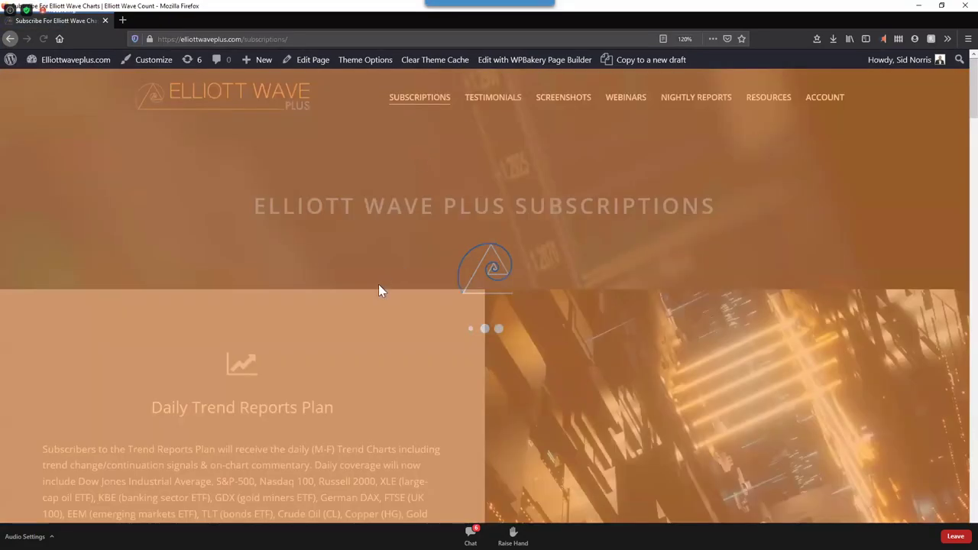
Step: Examine the Daily Trend Reports Plan description, including its market coverage and subscriber access
{"action": "scroll", "coordinate": [329, 336], "scroll_direction": "down", "scroll_amount": 1}
{"action": "scroll", "coordinate": [300, 349], "scroll_direction": "down", "scroll_amount": 3}
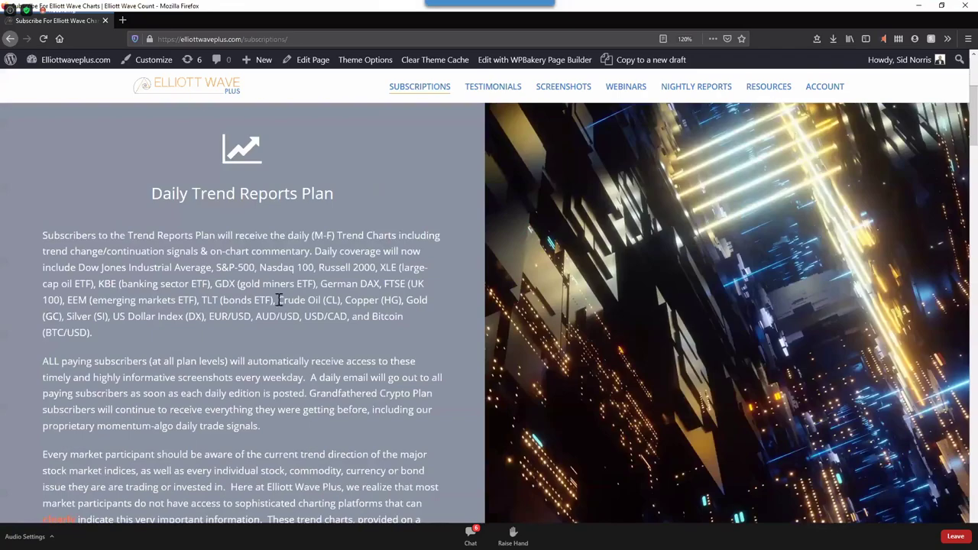
{"action": "scroll", "coordinate": [262, 199], "scroll_direction": "down", "scroll_amount": 1}
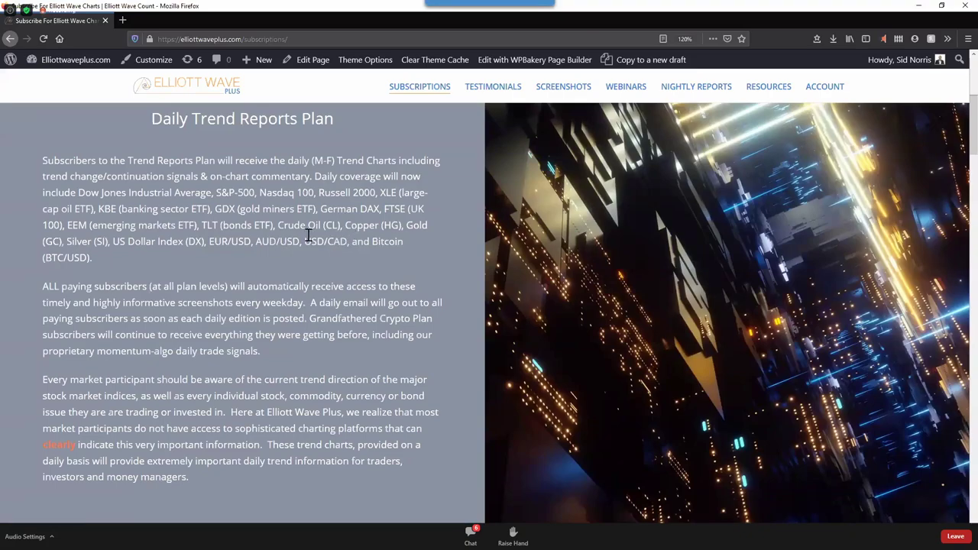
{"action": "scroll", "coordinate": [308, 236], "scroll_direction": "down", "scroll_amount": 1}
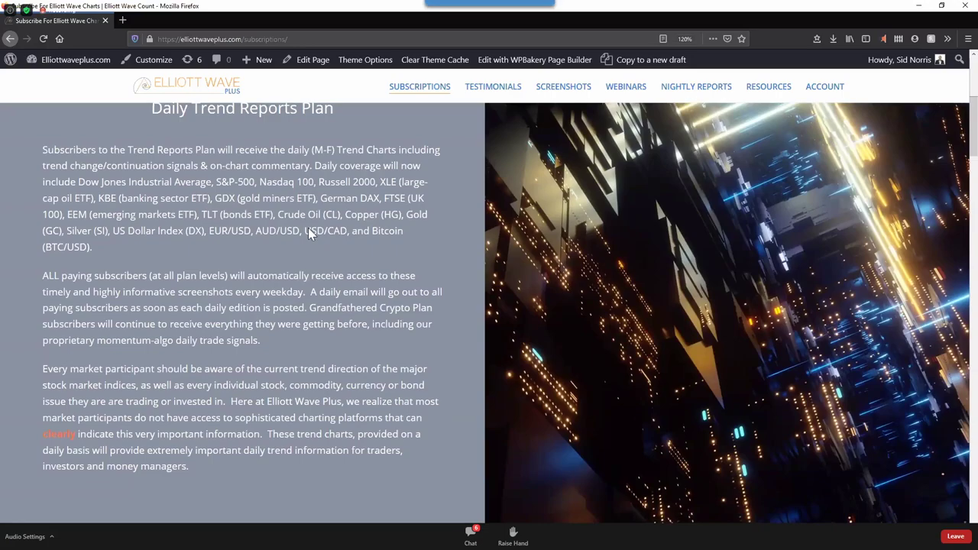
{"action": "scroll", "coordinate": [309, 229], "scroll_direction": "down", "scroll_amount": 1}
{"action": "scroll", "coordinate": [309, 229], "scroll_direction": "up", "scroll_amount": 2}
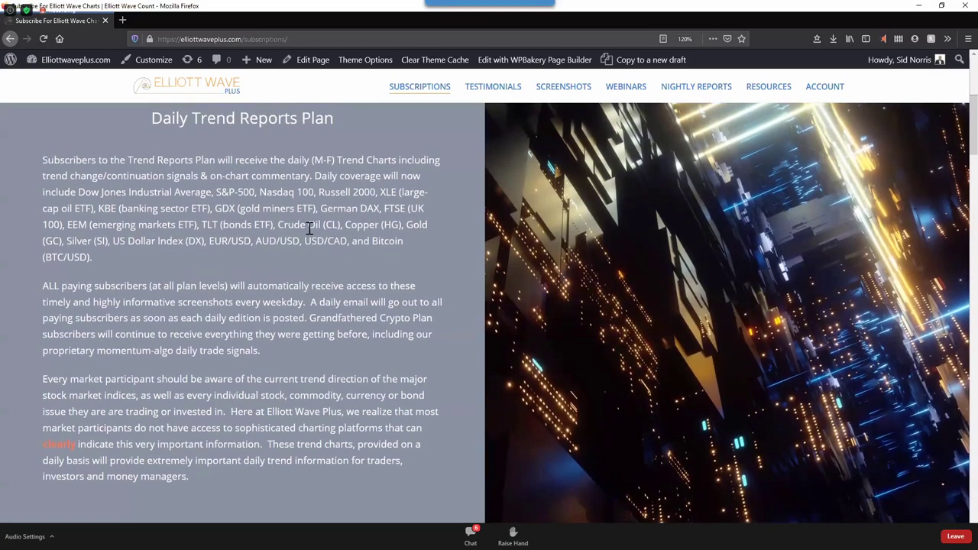
{"action": "scroll", "coordinate": [309, 228], "scroll_direction": "down", "scroll_amount": 1}
{"action": "scroll", "coordinate": [308, 229], "scroll_direction": "down", "scroll_amount": 1}
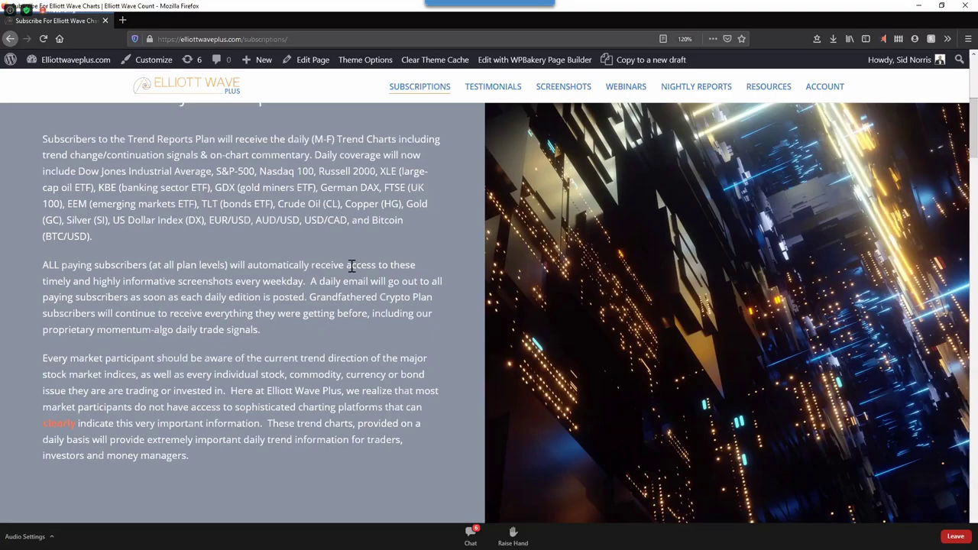
{"action": "scroll", "coordinate": [352, 265], "scroll_direction": "down", "scroll_amount": 2}
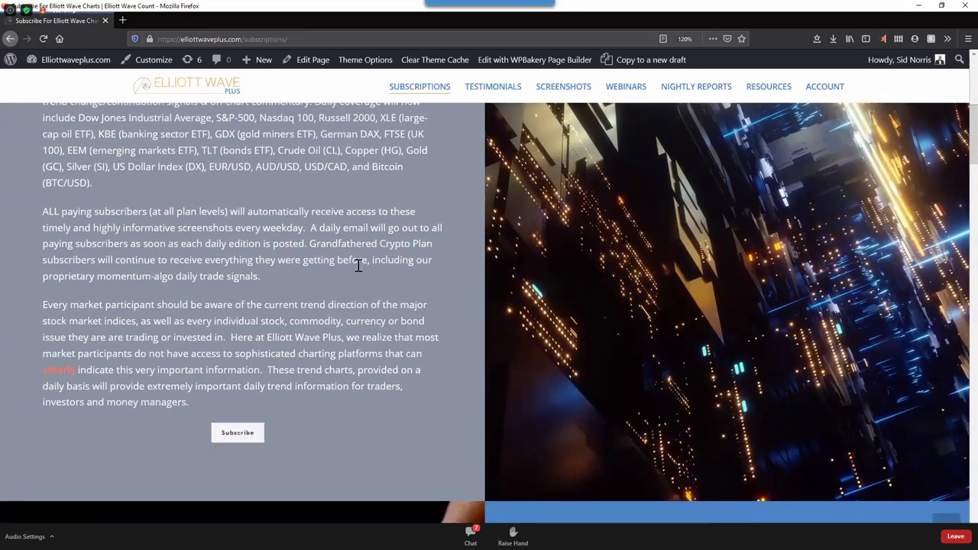
{"action": "scroll", "coordinate": [358, 270], "scroll_direction": "up", "scroll_amount": 1}
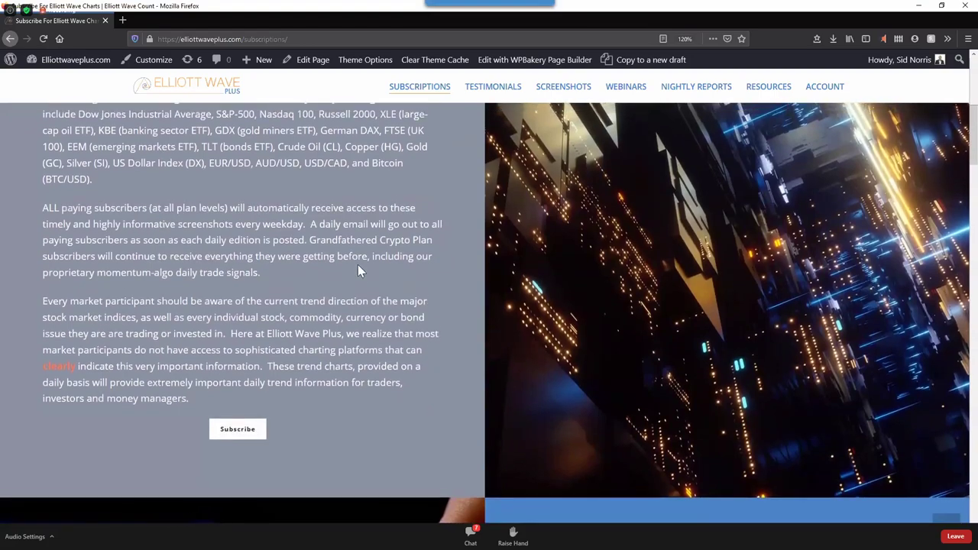
{"action": "scroll", "coordinate": [359, 264], "scroll_direction": "up", "scroll_amount": 1}
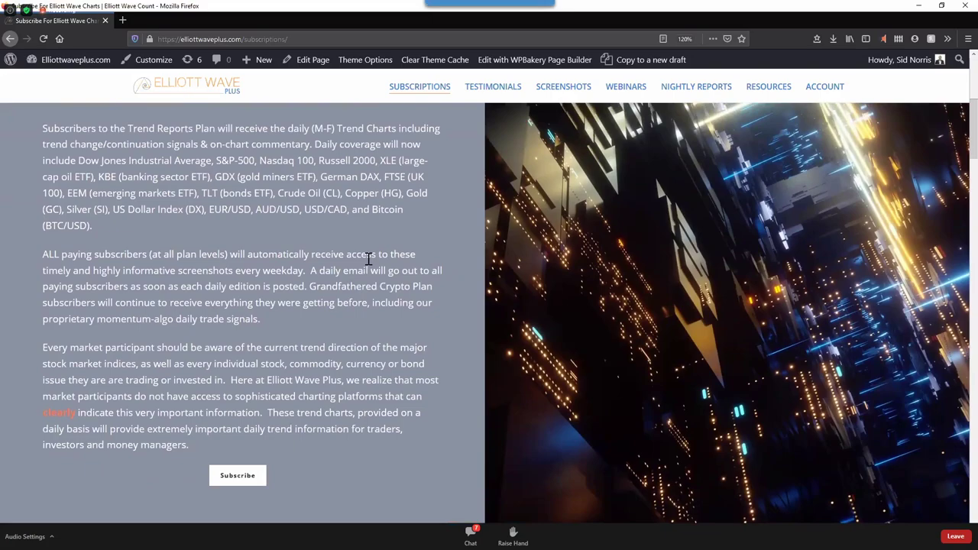
Step: Open the Elliott Wave Plus Pricing page and examine the prices and contents of the monthly plans
{"action": "scroll", "coordinate": [286, 350], "scroll_direction": "up", "scroll_amount": 1}
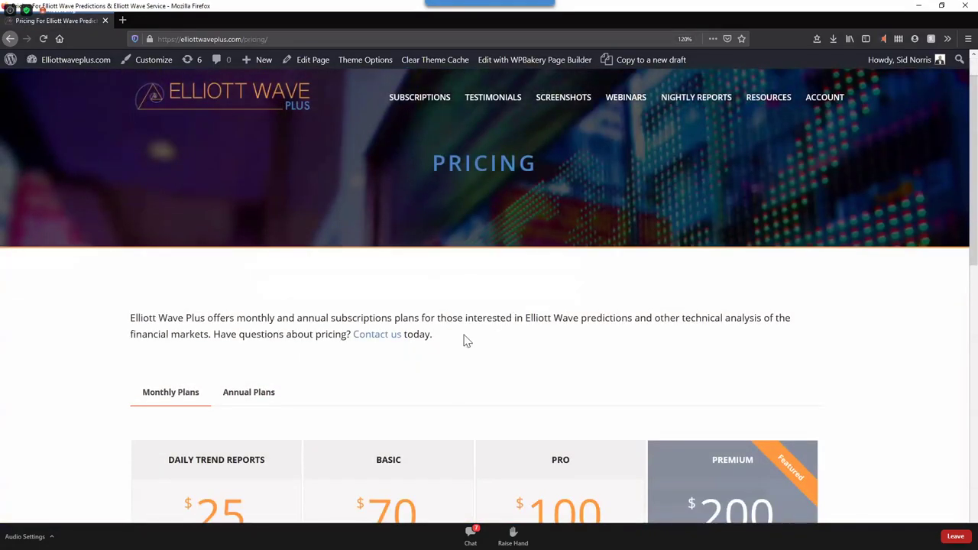
{"action": "scroll", "coordinate": [463, 344], "scroll_direction": "down", "scroll_amount": 3}
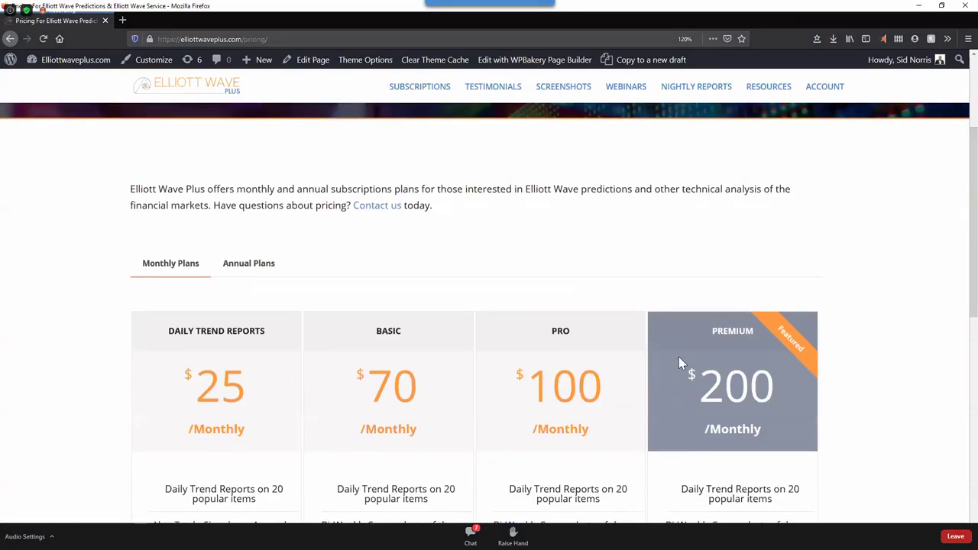
{"action": "scroll", "coordinate": [679, 357], "scroll_direction": "down", "scroll_amount": 4}
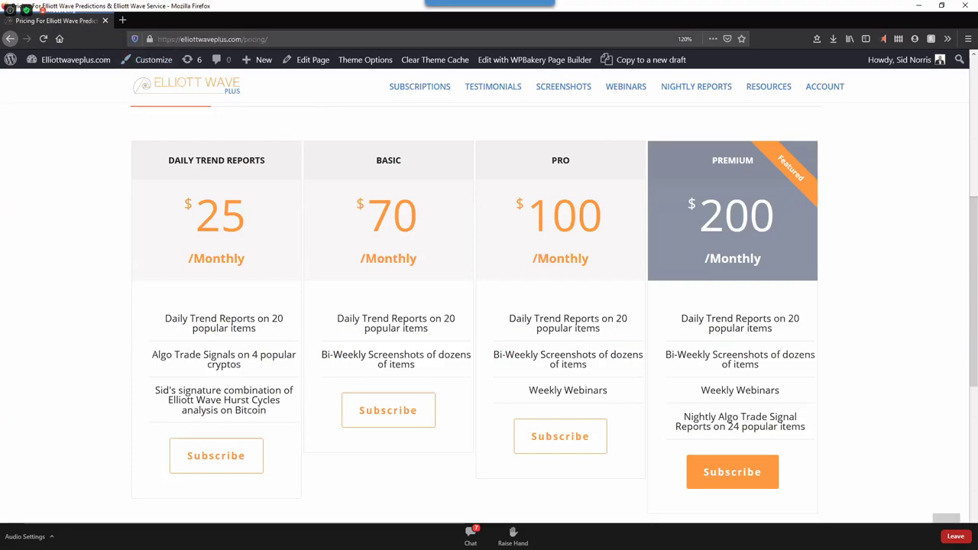
Step: Switch to the half-price coupon image in Photos and compare its offer with the pricing page in Firefox
{"action": "key", "text": "alt+Tab"}
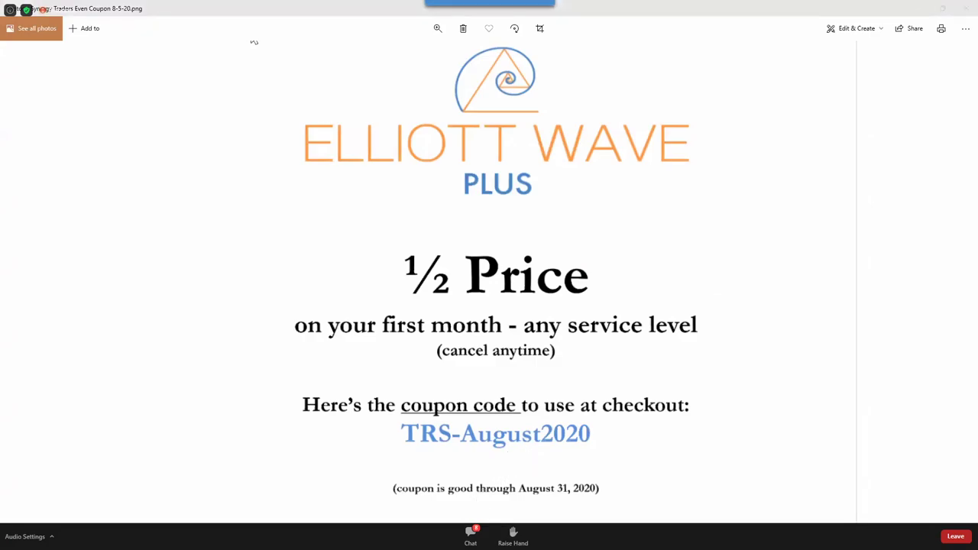
{"action": "key", "text": "alt+Tab"}
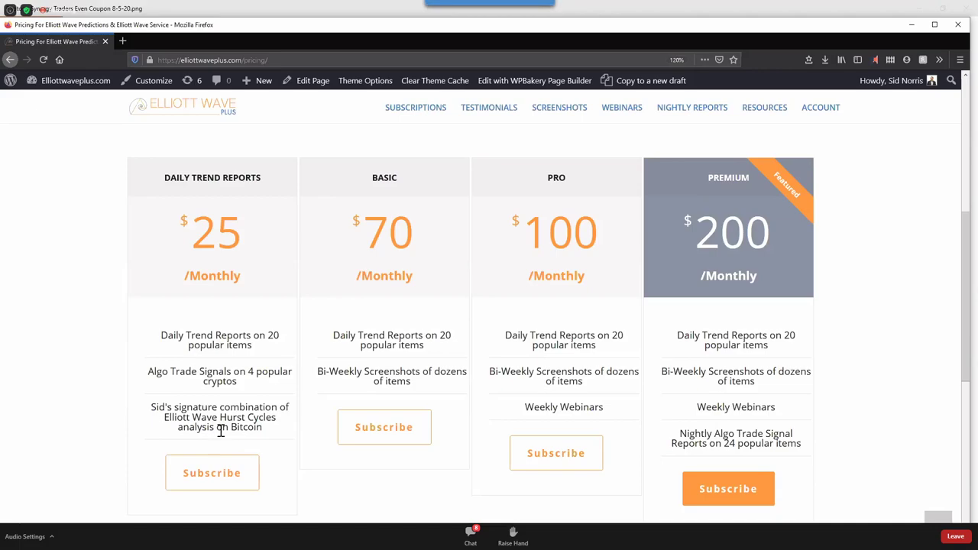
{"action": "left_click", "coordinate": [241, 10]}
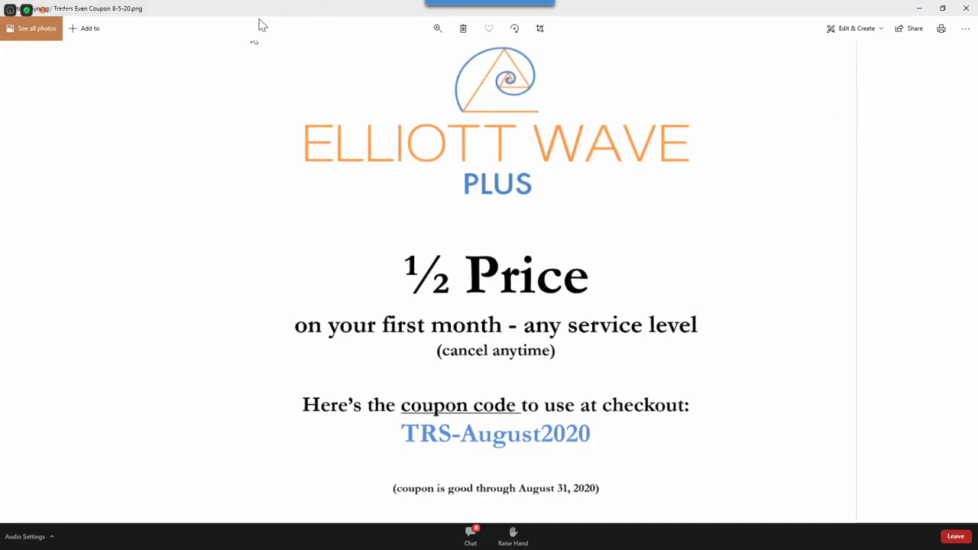
Step: Bring the Firefox pricing page forward, shift its window slightly and return to the daily trend-following chart
{"action": "key", "text": "alt+Tab"}
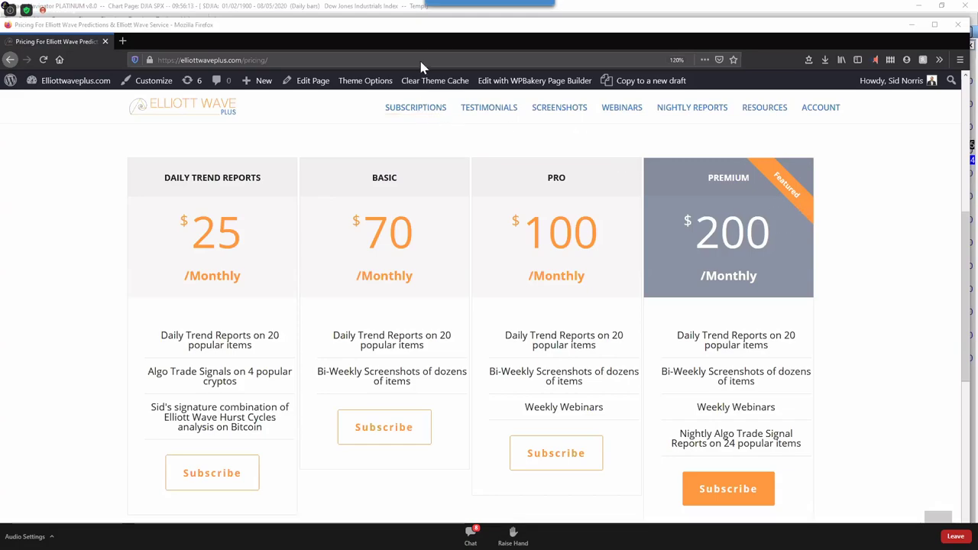
{"action": "left_click_drag", "start_coordinate": [502, 29], "coordinate": [516, 38]}
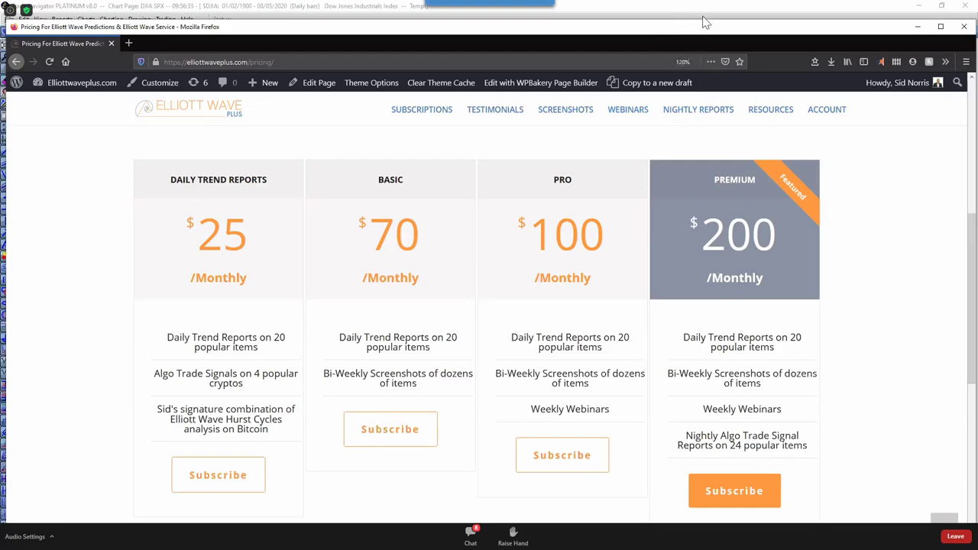
{"action": "key", "text": "alt+Tab"}
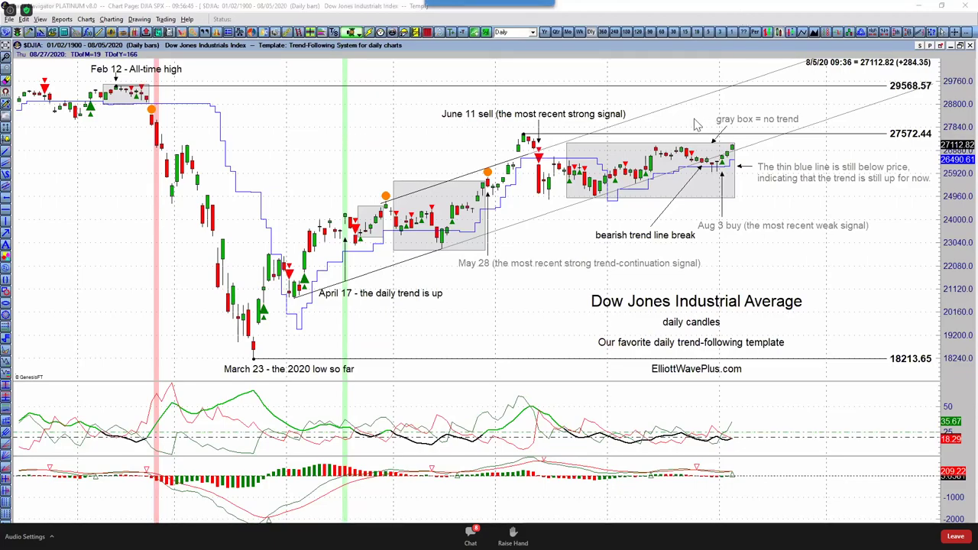
Step: Switch to a blank Firefox tab, search the web for "hurst cycles" and look through the results
{"action": "key", "text": "alt+Tab"}
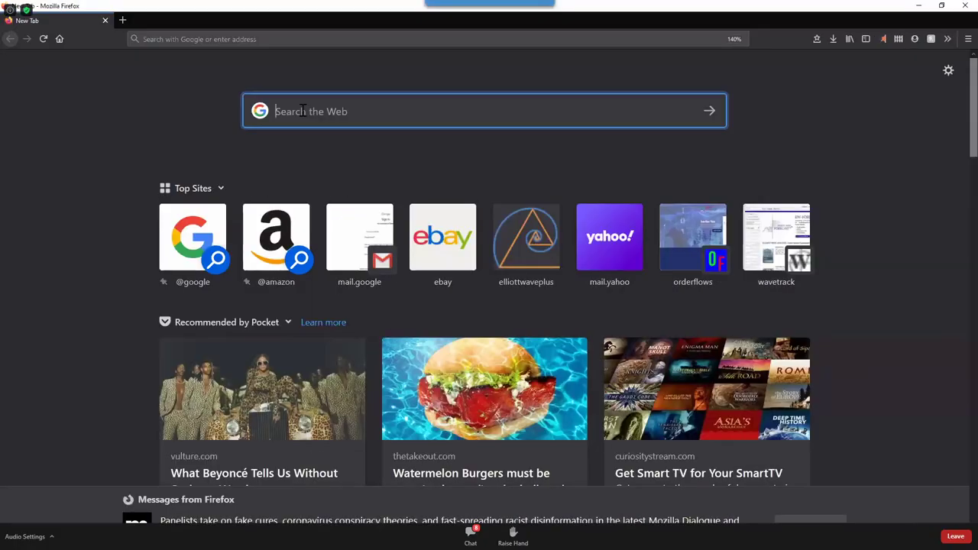
{"action": "type", "text": "hurst cy"}
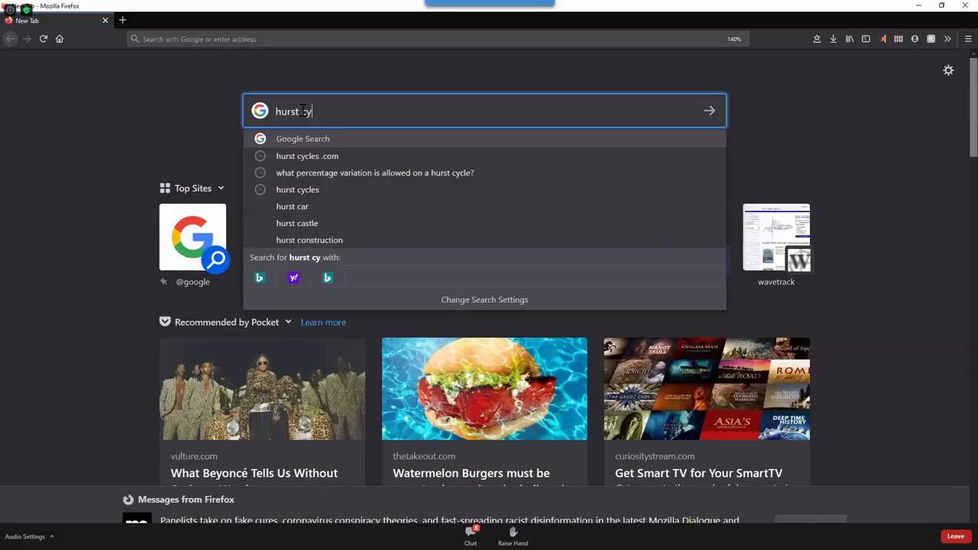
{"action": "type", "text": "cles"}
{"action": "key", "text": "Return"}
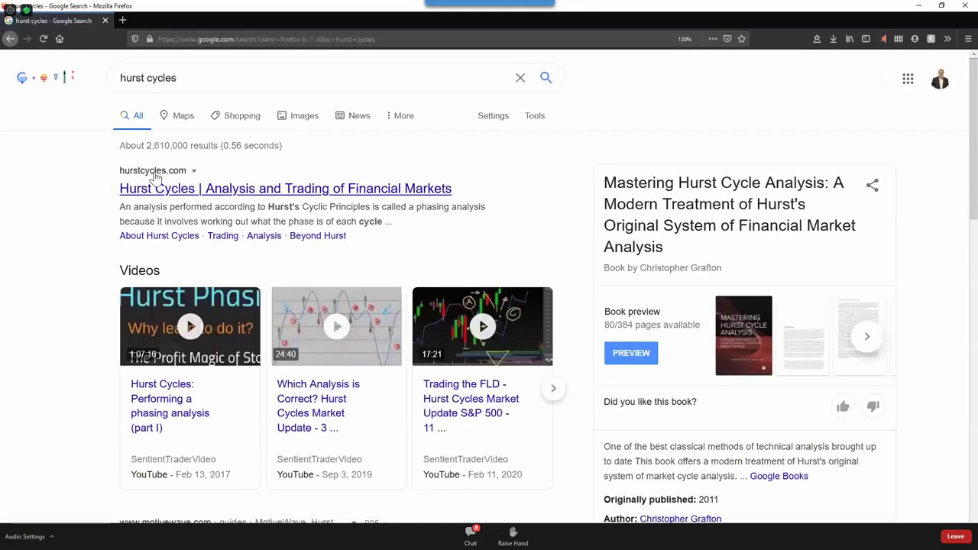
{"action": "scroll", "coordinate": [358, 238], "scroll_direction": "down", "scroll_amount": 1}
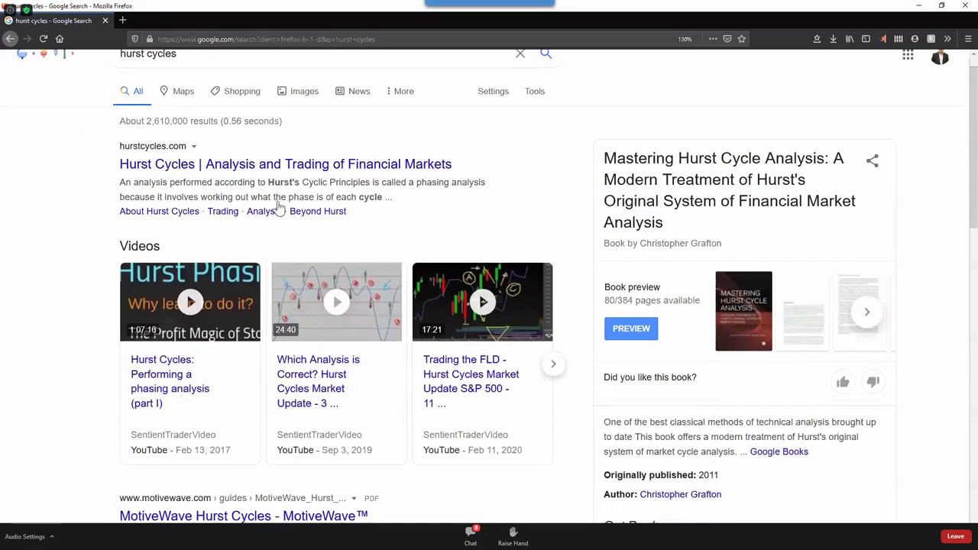
{"action": "scroll", "coordinate": [306, 230], "scroll_direction": "down", "scroll_amount": 1}
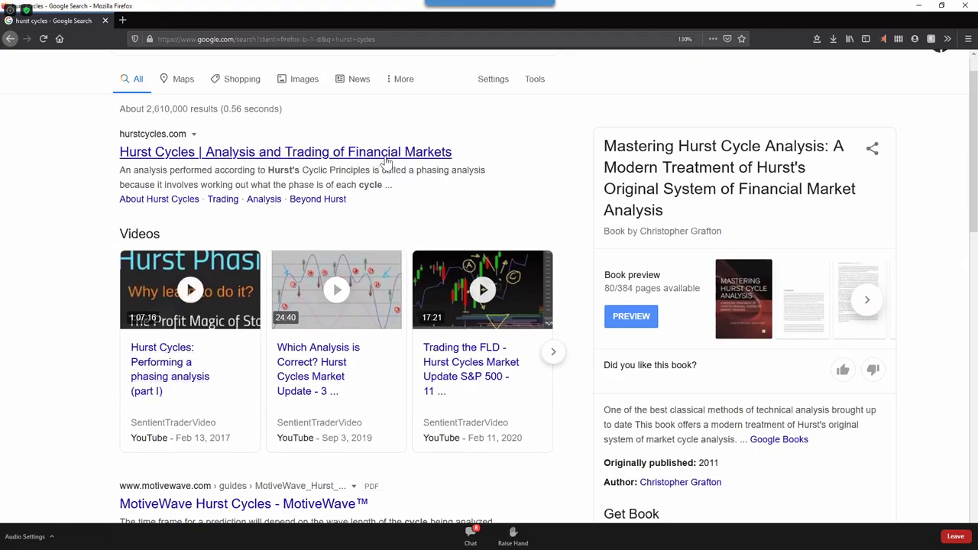
{"action": "scroll", "coordinate": [428, 187], "scroll_direction": "down", "scroll_amount": 2}
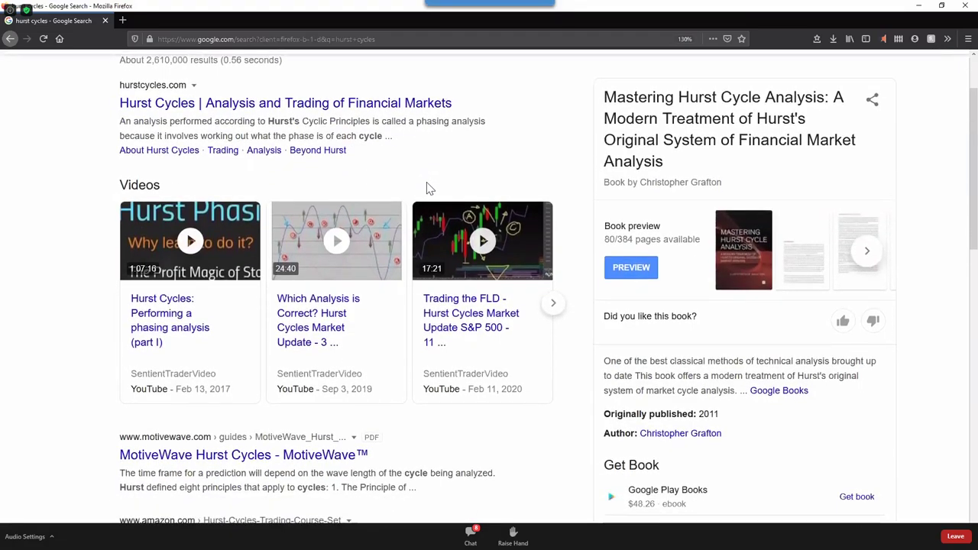
{"action": "scroll", "coordinate": [425, 191], "scroll_direction": "up", "scroll_amount": 1}
{"action": "scroll", "coordinate": [424, 191], "scroll_direction": "down", "scroll_amount": 2}
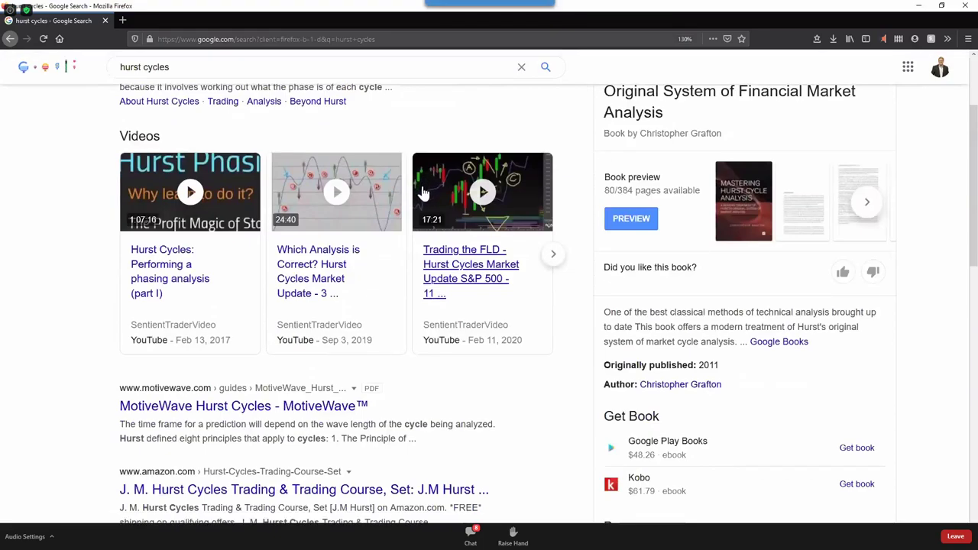
{"action": "scroll", "coordinate": [417, 195], "scroll_direction": "up", "scroll_amount": 4}
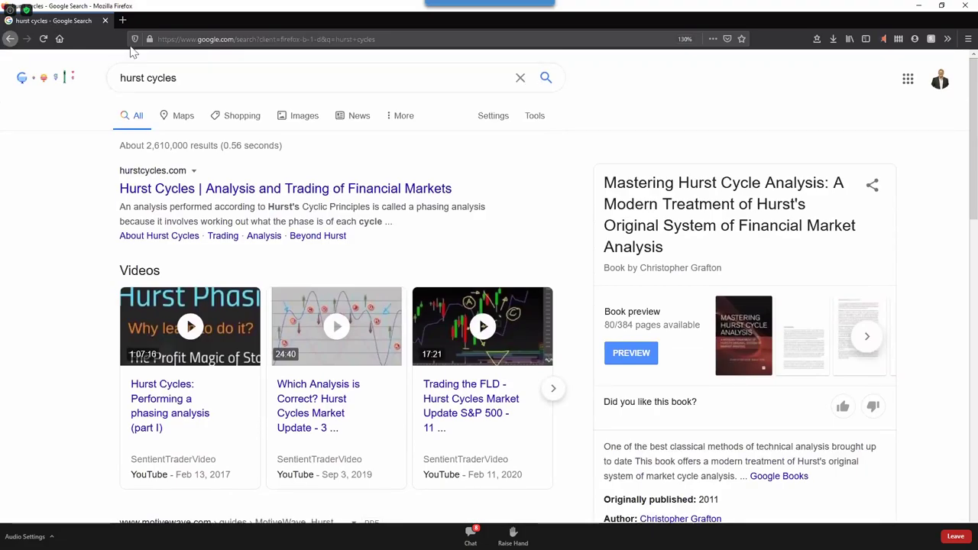
Step: Load the elliottwaveplus.com home page, look through it to the footer and return to the page header
{"action": "left_click", "coordinate": [249, 39]}
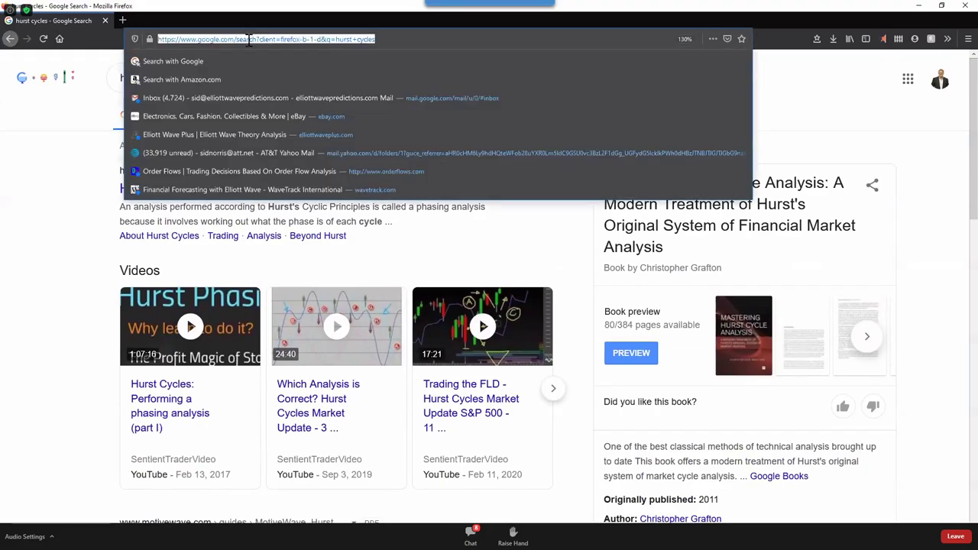
{"action": "type", "text": "elliottwaveplus.com/"}
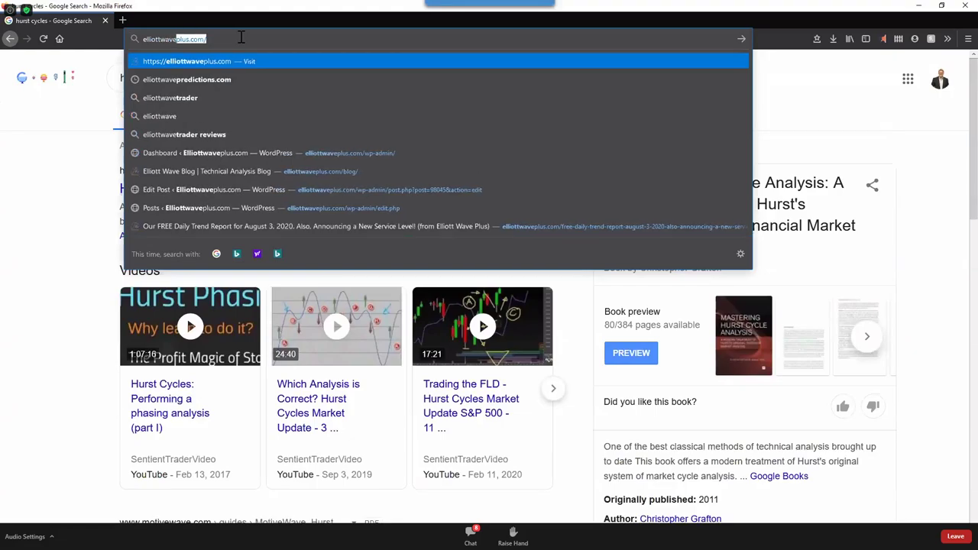
{"action": "left_click", "coordinate": [220, 41]}
{"action": "key", "text": "Return"}
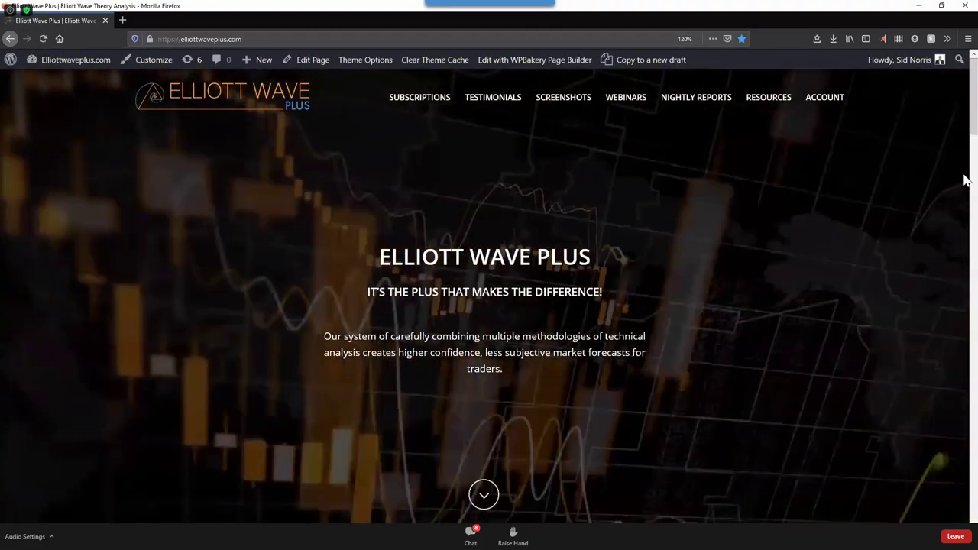
{"action": "scroll", "coordinate": [931, 482], "scroll_direction": "down", "scroll_amount": 20}
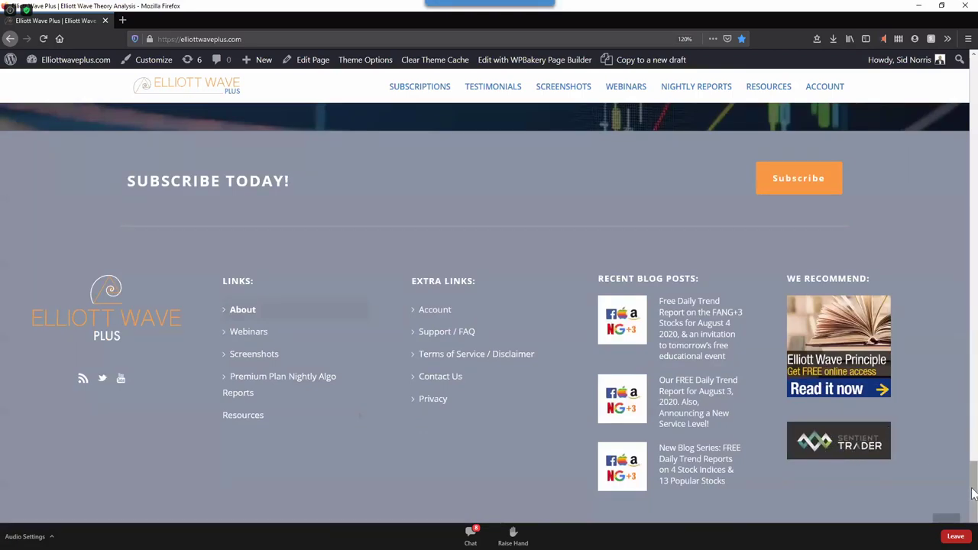
{"action": "left_click_drag", "start_coordinate": [974, 495], "coordinate": [945, 83]}
{"action": "scroll", "coordinate": [657, 99], "scroll_direction": "up", "scroll_amount": 6}
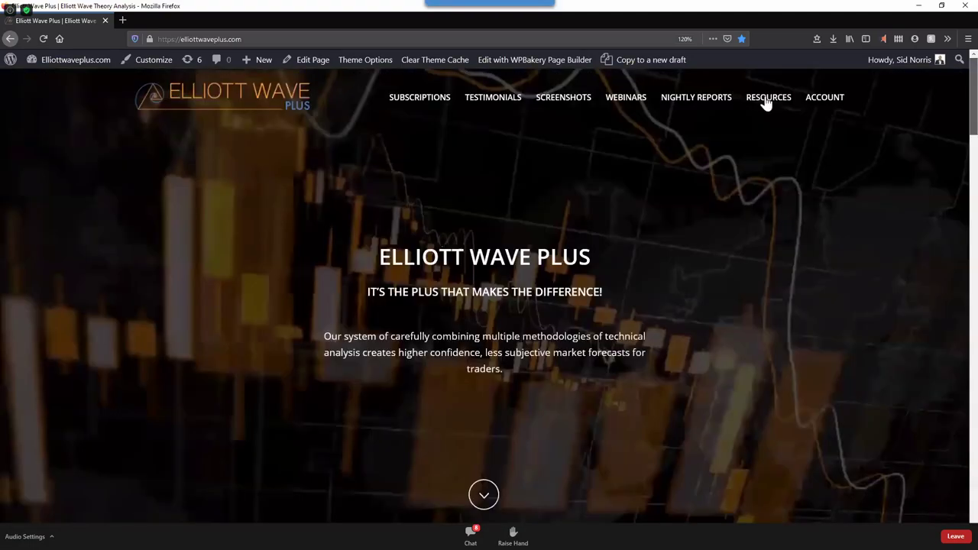
Step: Open the site's Elliott Wave Guides page and read Guide #1 on chart notations
{"action": "mouse_move", "coordinate": [696, 97]}
{"action": "mouse_move", "coordinate": [768, 97]}
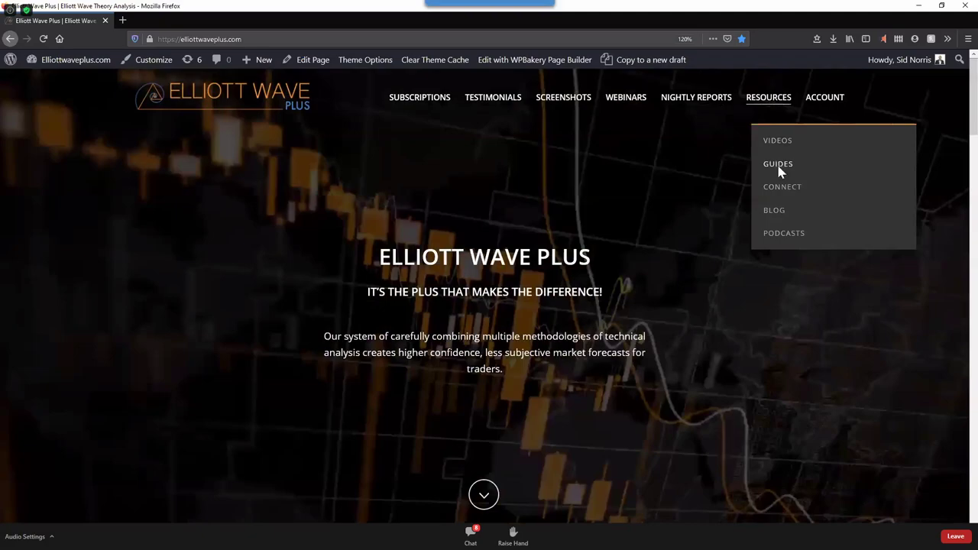
{"action": "left_click", "coordinate": [777, 163]}
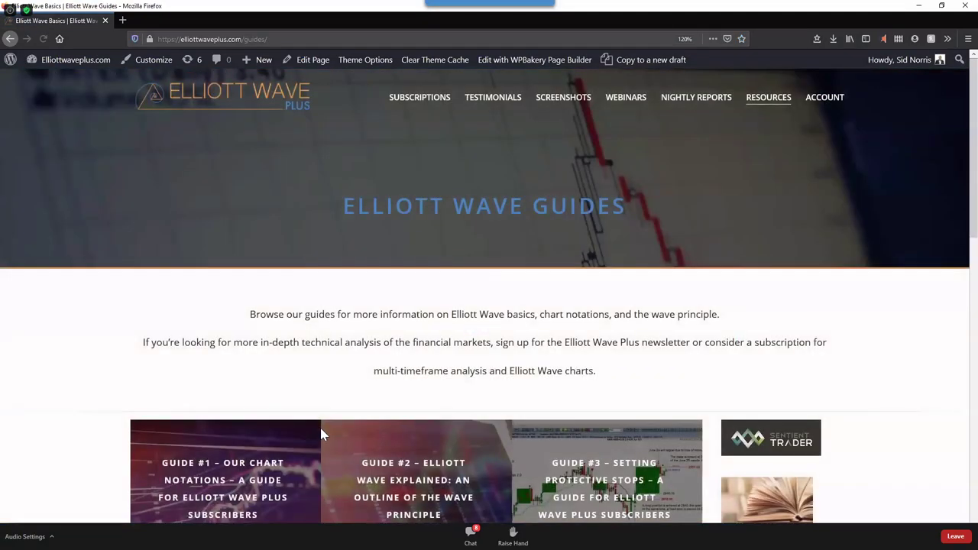
{"action": "scroll", "coordinate": [207, 413], "scroll_direction": "down", "scroll_amount": 2}
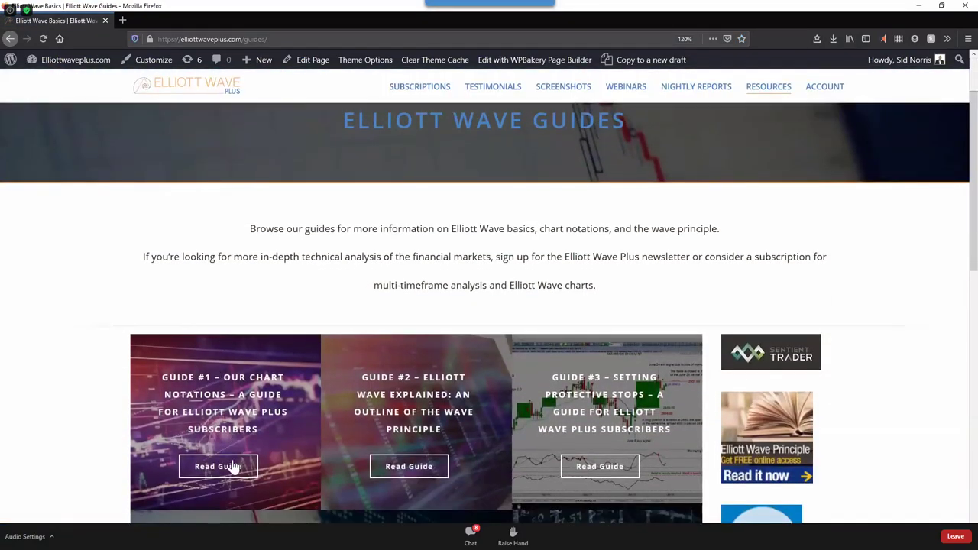
{"action": "left_click", "coordinate": [236, 466]}
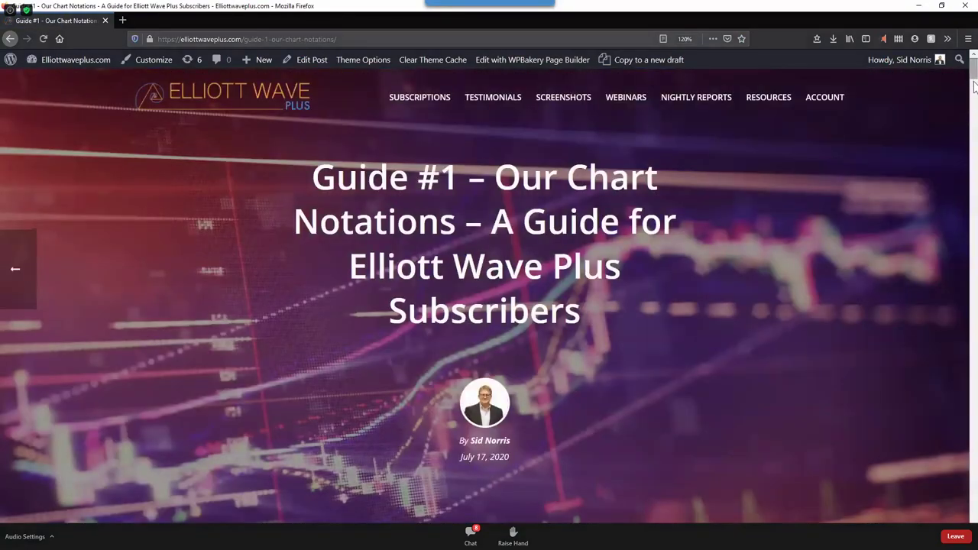
Step: Skim Guide #1 through its trend channel, Fibonacci, MACD divergence and inter-market sections, then return to its title
{"action": "left_click_drag", "start_coordinate": [972, 71], "coordinate": [977, 250]}
{"action": "scroll", "coordinate": [977, 250], "scroll_direction": "down", "scroll_amount": 20}
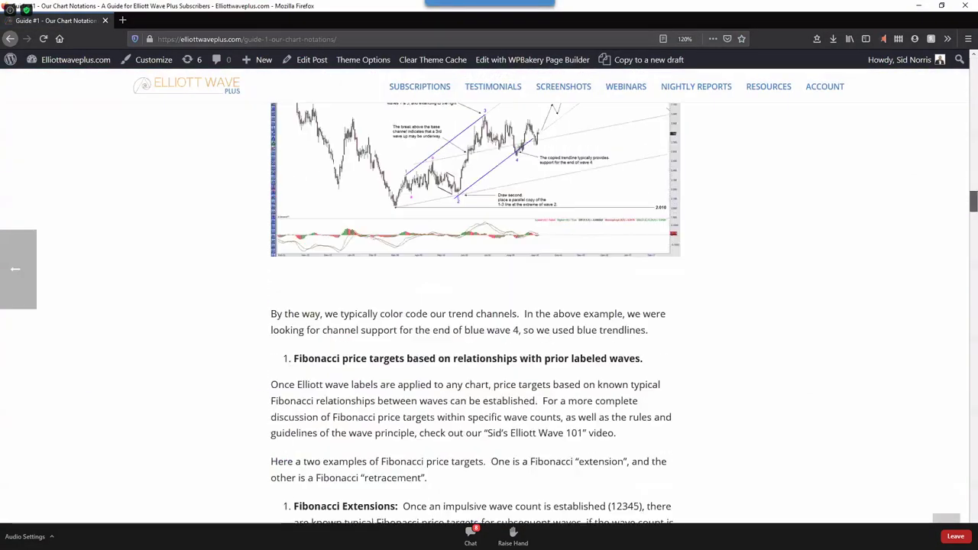
{"action": "scroll", "coordinate": [490, 306], "scroll_direction": "down", "scroll_amount": 20}
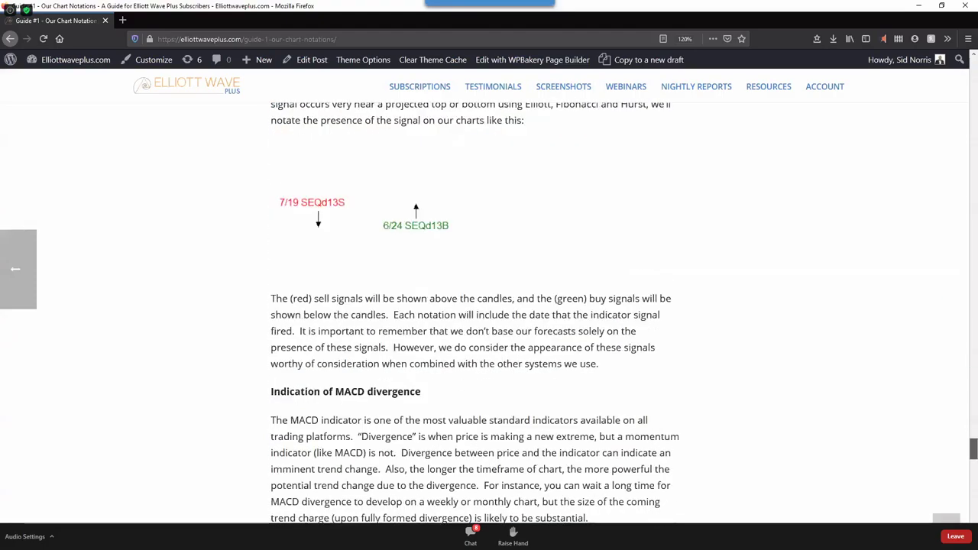
{"action": "scroll", "coordinate": [489, 306], "scroll_direction": "down", "scroll_amount": 10}
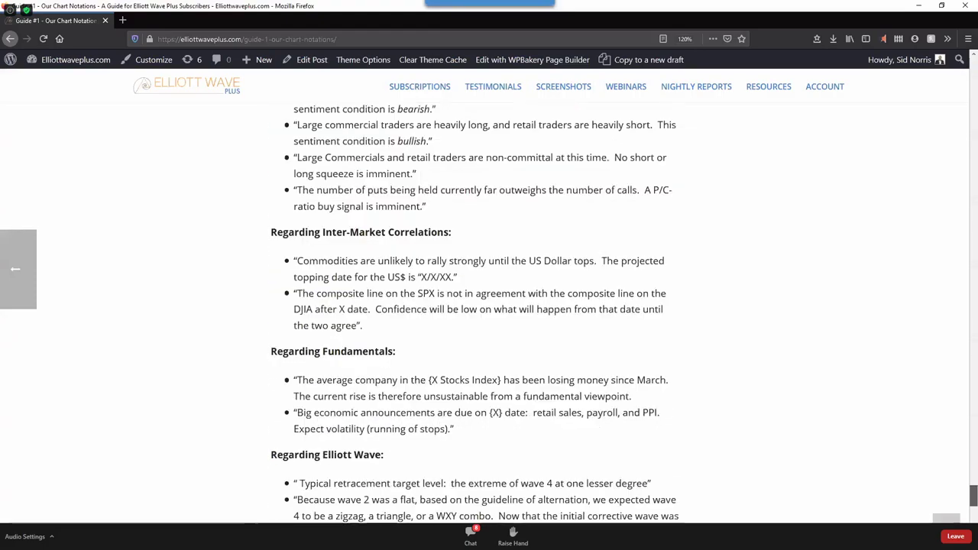
{"action": "scroll", "coordinate": [490, 306], "scroll_direction": "up", "scroll_amount": 11}
{"action": "scroll", "coordinate": [489, 306], "scroll_direction": "up", "scroll_amount": 20}
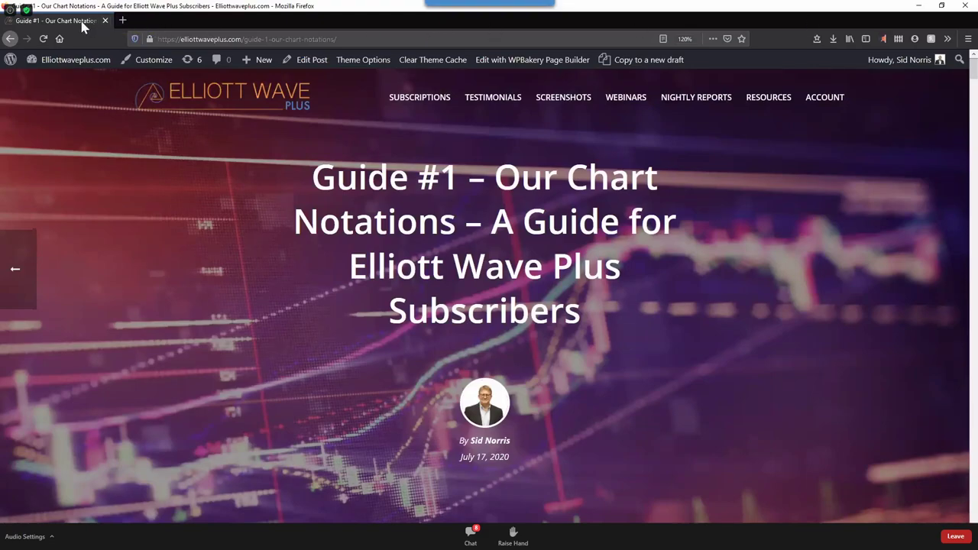
Step: Switch to the Cycles window in Firefox, show the Index group in Market Pulse and scan the Dow Jones
{"action": "left_click_drag", "start_coordinate": [81, 22], "coordinate": [327, 59]}
{"action": "left_click_drag", "start_coordinate": [468, 322], "coordinate": [437, 303]}
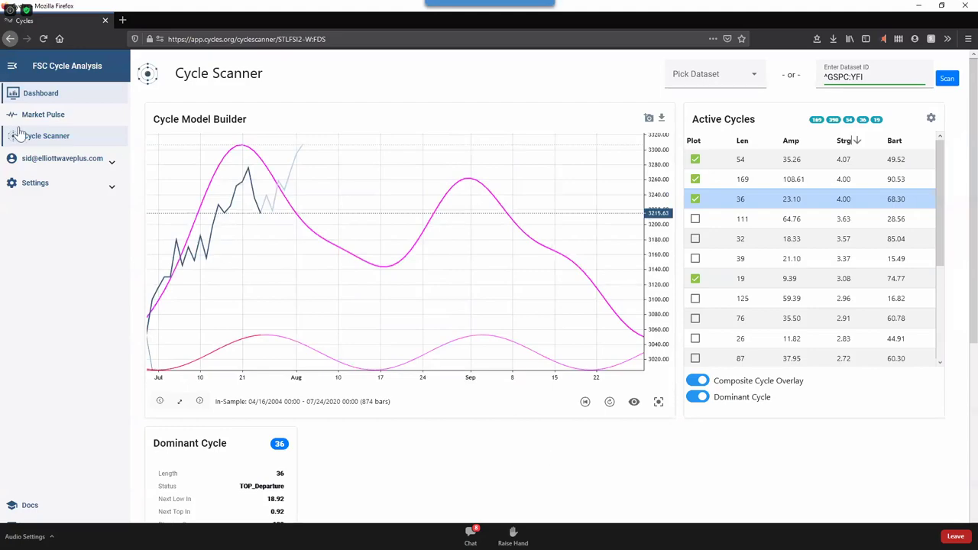
{"action": "left_click", "coordinate": [55, 115]}
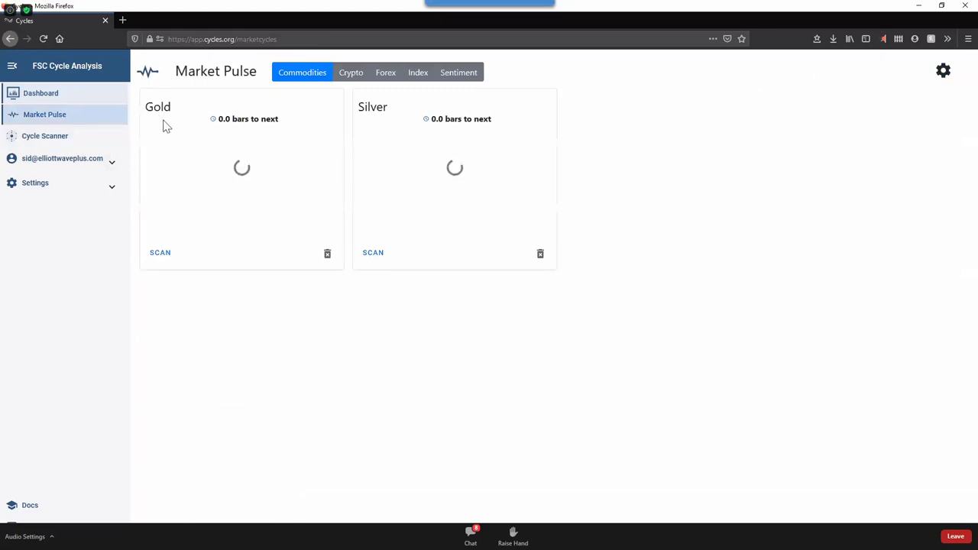
{"action": "left_click", "coordinate": [416, 75]}
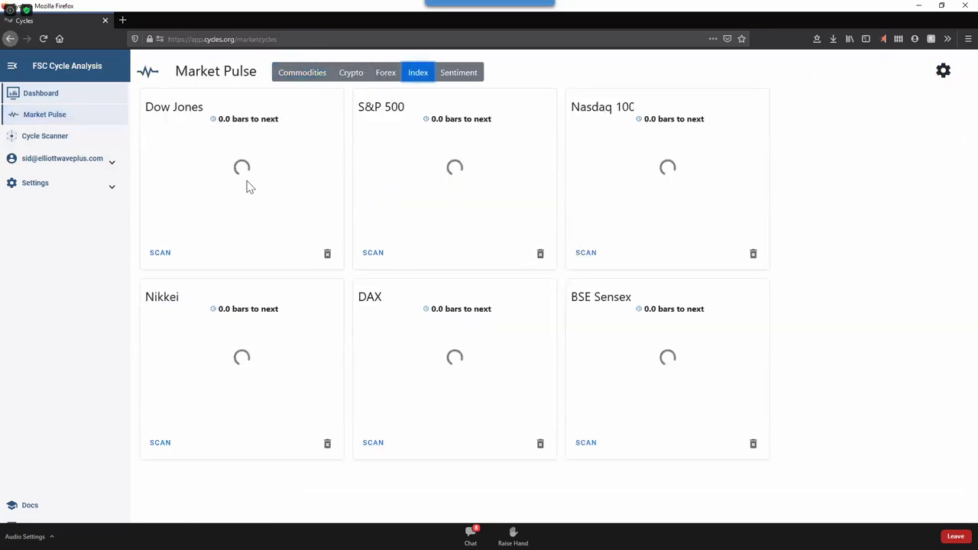
{"action": "left_click", "coordinate": [161, 264]}
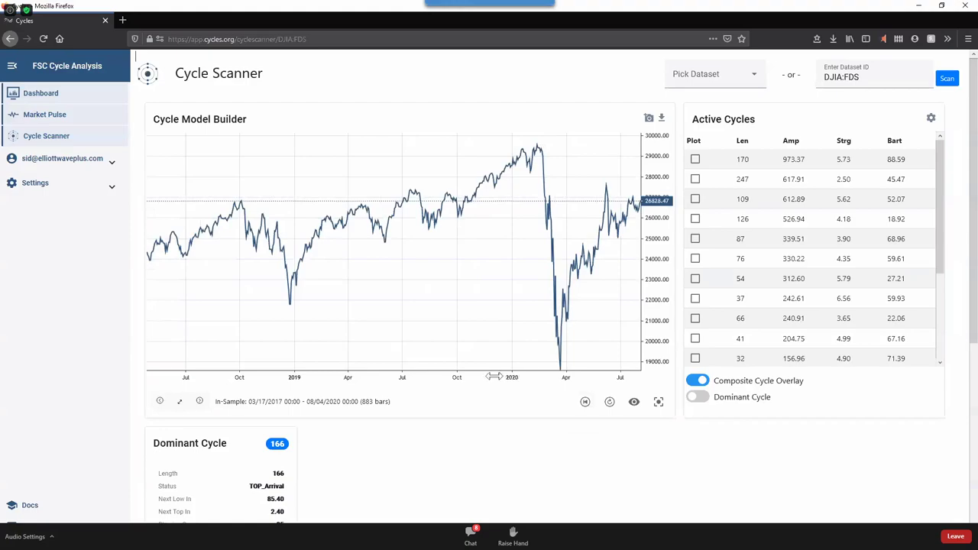
Step: Sort the Dow Jones active cycles by Bart, plot the 170-bar cycle and enable the Dominant Cycle to view the projection through December
{"action": "left_click_drag", "start_coordinate": [493, 376], "coordinate": [616, 280]}
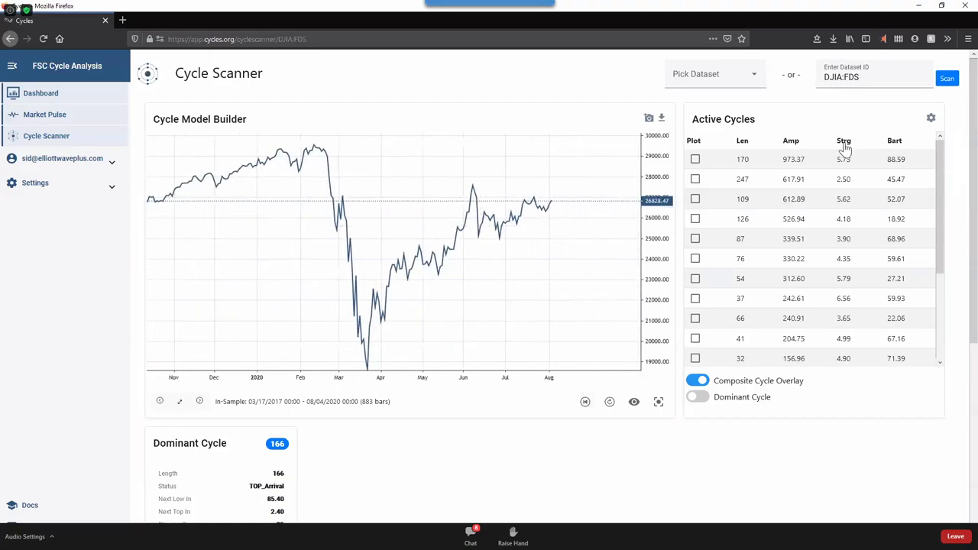
{"action": "left_click", "coordinate": [897, 140]}
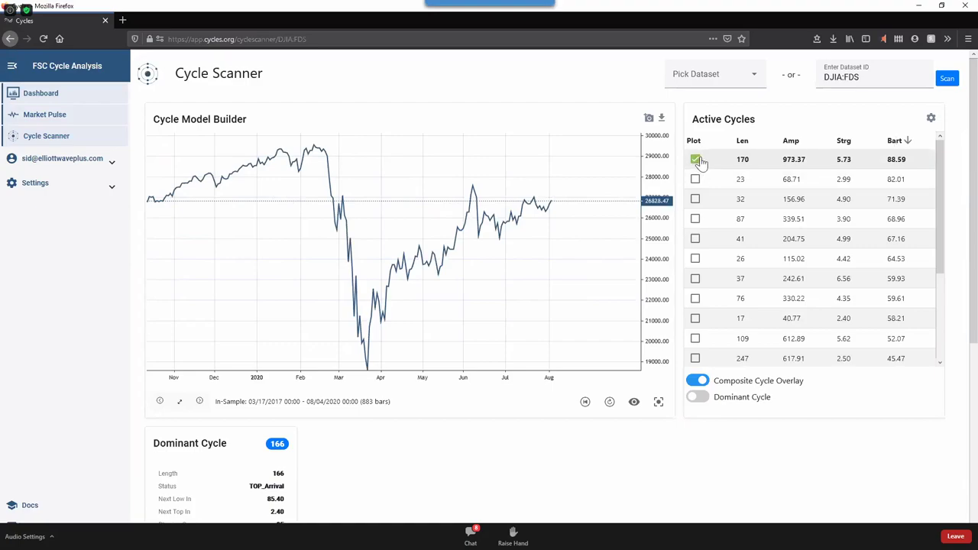
{"action": "left_click", "coordinate": [700, 398]}
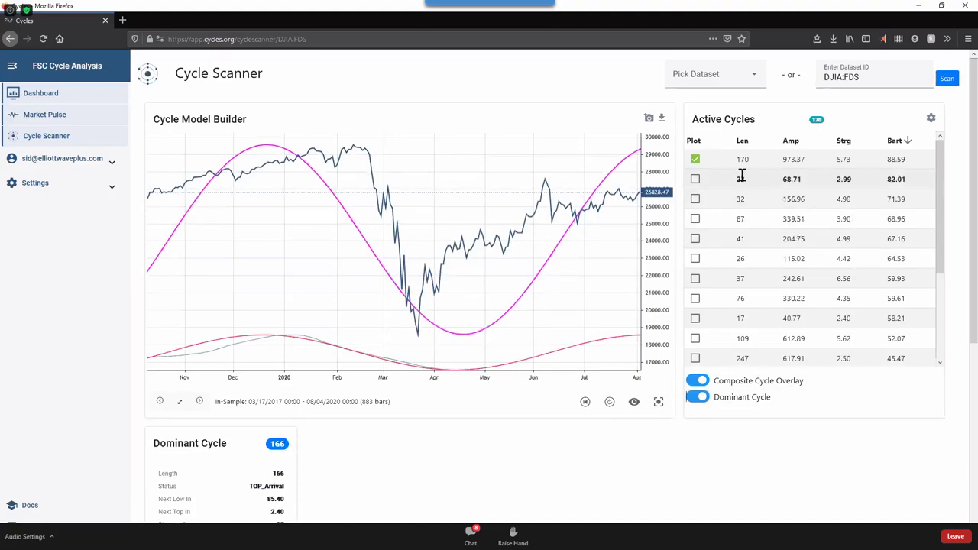
{"action": "left_click_drag", "start_coordinate": [598, 293], "coordinate": [415, 301]}
{"action": "left_click_drag", "start_coordinate": [476, 293], "coordinate": [389, 306]}
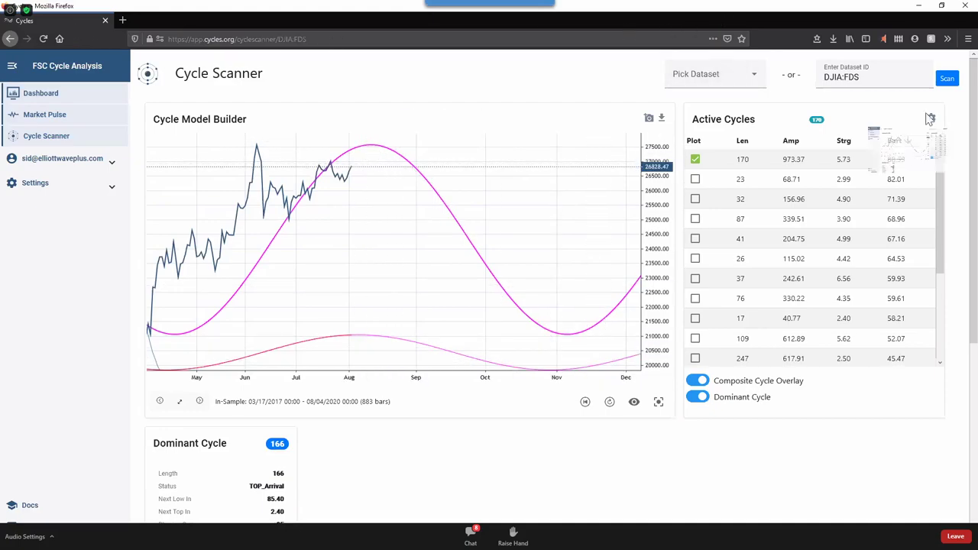
Step: Switch back to Trade Navigator and show the DJIA daily semilog chart with the main and alternate counts
{"action": "key", "text": "alt+Tab"}
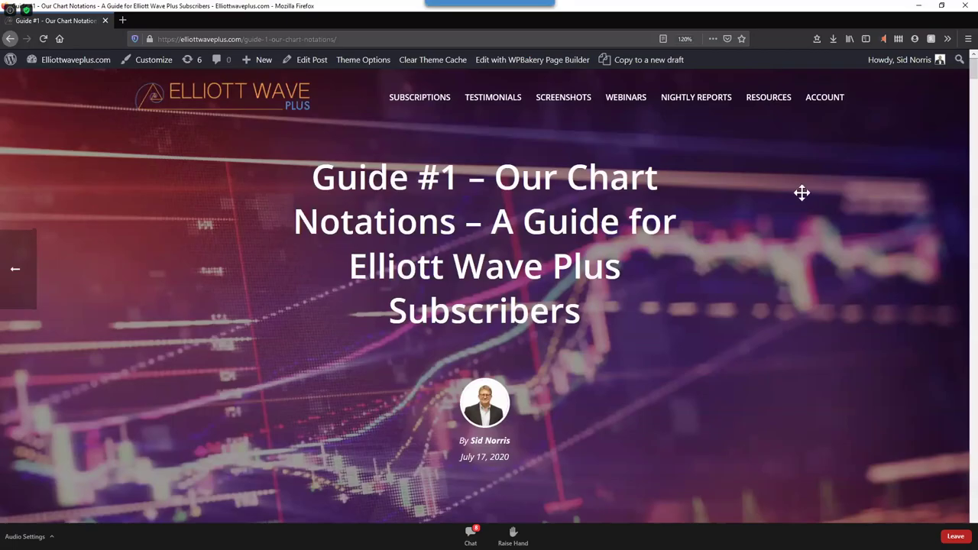
{"action": "key", "text": "alt+Tab"}
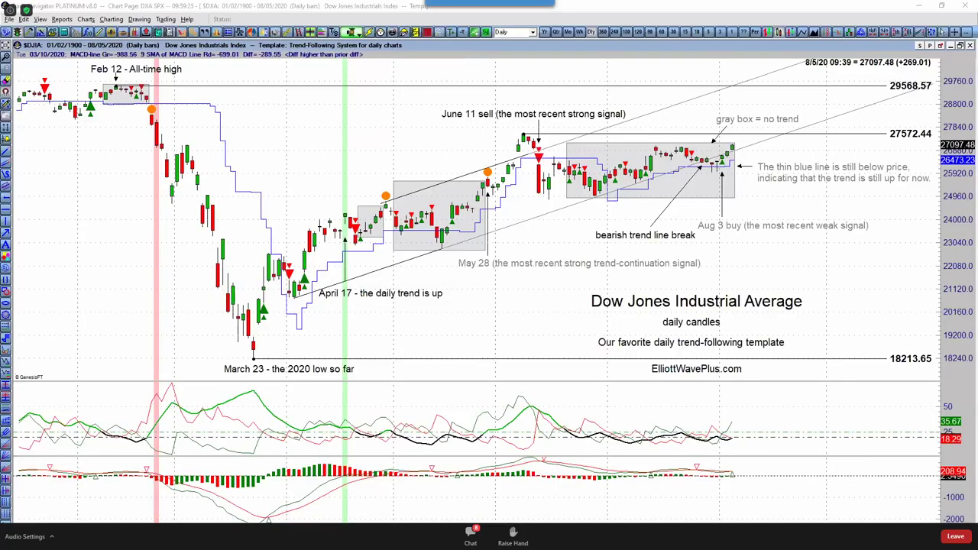
{"action": "key", "text": "ctrl+Tab"}
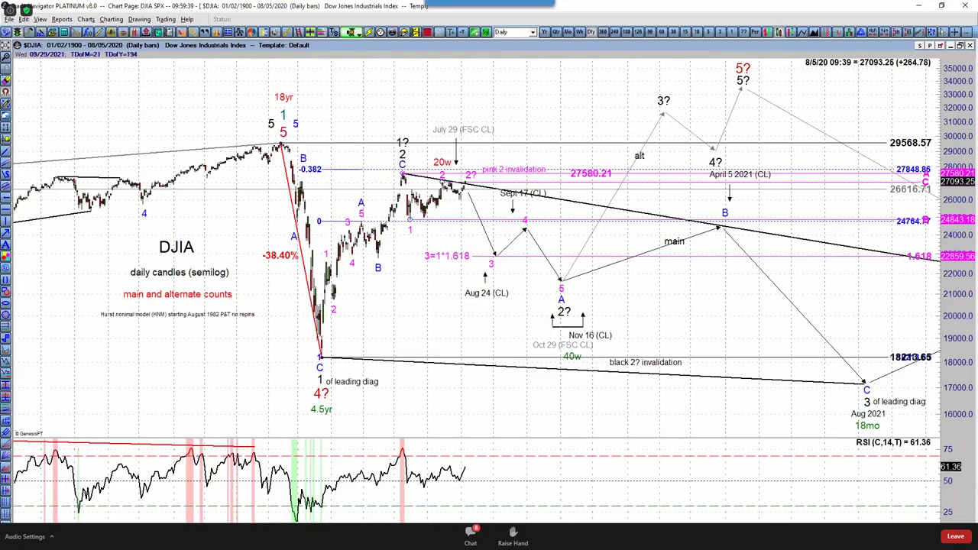
Step: Bring the Cycles window in Firefox forward over the DJIA chart and maximize it to compare the cycle projection
{"action": "key", "text": "alt+Tab"}
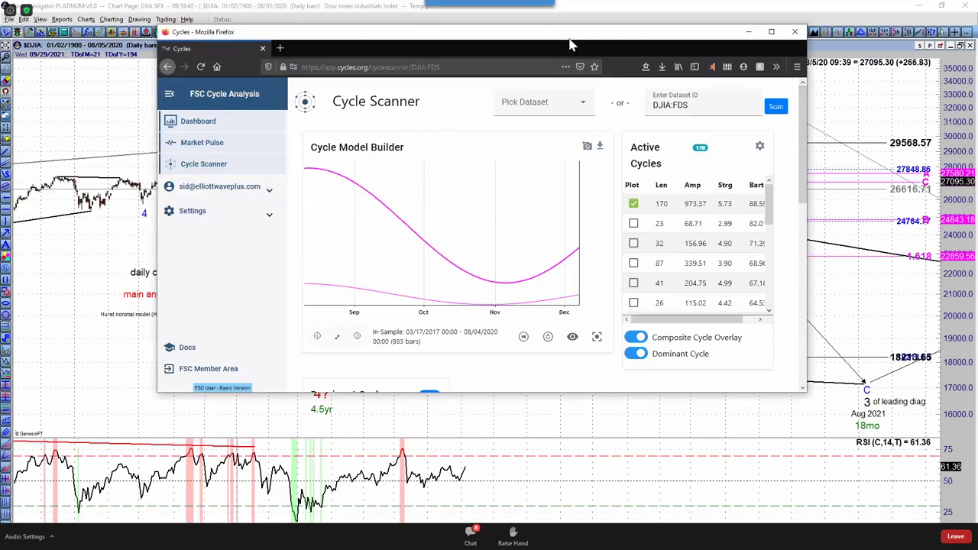
{"action": "left_click_drag", "start_coordinate": [565, 46], "coordinate": [568, 74]}
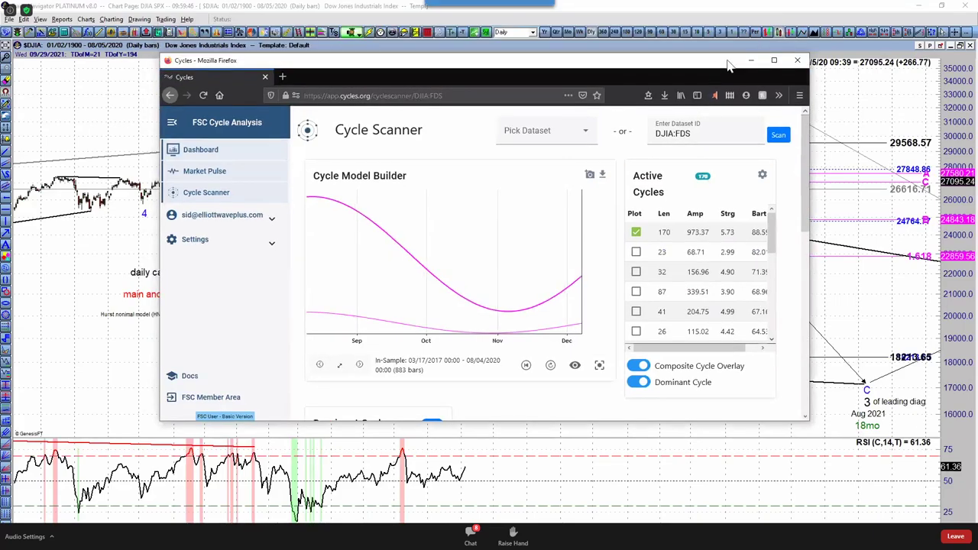
{"action": "left_click", "coordinate": [774, 60]}
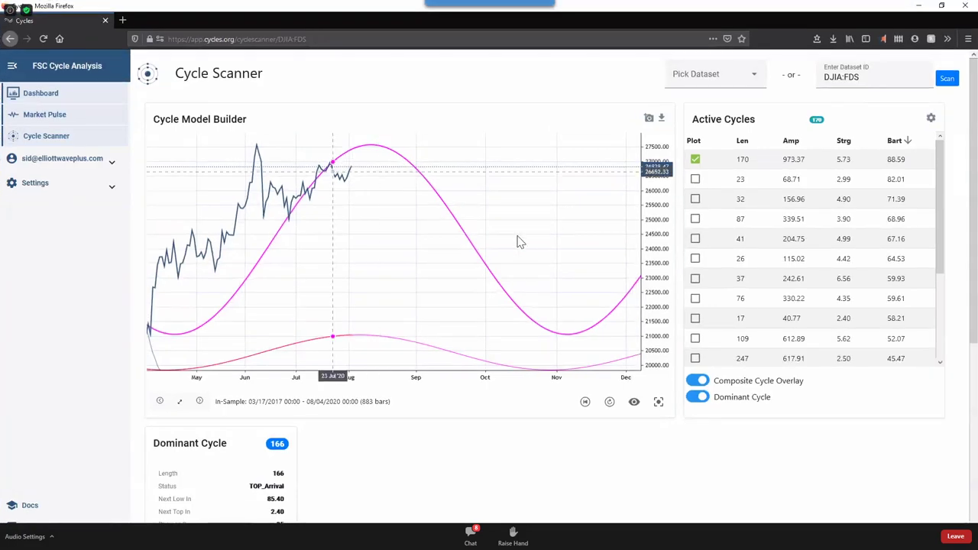